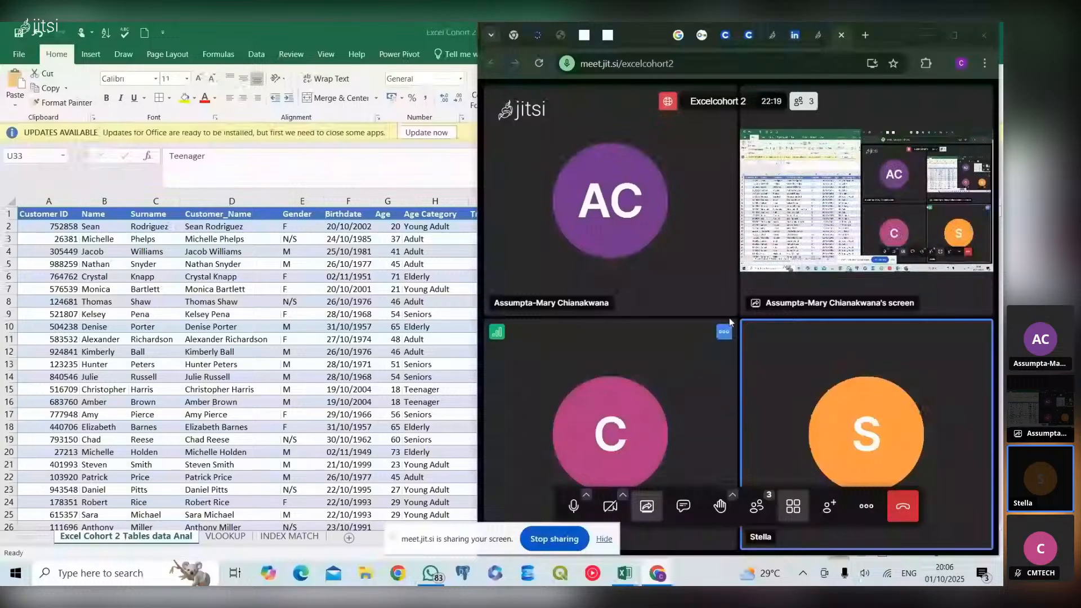
Minimise the meeting window and hide the screen-sharing notice so the worksheet is unobstructed
left_click(917, 37)
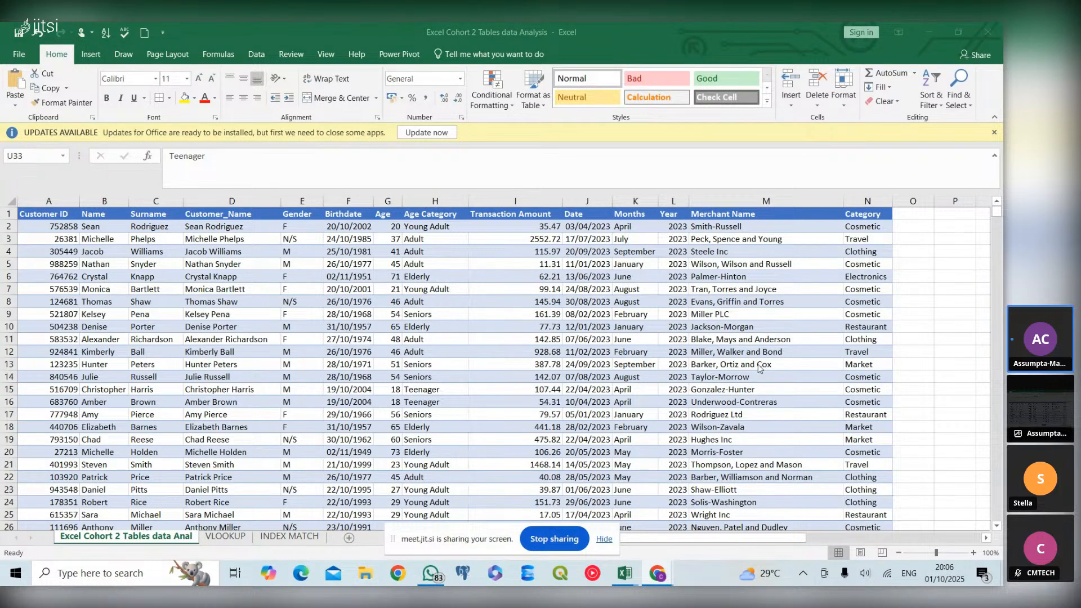
scroll(758, 368, "down", 3)
scroll(758, 368, "up", 2)
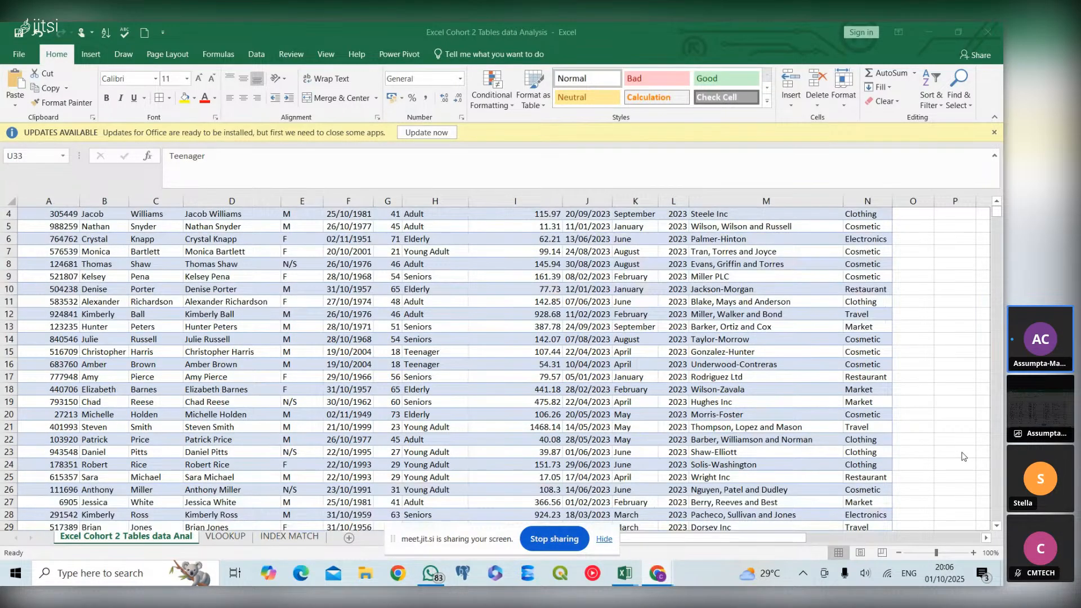
left_click(604, 539)
Convert the customer transaction data in A1:N17423 into a table with headers
scroll(745, 434, "right", 5)
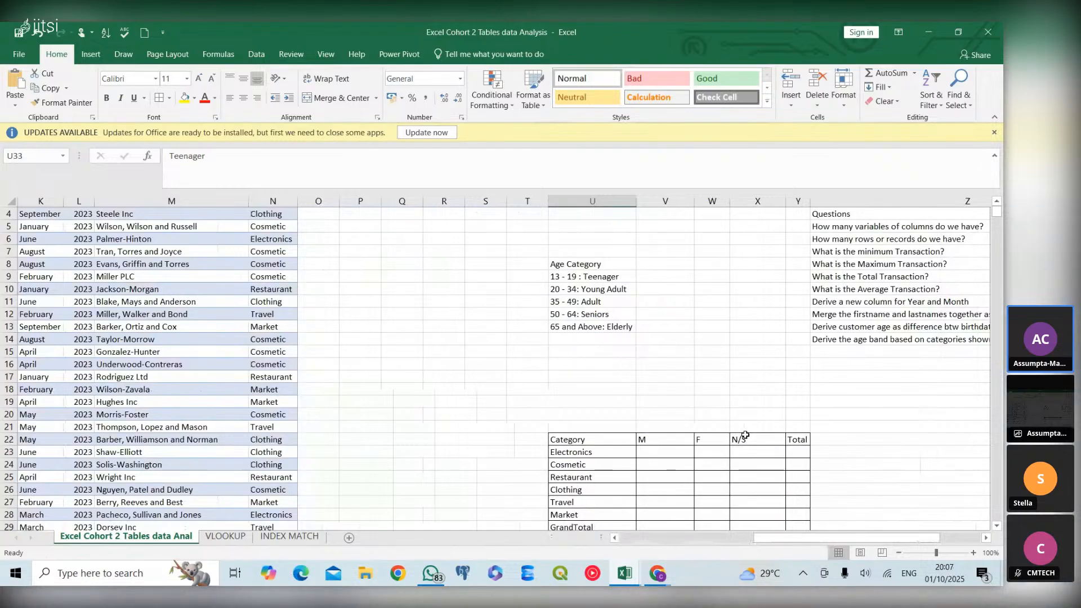
scroll(711, 439, "down", 2)
scroll(711, 438, "down", 2)
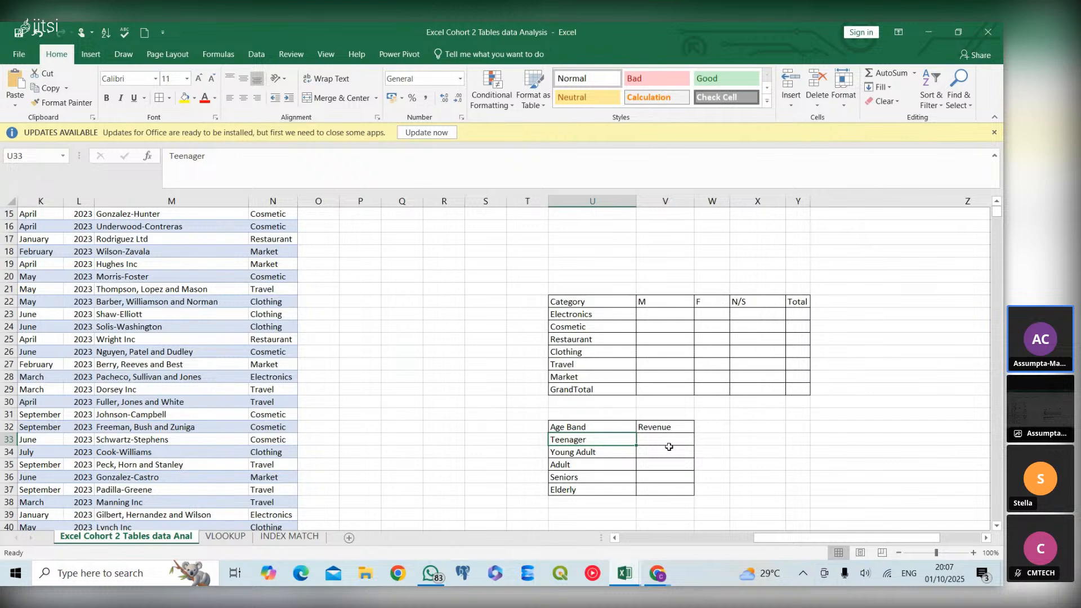
scroll(107, 339, "up", 5)
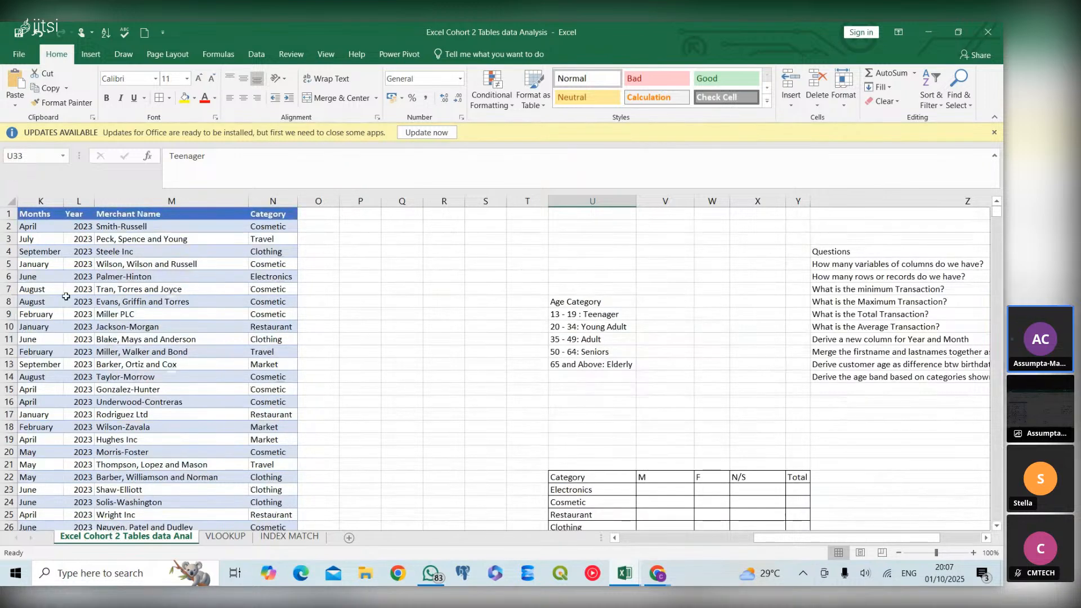
left_click(144, 327)
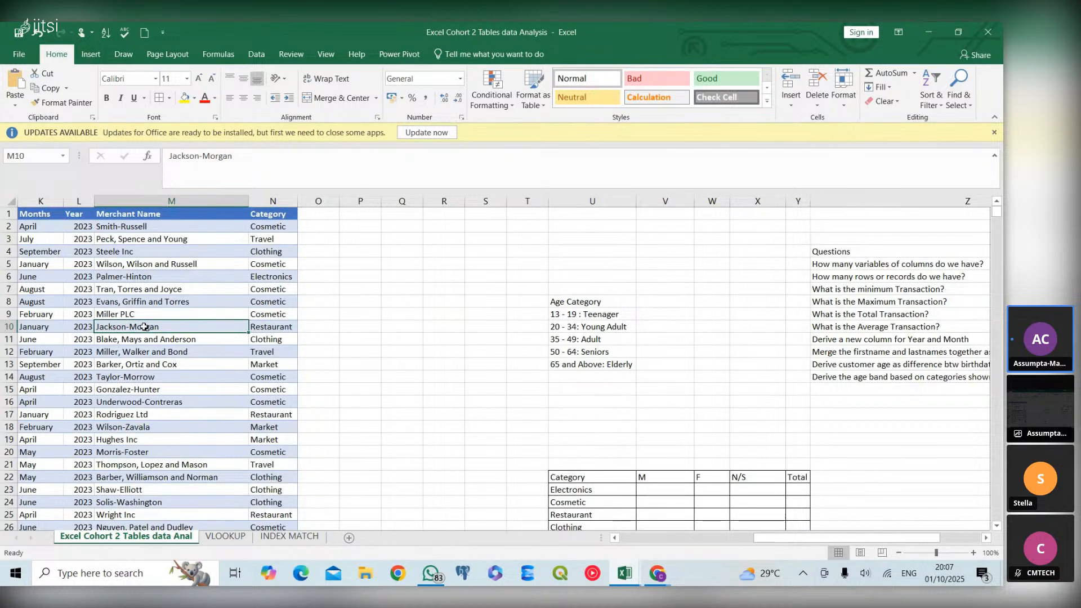
key("ctrl+t")
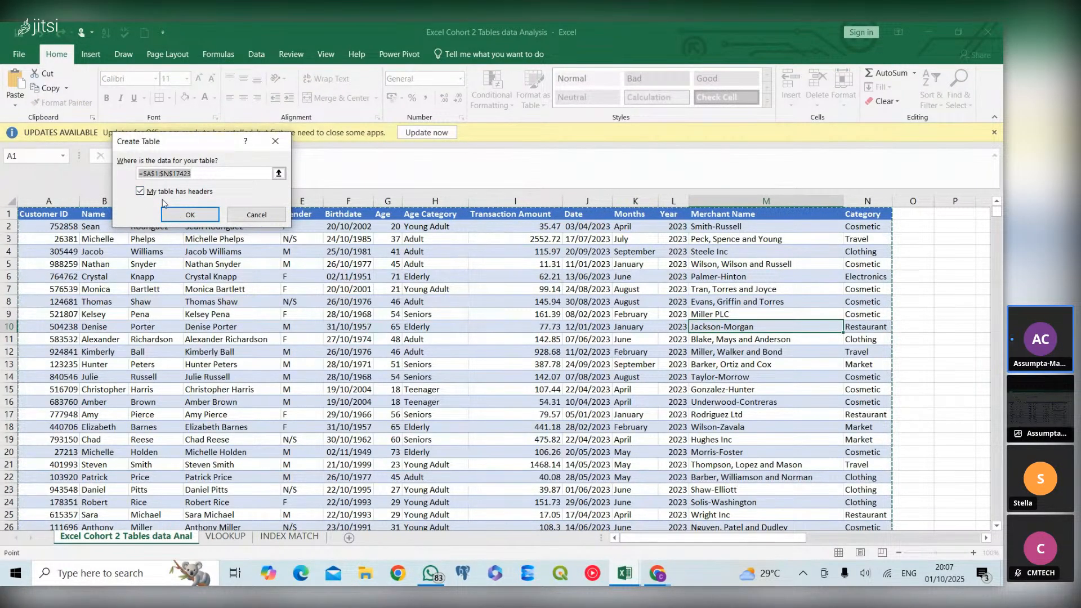
left_click(179, 214)
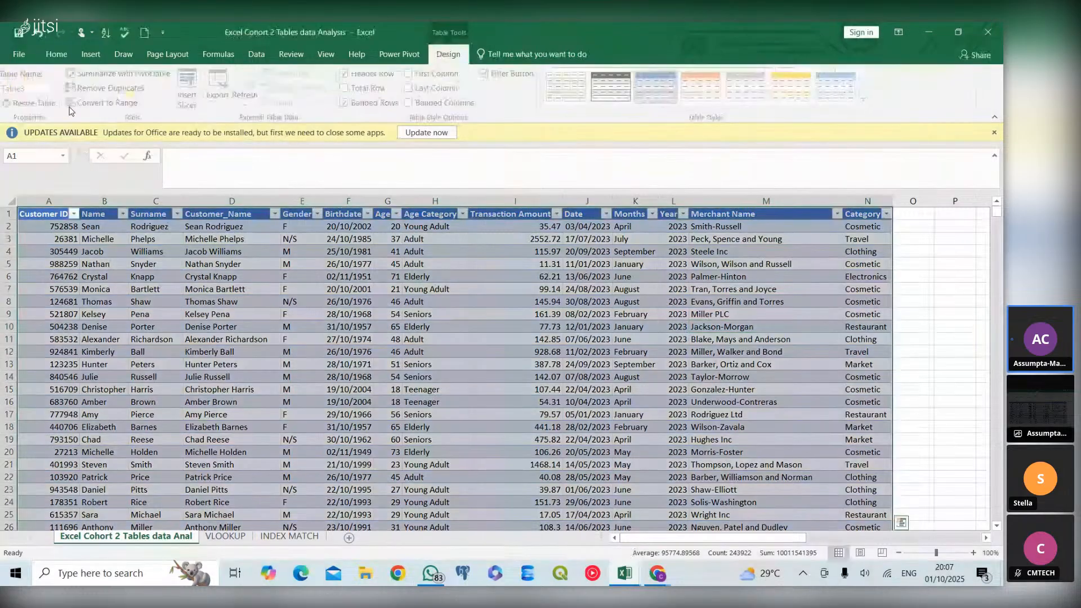
Rename the new table as Customer_Table
left_click(44, 88)
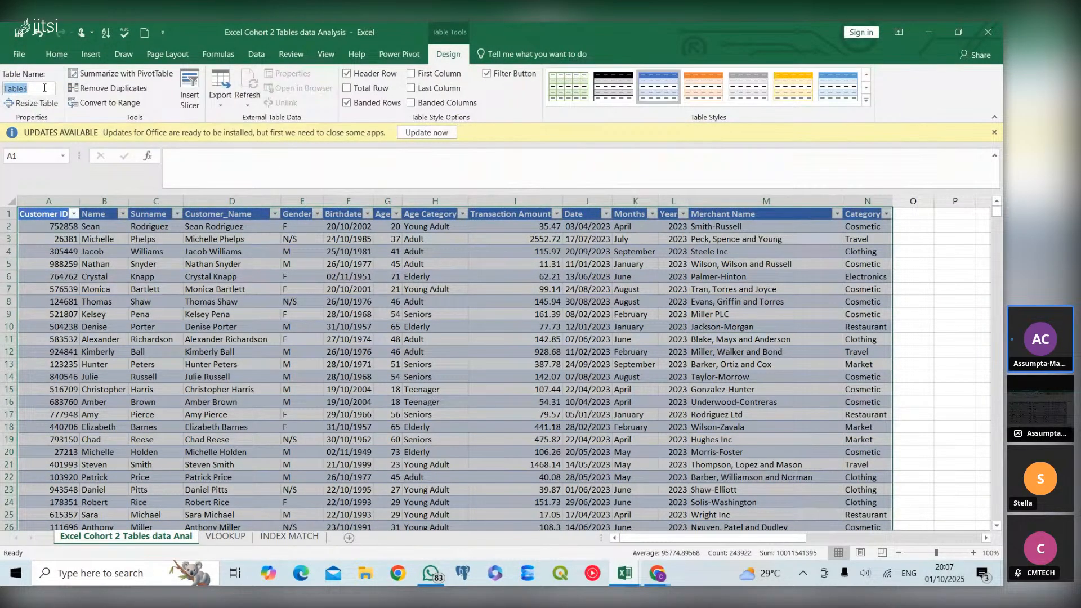
type("Cu")
type("stomer_Table")
key("Return")
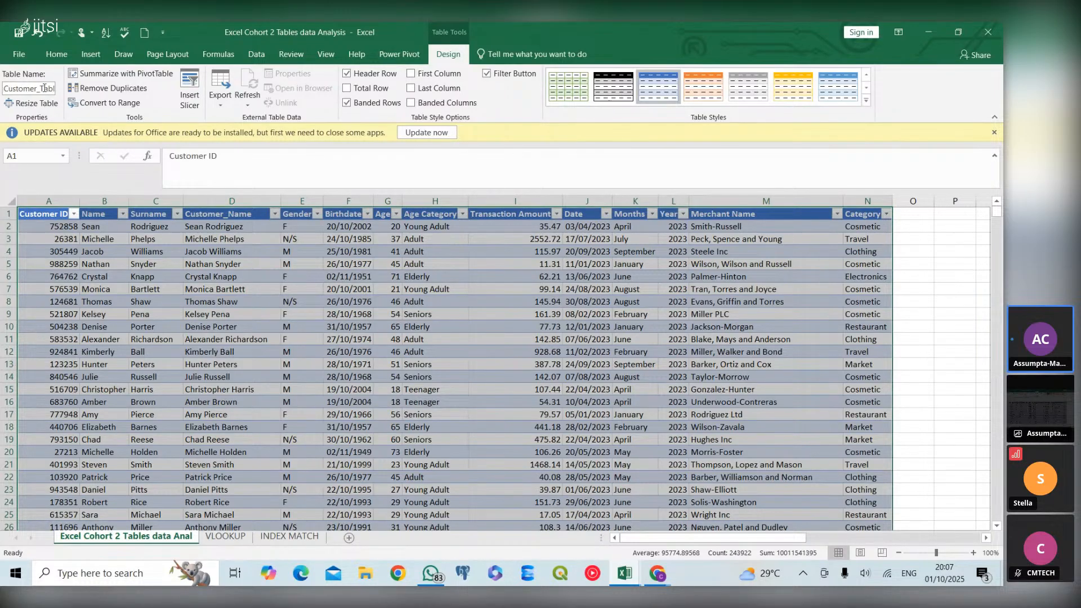
left_click(454, 406)
Begin a SUMIF formula in the Revenue cell of the Teenager row (V33) in the Age Band table
scroll(768, 427, "right", 6)
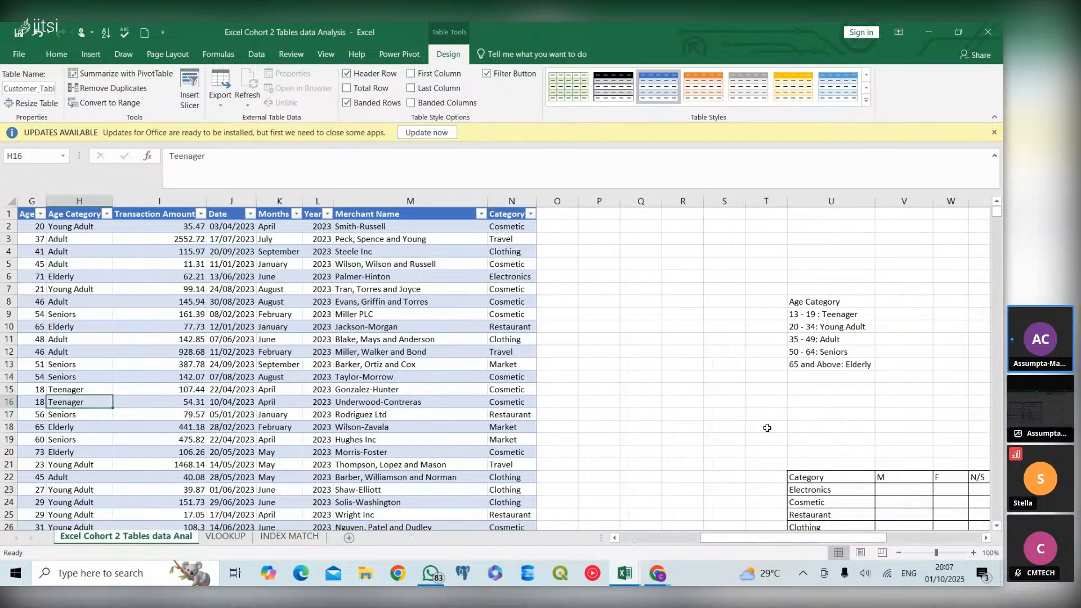
scroll(889, 427, "down", 3)
scroll(889, 427, "right", 4)
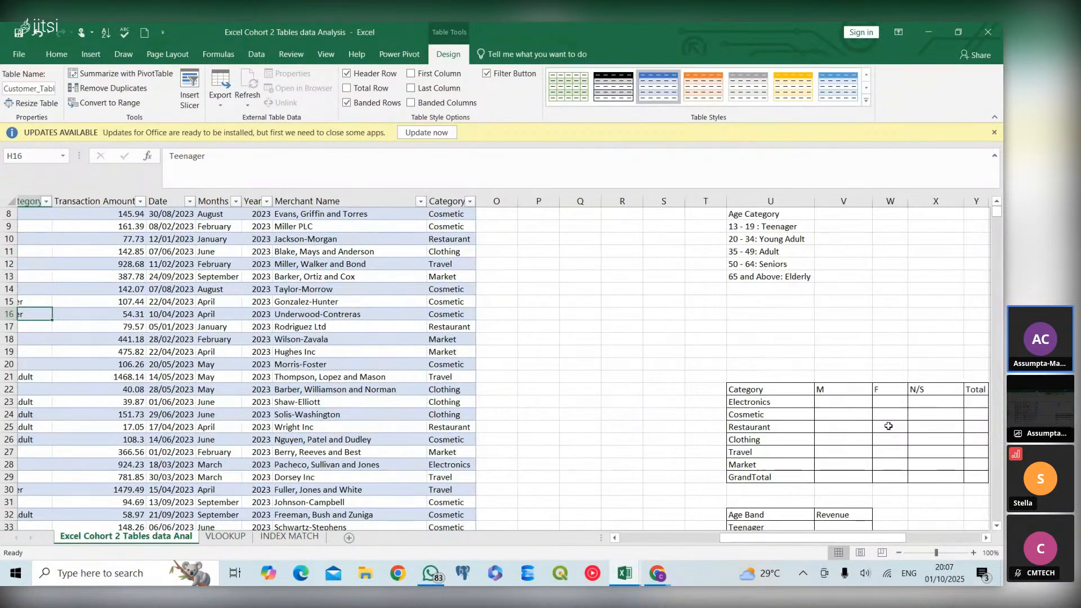
scroll(889, 426, "right", 1)
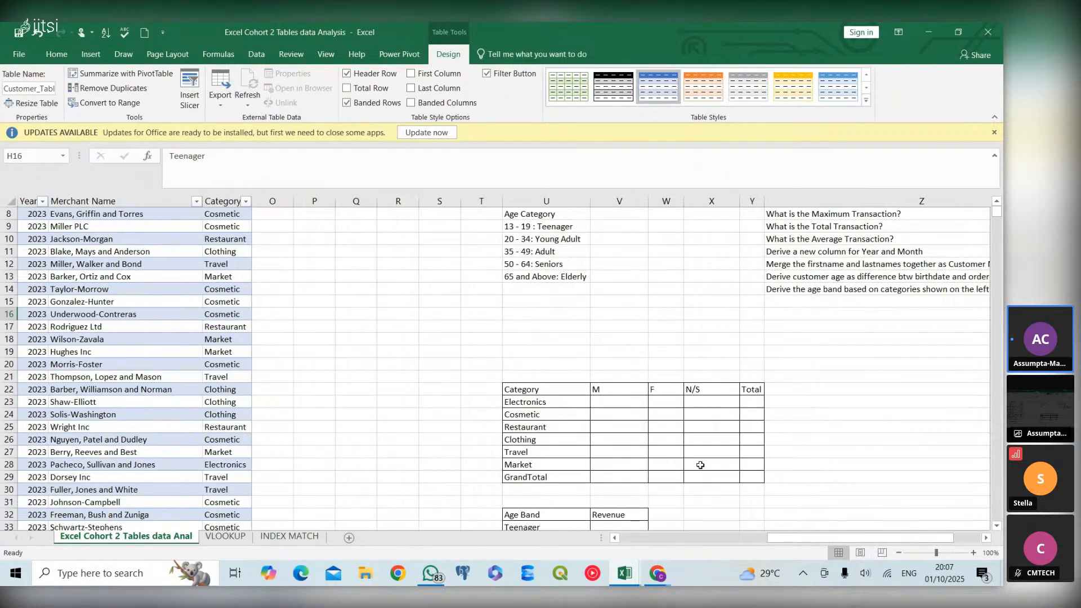
scroll(700, 465, "down", 3)
left_click(620, 420)
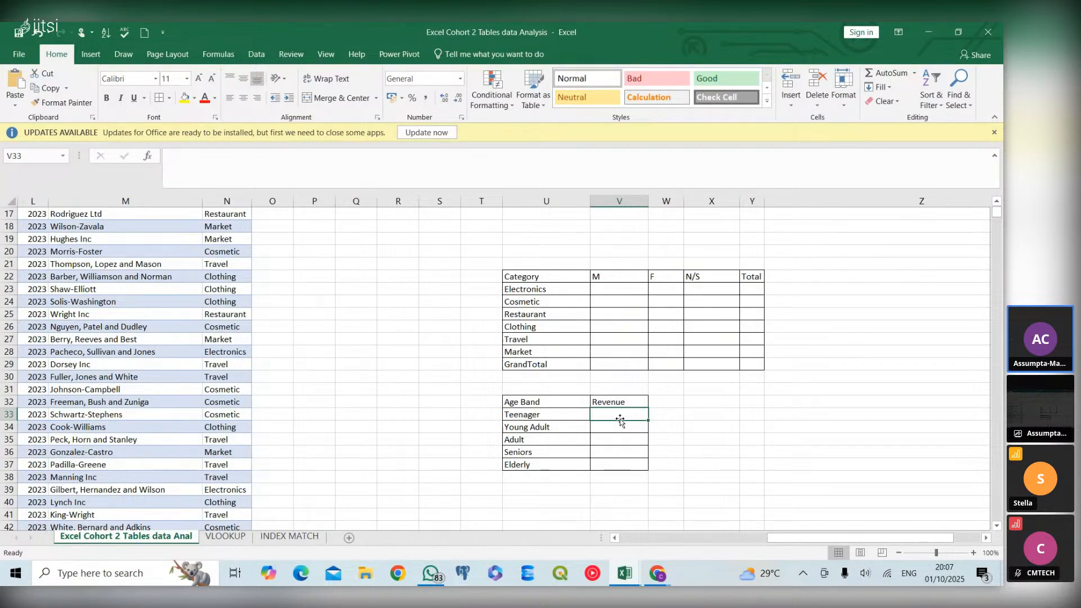
type("=")
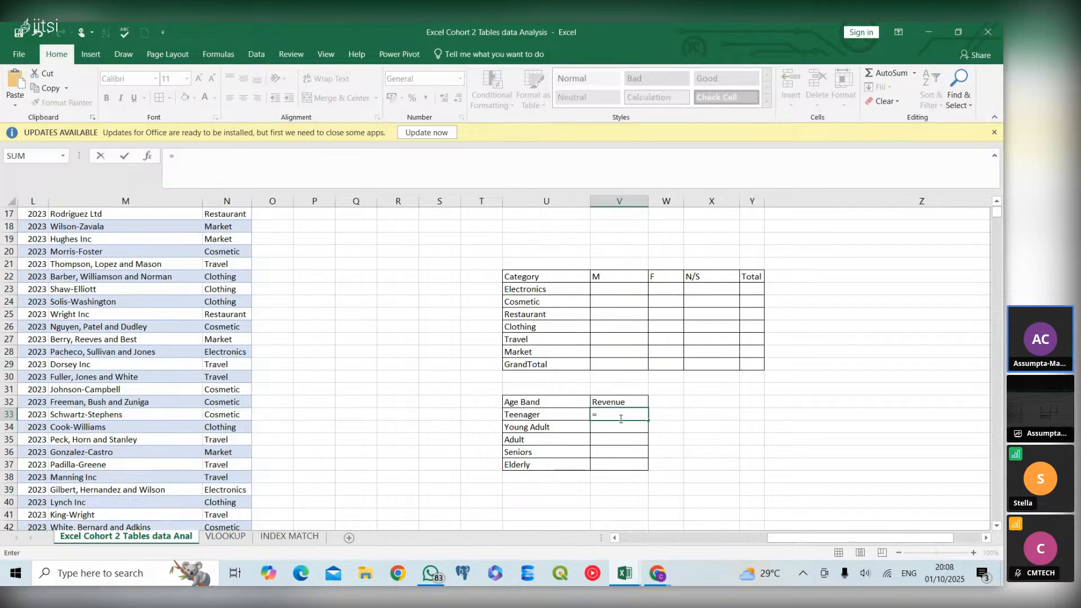
type("sum")
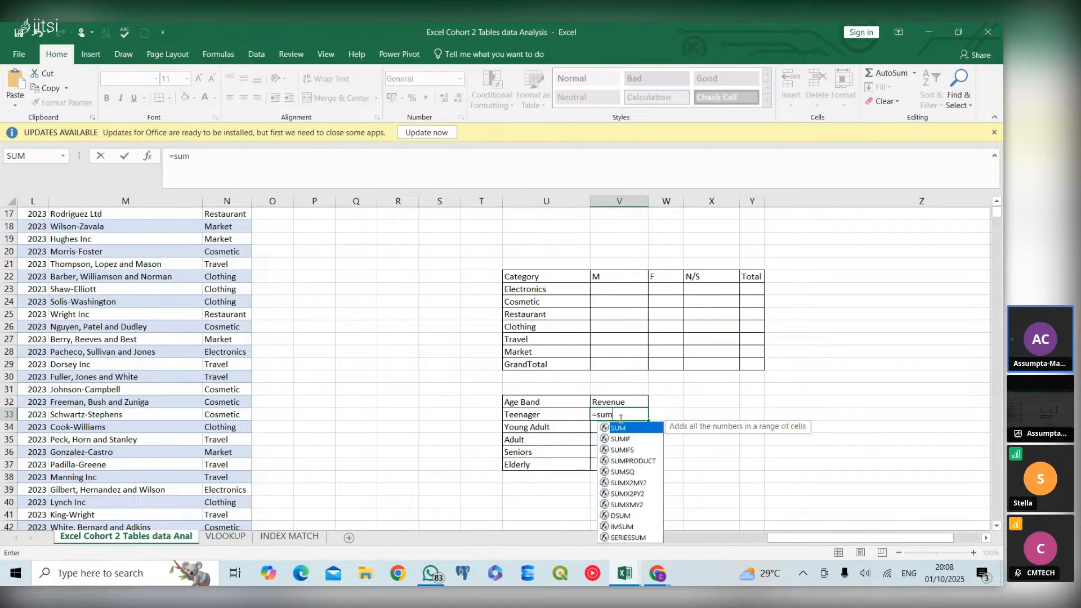
double_click(620, 439)
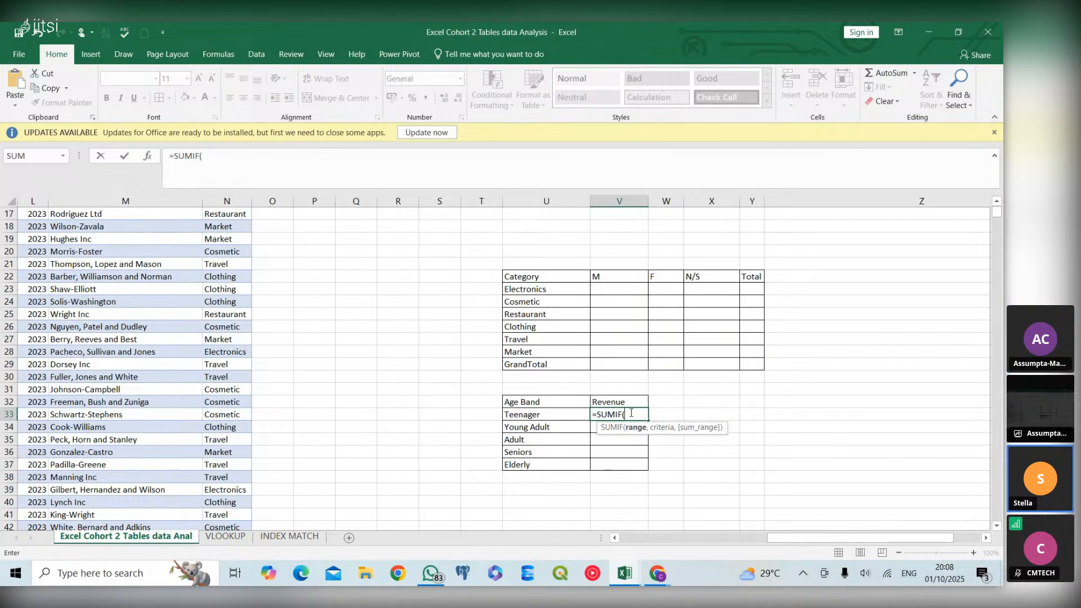
Set the SUMIF range to the Age Category column of Customer_Table, written as Customer_Table[Age Category]
type("cu")
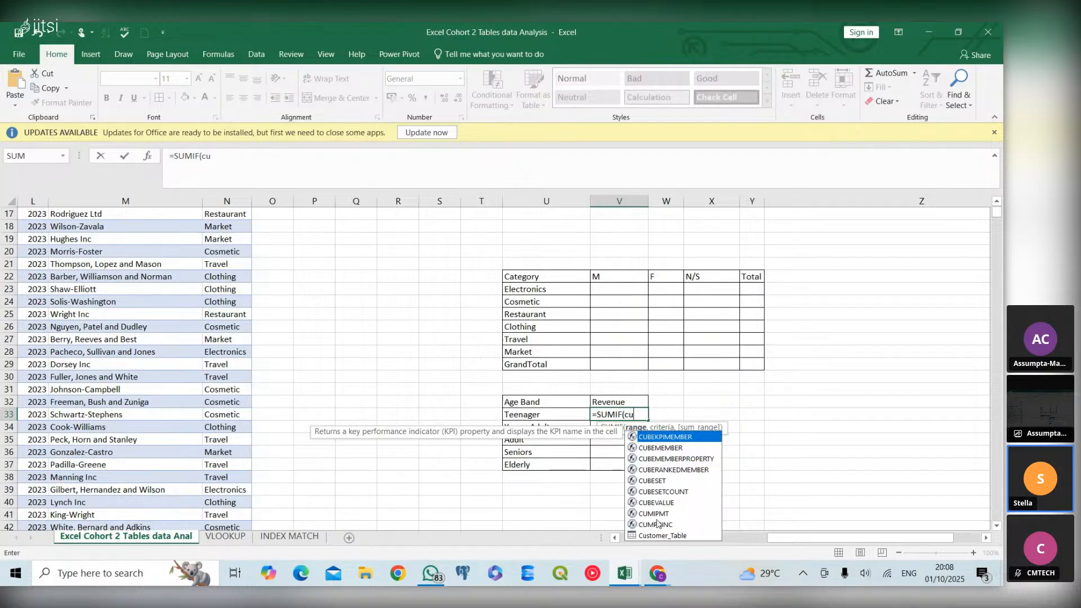
left_click(678, 536)
double_click(678, 536)
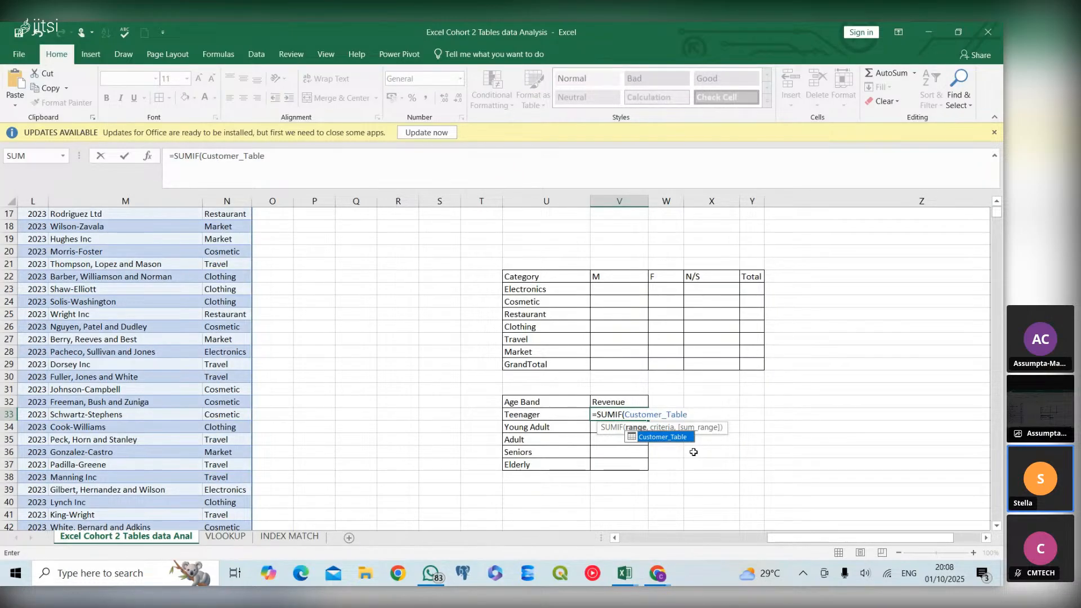
left_click(696, 413)
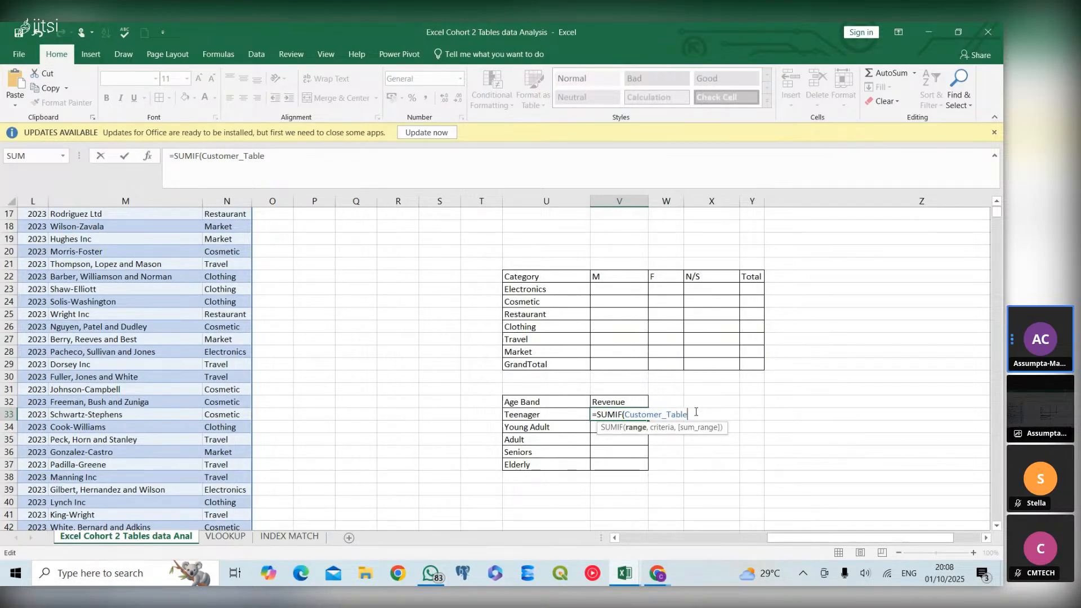
type("[")
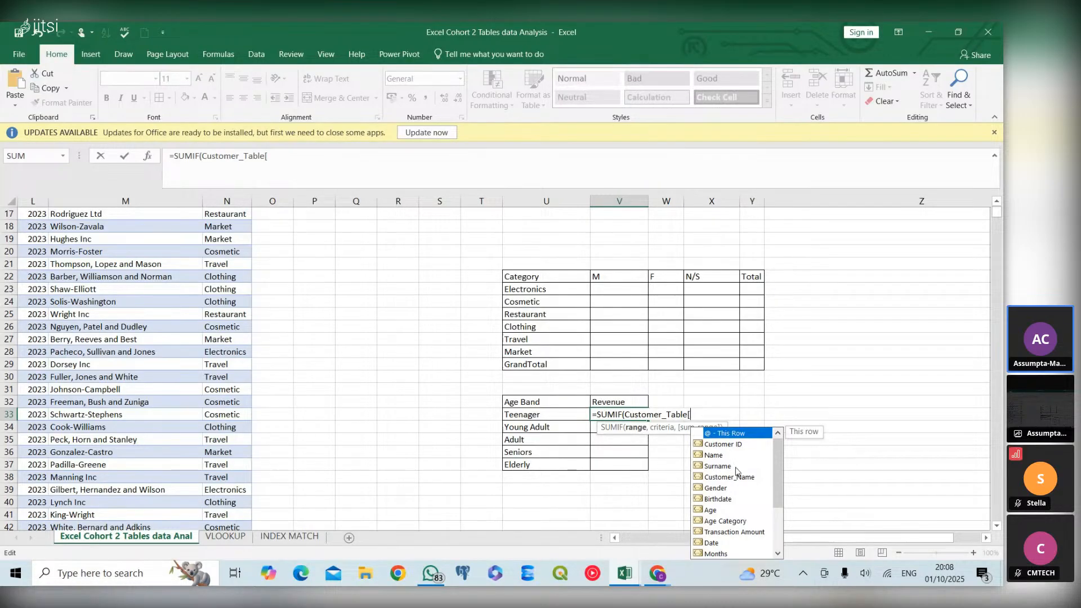
left_click(778, 554)
left_click(779, 554)
left_click(778, 554)
left_click(779, 553)
left_click(779, 555)
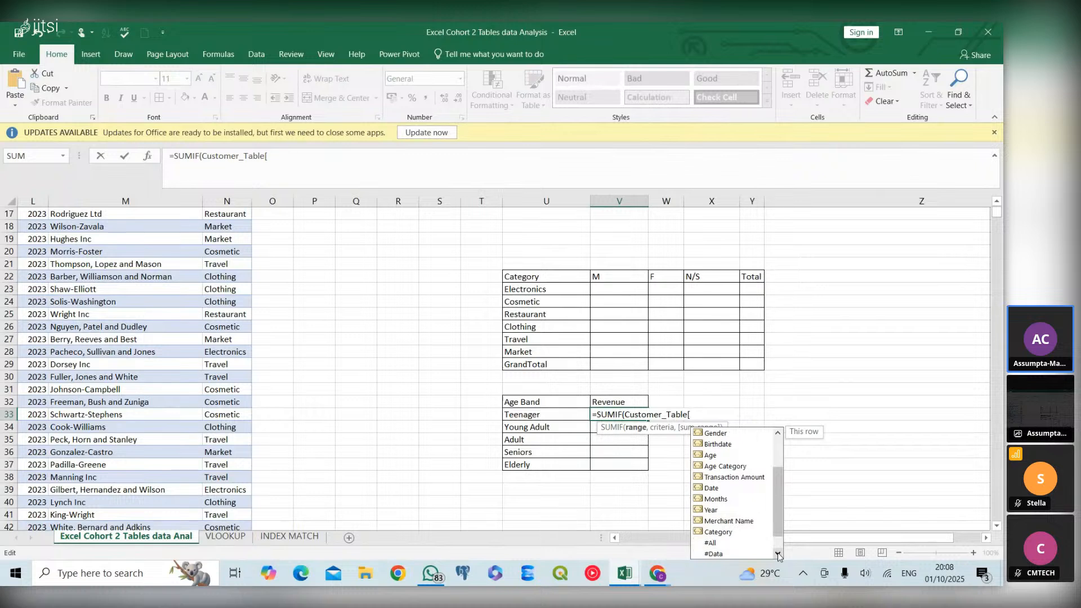
left_click(778, 433)
left_click(778, 433)
left_click(779, 433)
left_click(778, 433)
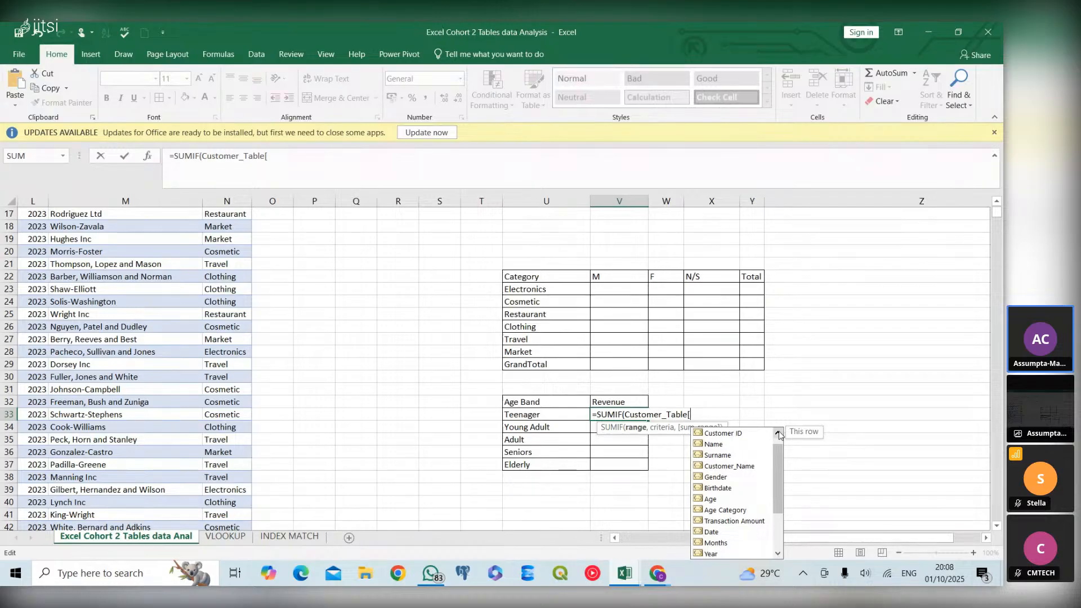
left_click(740, 510)
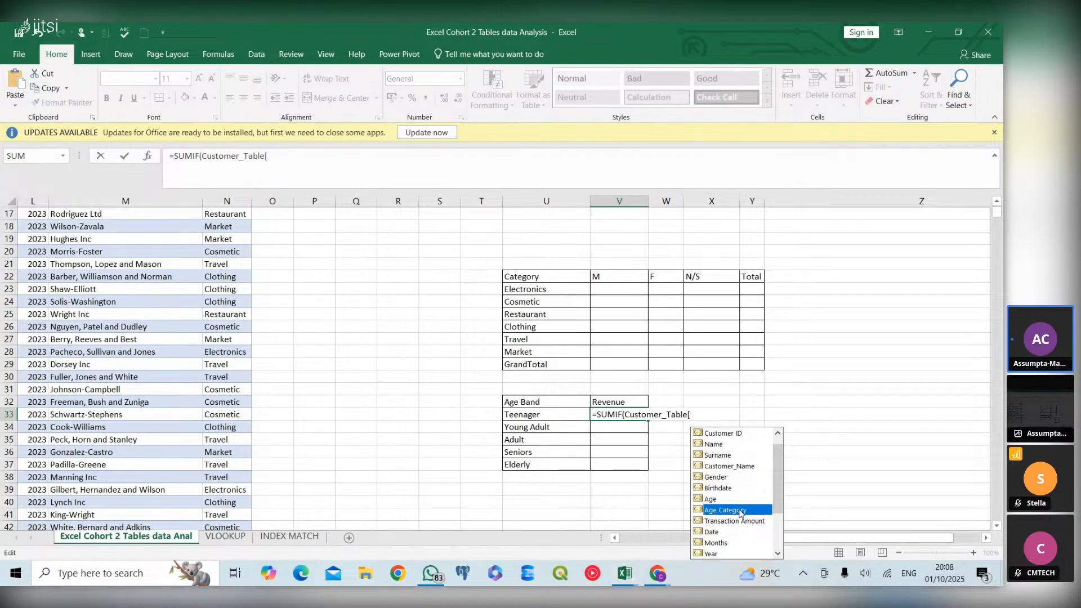
double_click(740, 509)
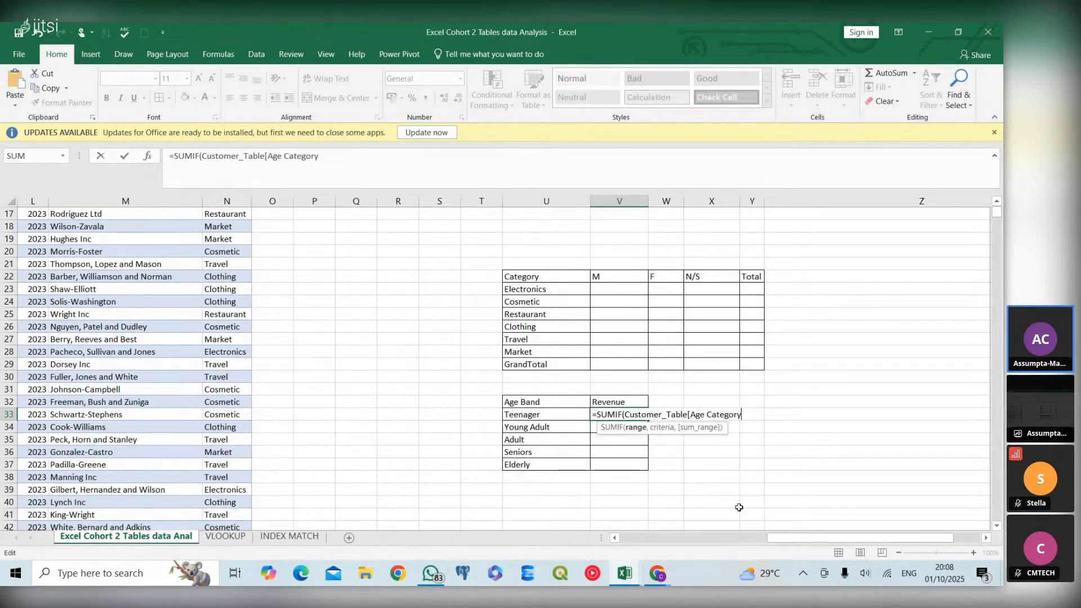
type("],")
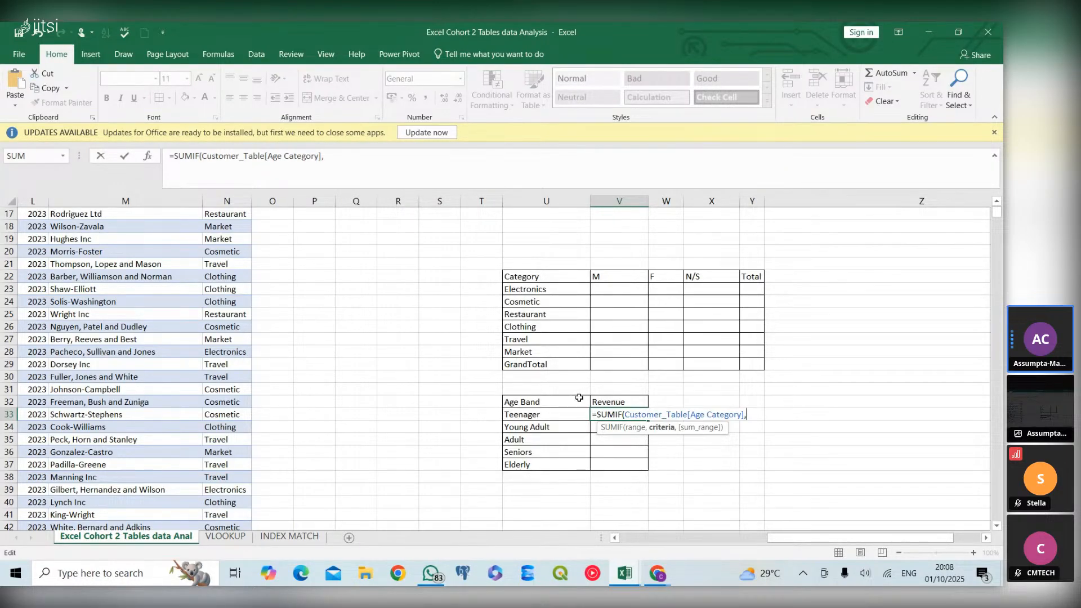
Complete the SUMIF with criterion U33 and sum range Customer_Table[Transaction Amount], and fill it down through the Elderly row
left_click(578, 417)
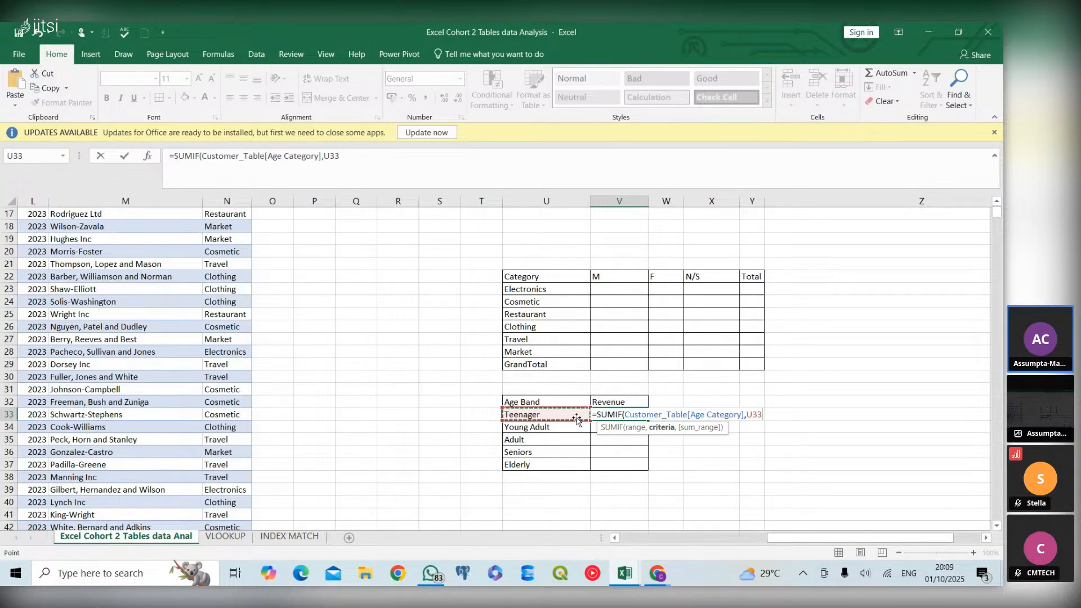
type(",cus")
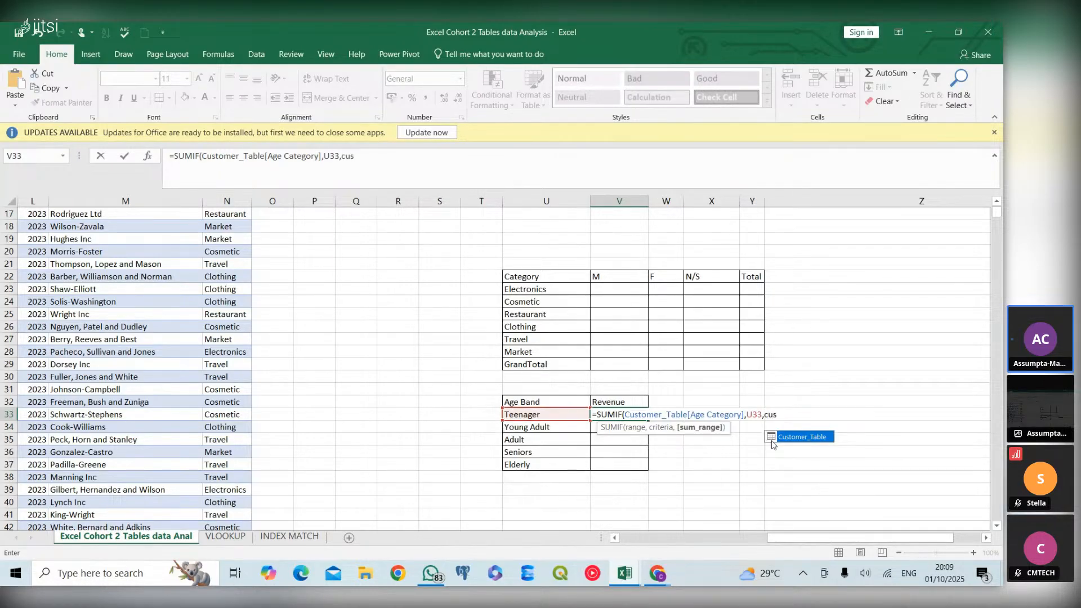
double_click(774, 439)
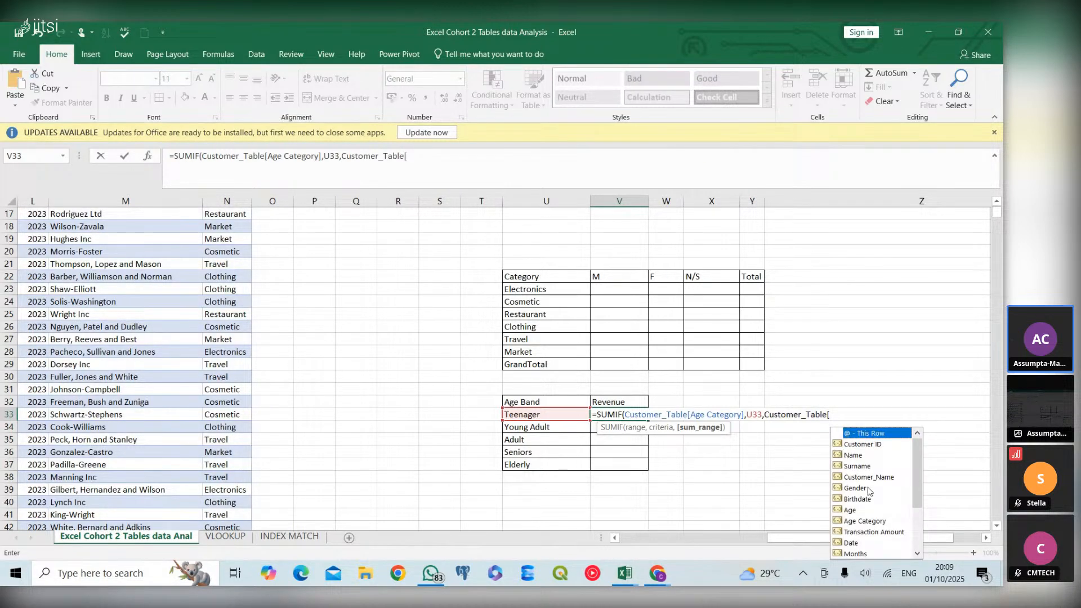
double_click(869, 532)
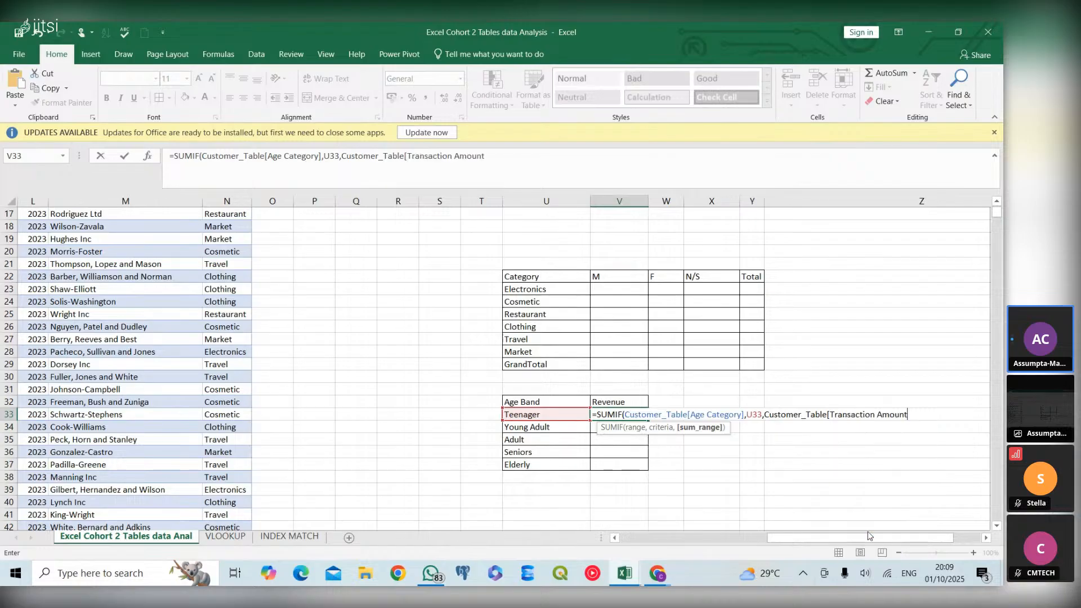
type("]")
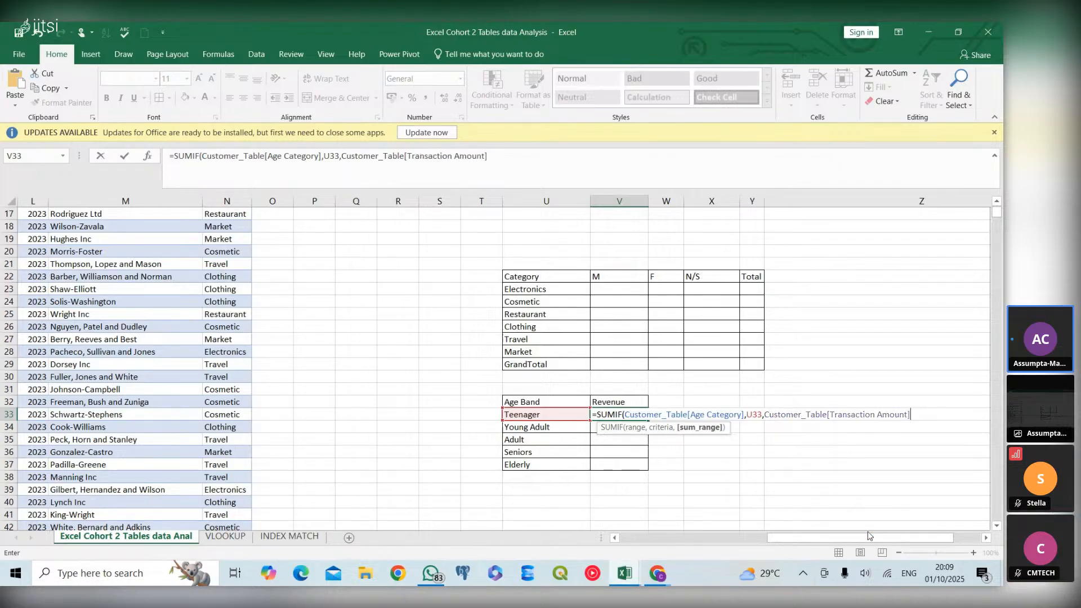
type(")")
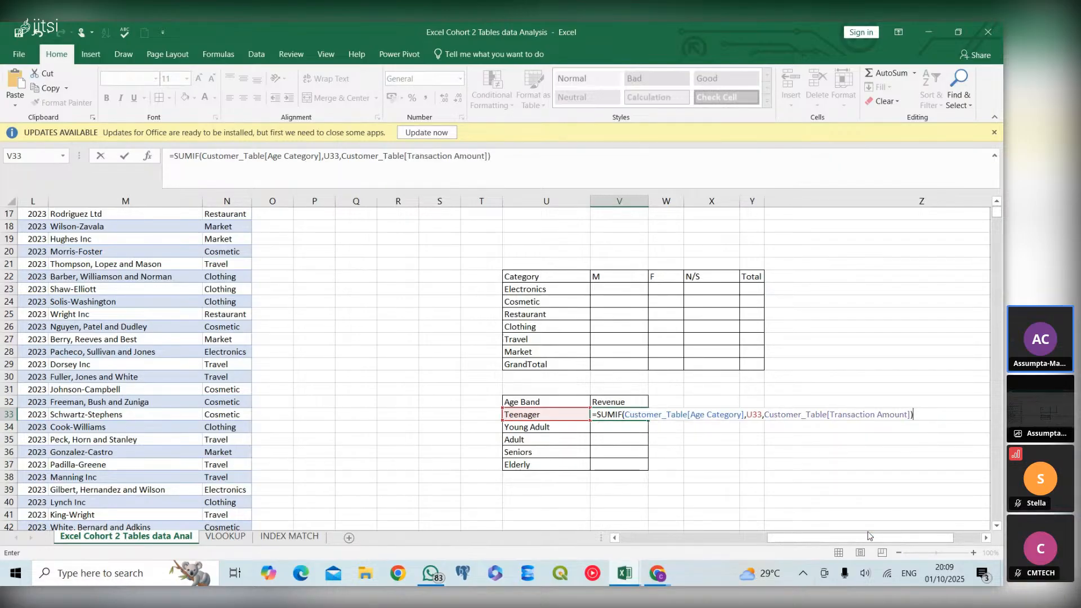
key("Return")
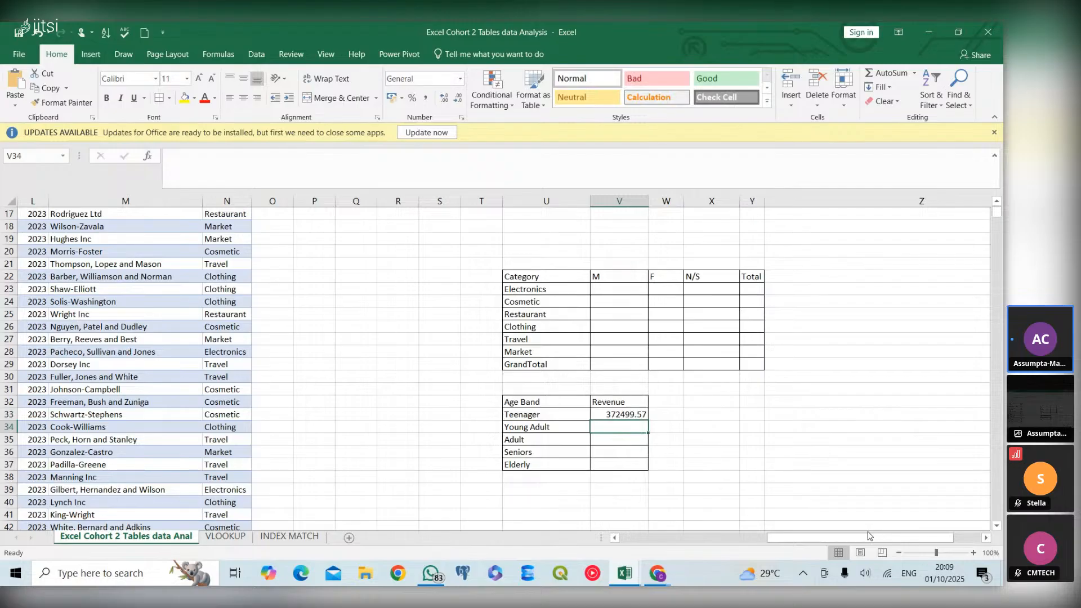
left_click(648, 415)
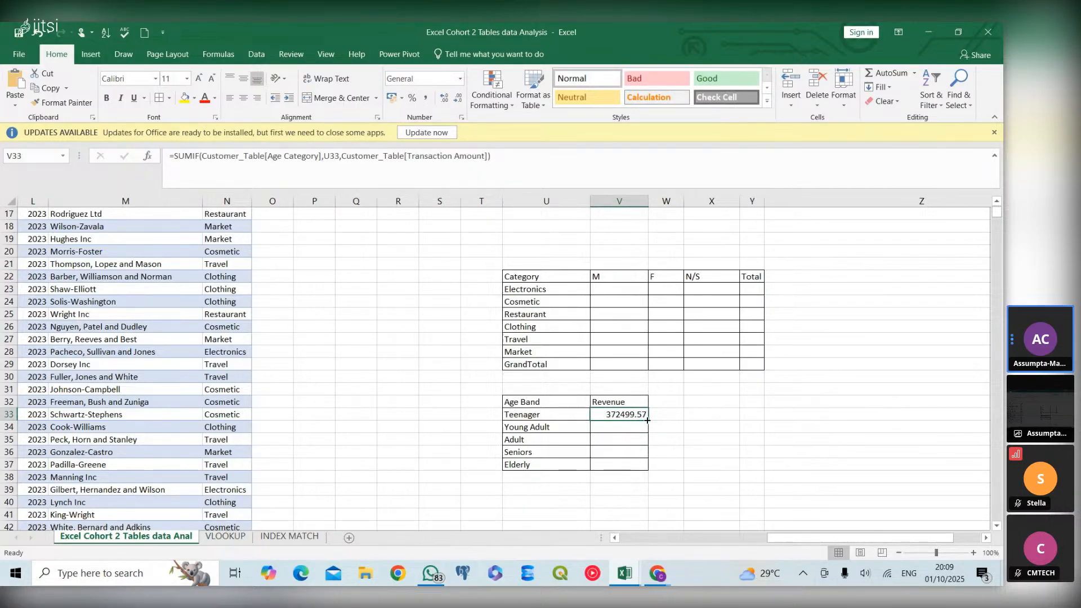
left_click_drag(648, 420, 651, 471)
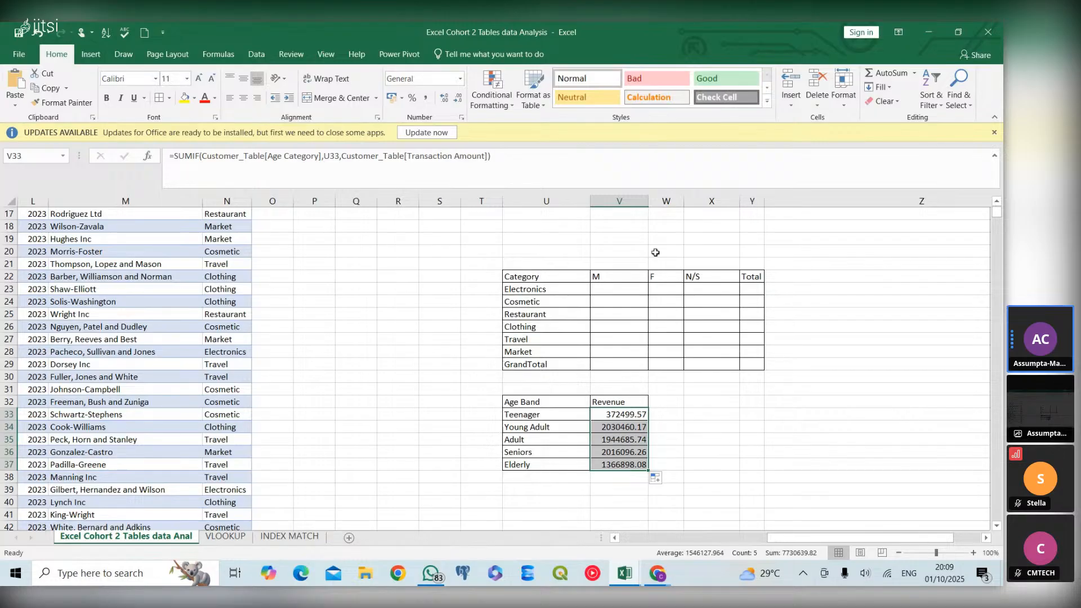
Begin a SUMIFS formula in the M cell of the Electronics row (V23) with sum range Customer_Table[Transaction Amount]
left_click(629, 289)
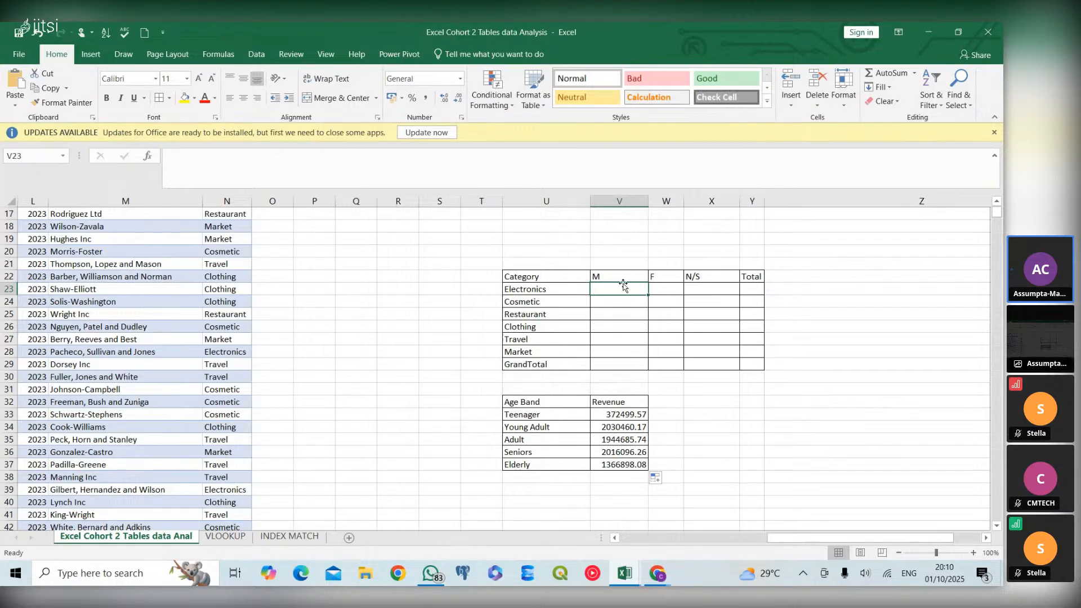
type("=sum")
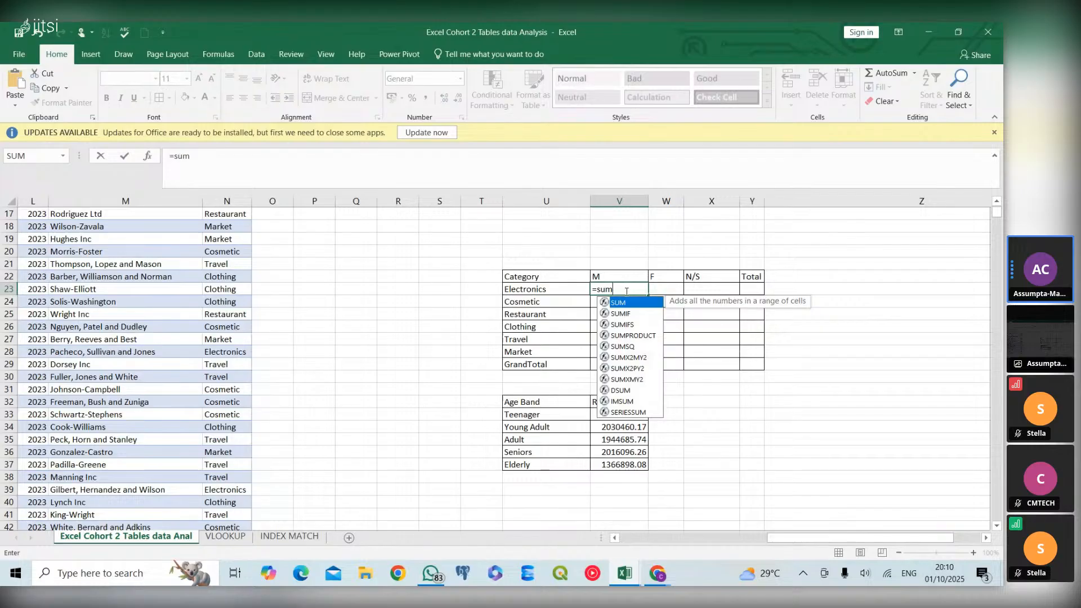
double_click(623, 325)
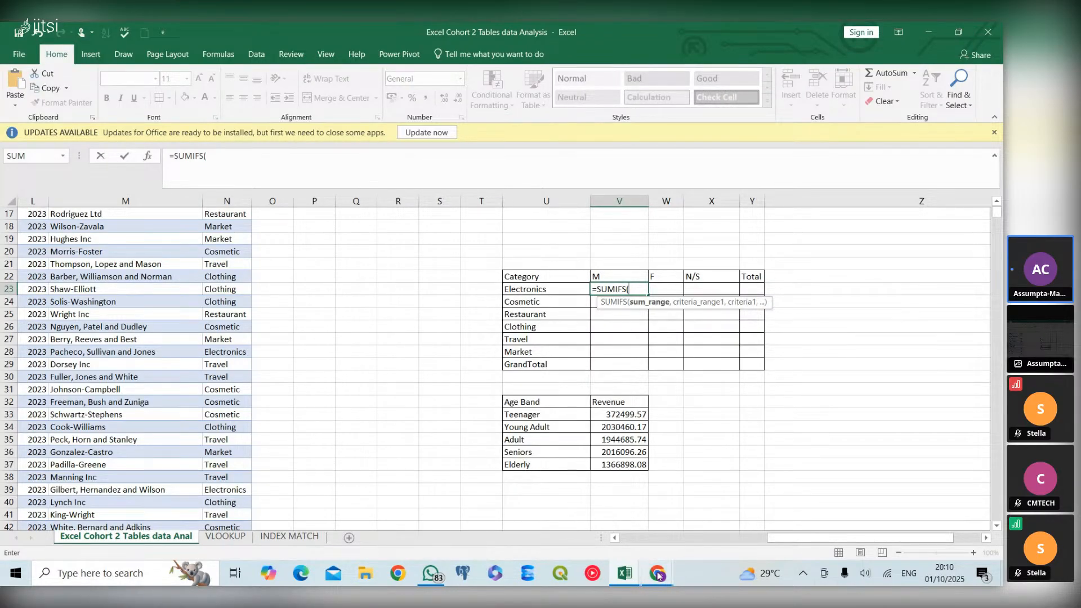
mouse_move(658, 573)
mouse_move(604, 531)
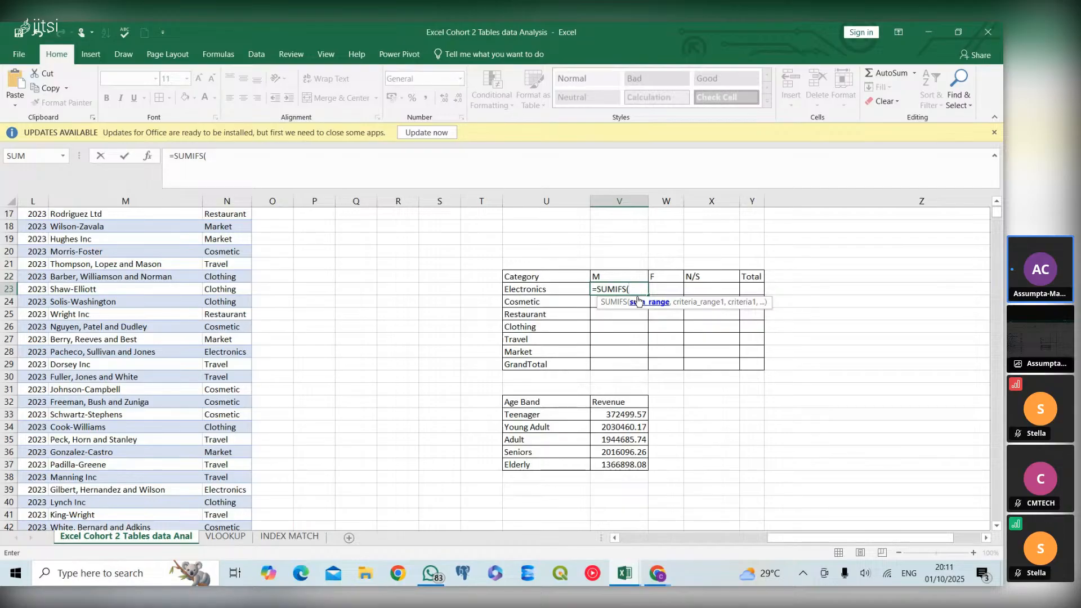
type("cus")
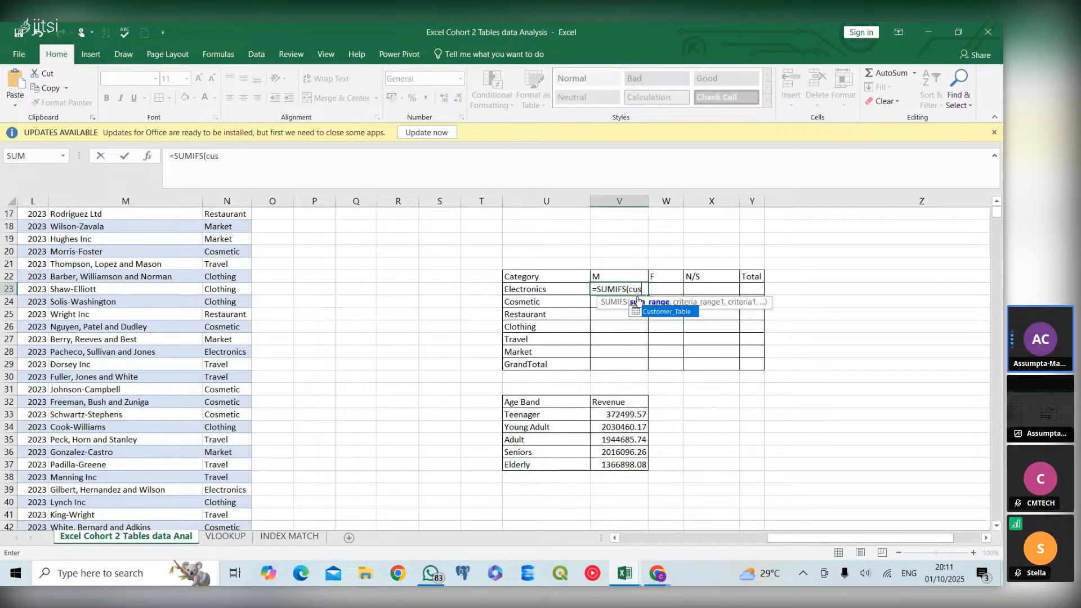
double_click(671, 311)
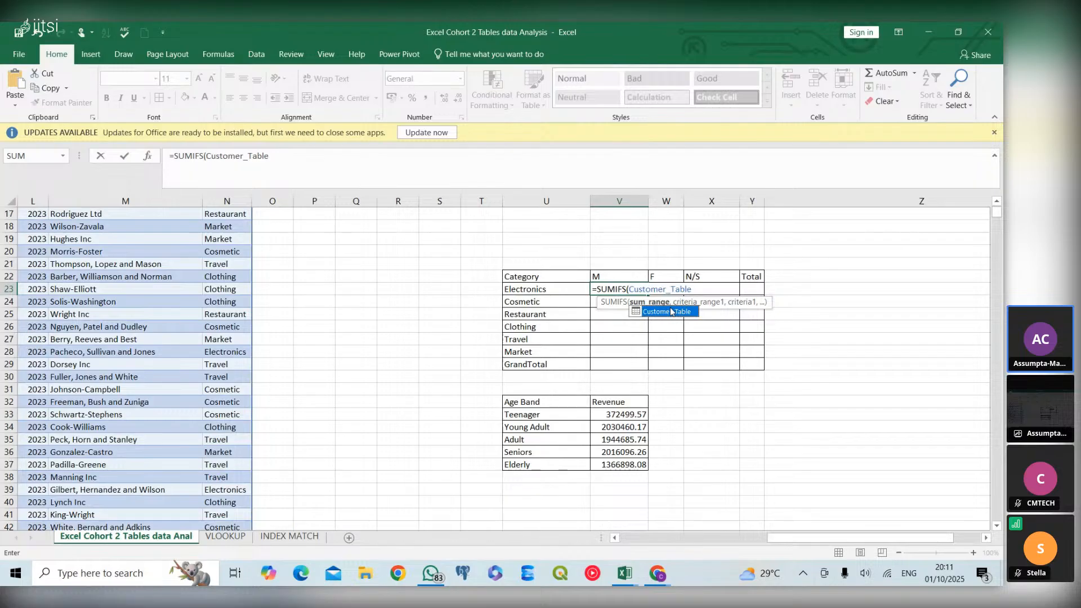
type("[")
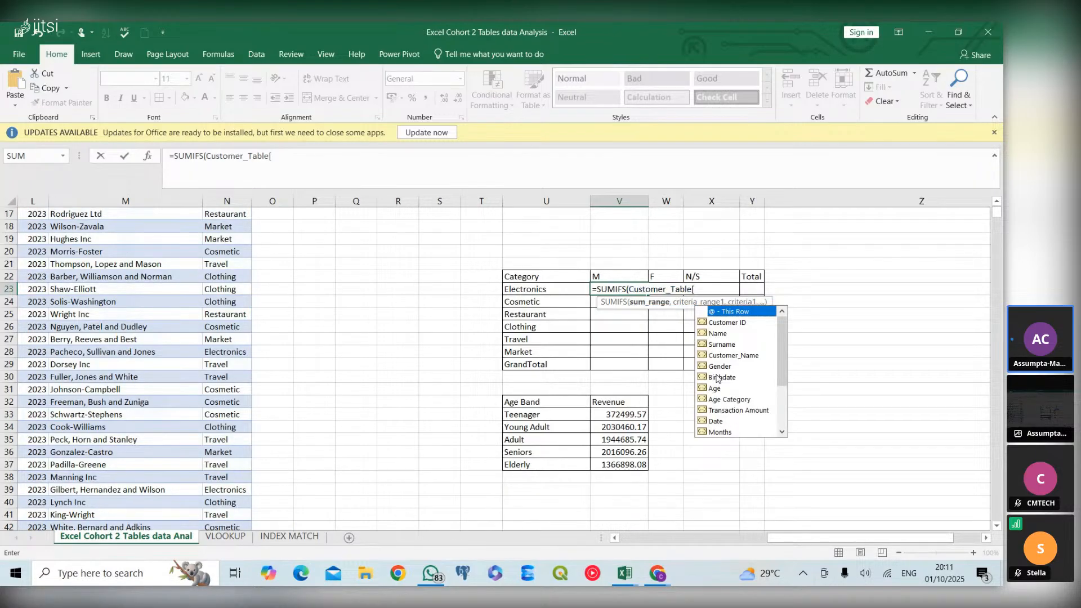
double_click(765, 412)
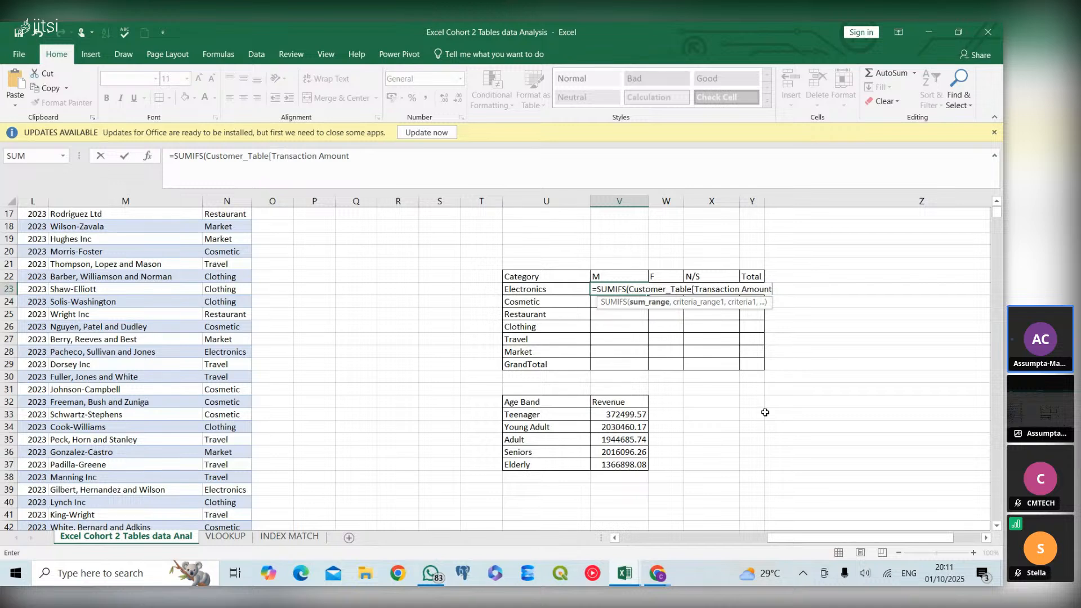
type("]")
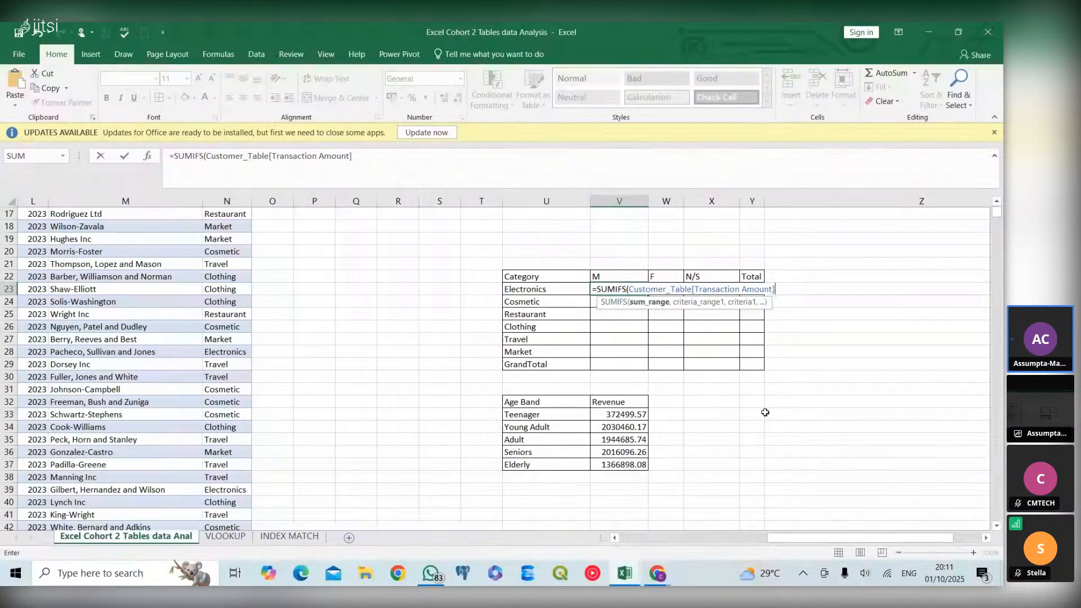
type(",")
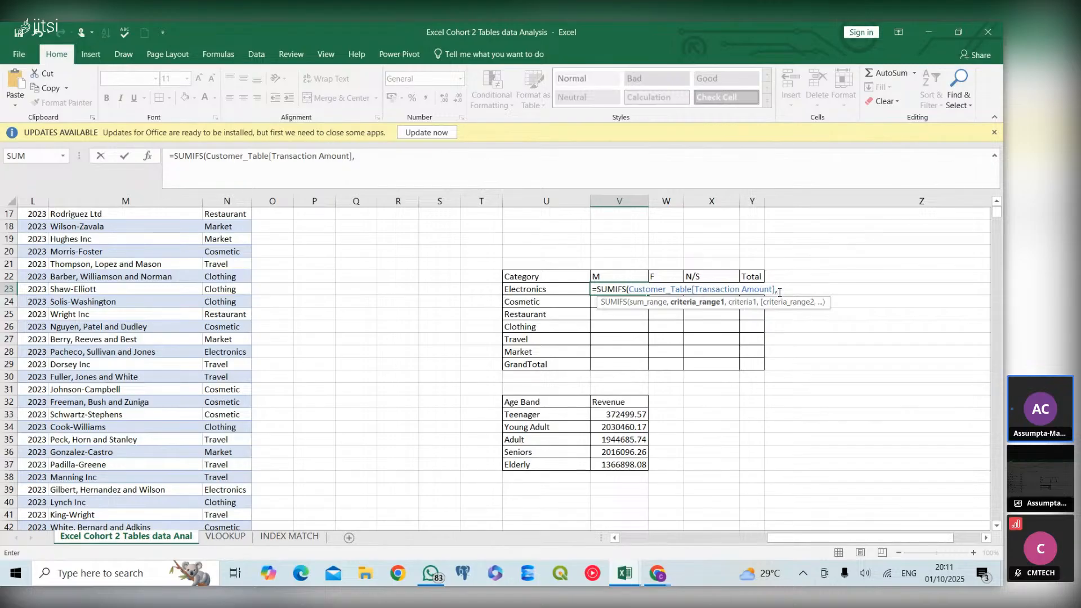
Add Customer_Table[Category] as the first SUMIFS criteria range, with the Electronics label in U23 as its criterion
type("custom")
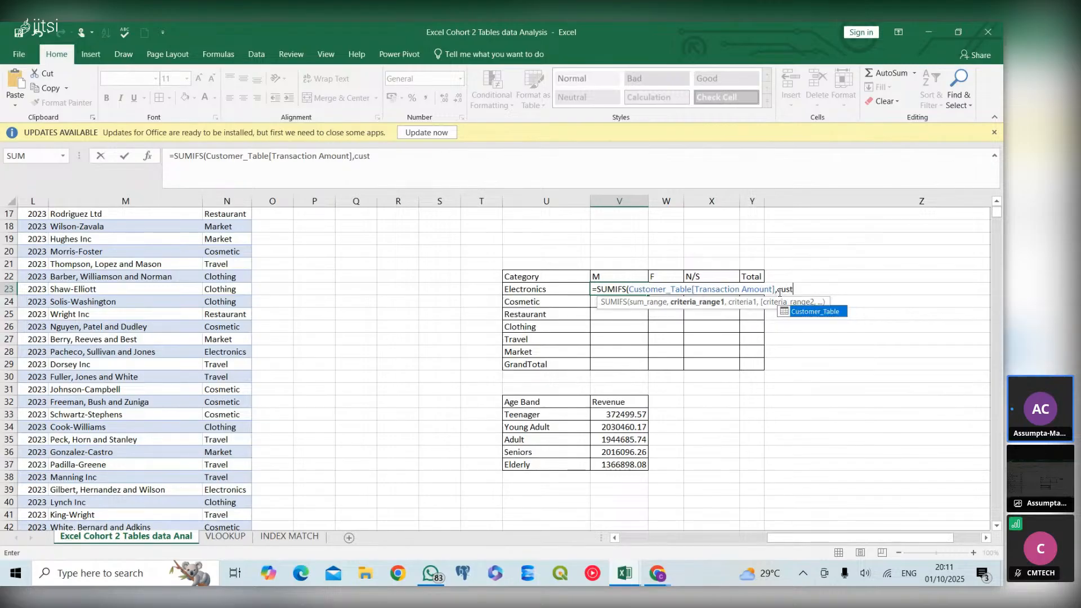
double_click(836, 312)
type("[")
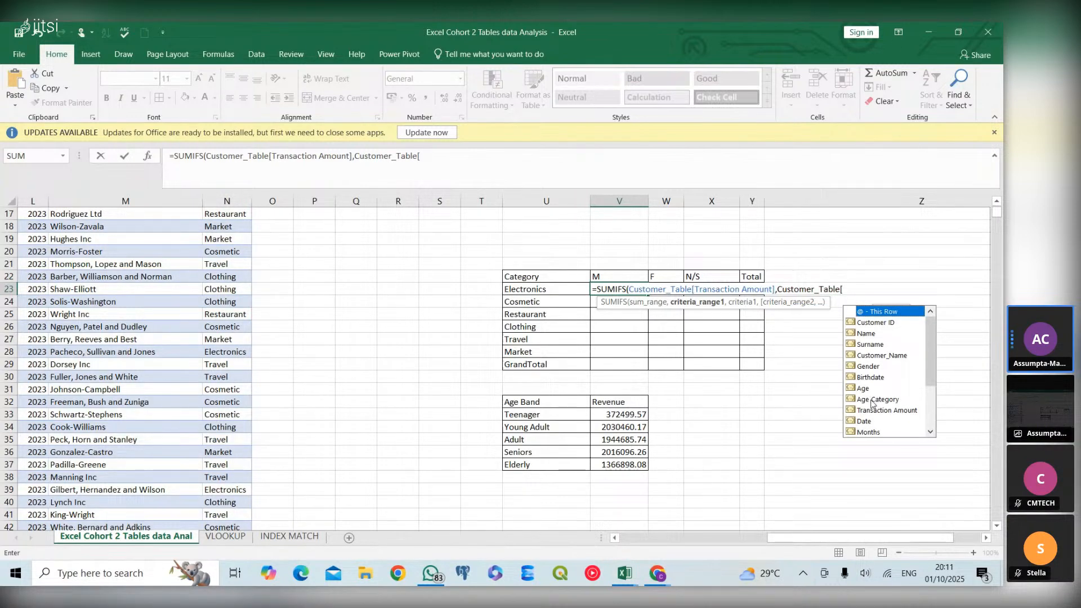
left_click(925, 427)
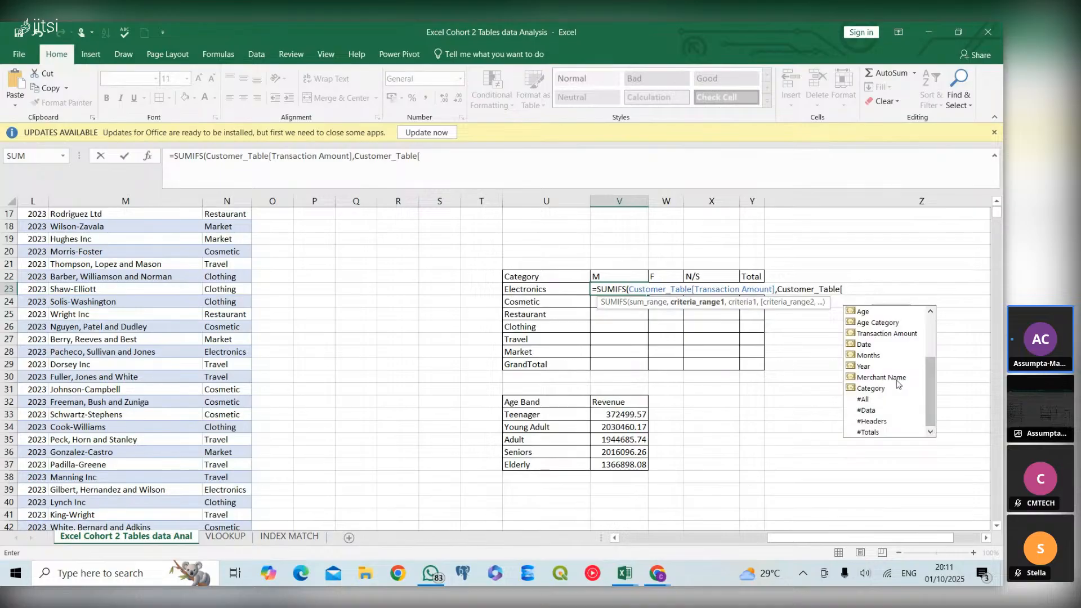
double_click(882, 390)
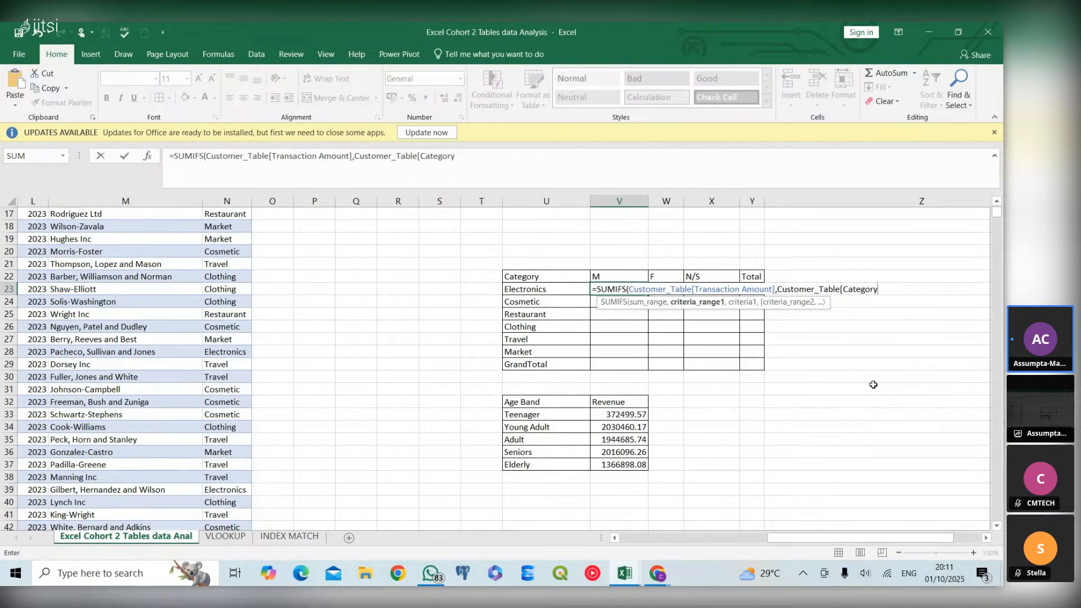
type("]")
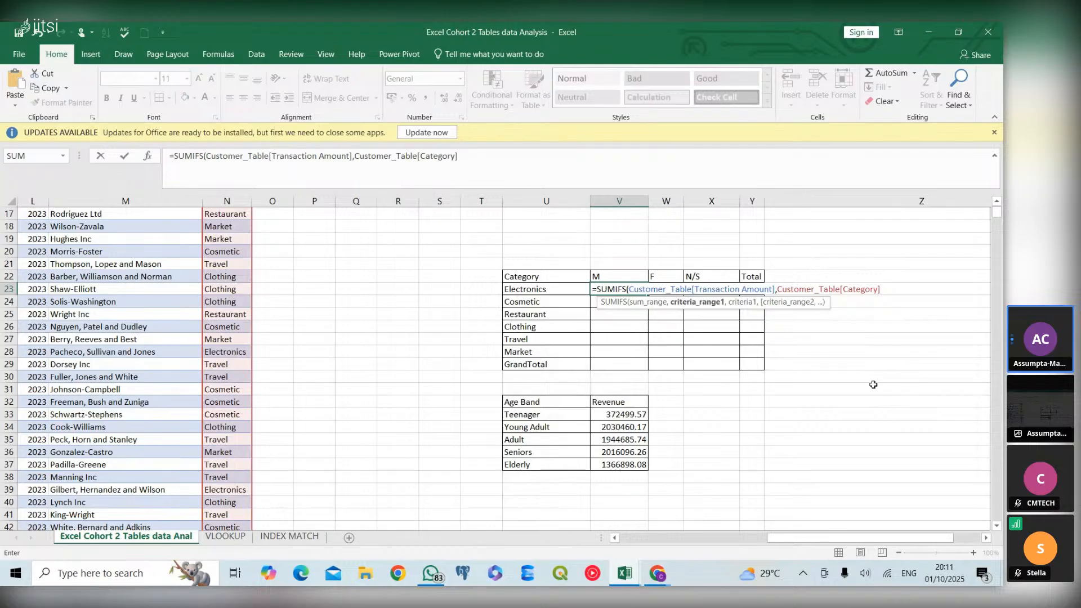
type(",")
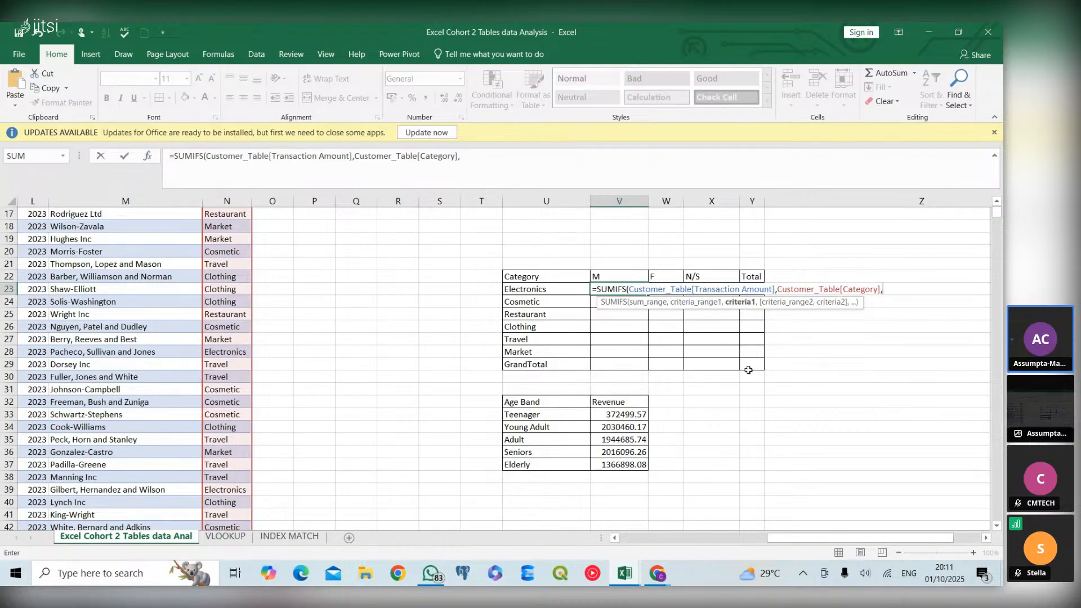
left_click(577, 289)
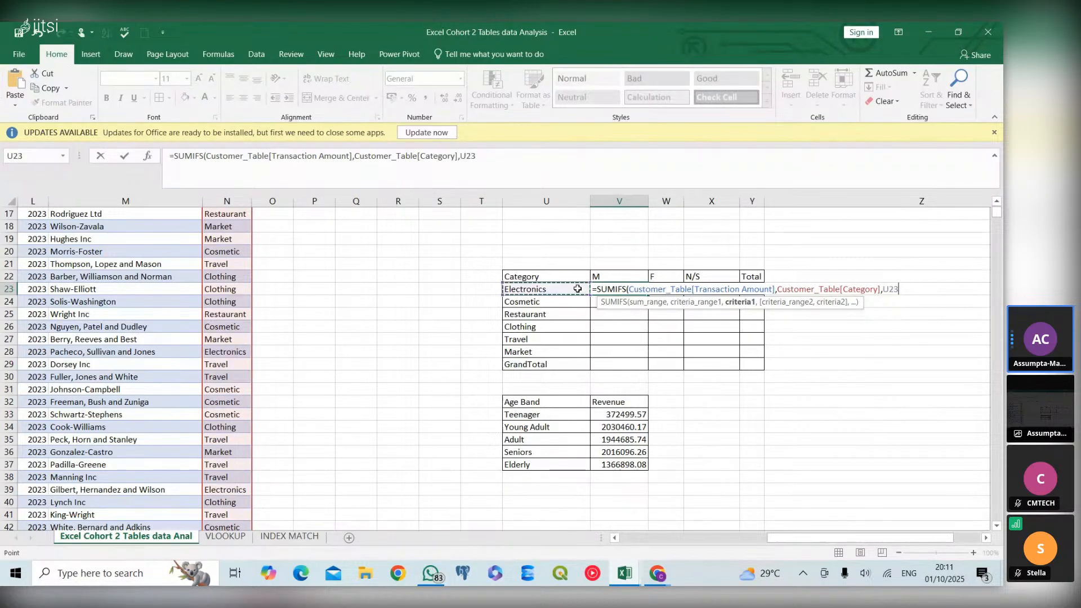
type(",")
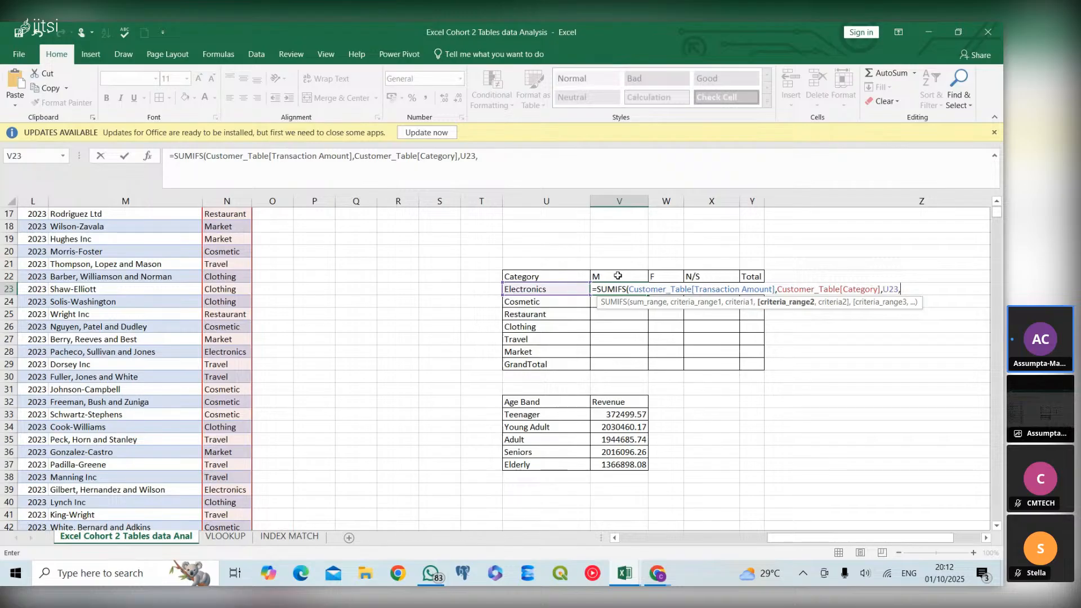
Add Customer_Table[Gender] as the second criteria range with criterion V22, and complete the SUMIFS formula
type("cust")
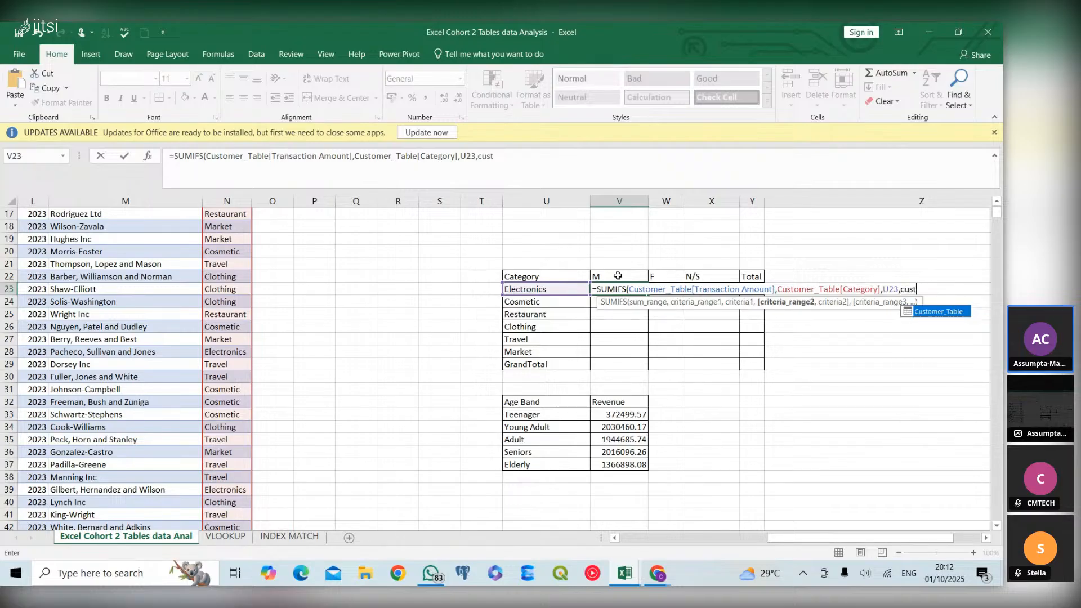
double_click(936, 313)
type("[Gender")
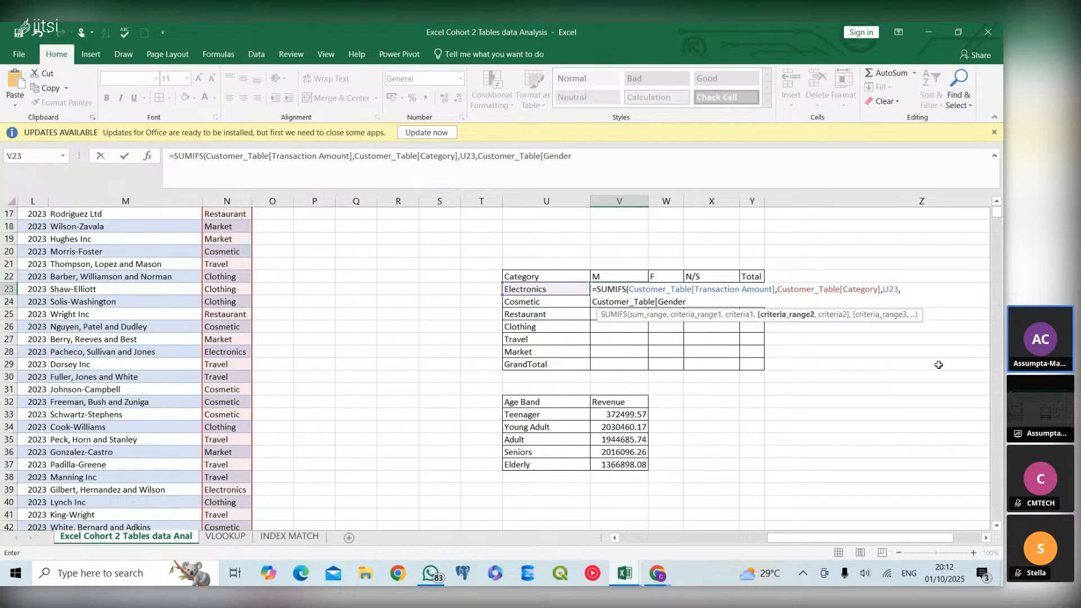
type("],")
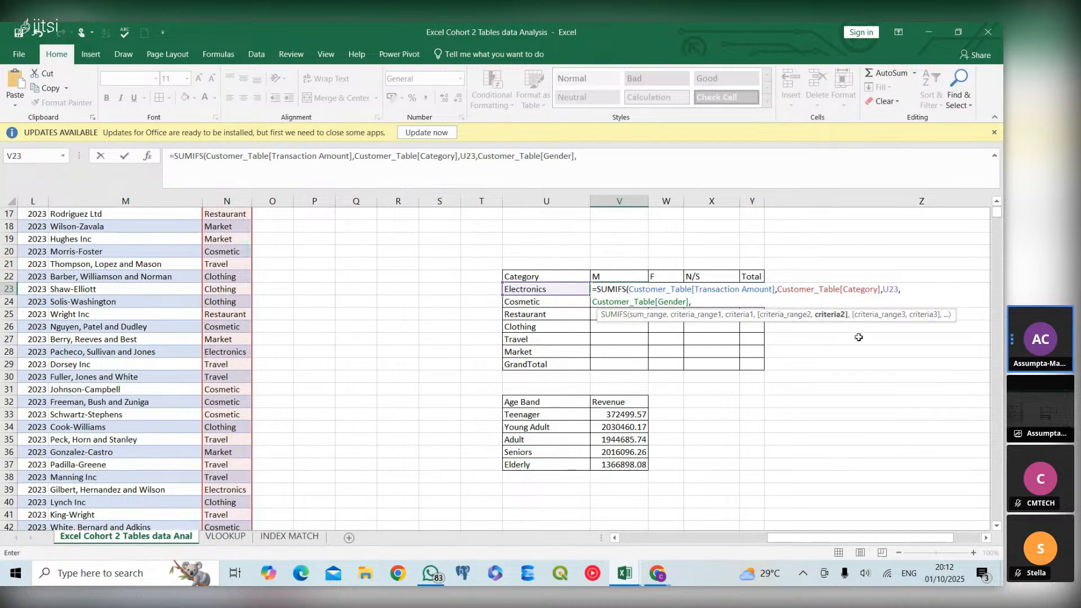
left_click(638, 279)
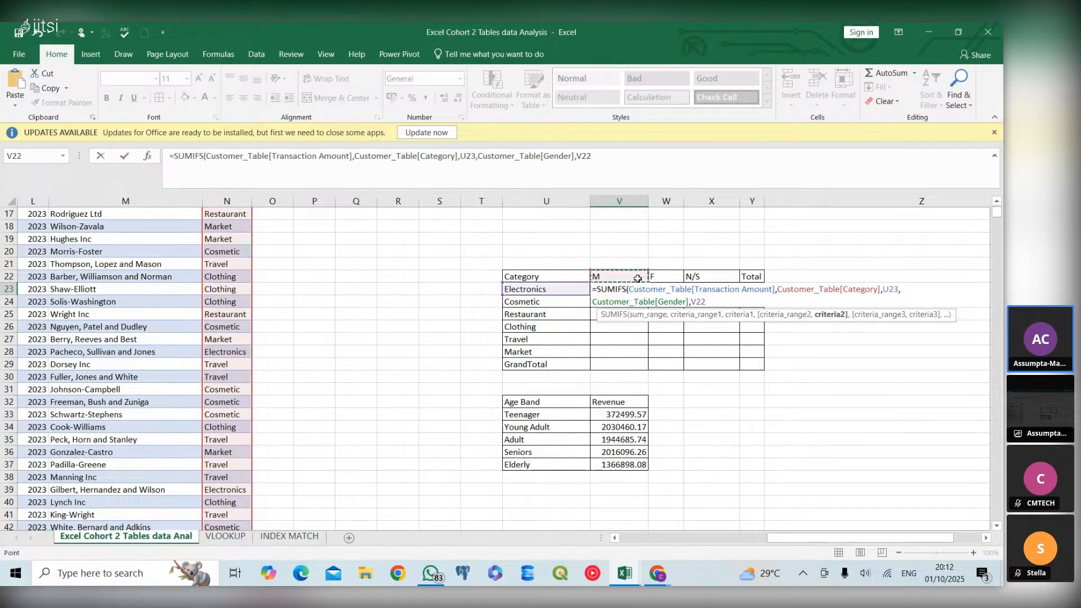
type(")")
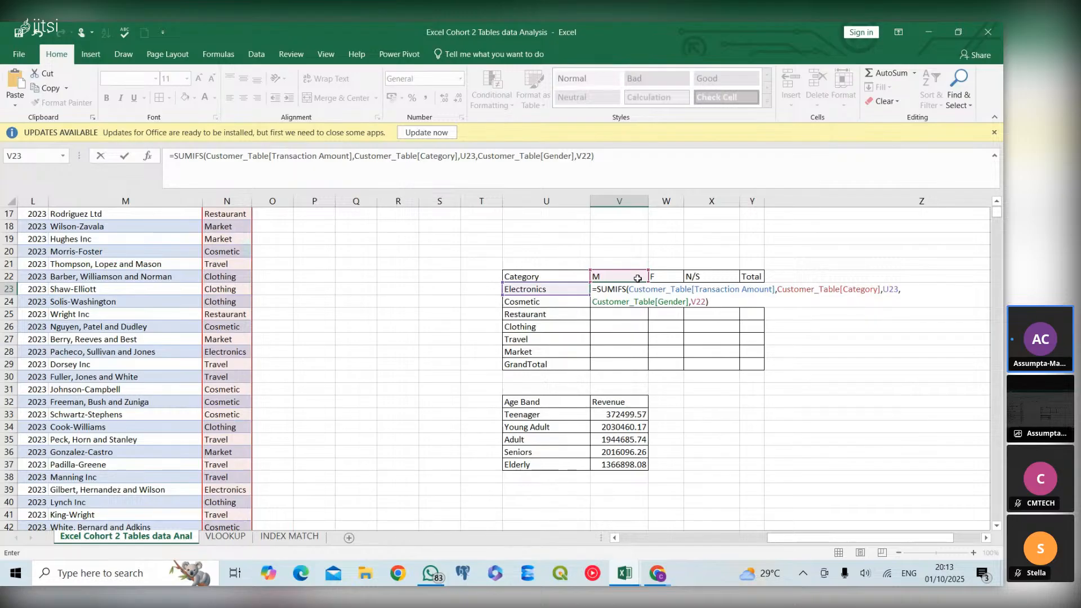
key("Return")
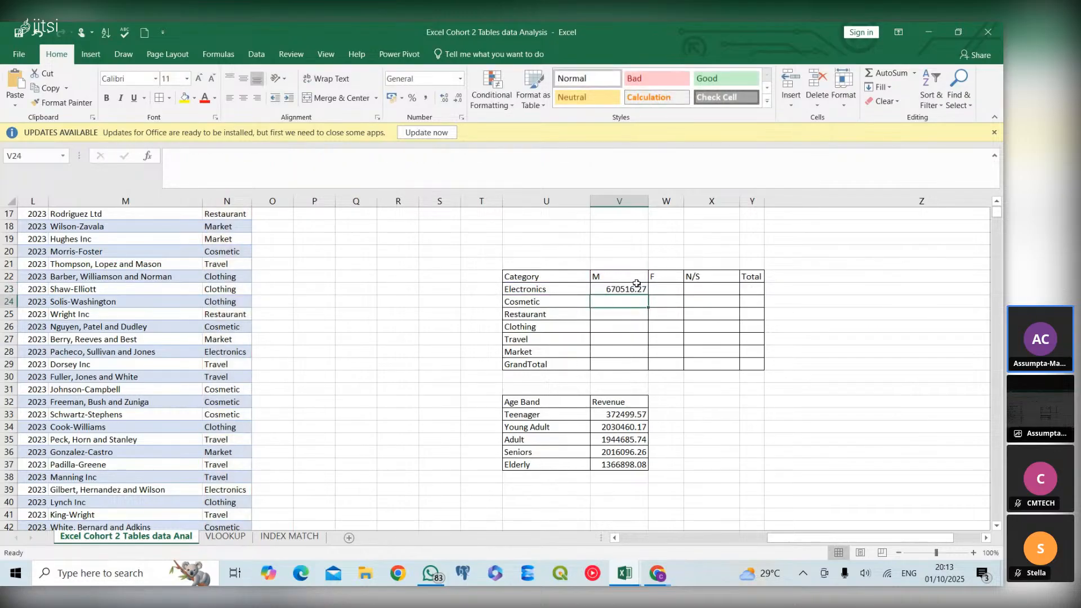
Try to fill the SUMIFS formula from V23 down through the GrandTotal row, and check the copied references in V24
left_click(636, 286)
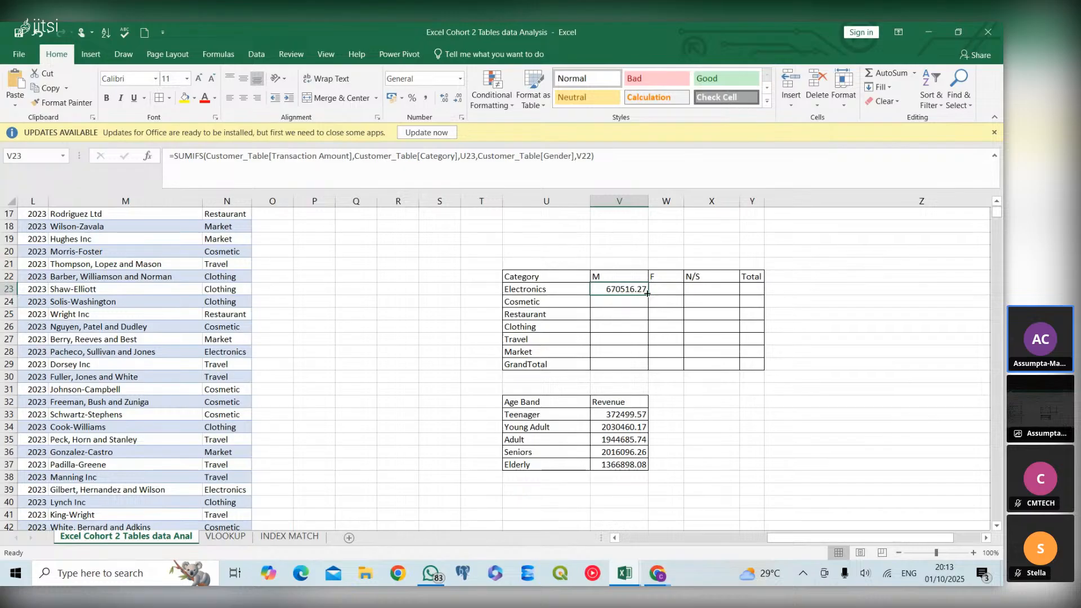
double_click(647, 295)
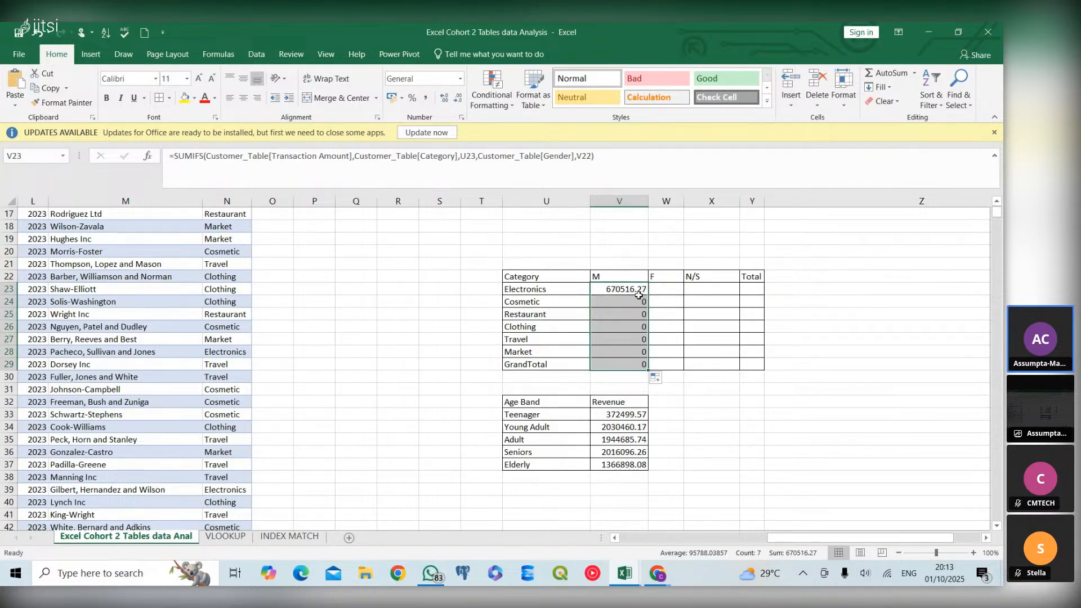
left_click(634, 289)
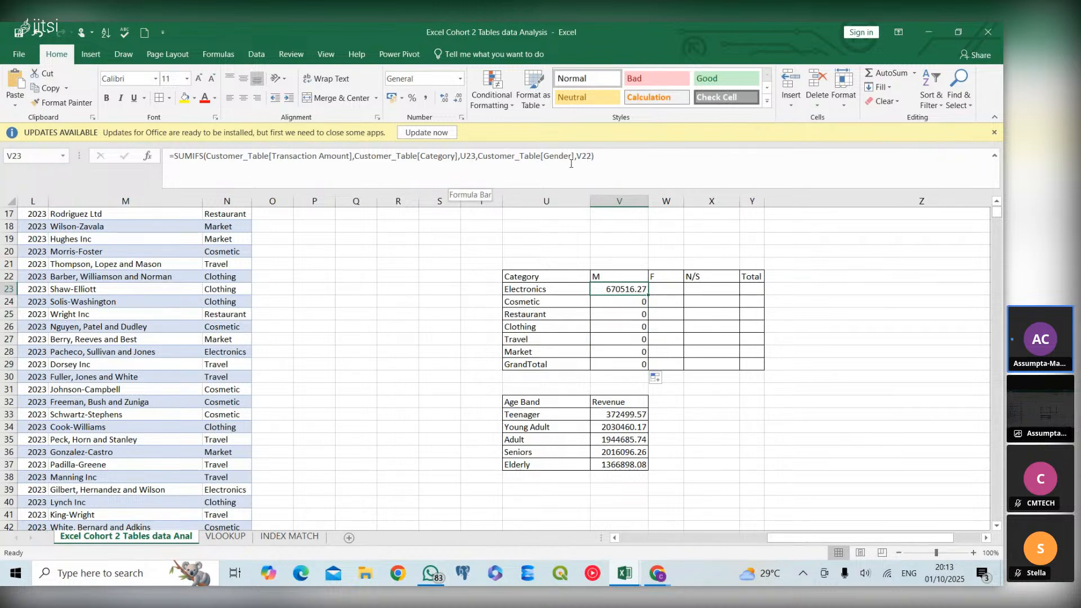
left_click(622, 302)
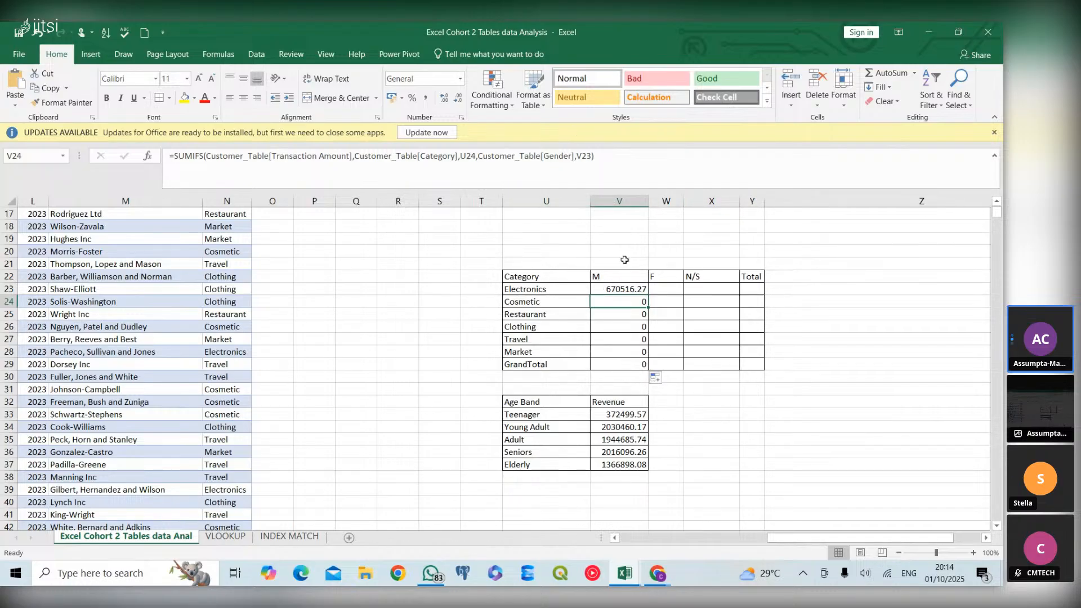
Lock the row of the gender criterion in V23 as V$22 and fill the formula down through the GrandTotal row
left_click(630, 287)
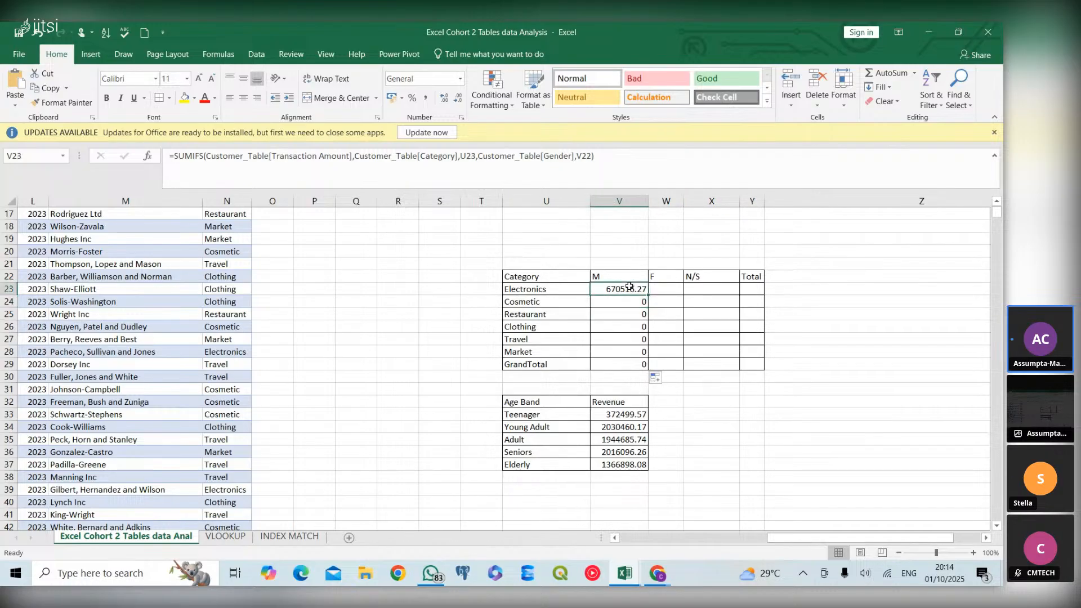
left_click(583, 158)
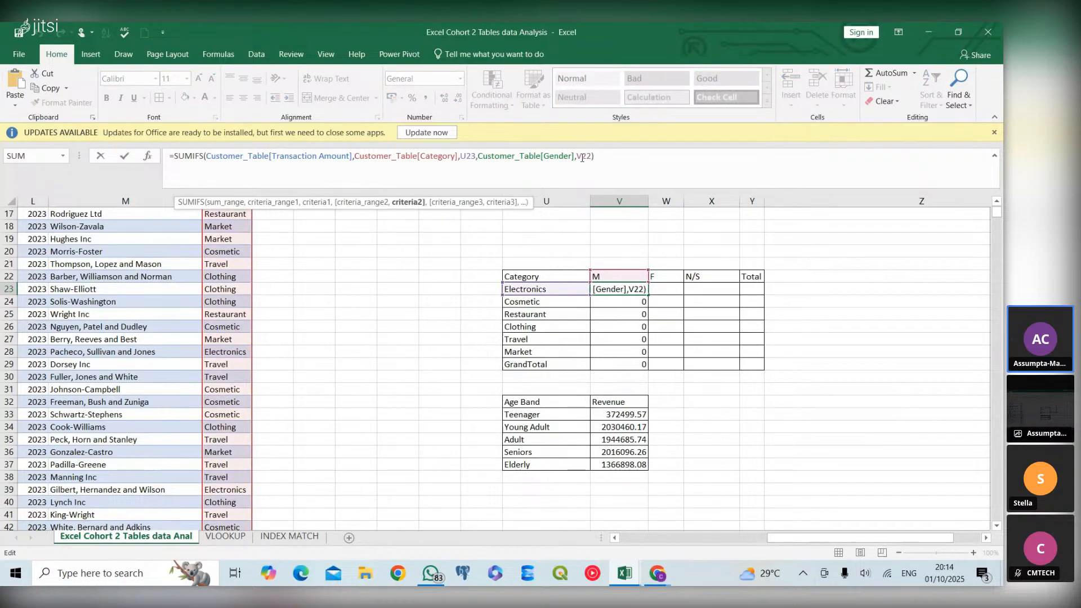
type("$")
key("Return")
left_click(636, 289)
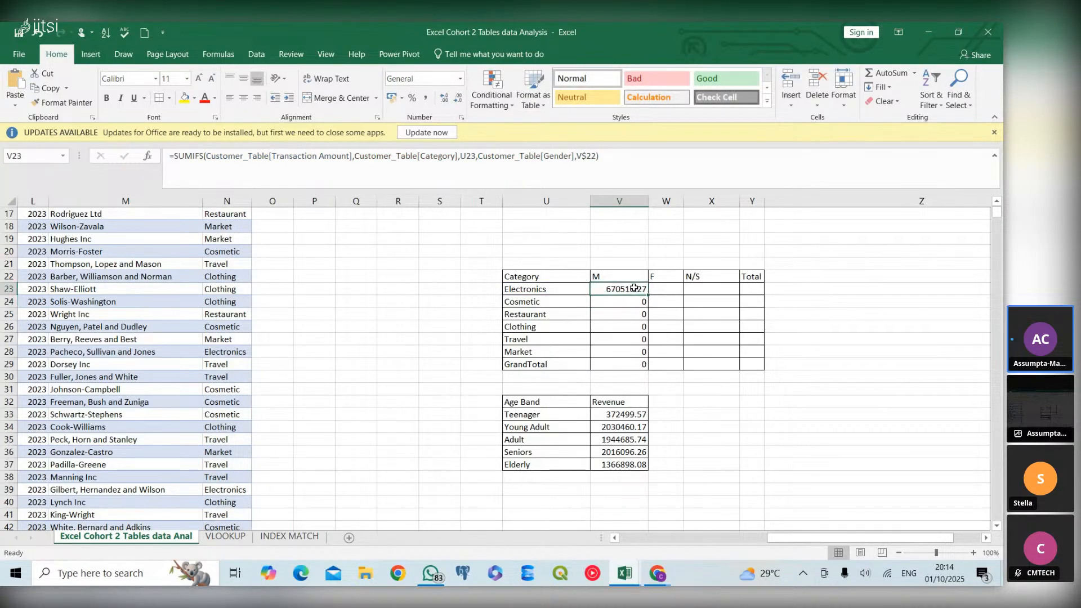
double_click(647, 294)
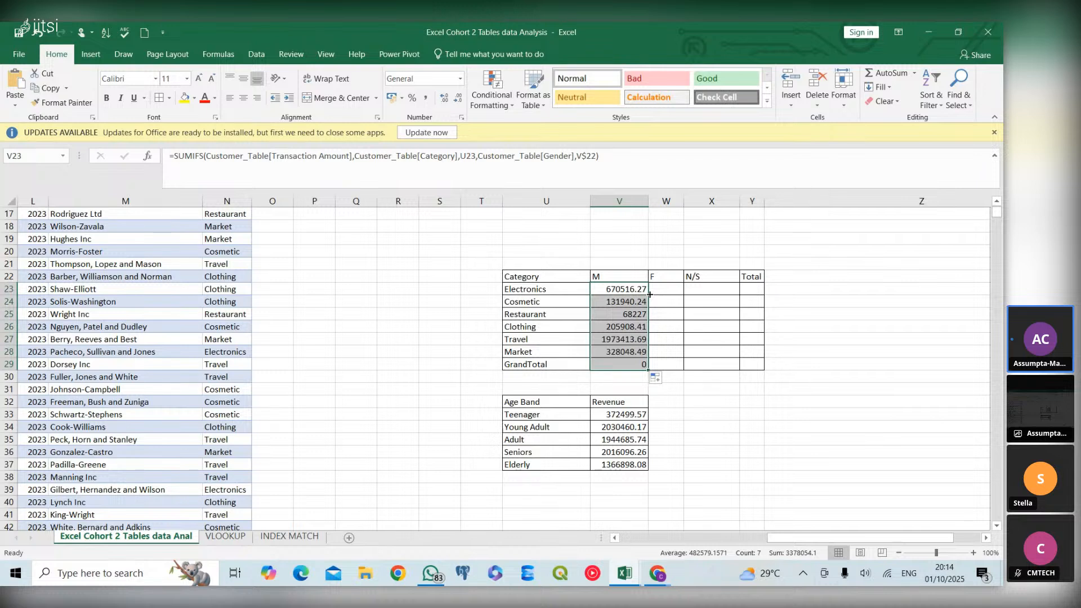
Replace the formula in the GrandTotal row of the M column (V29) with a SUM of V23:V28
left_click(639, 365)
type("=")
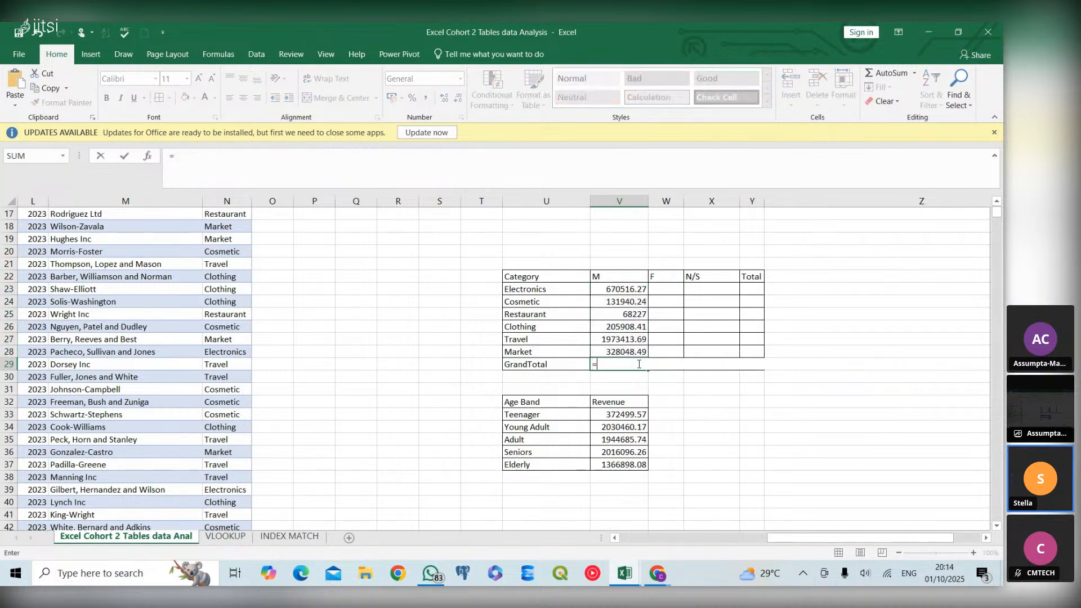
type("s")
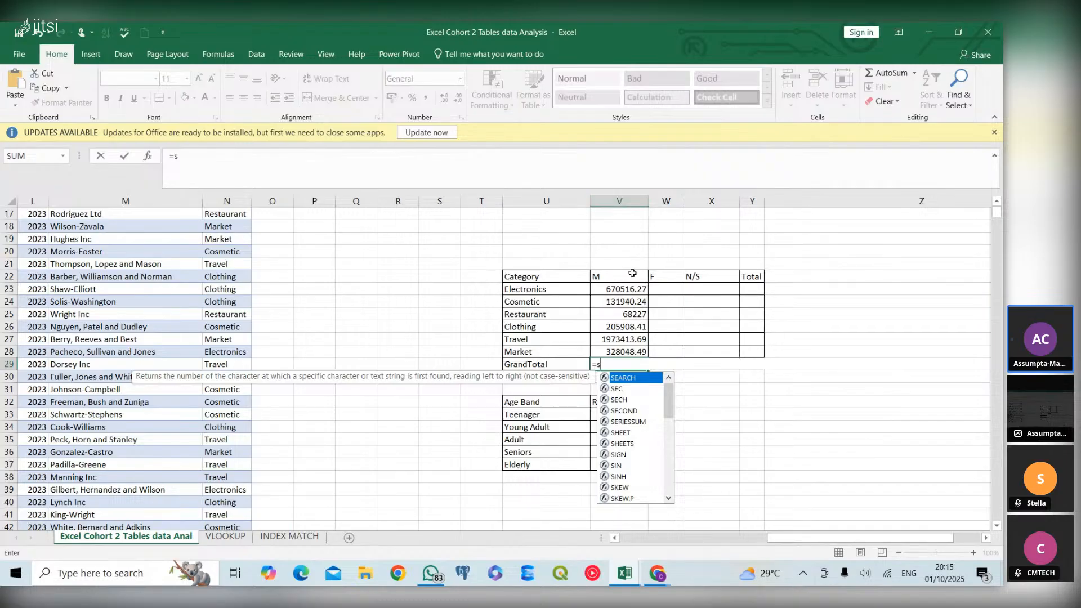
type("um")
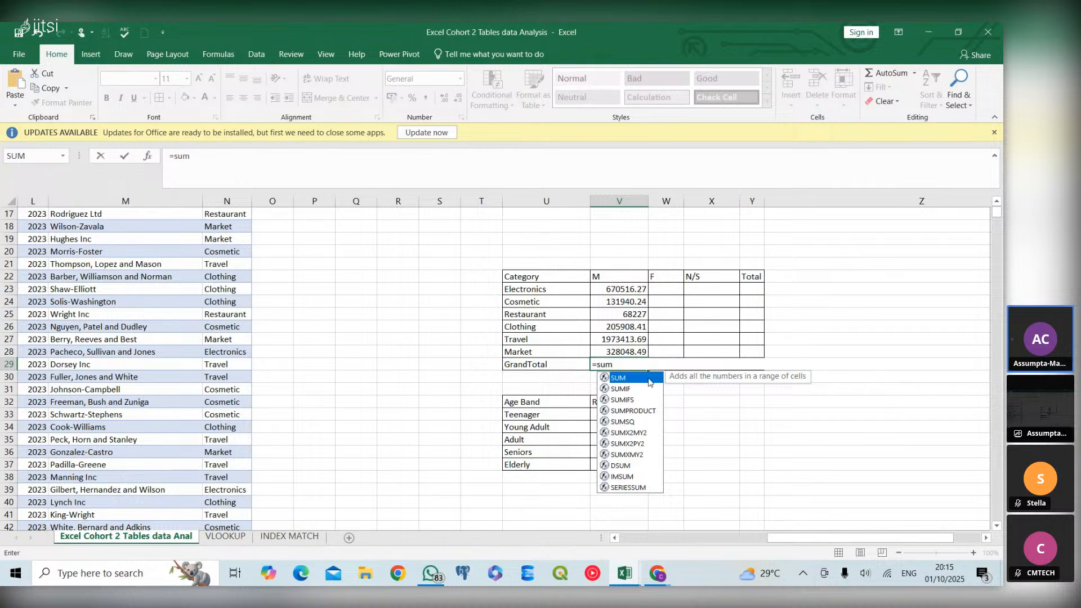
double_click(648, 378)
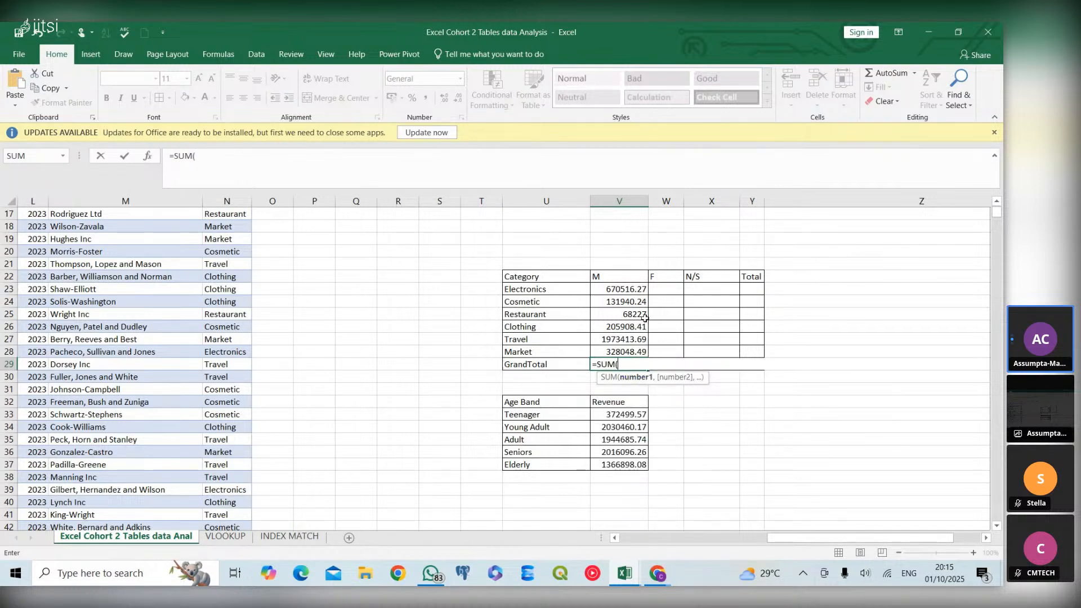
left_click_drag(641, 291, 643, 341)
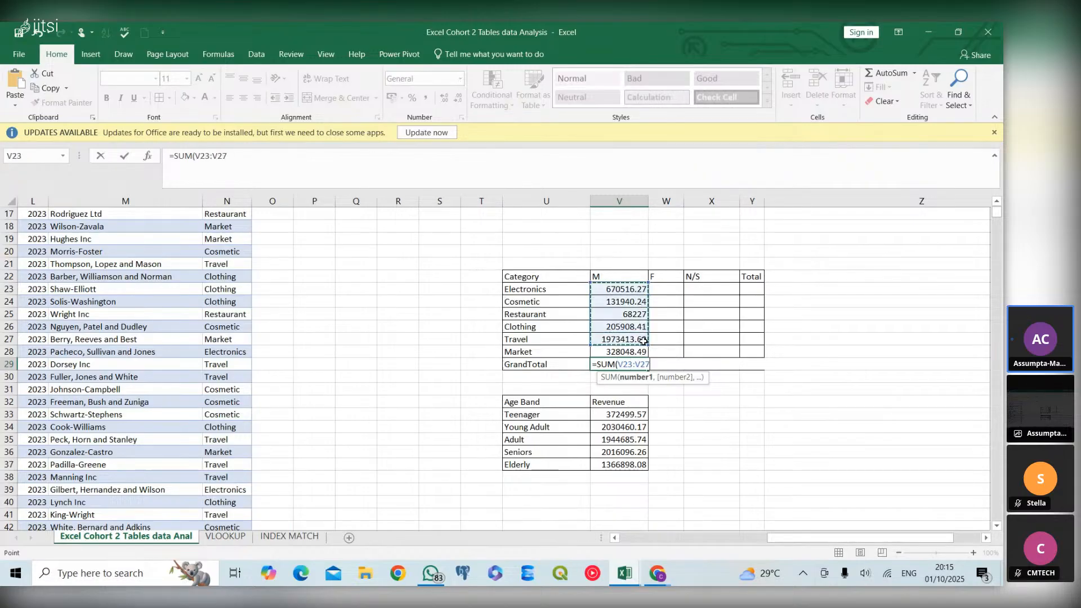
left_click(637, 287)
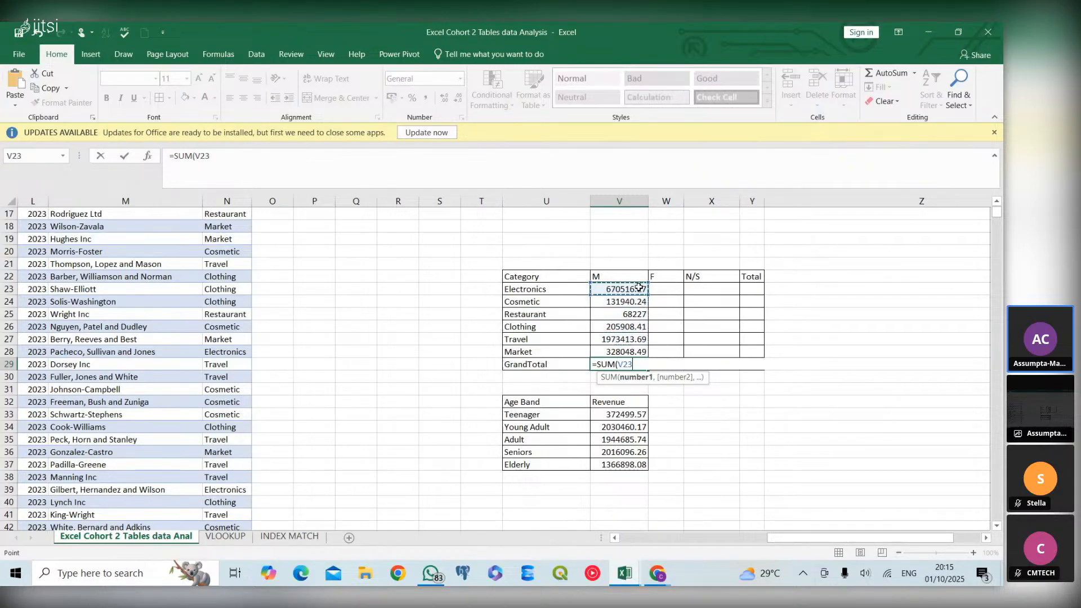
left_click_drag(635, 290, 641, 352)
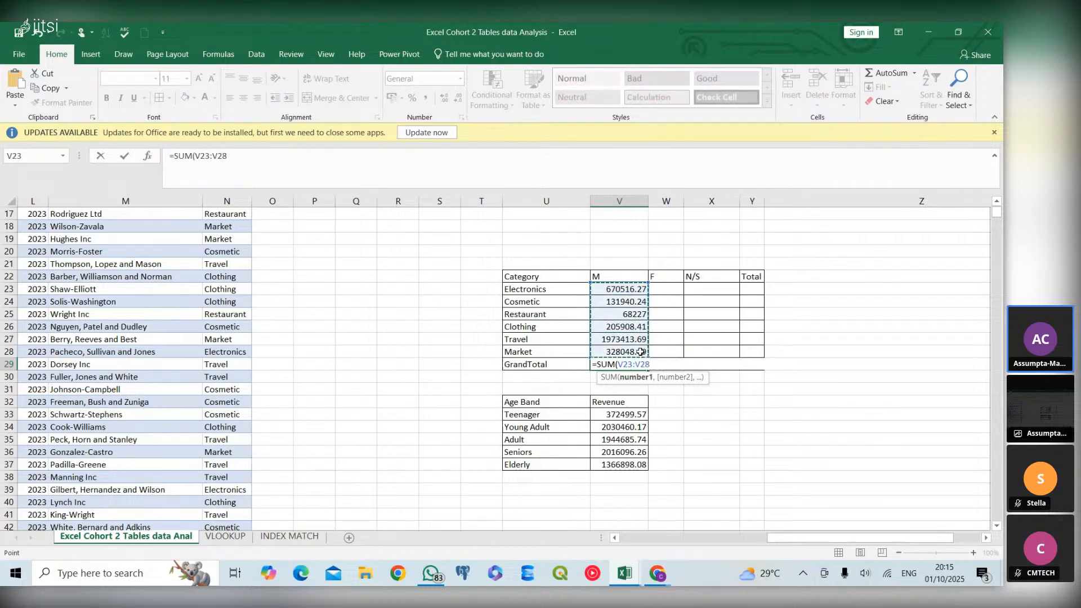
key("Return")
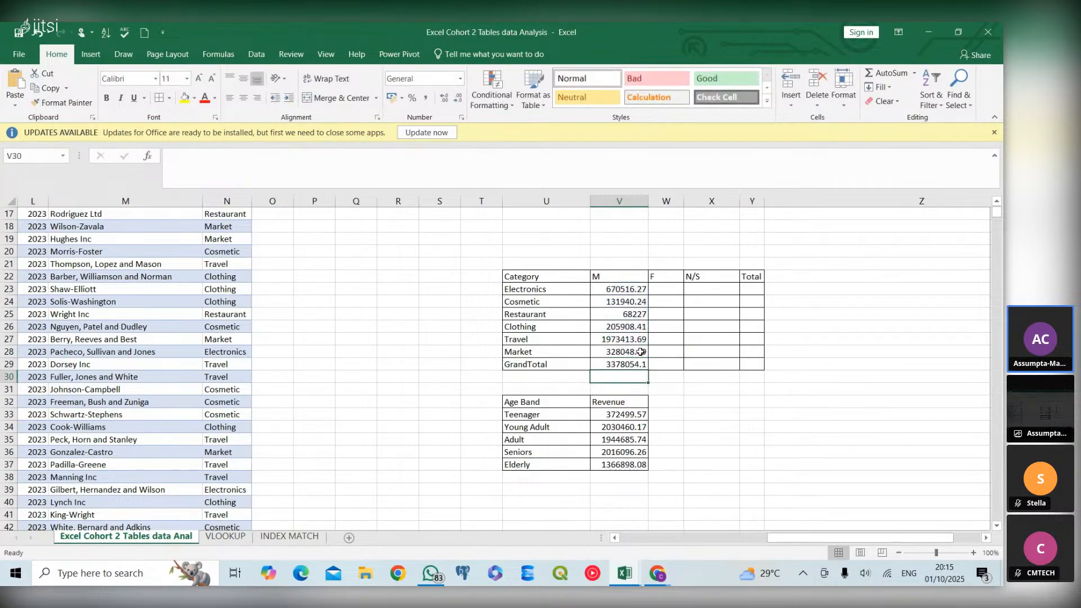
Start a SUMIFS formula in W23, the Electronics row of the F column, with Customer_Table[Transaction Amount] as the sum range
left_click(652, 293)
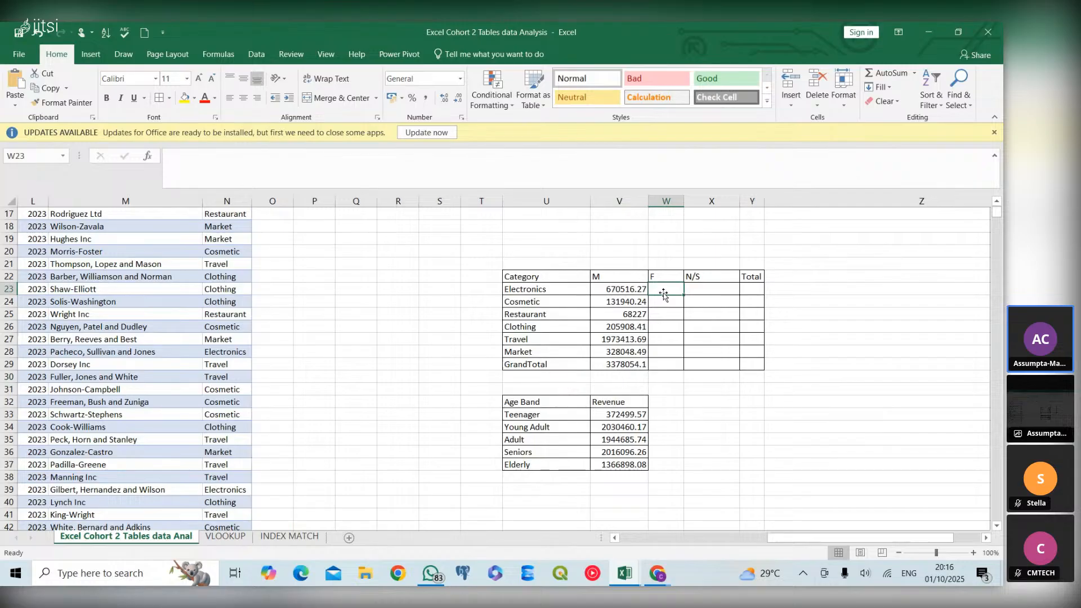
type("=")
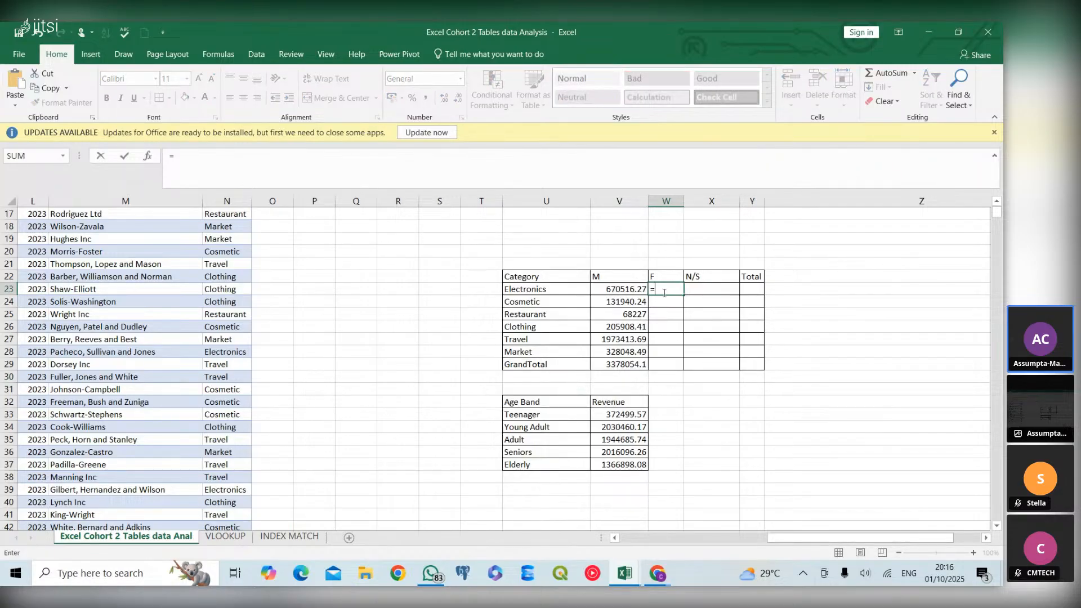
type("s")
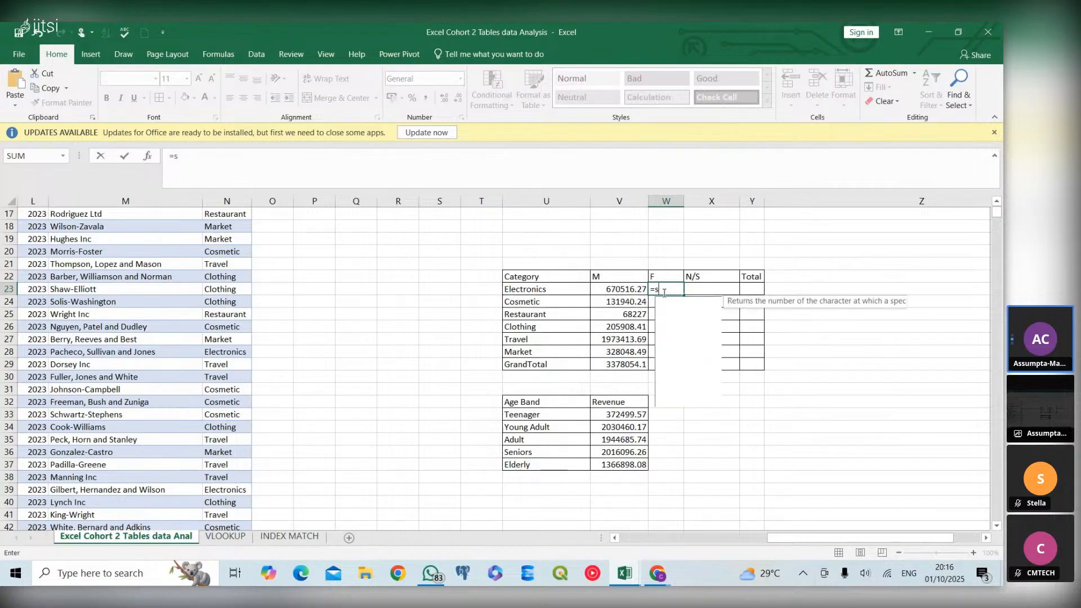
type("umif")
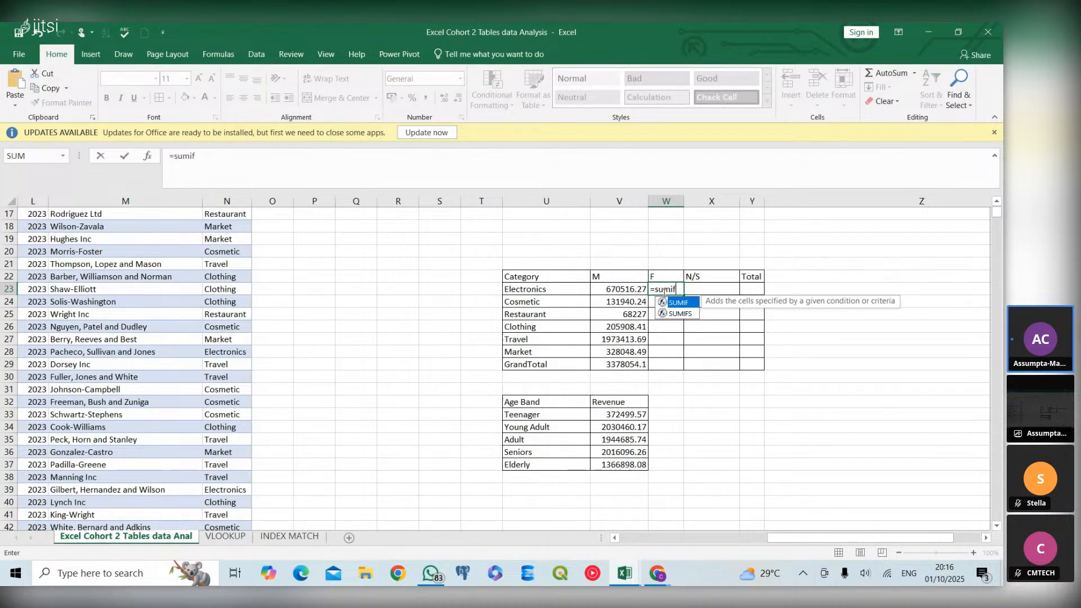
double_click(691, 312)
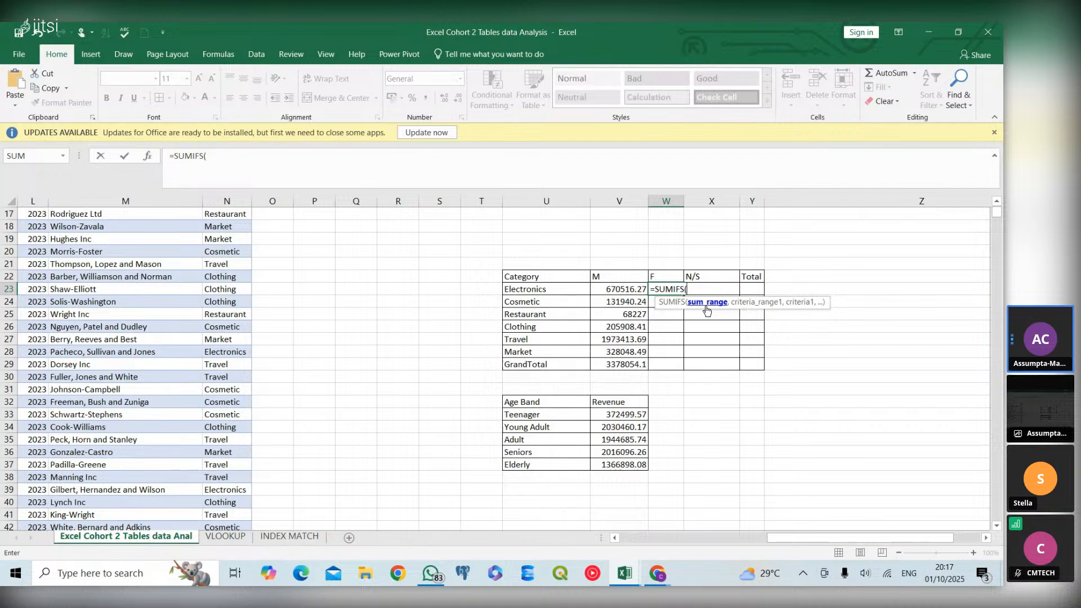
type("customer")
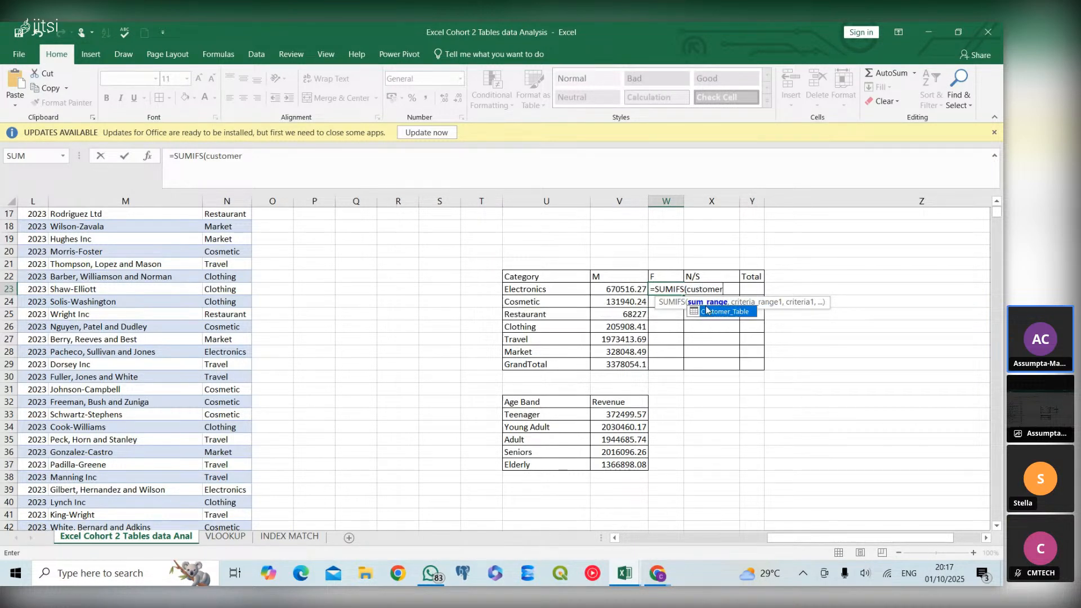
double_click(709, 312)
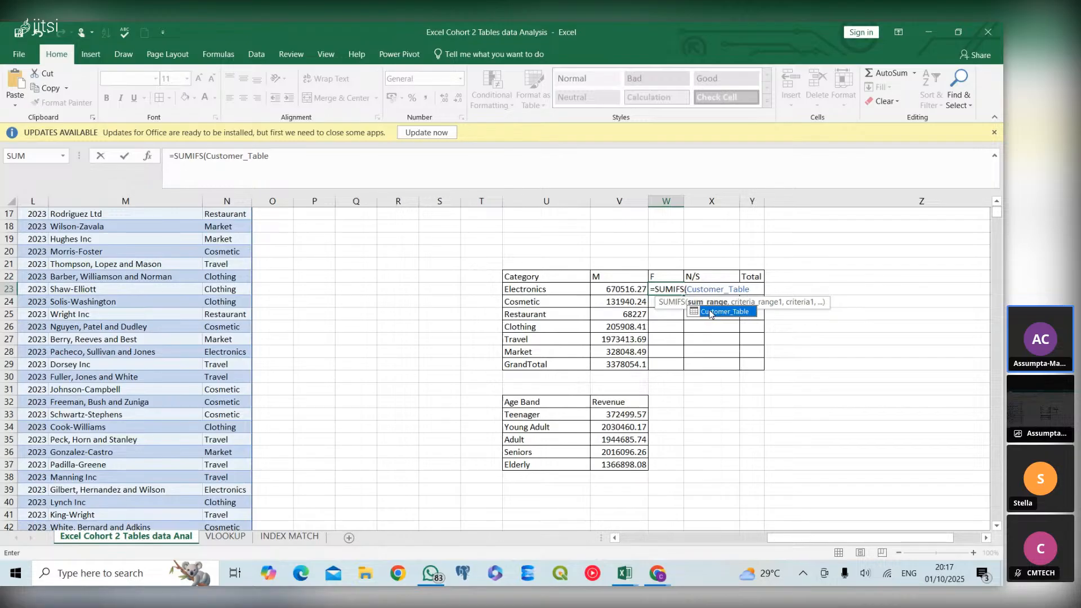
type("[")
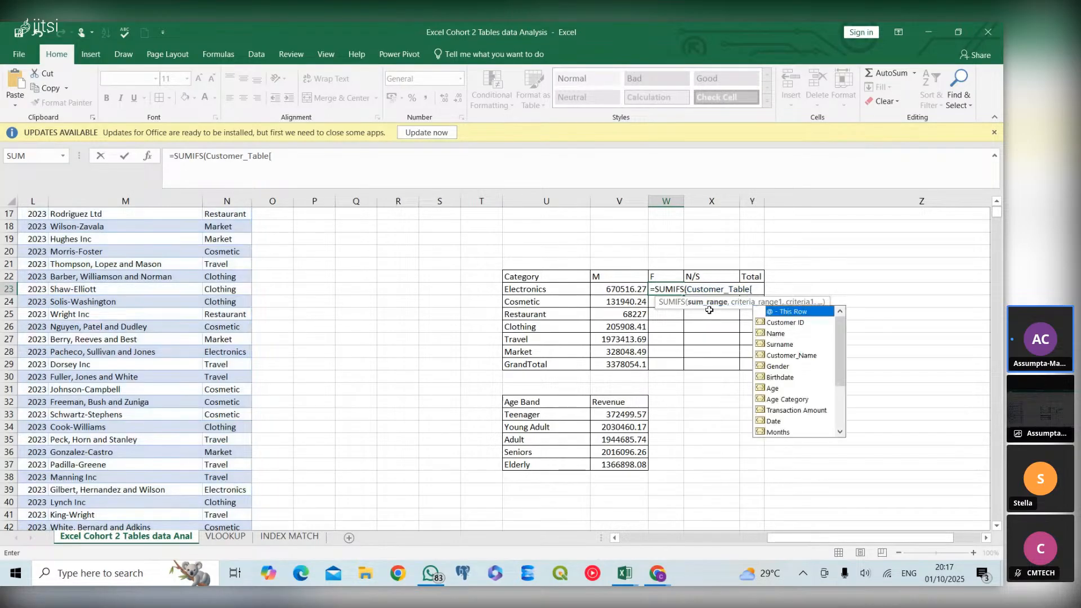
double_click(792, 411)
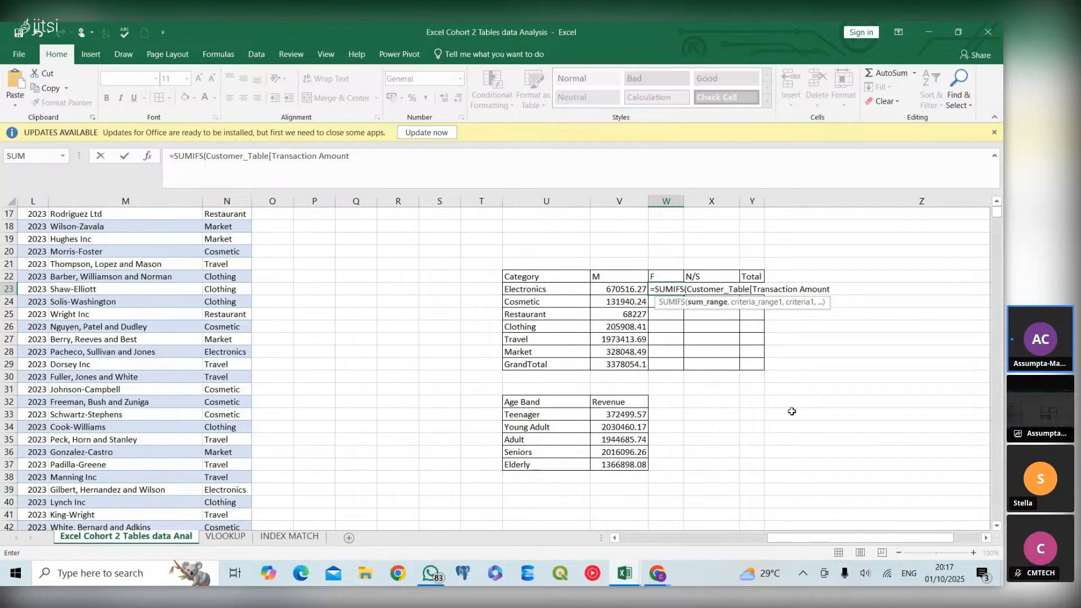
type("],")
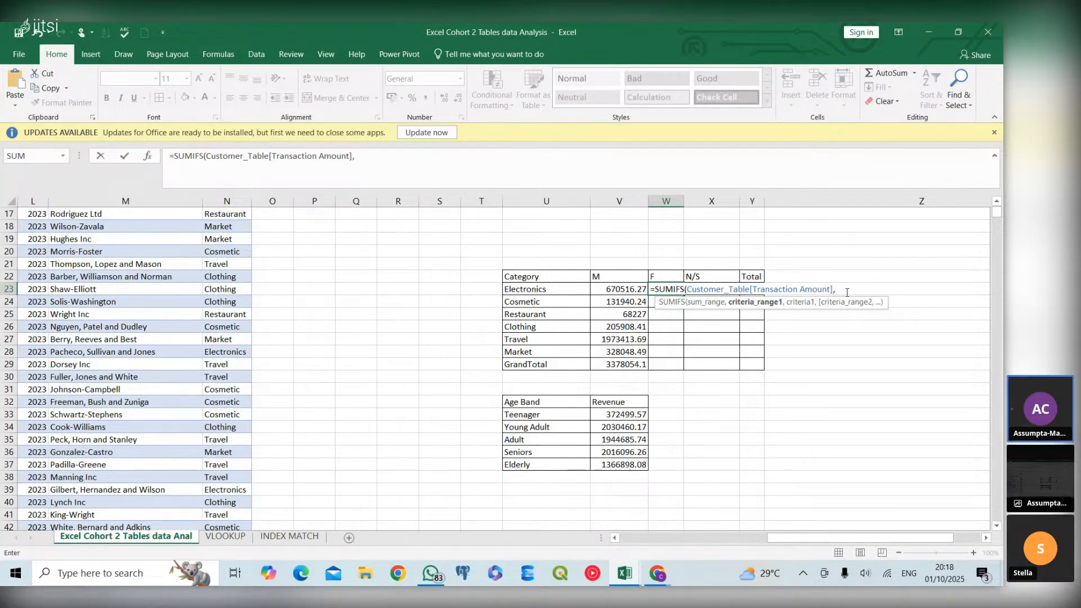
Add Customer_Table[Category] as the first criteria range of the W23 formula, with the Electronics label in U23 as its criterion
type("customer")
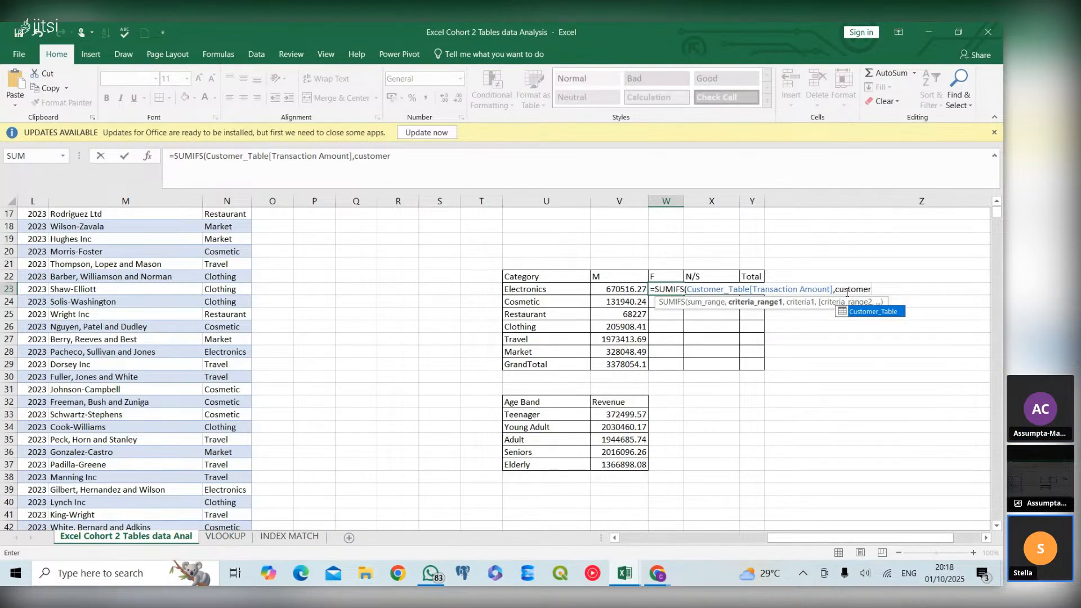
double_click(893, 313)
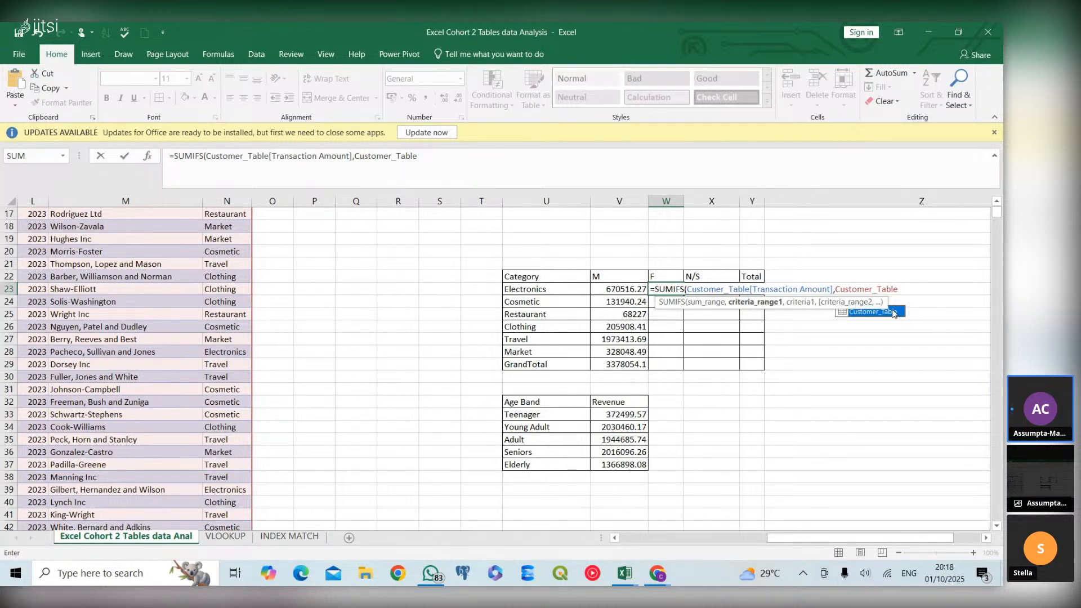
type("[")
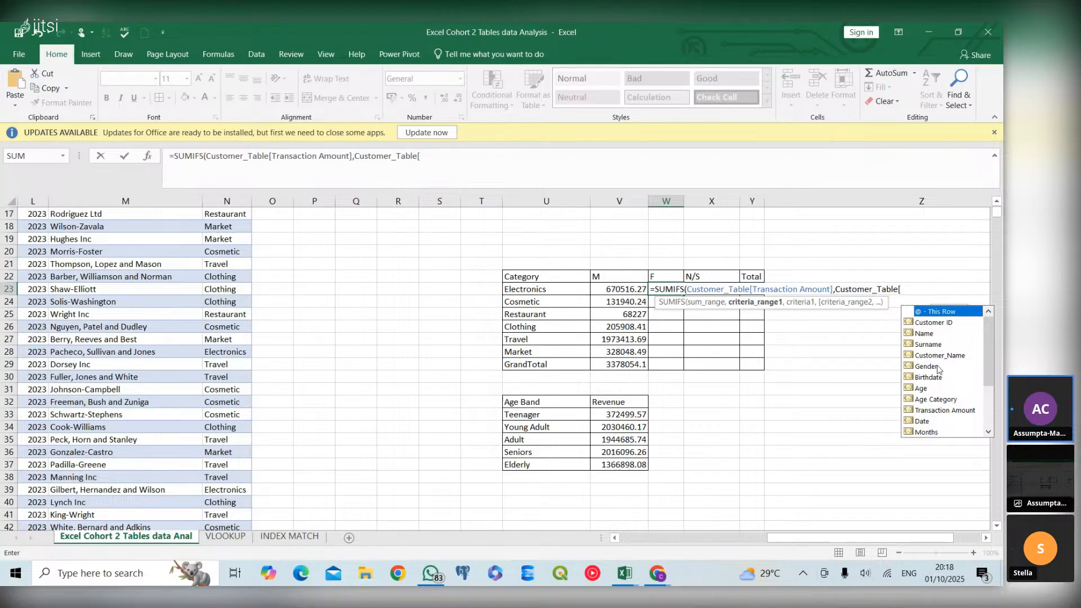
left_click(988, 431)
left_click(988, 431)
left_click(988, 431)
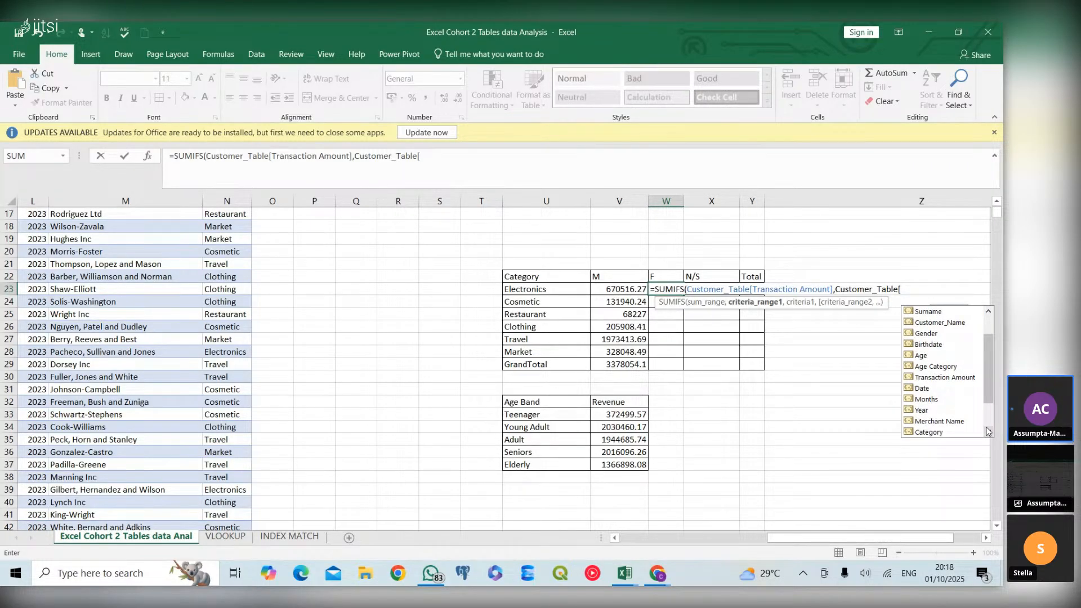
double_click(944, 421)
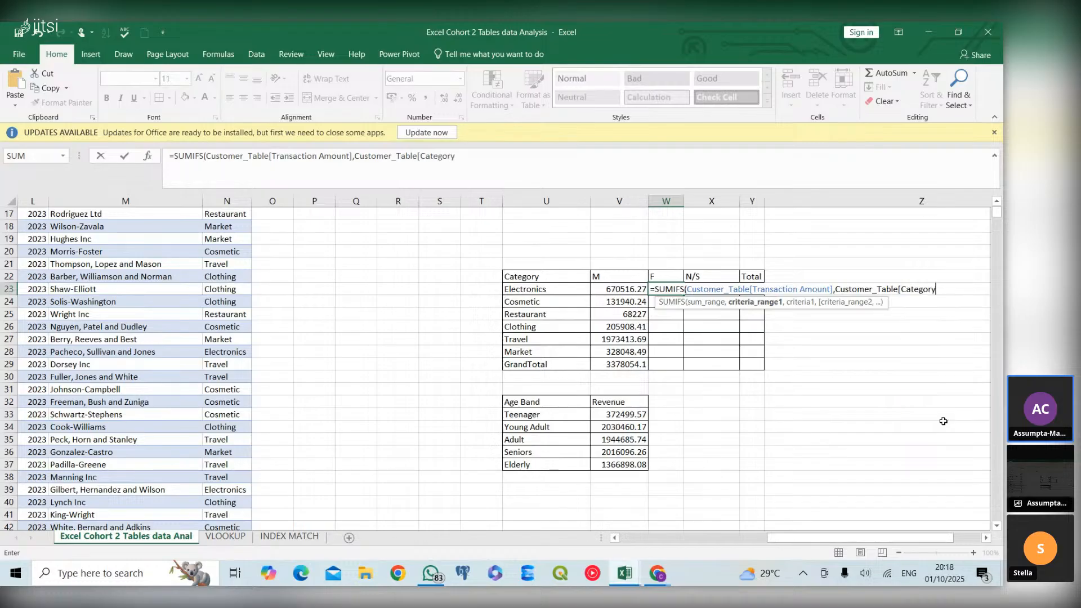
type("],")
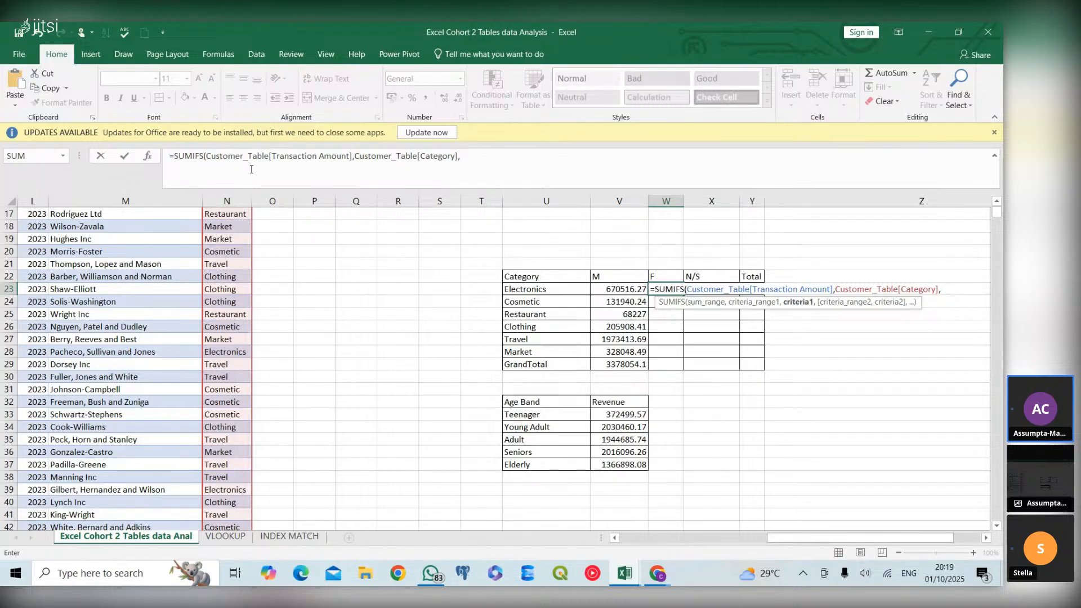
left_click(563, 292)
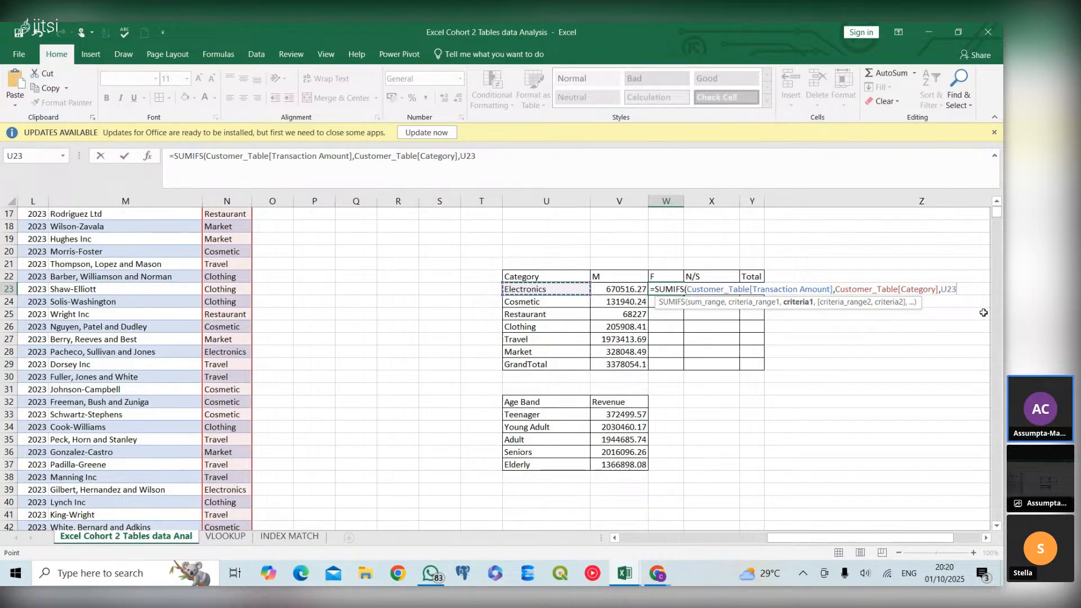
type(",")
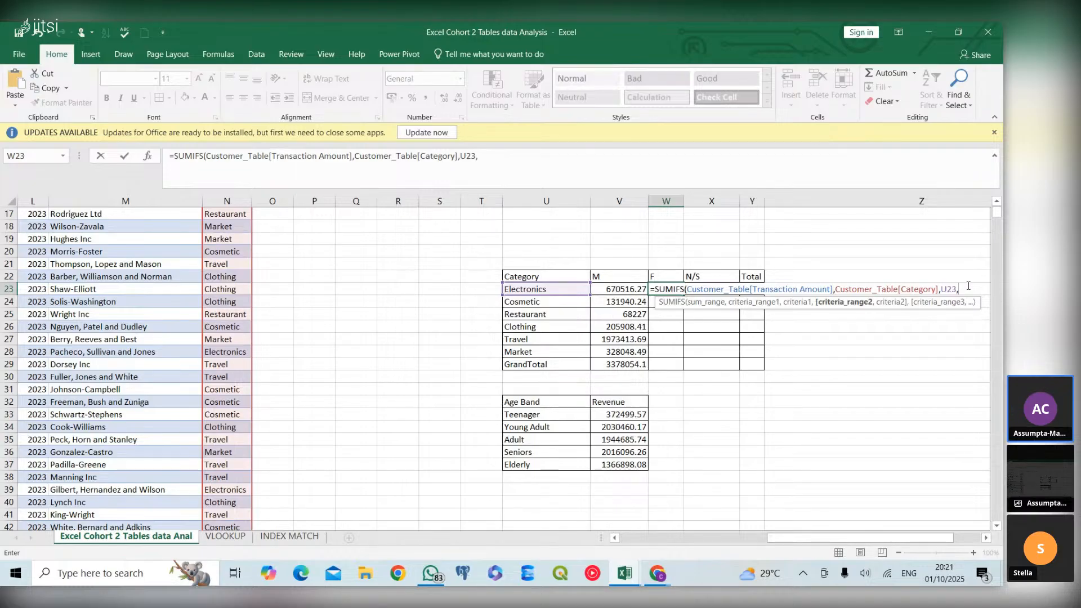
type("cus")
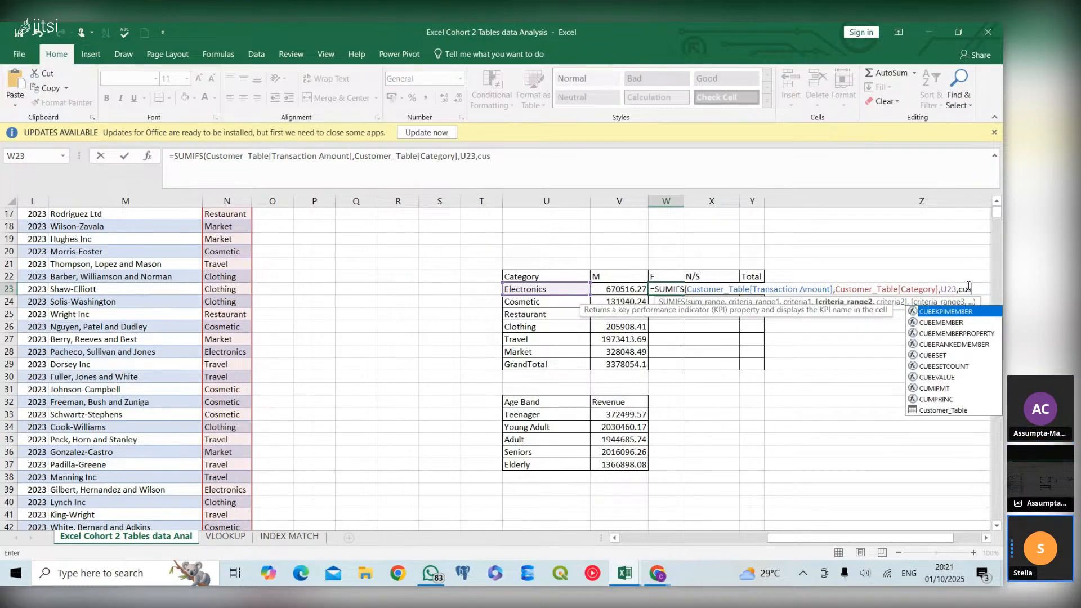
type("tome")
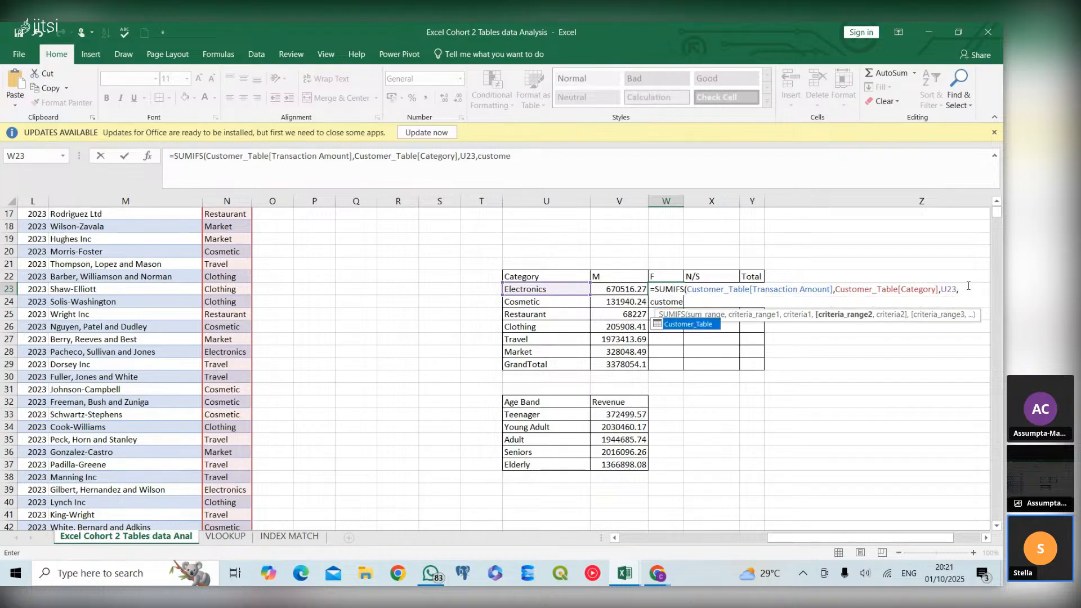
type("r")
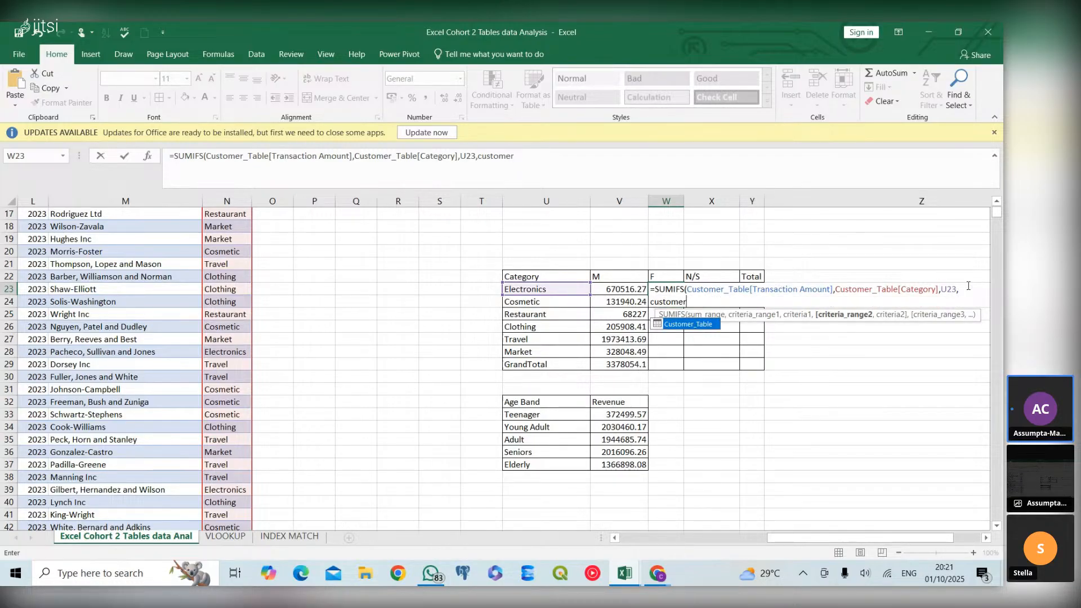
Add Customer_Table[Gender] as the second criteria range of the SUMIFS formula in W23
double_click(701, 325)
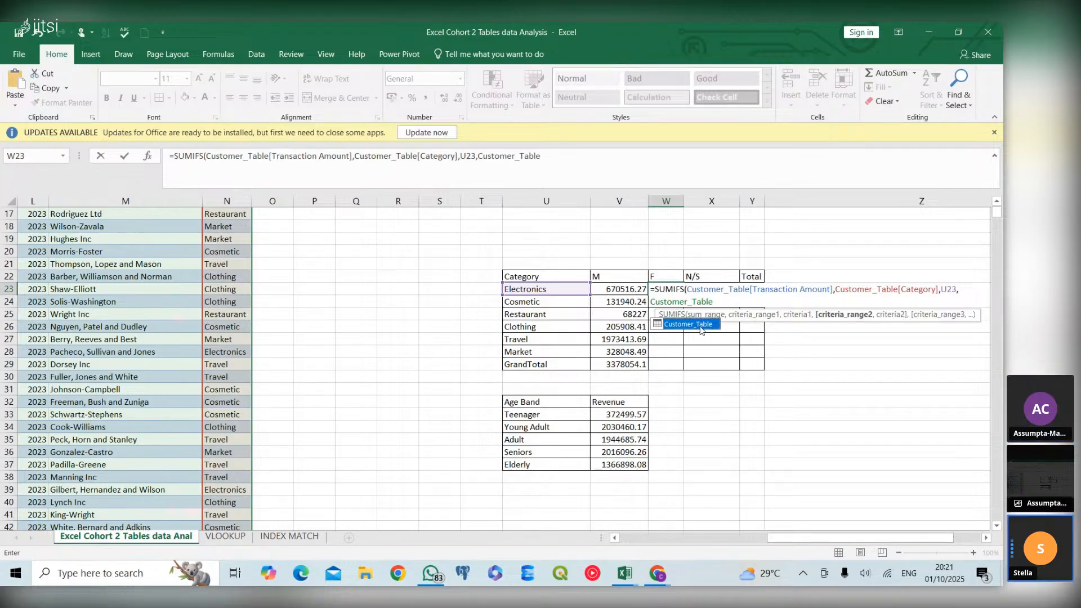
type("[")
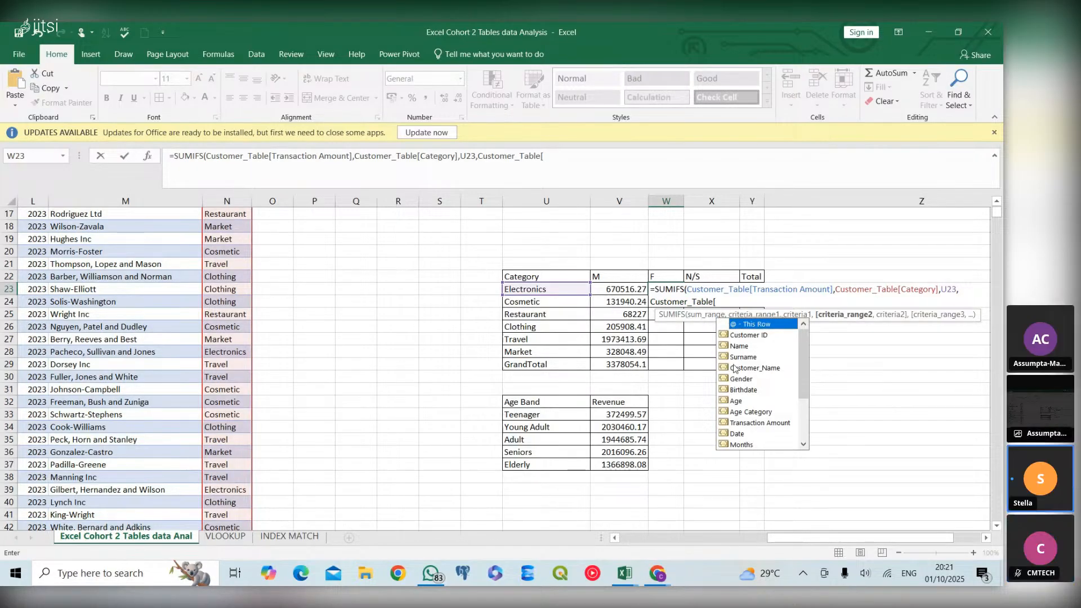
double_click(744, 380)
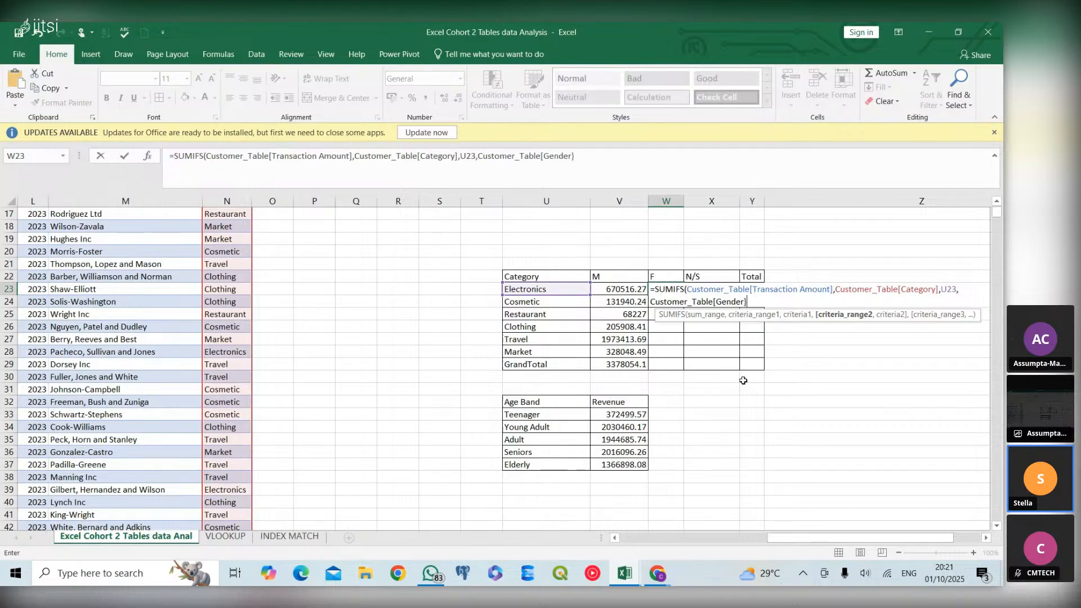
type("]")
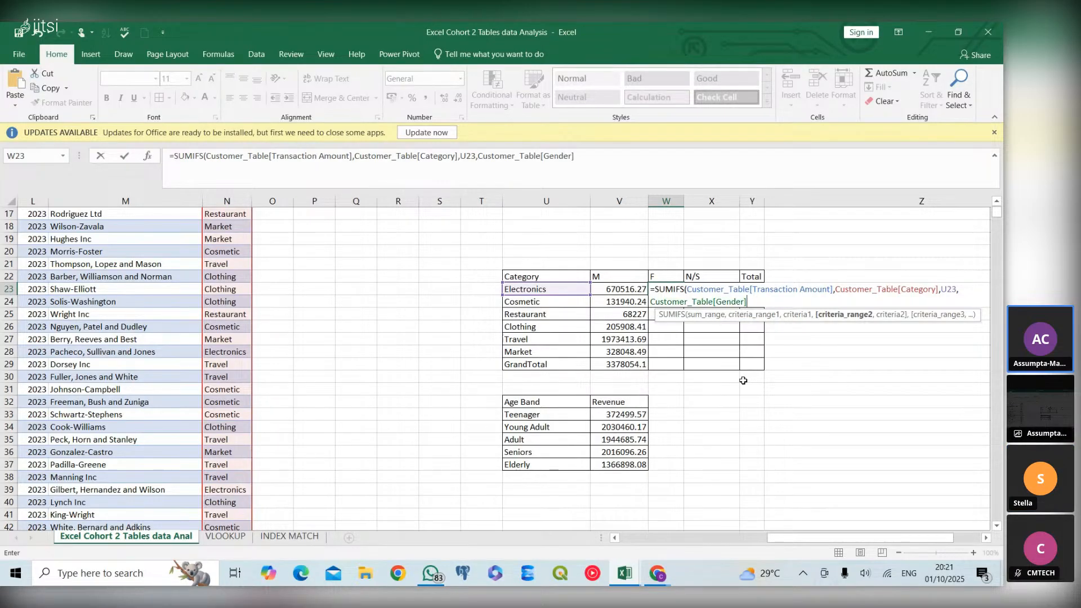
type(",")
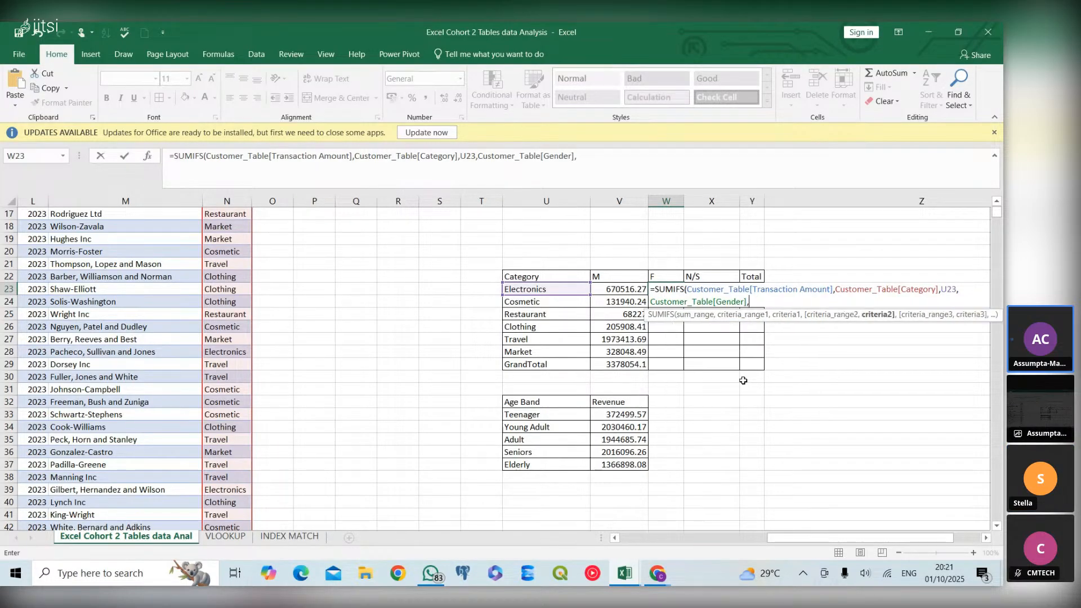
Complete the W23 formula with the row-locked F header W$22 as gender criterion and fill it down through the Market row
left_click(669, 276)
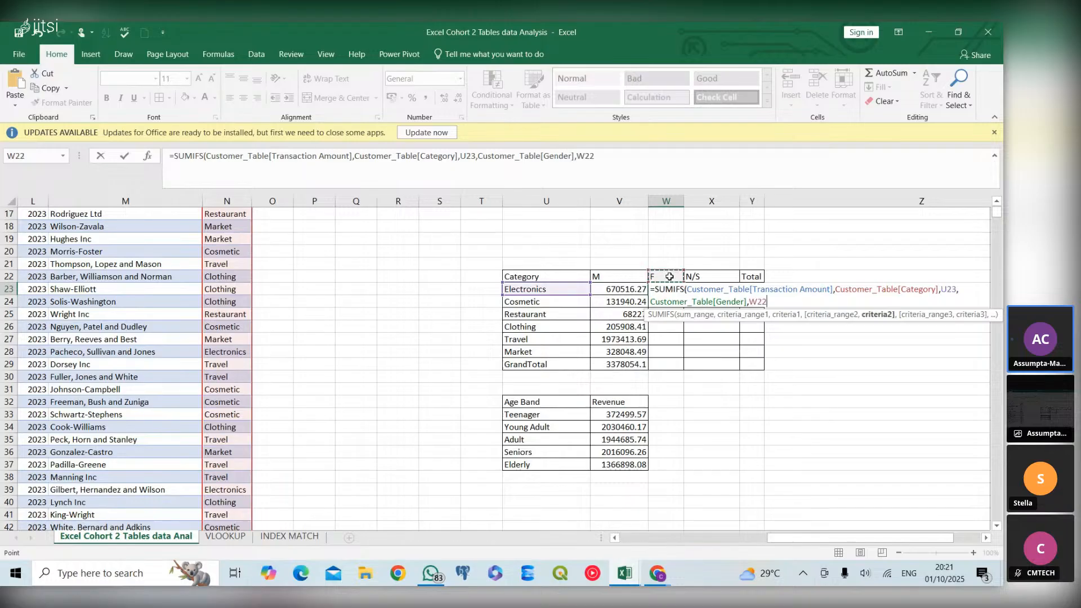
left_click(758, 301)
type("$22)")
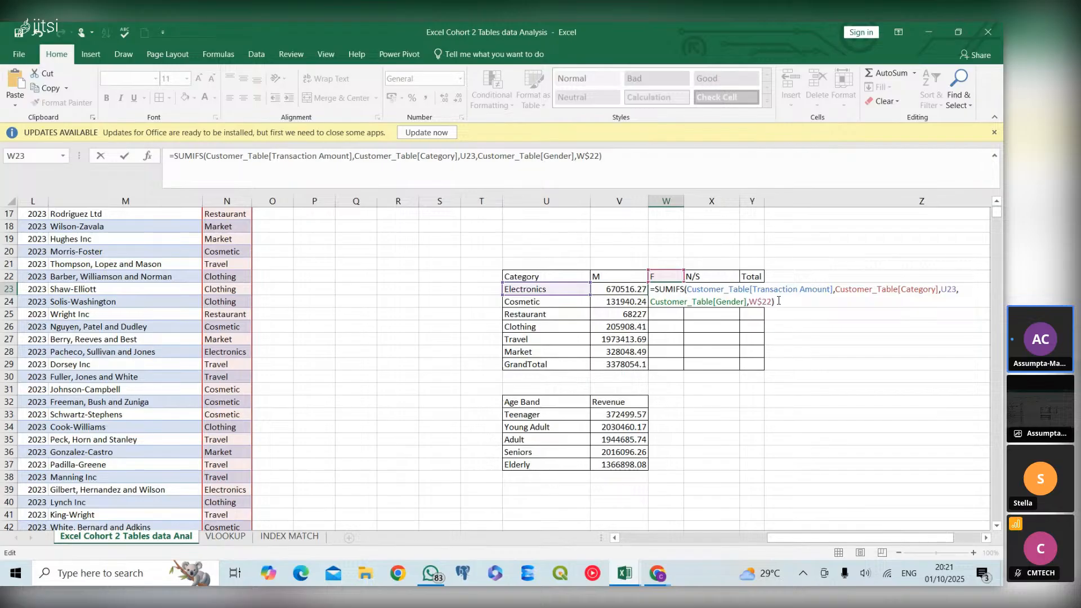
key("ctrl+Return")
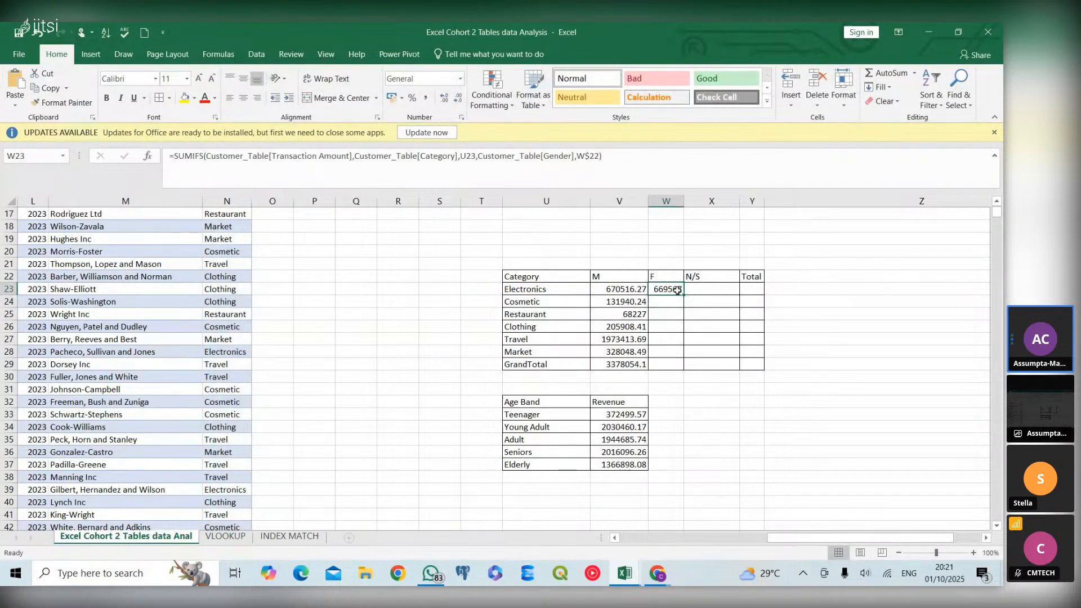
left_click_drag(684, 296, 682, 354)
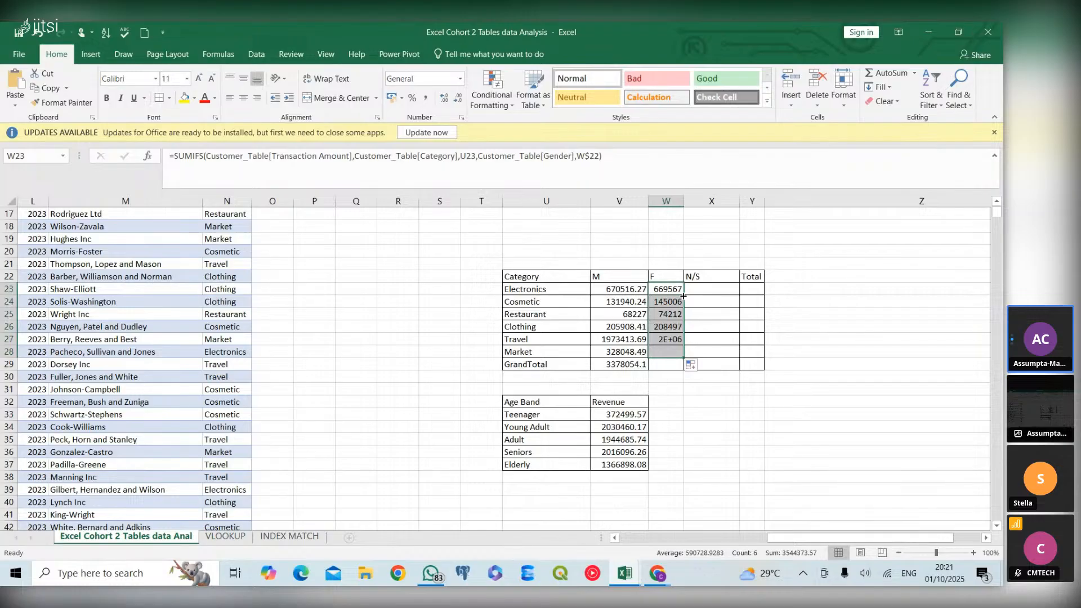
left_click(678, 351)
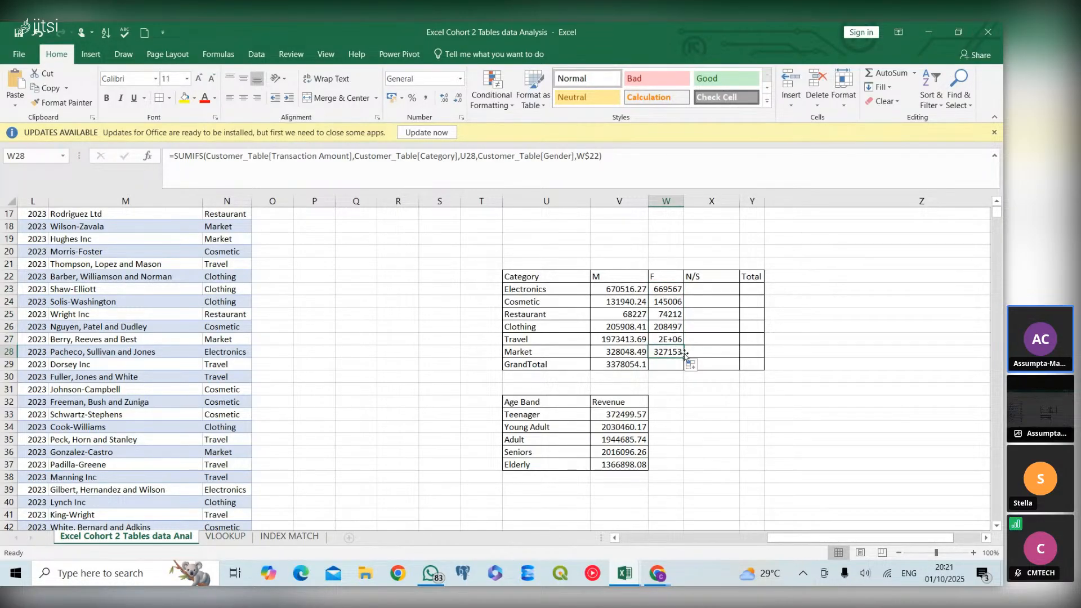
Try extending the GrandTotal SUM formula from V29 into W29 of the F column, and clear the copied cell
left_click_drag(635, 364, 679, 372)
left_click(640, 365)
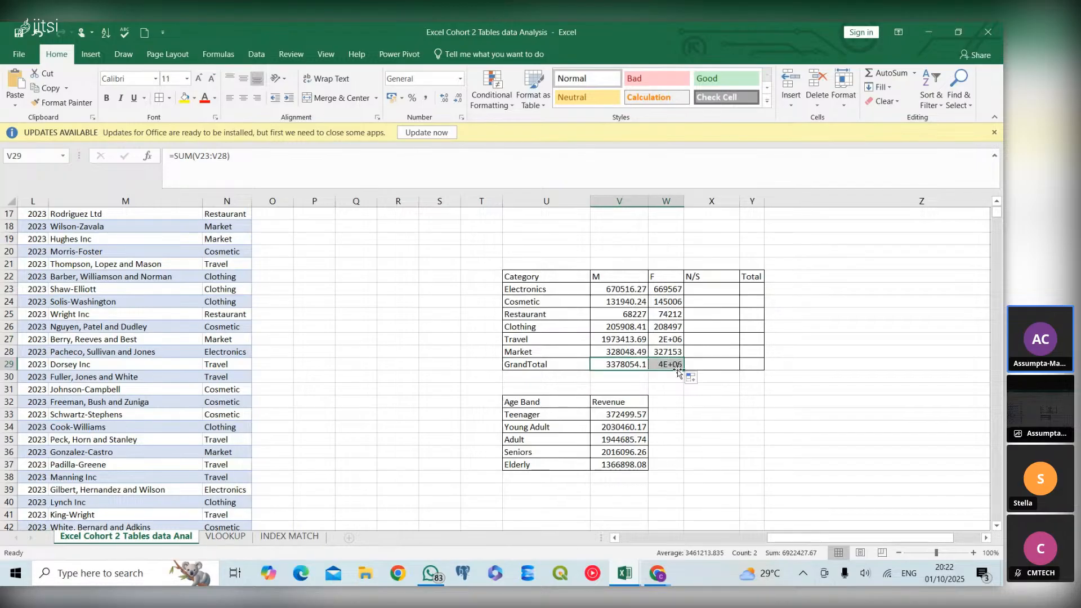
left_click(642, 365)
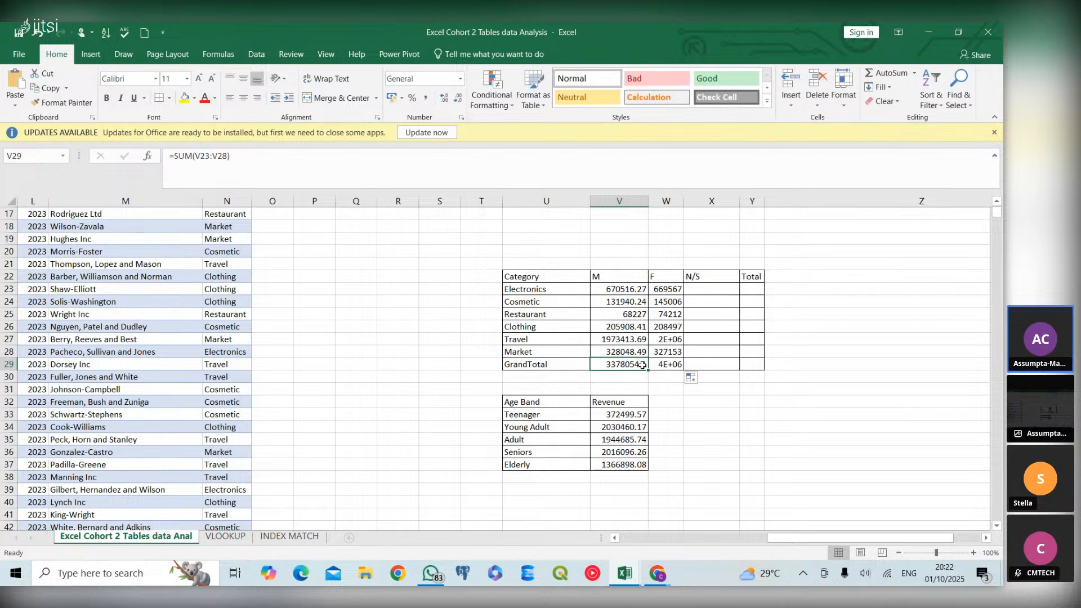
left_click(667, 366)
key("Delete")
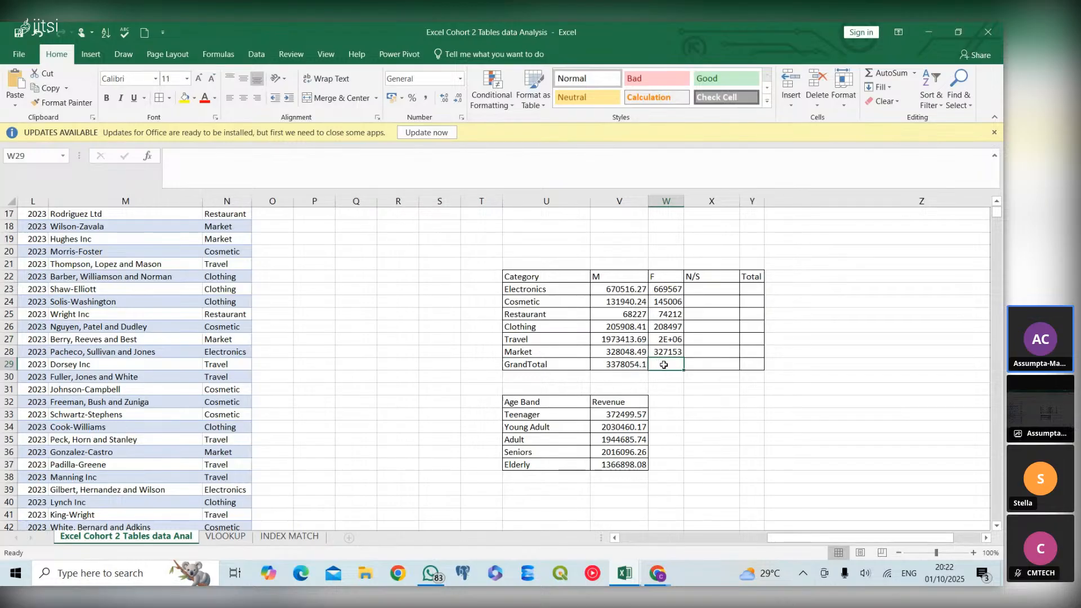
Enter a SUM of W23:W28 in the GrandTotal row of the F column (W29) and autofit column W
type("=su")
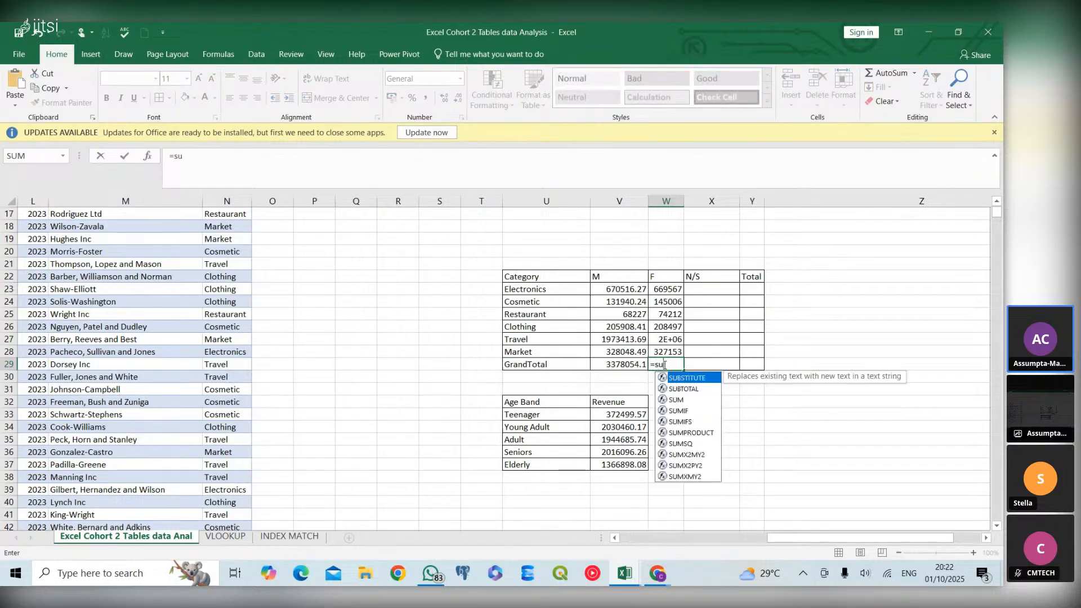
double_click(694, 398)
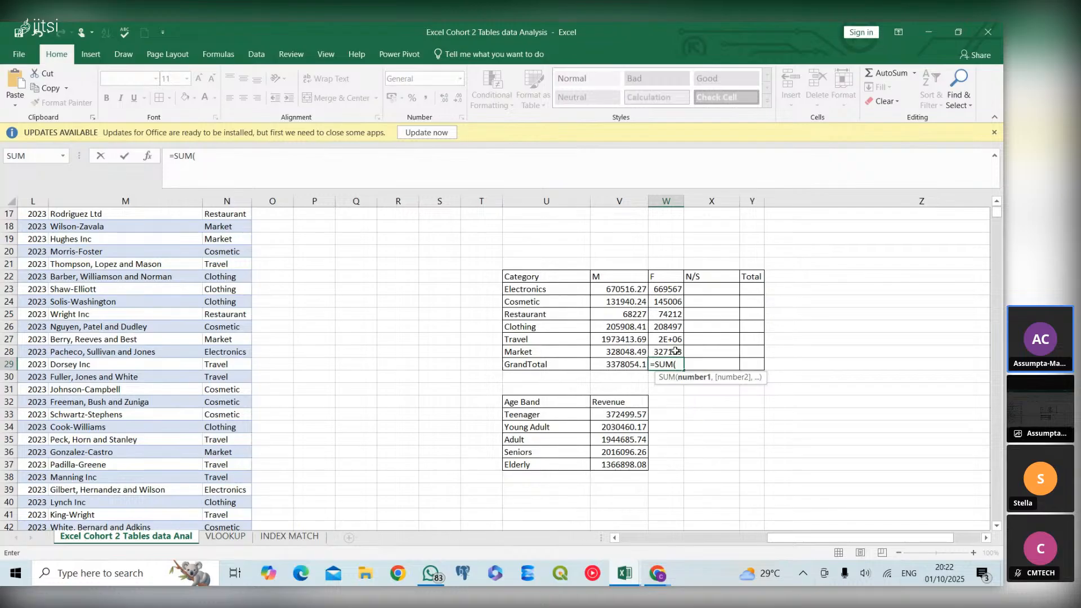
left_click_drag(670, 290, 675, 345)
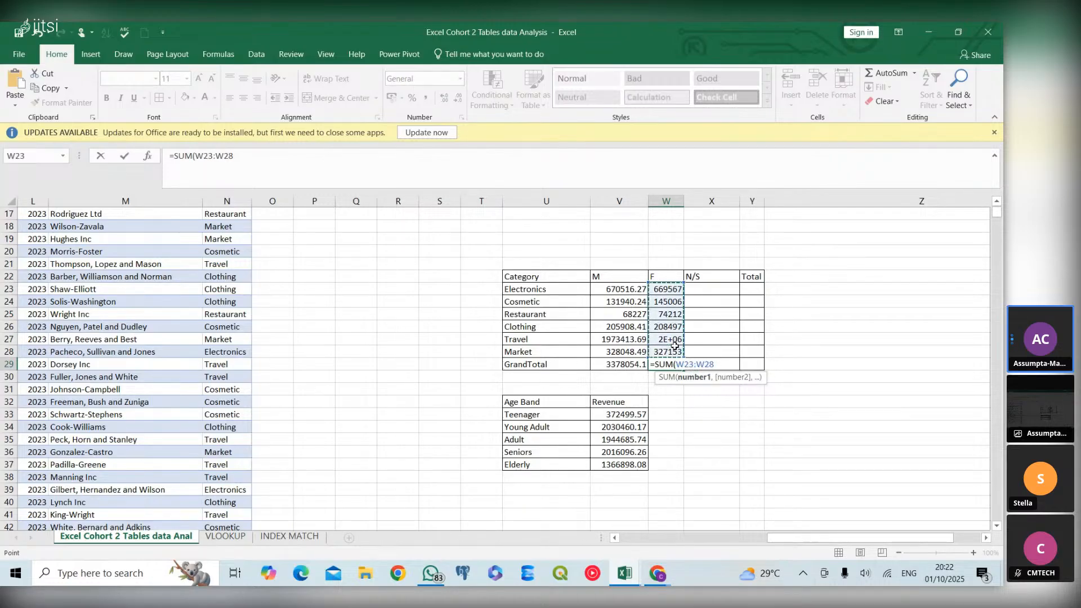
key("Return")
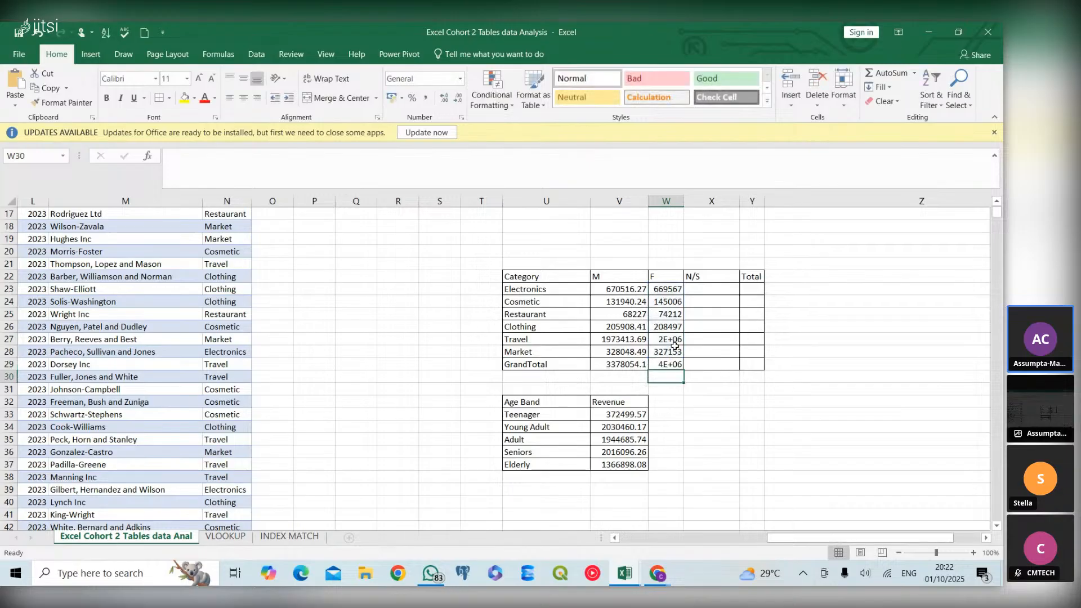
double_click(684, 200)
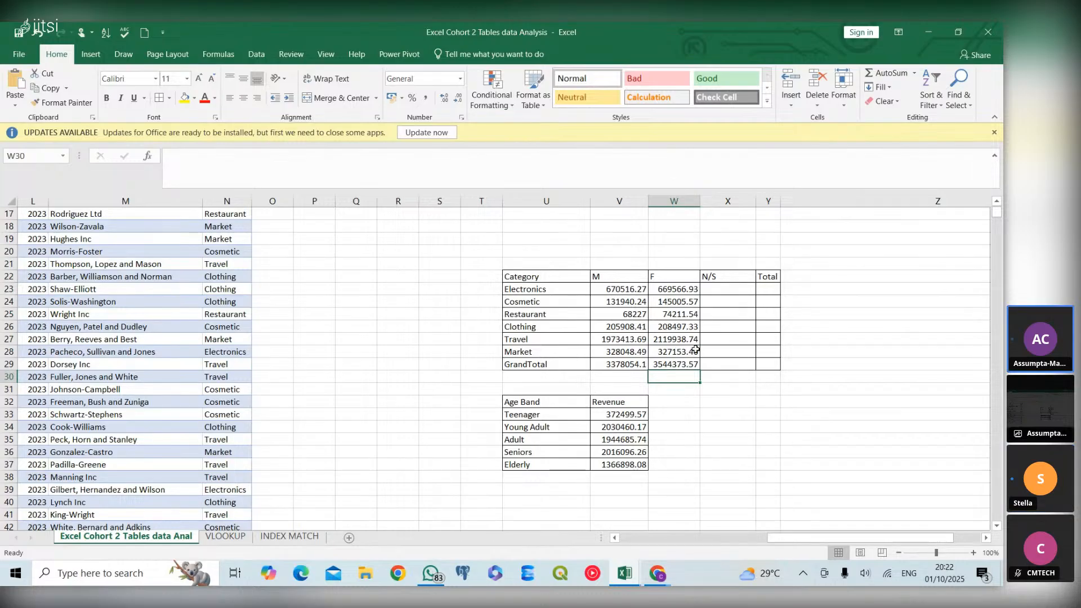
Copy the exact formula text of W23 into X23, the Electronics row of the N/S column, keeping W23 intact
left_click(721, 289)
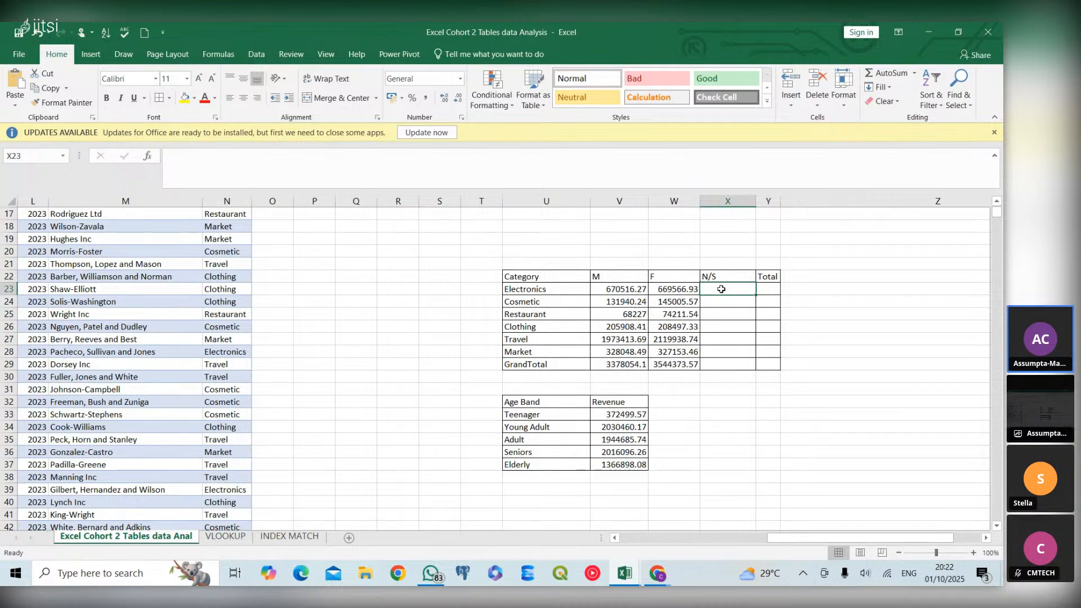
left_click(689, 289)
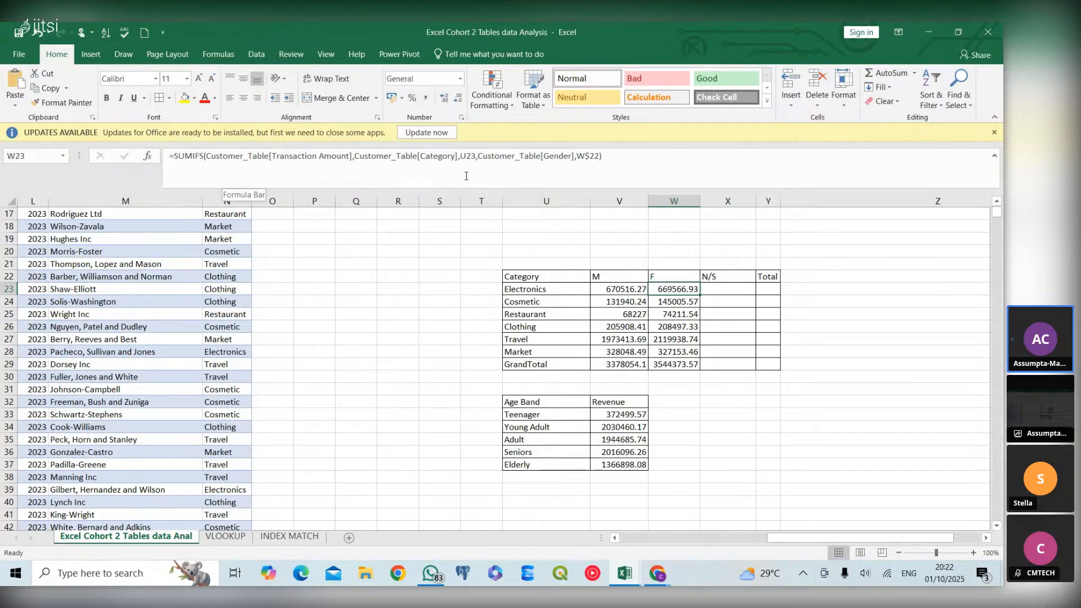
triple_click(174, 157)
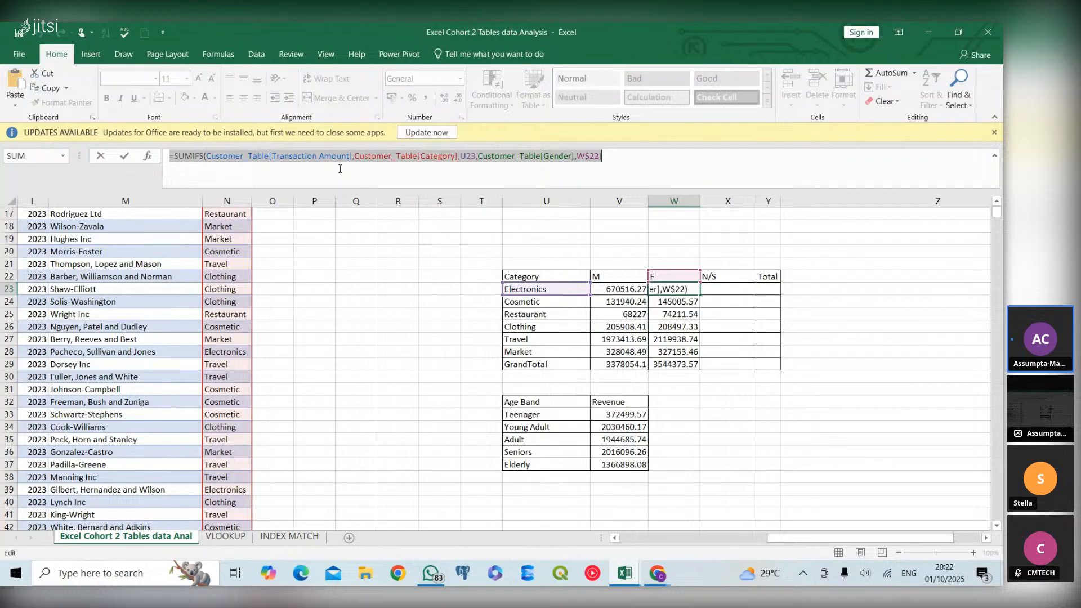
type("=")
left_click(722, 290)
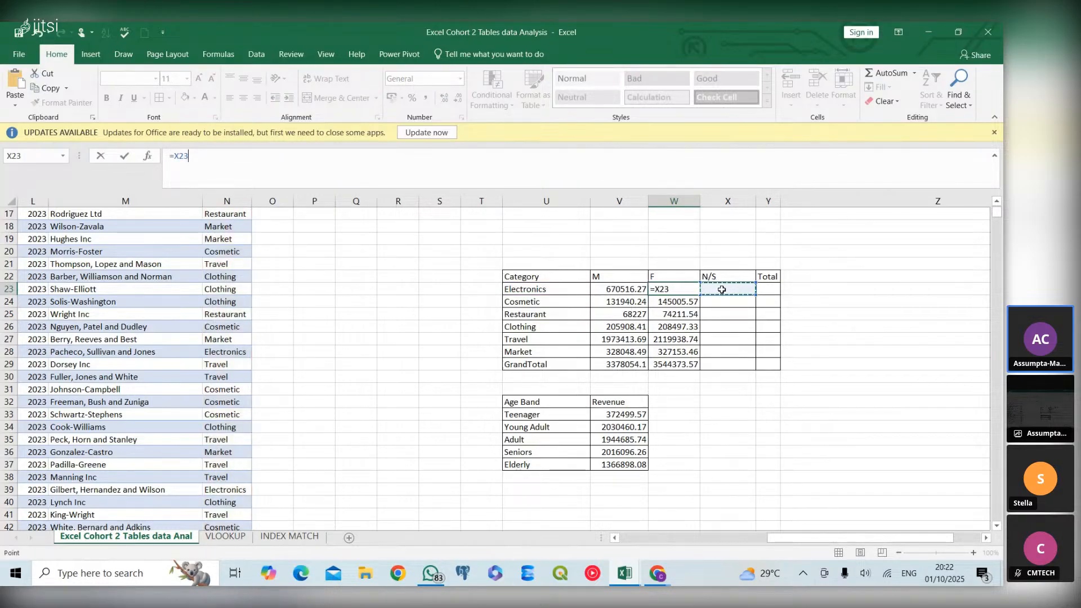
key("ctrl+z")
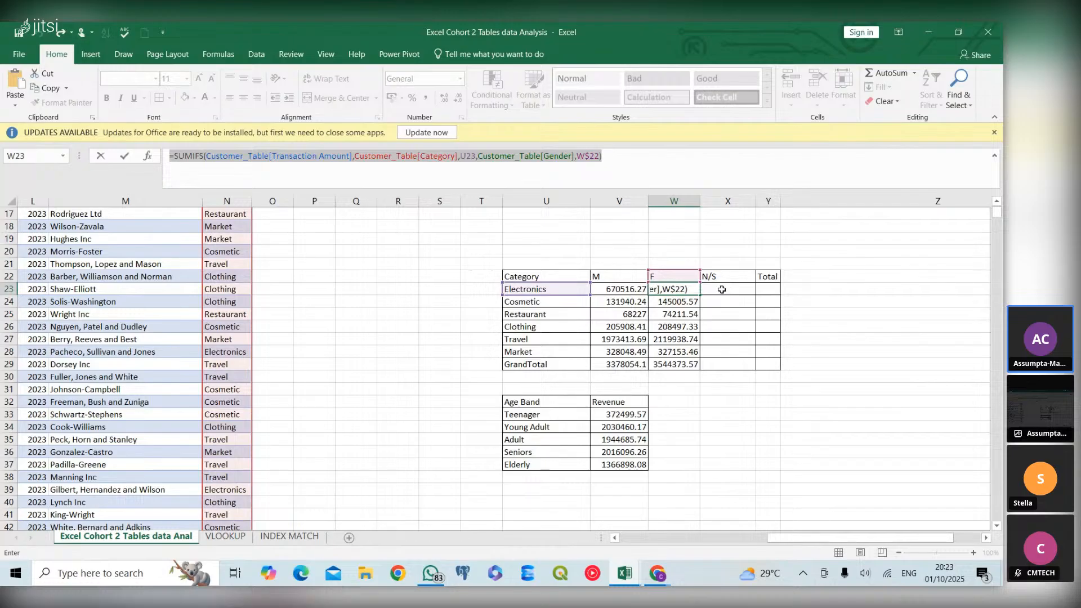
key("Return")
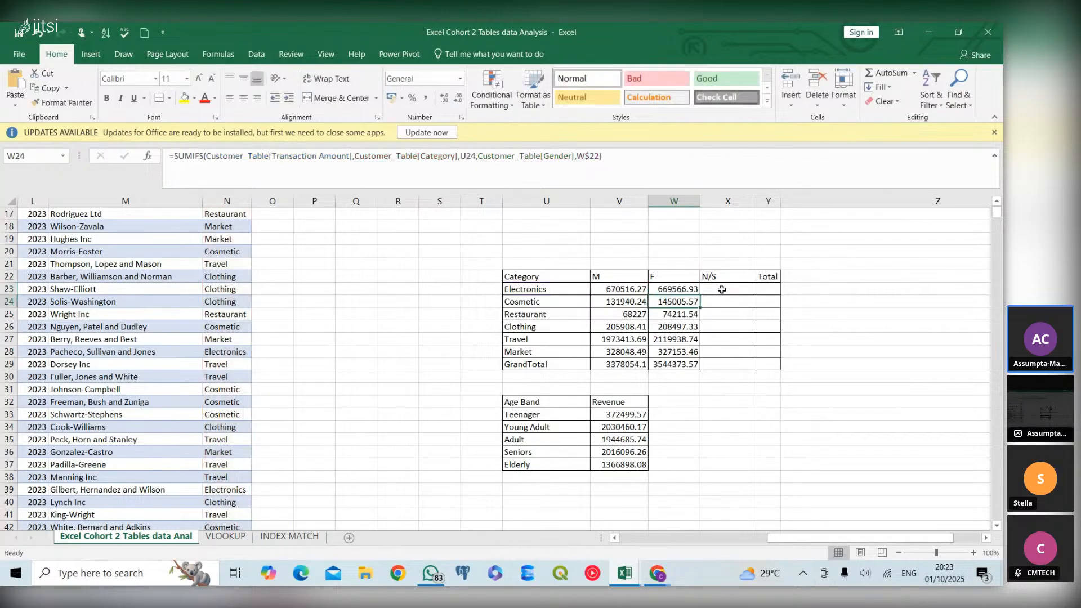
left_click(722, 289)
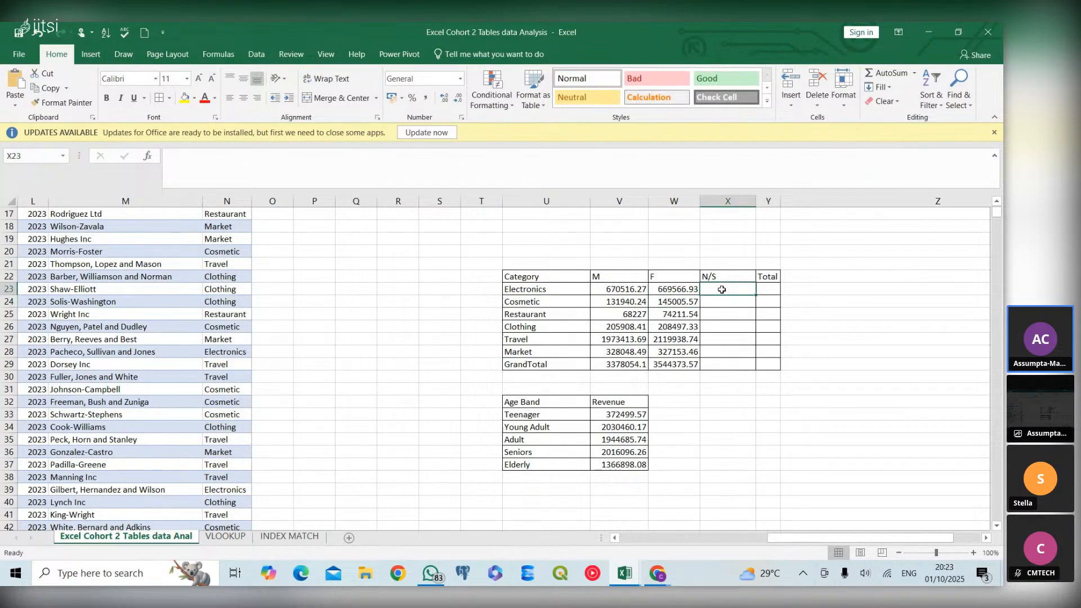
key("ctrl+v")
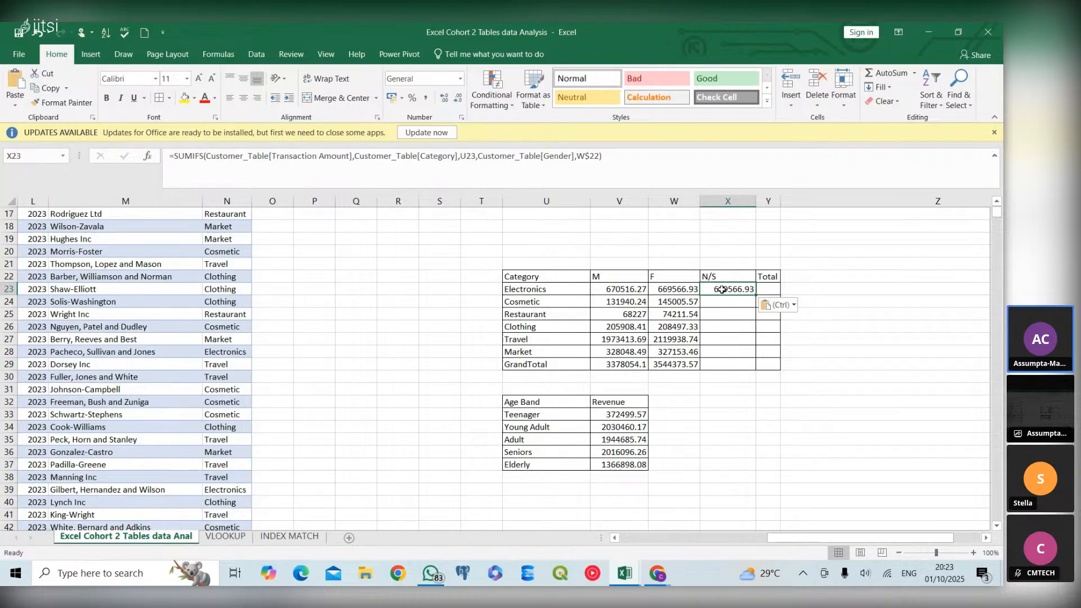
Change the gender criterion in the X23 formula to the N/S header X$22
double_click(722, 289)
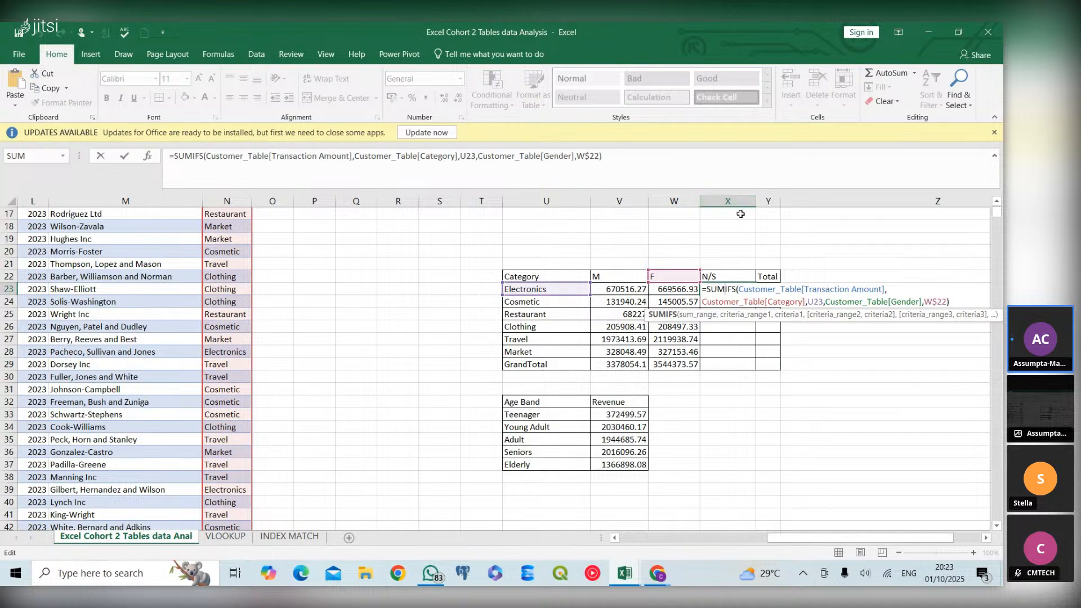
left_click(585, 158)
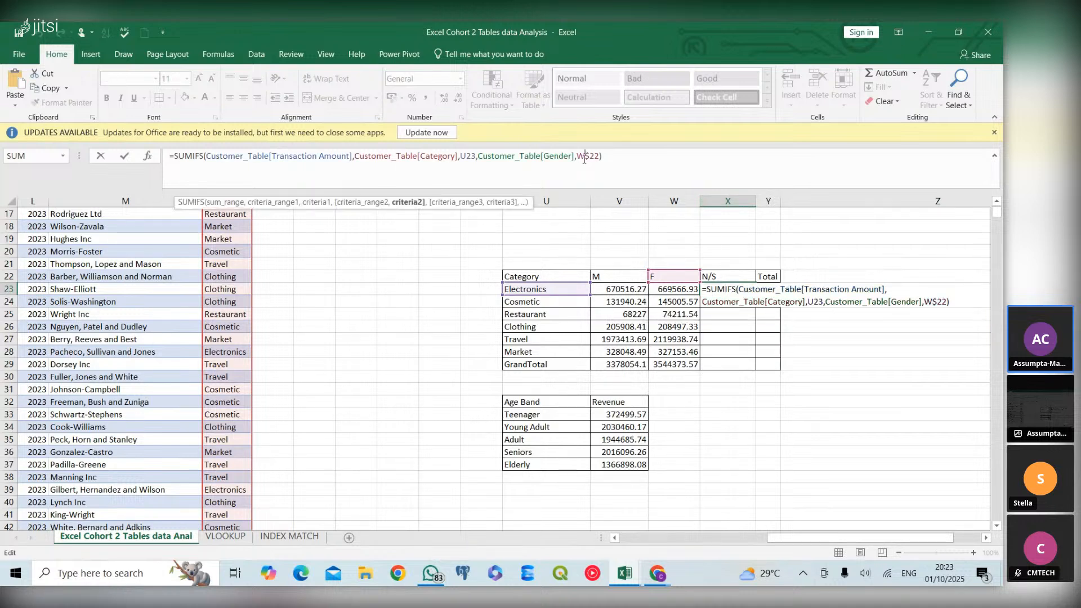
key("BackSpace")
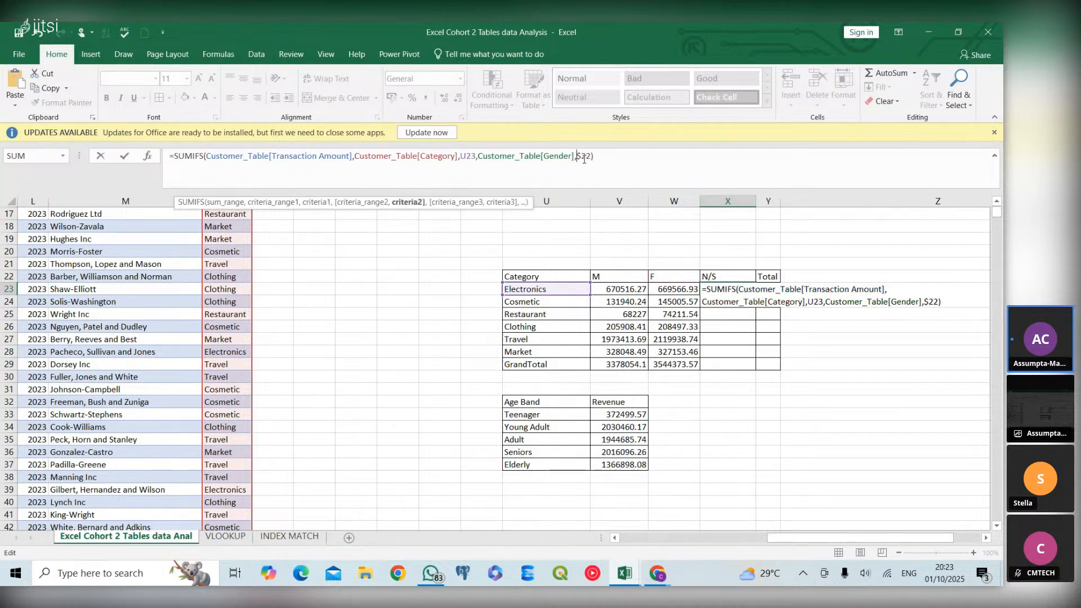
type("x")
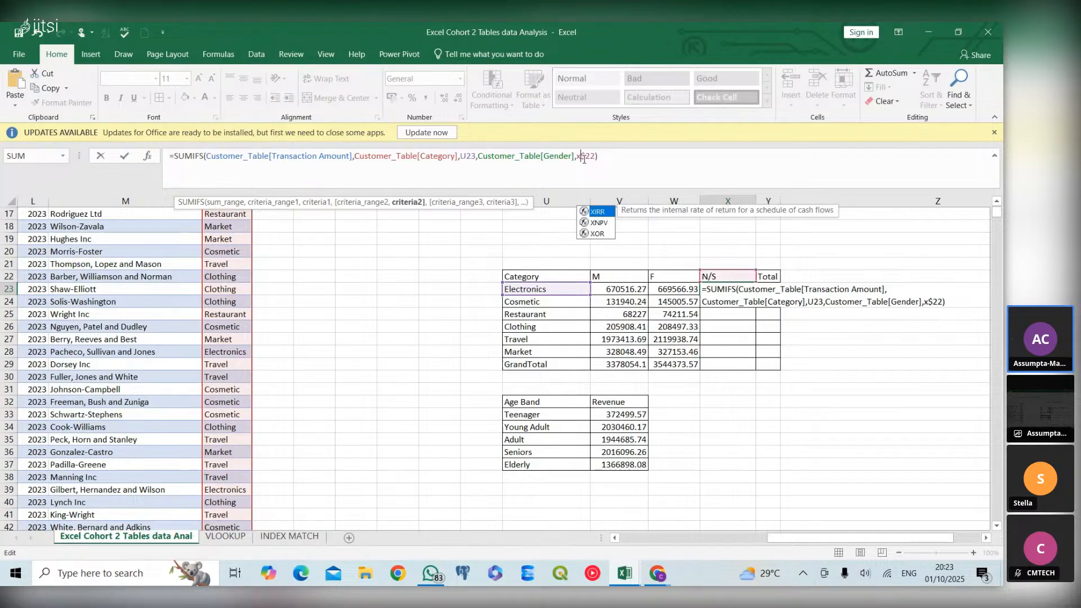
key("BackSpace")
type("X")
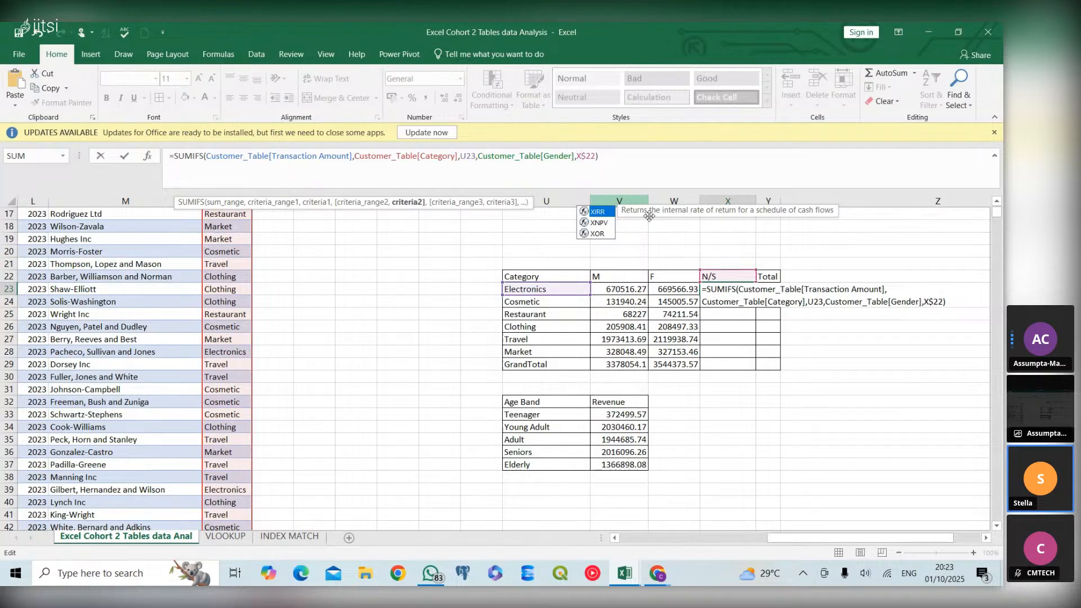
key("Return")
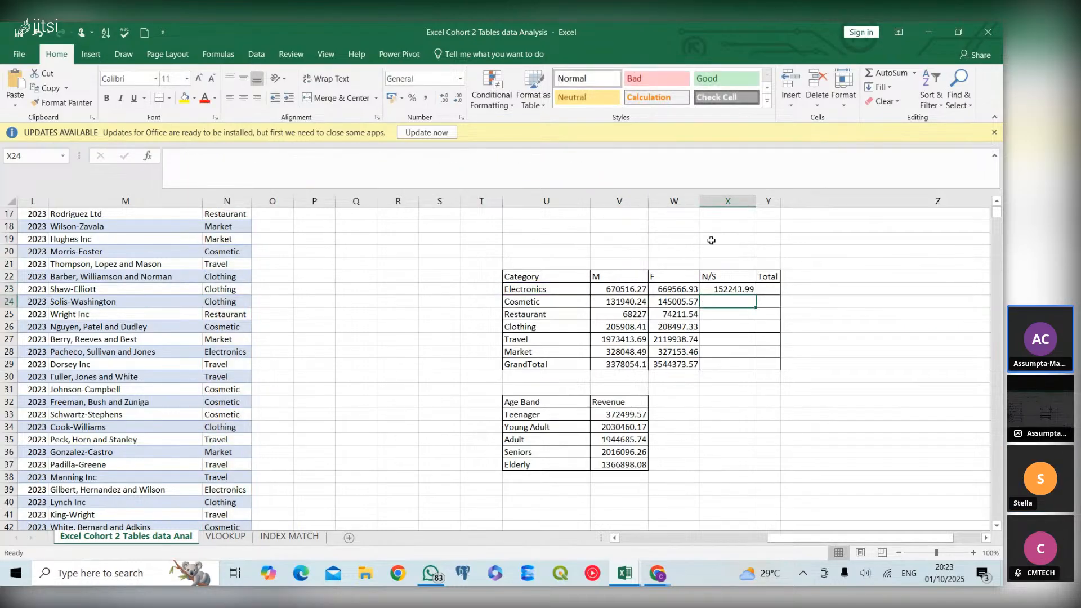
Fill the X23 formula down the N/S column to X28 and extend the GrandTotal sum from W29 into X29
left_click(744, 289)
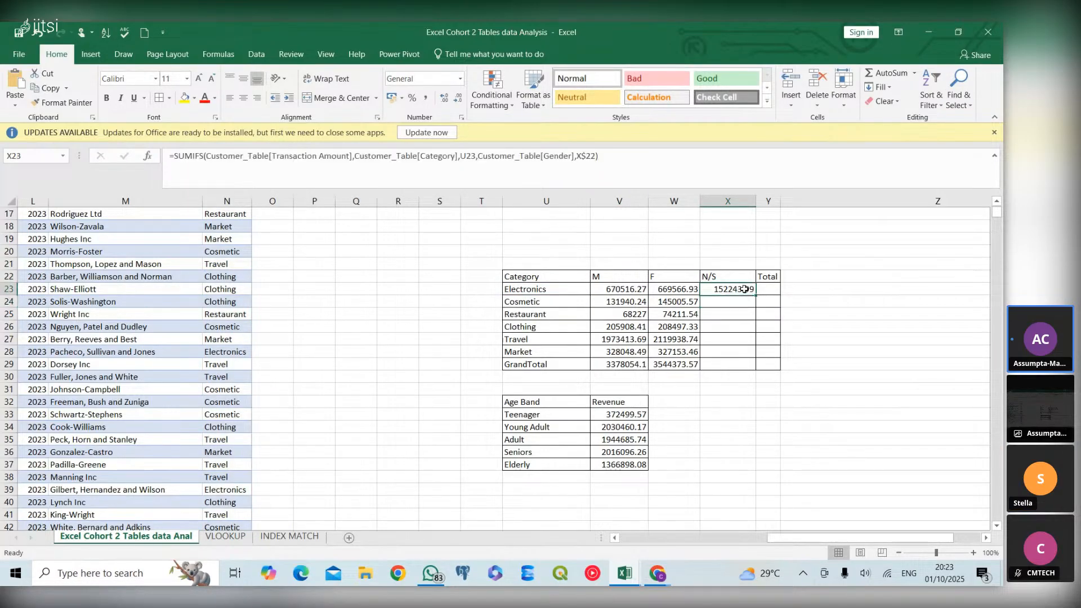
left_click_drag(756, 296, 757, 358)
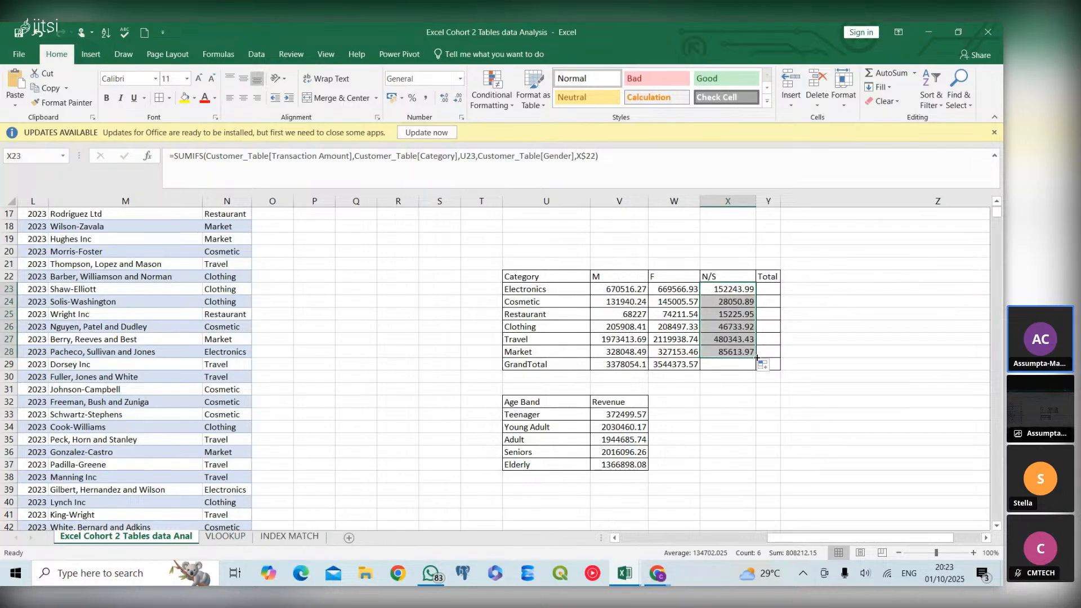
left_click(748, 363)
left_click_drag(683, 367, 752, 370)
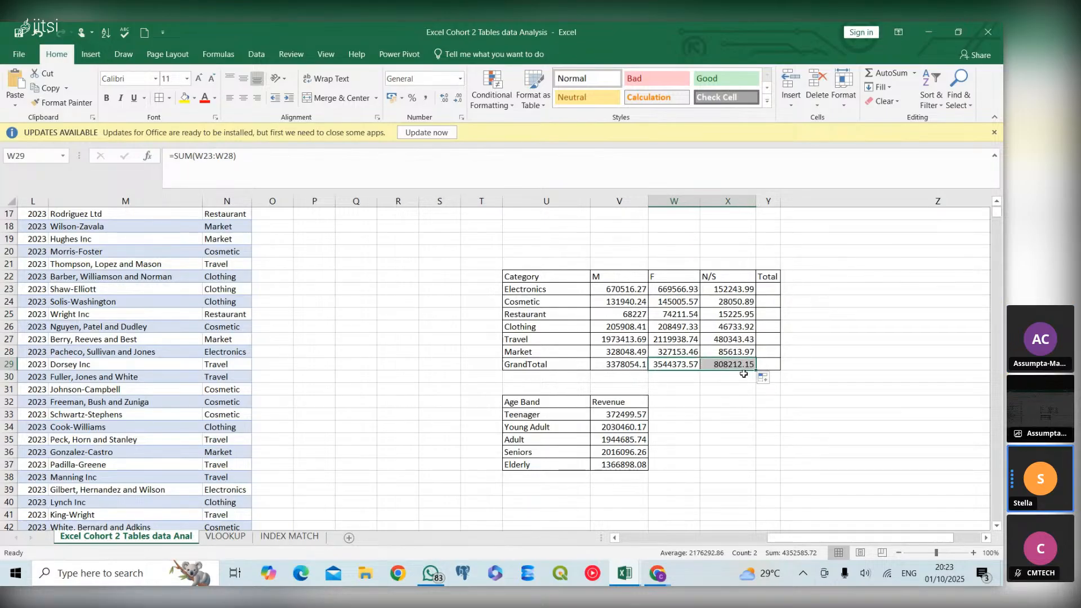
mouse_move(768, 287)
left_mouse_down()
mouse_move(779, 268)
mouse_move(769, 285)
left_mouse_up()
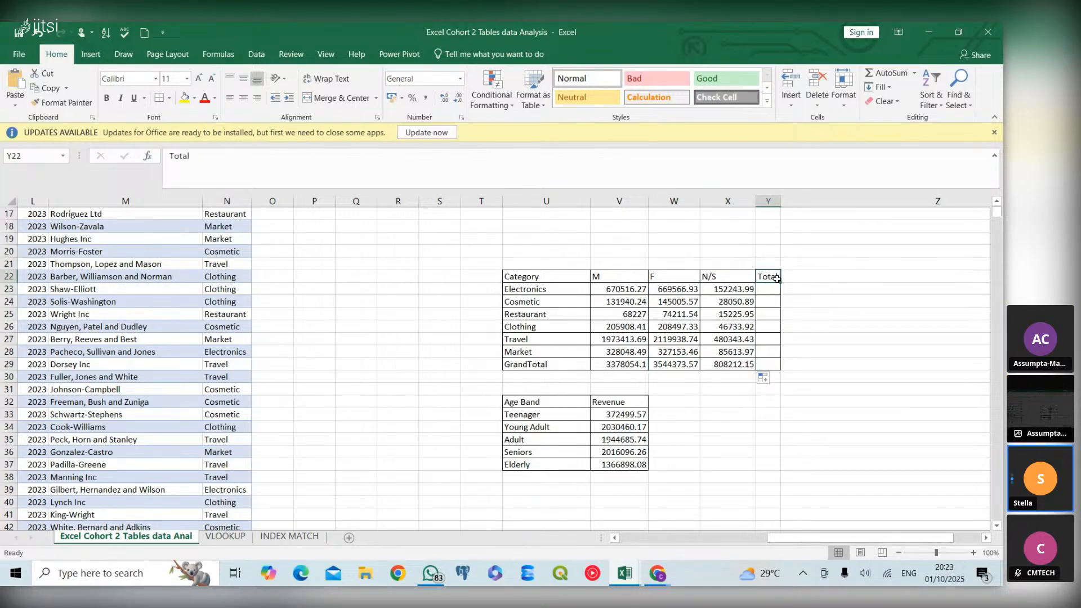
left_click(743, 288)
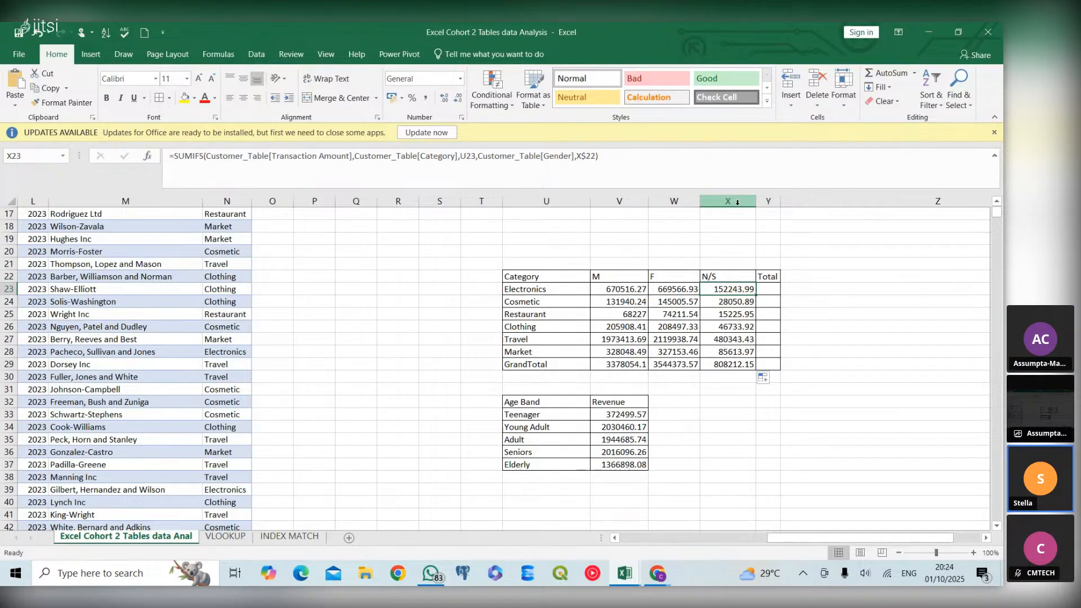
left_click(764, 286)
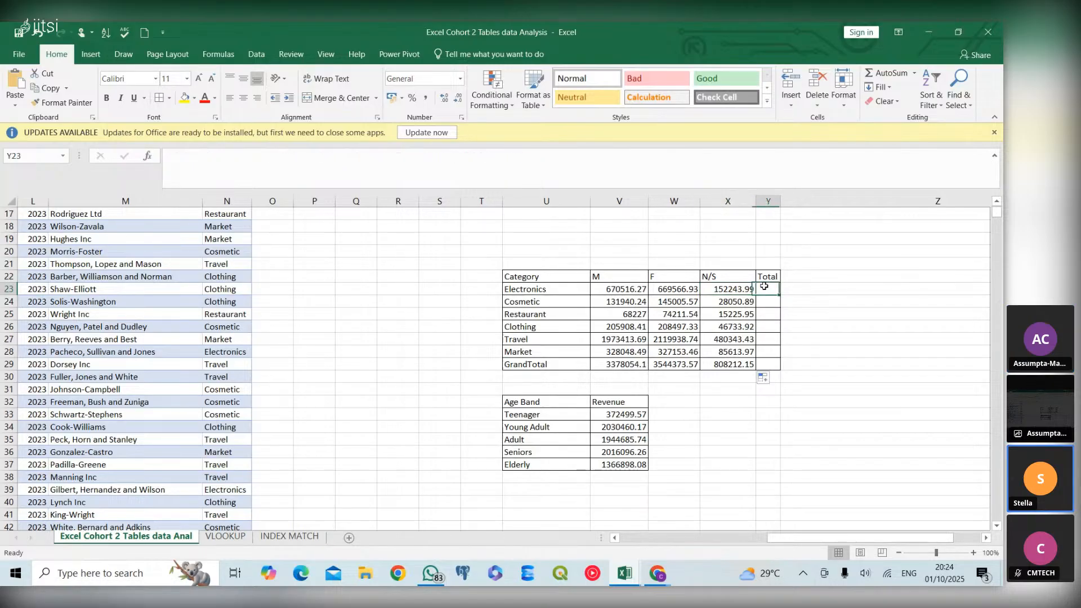
Compare the Customer ID lookup tables on the VLOOKUP sheet with the columns of the customer data table
scroll(676, 382, "up", 1)
scroll(676, 382, "up", 5)
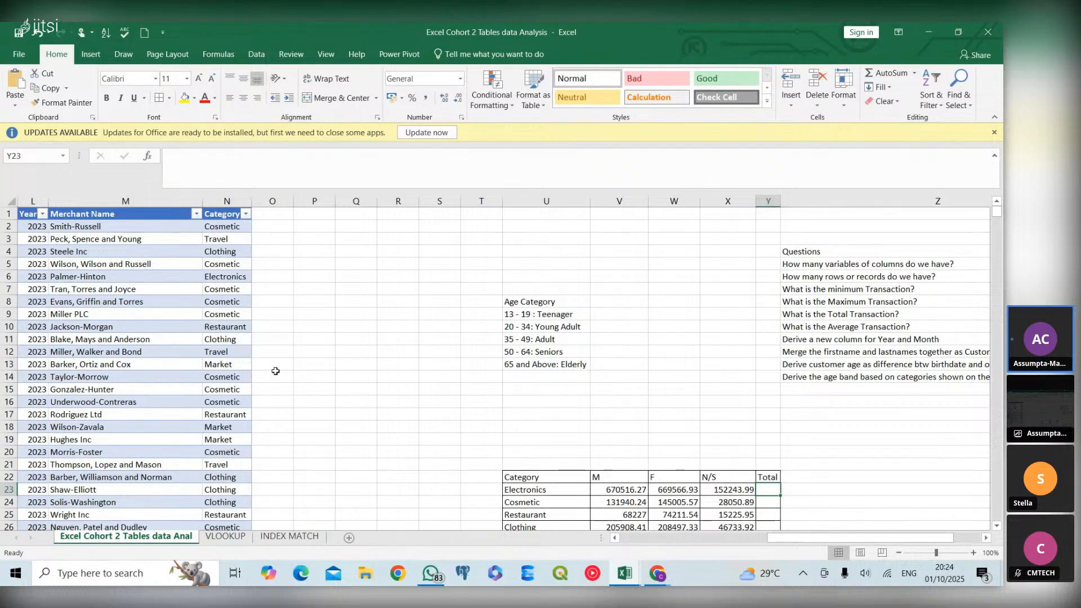
left_click(226, 537)
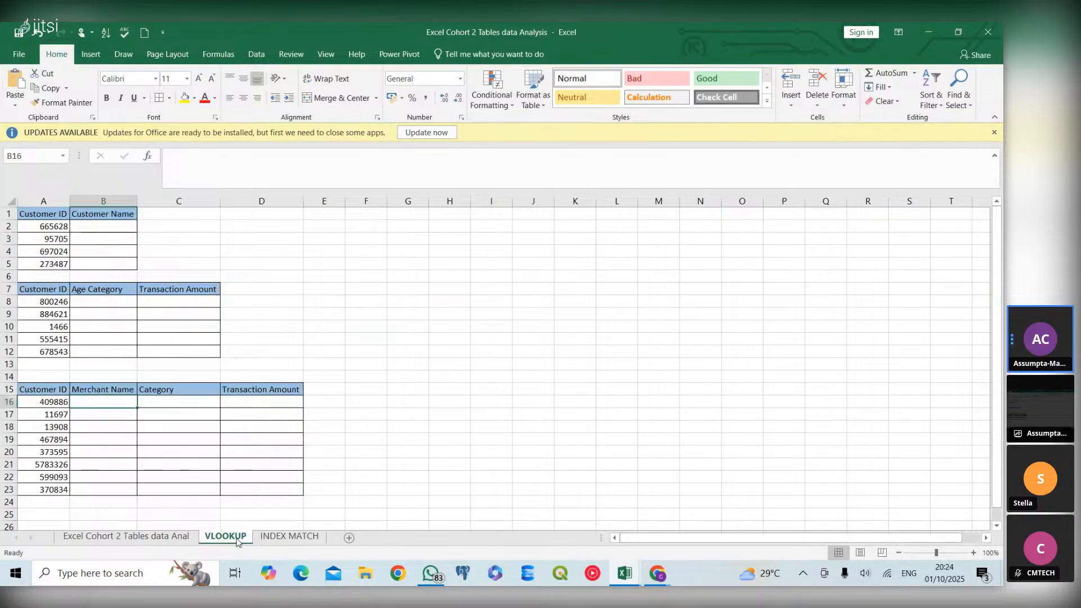
left_click(130, 537)
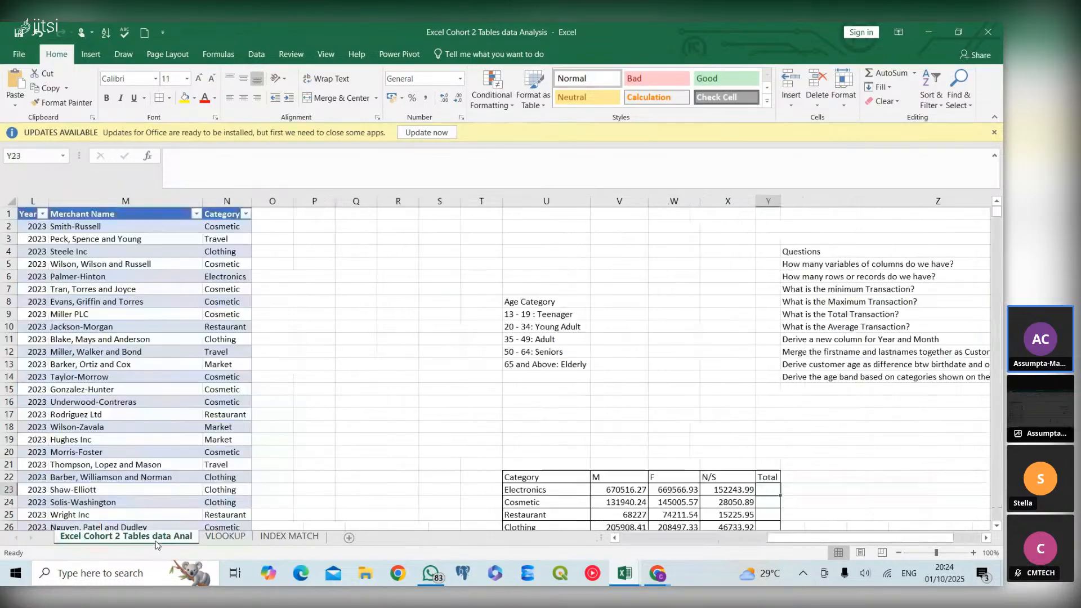
left_click(227, 536)
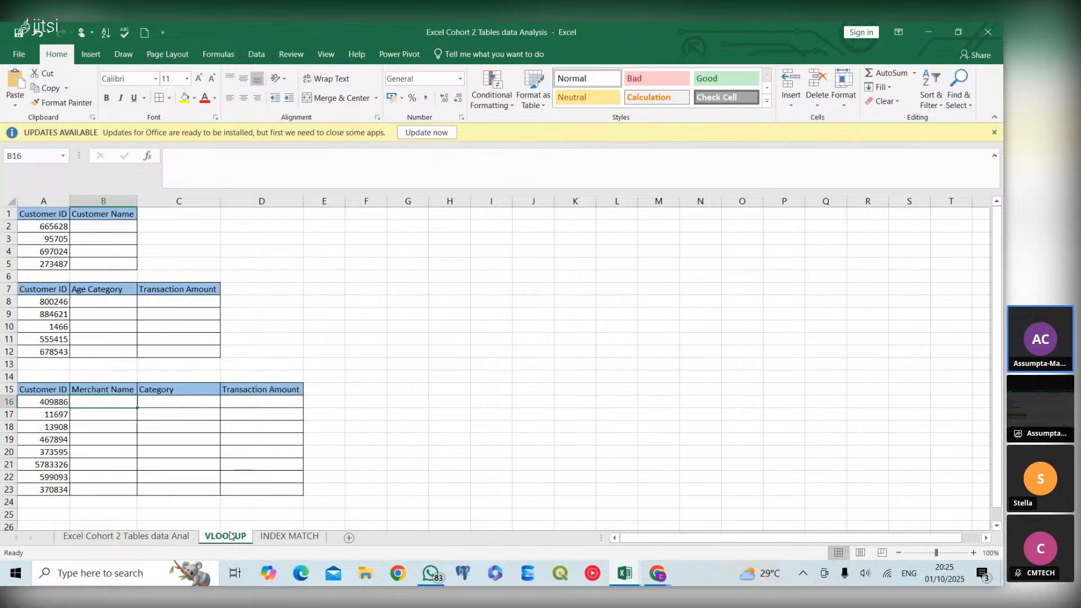
left_click(168, 538)
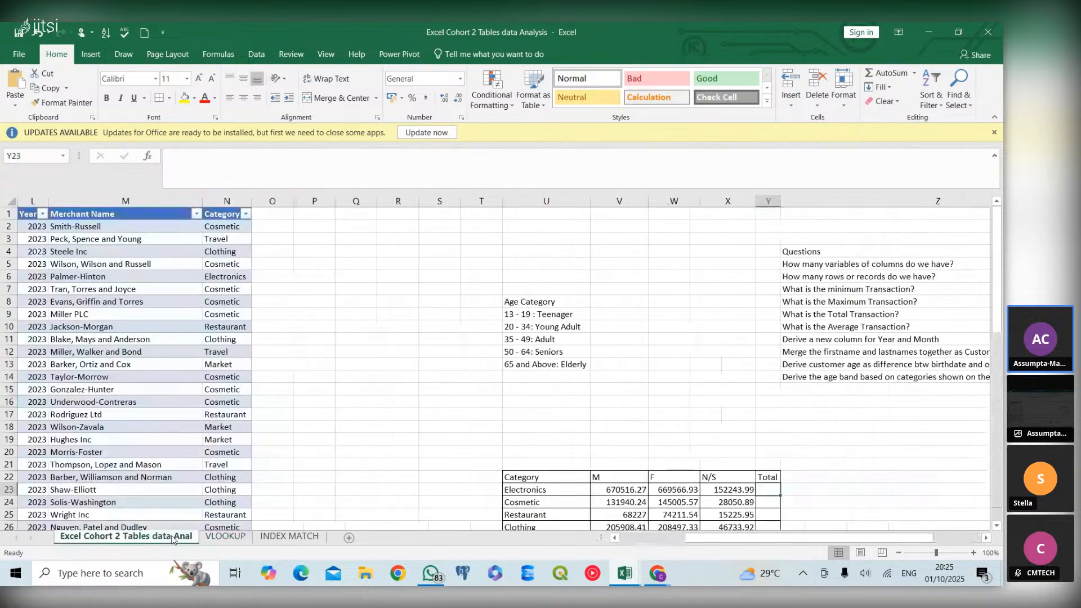
left_click(226, 536)
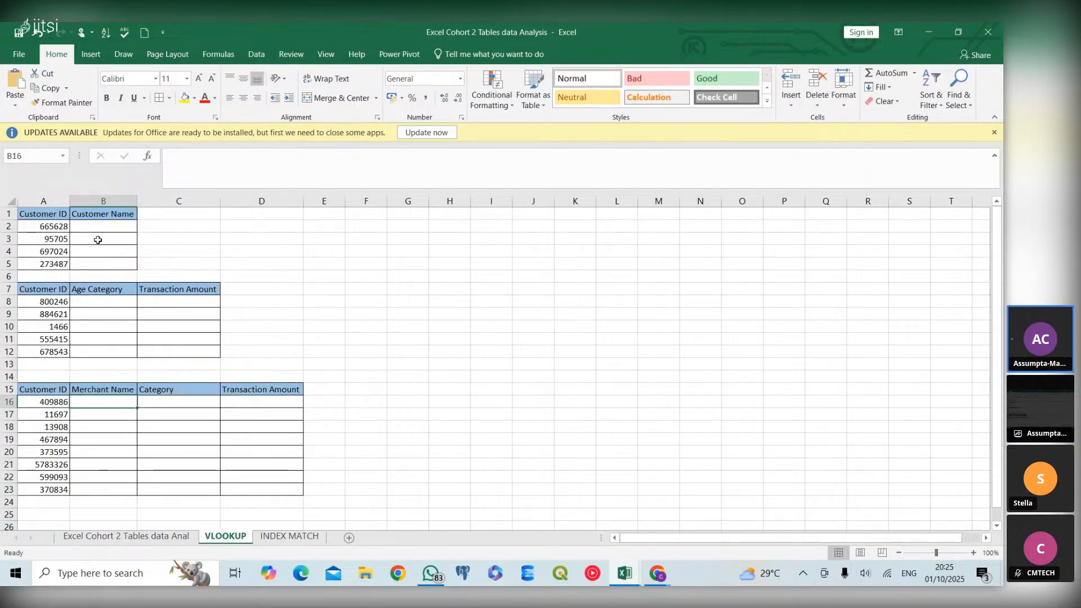
left_click(82, 540)
scroll(102, 383, "left", 6)
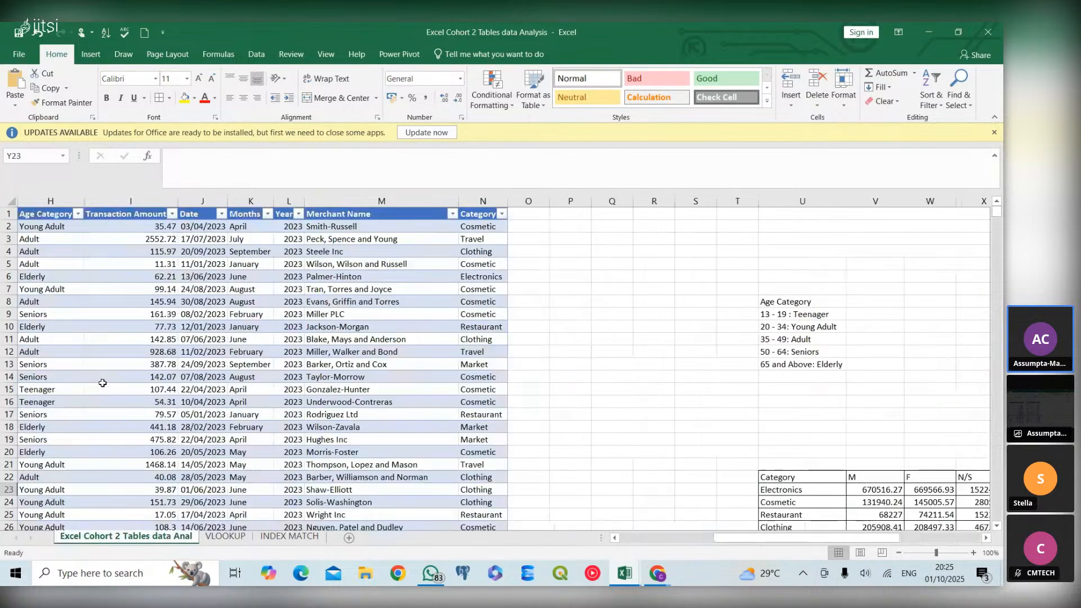
left_click(220, 539)
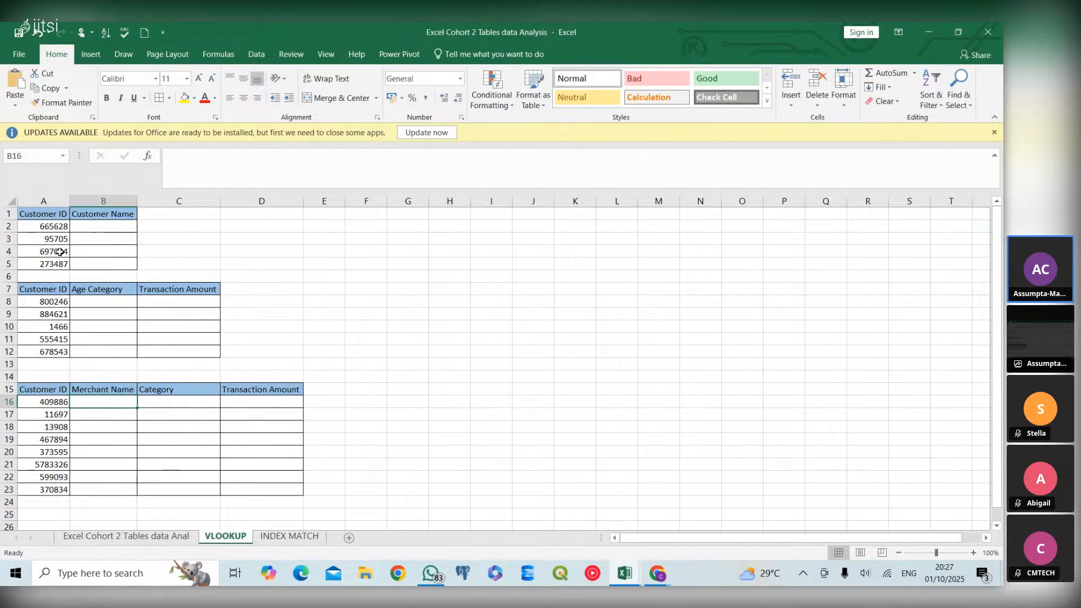
left_click(87, 225)
type("=VLO")
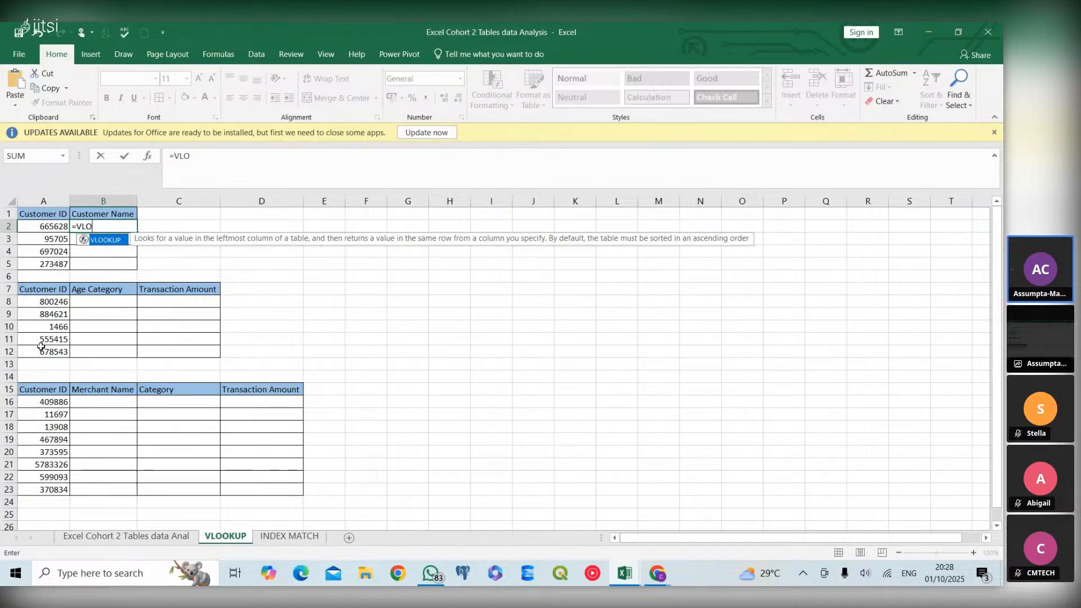
key("BackSpace")
key("BackSpace")
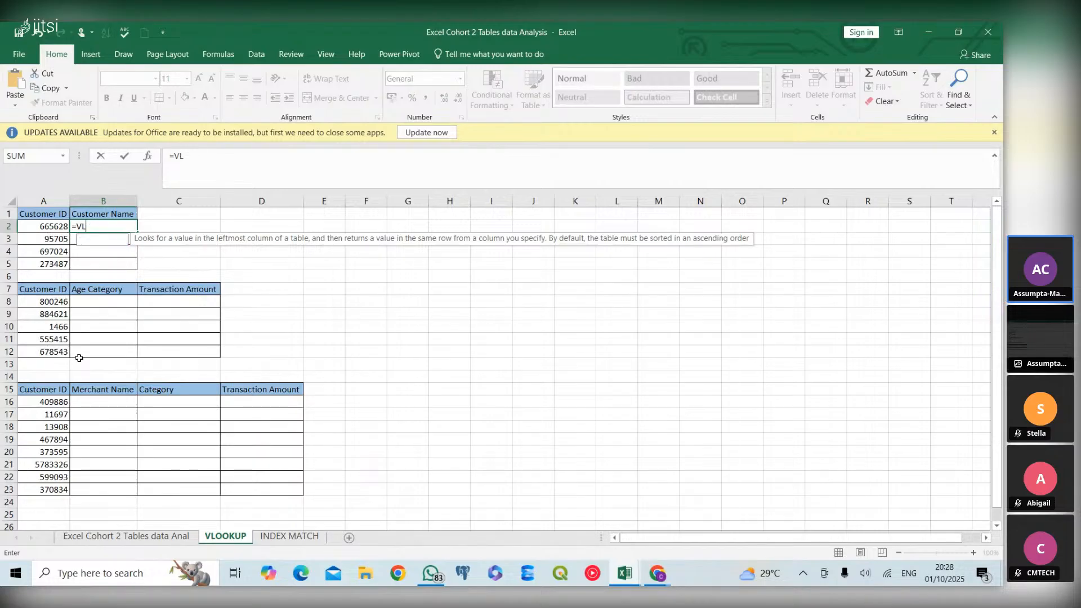
key("BackSpace")
key("BackSpace")
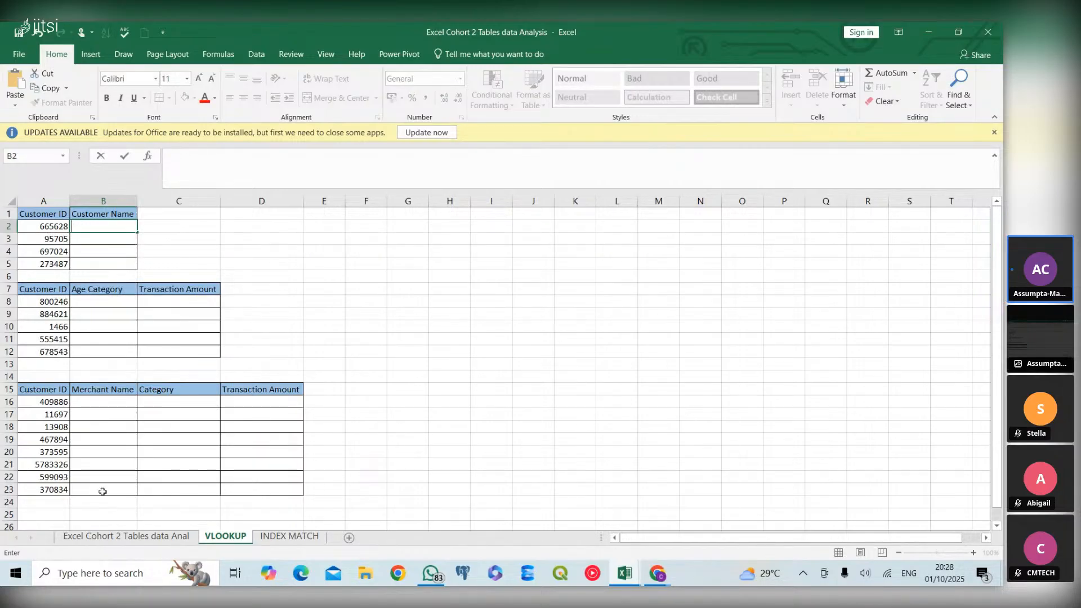
Recheck the customer data sheet, and on the VLOOKUP sheet start a VLOOKUP in B2 with A2 as the lookup value
left_click(112, 537)
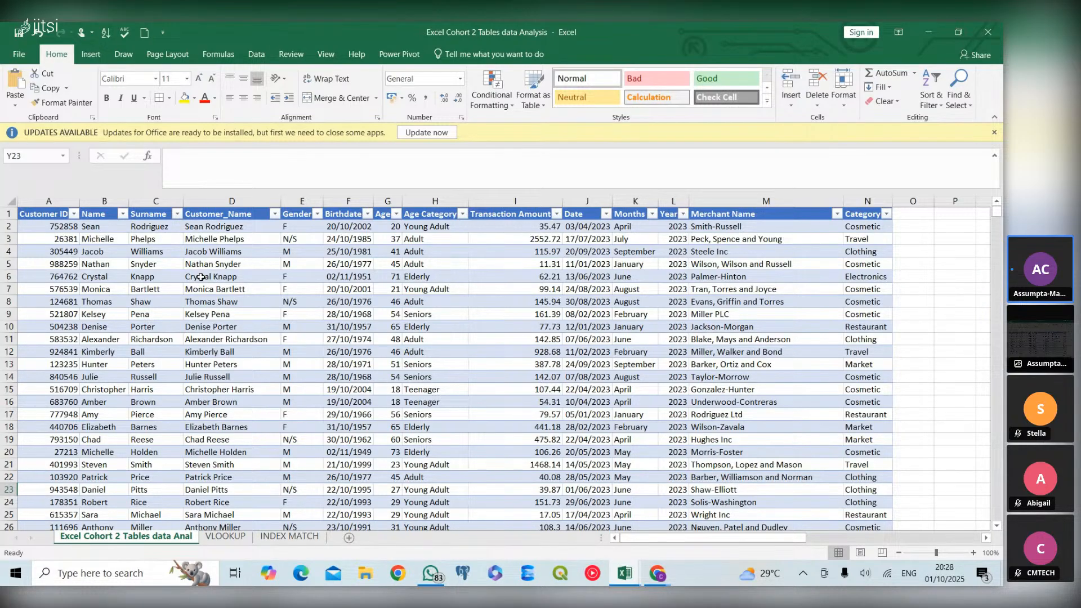
left_click(227, 539)
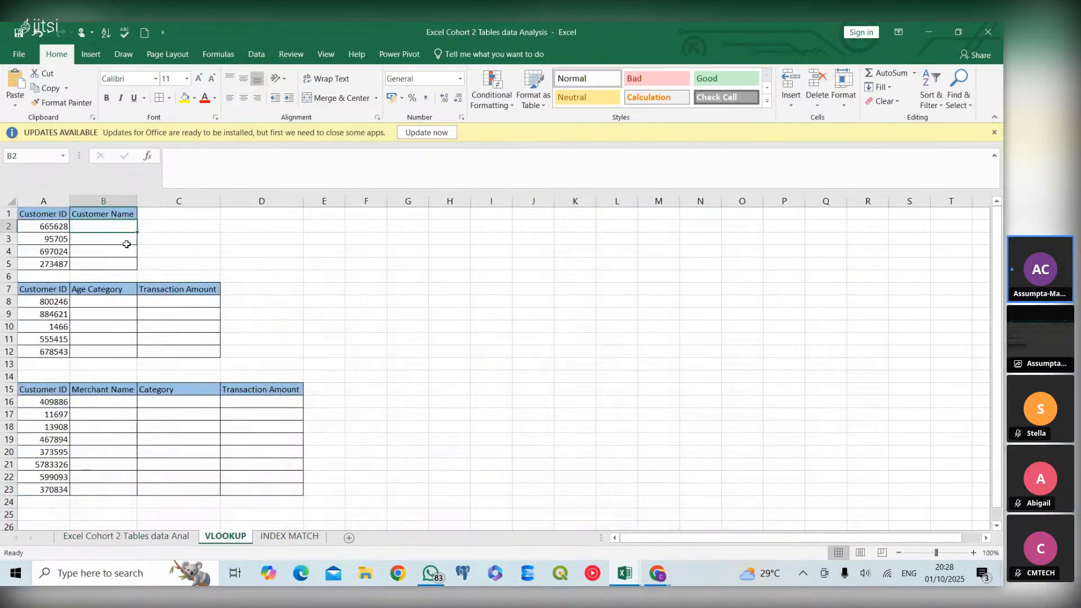
type("=")
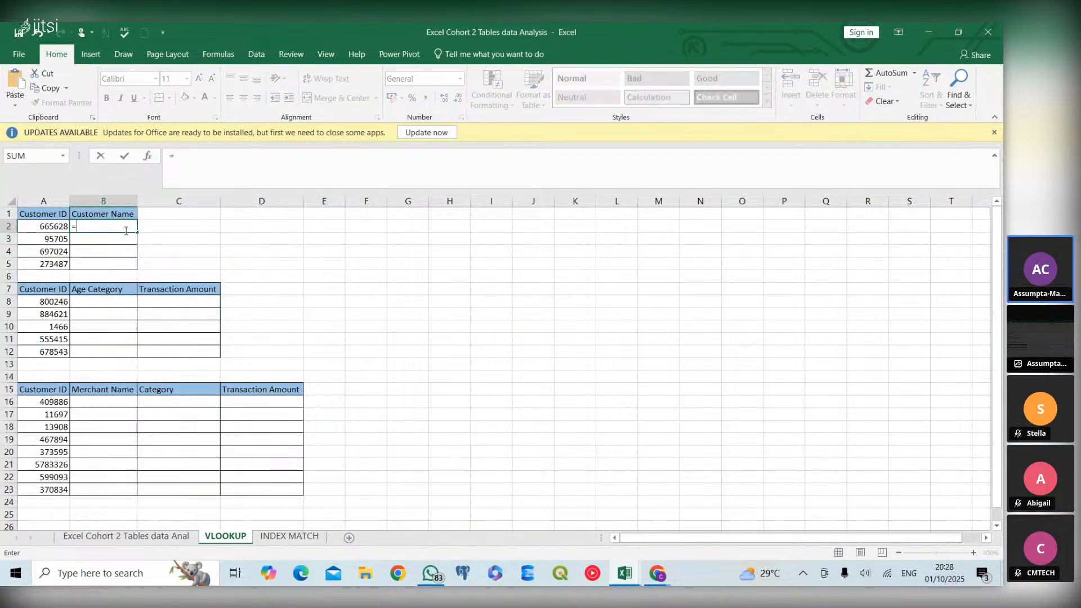
type("VLOOK")
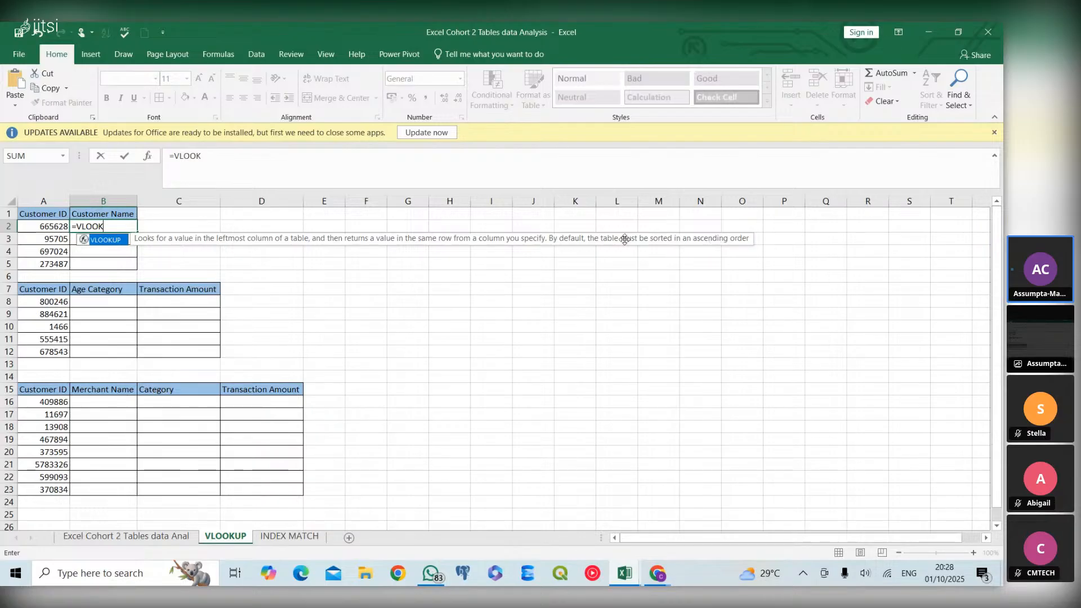
double_click(102, 240)
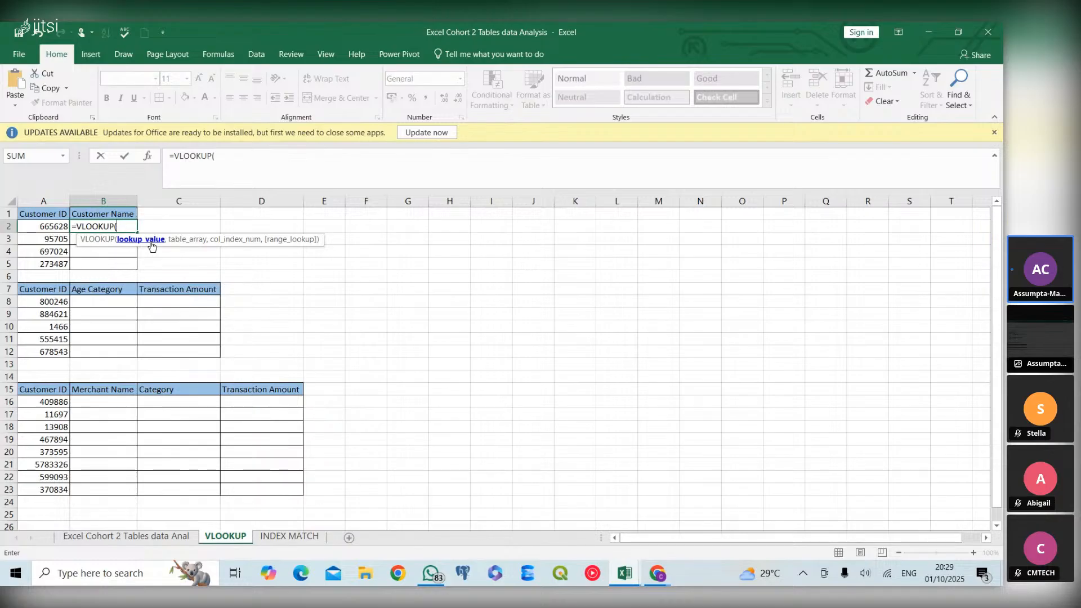
left_click(63, 227)
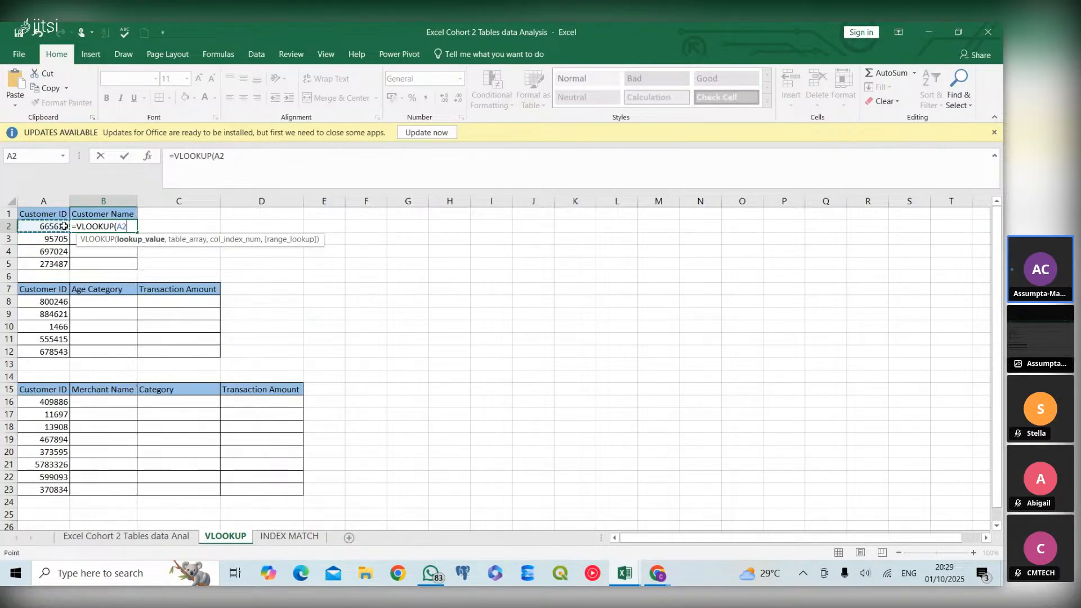
type(",")
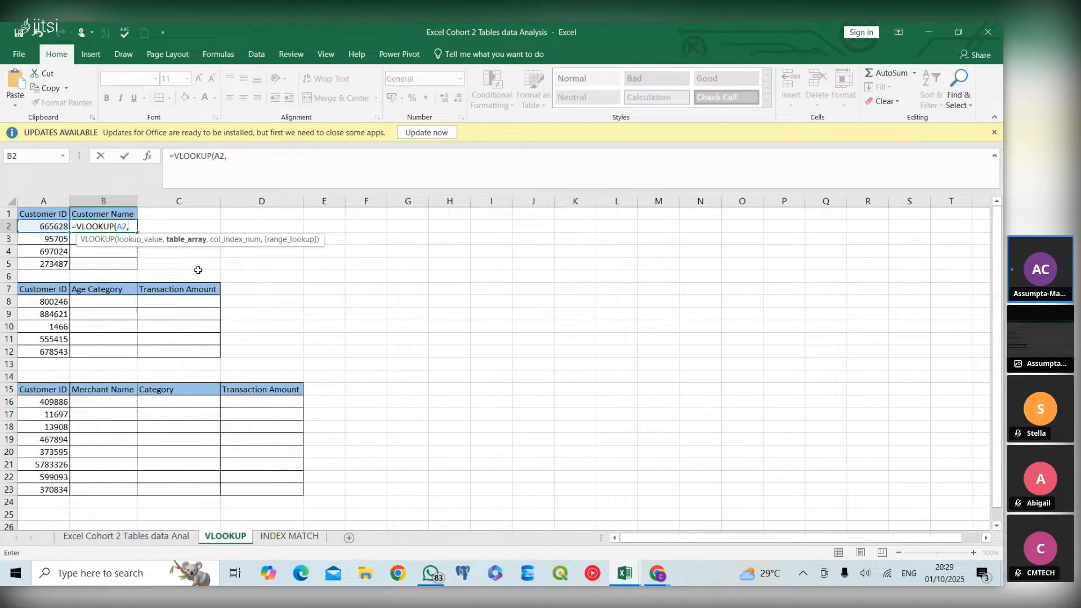
Try to switch to the data sheet with Customer_Table entered as the table array of the B2 VLOOKUP
type("CUSTI")
key("BackSpace")
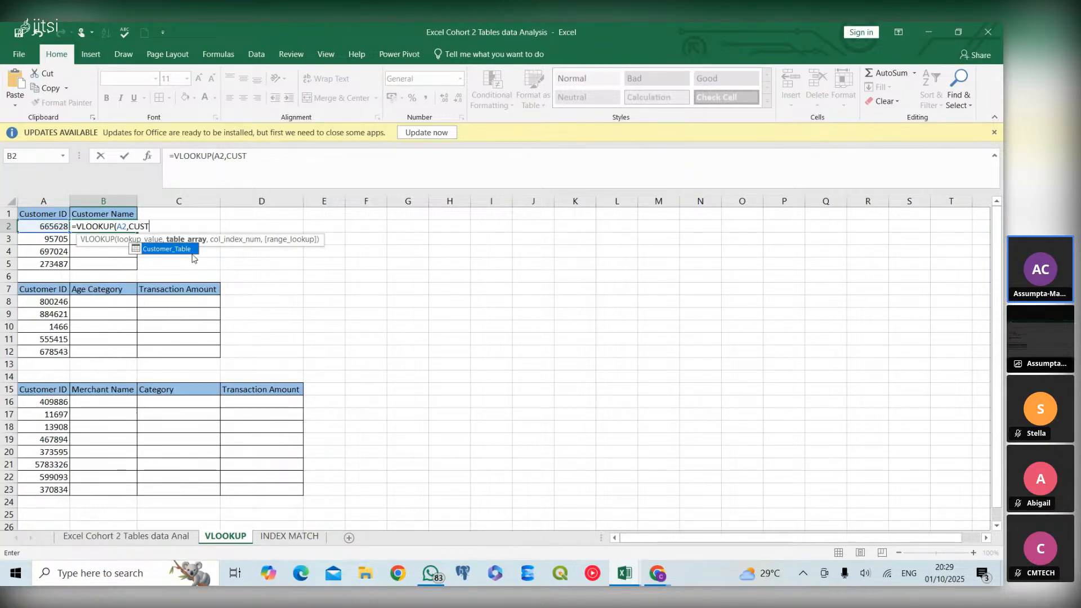
double_click(167, 248)
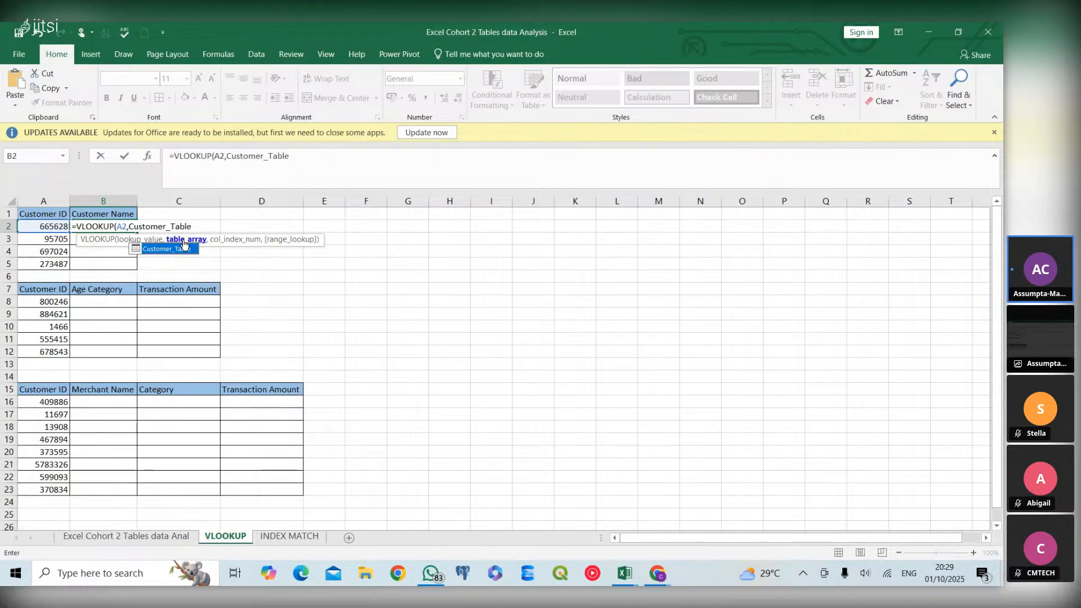
left_click(170, 542)
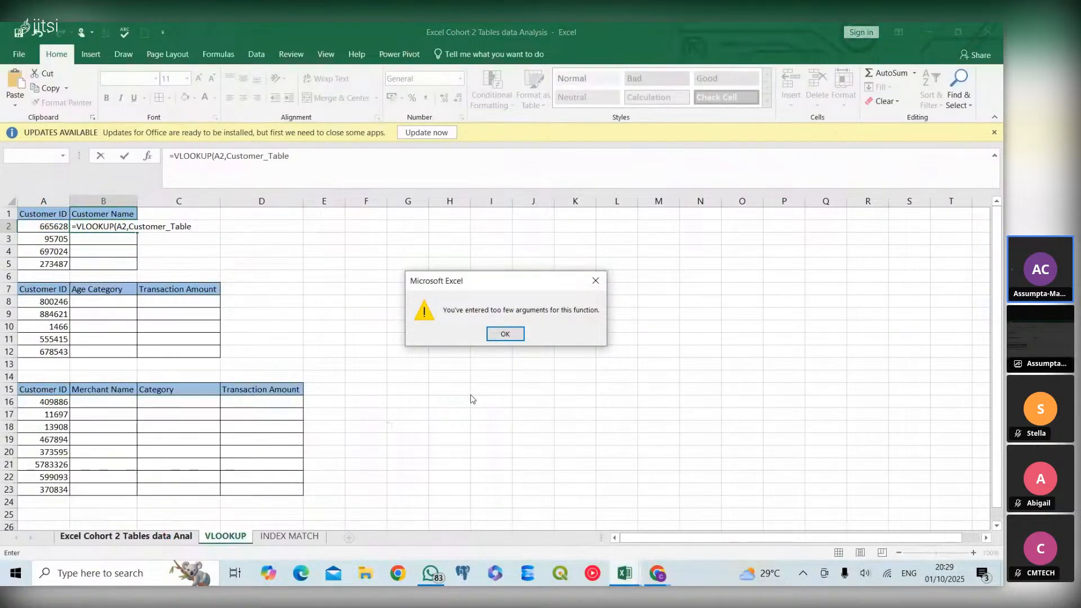
left_click(513, 335)
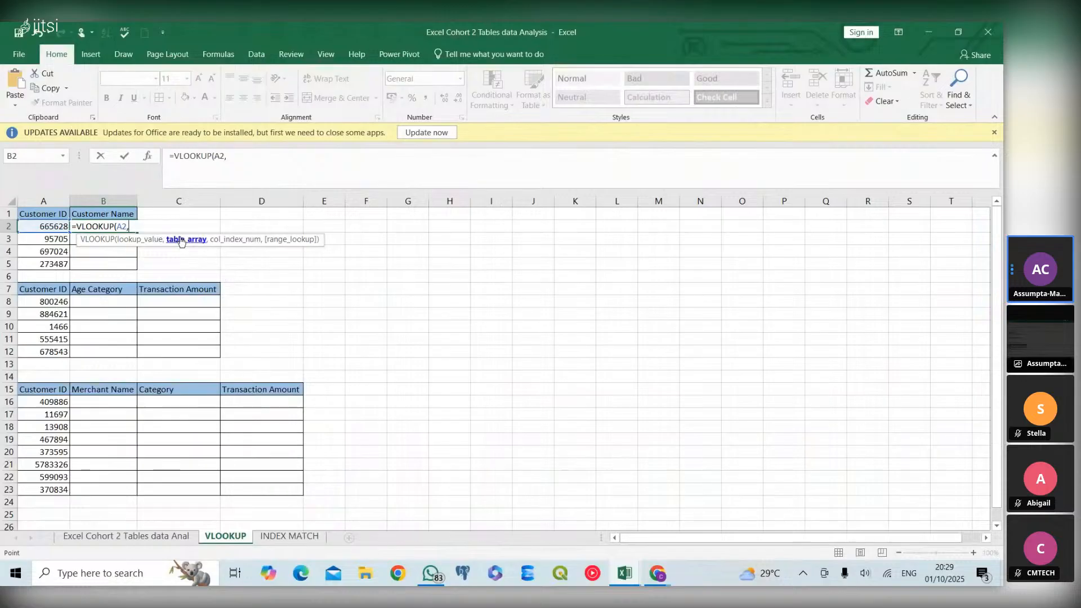
Enter the whole Customer_Table as the table array of the B2 VLOOKUP, without any column specifier
type("CU")
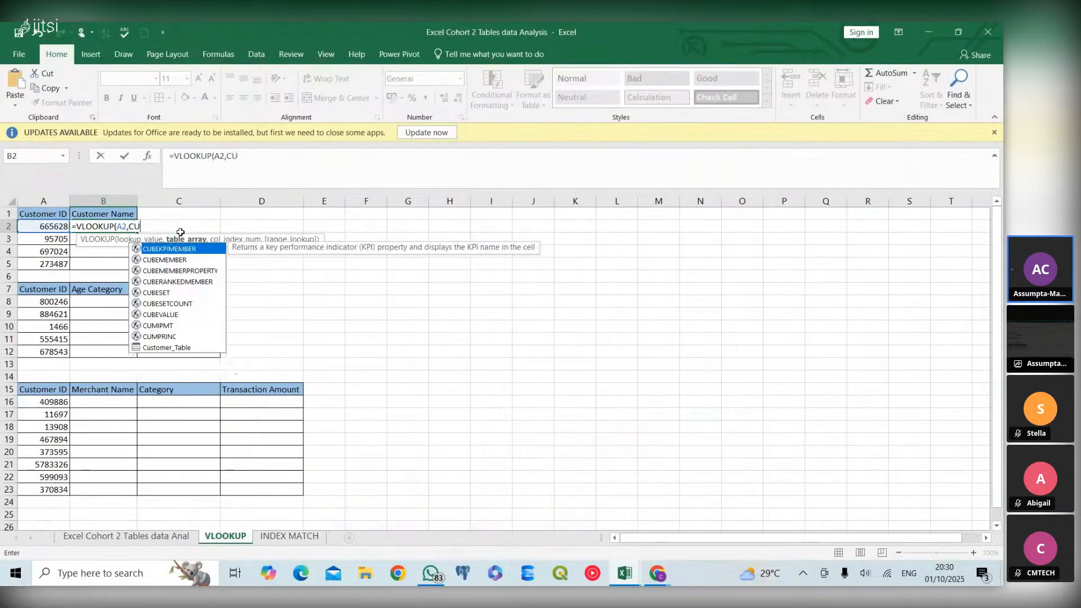
type("stomer_Table")
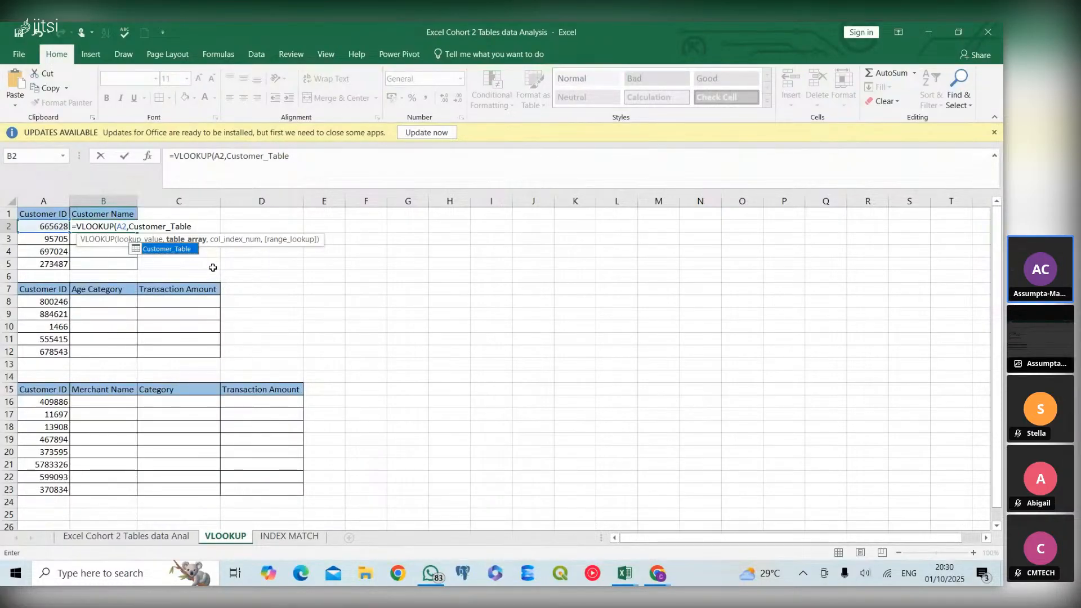
type("[")
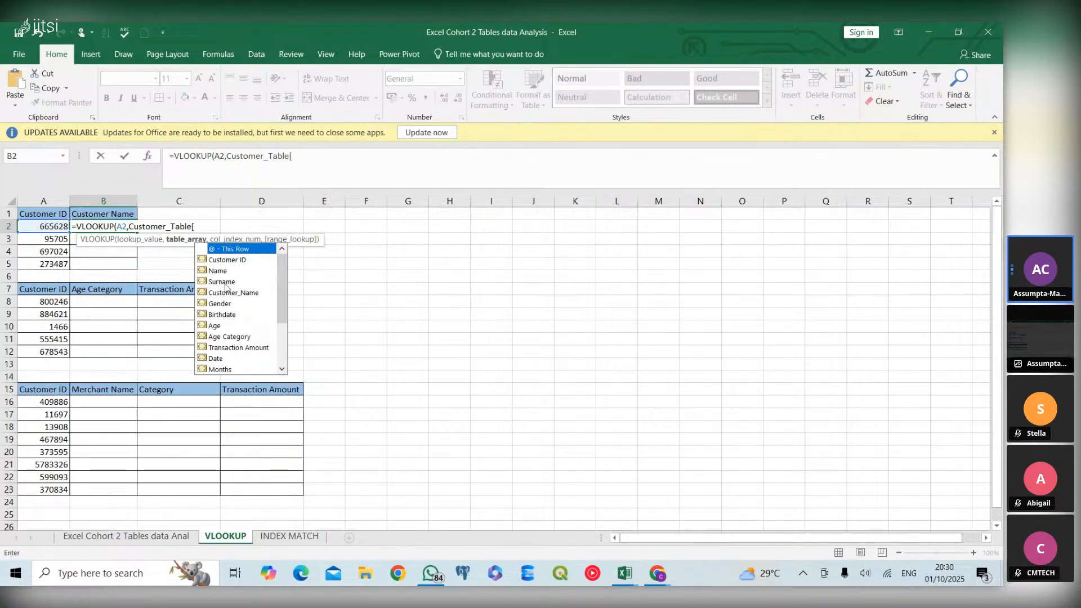
left_click(204, 229)
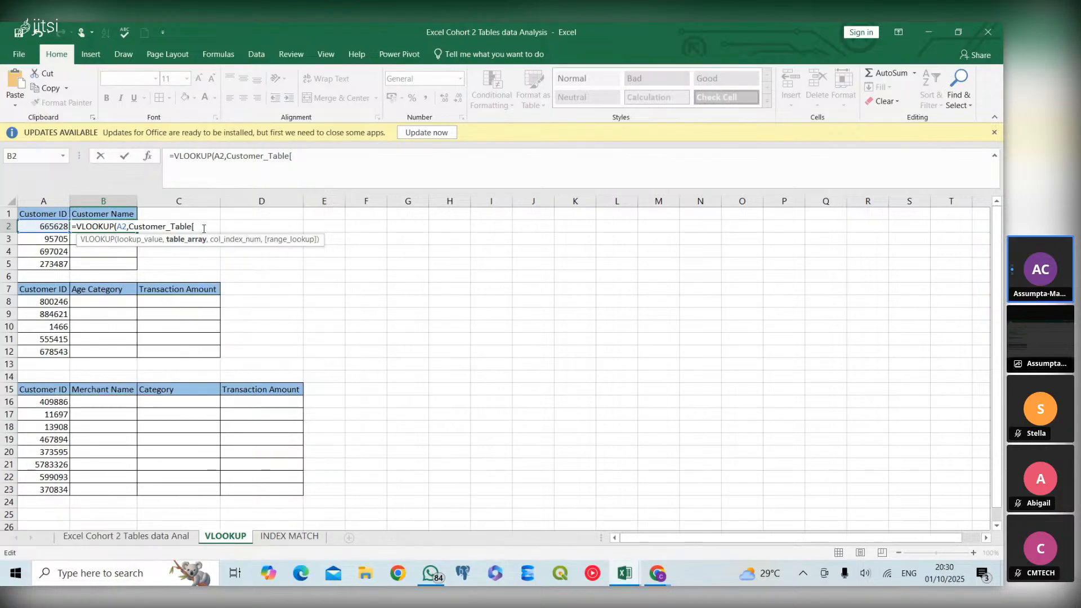
key("BackSpace")
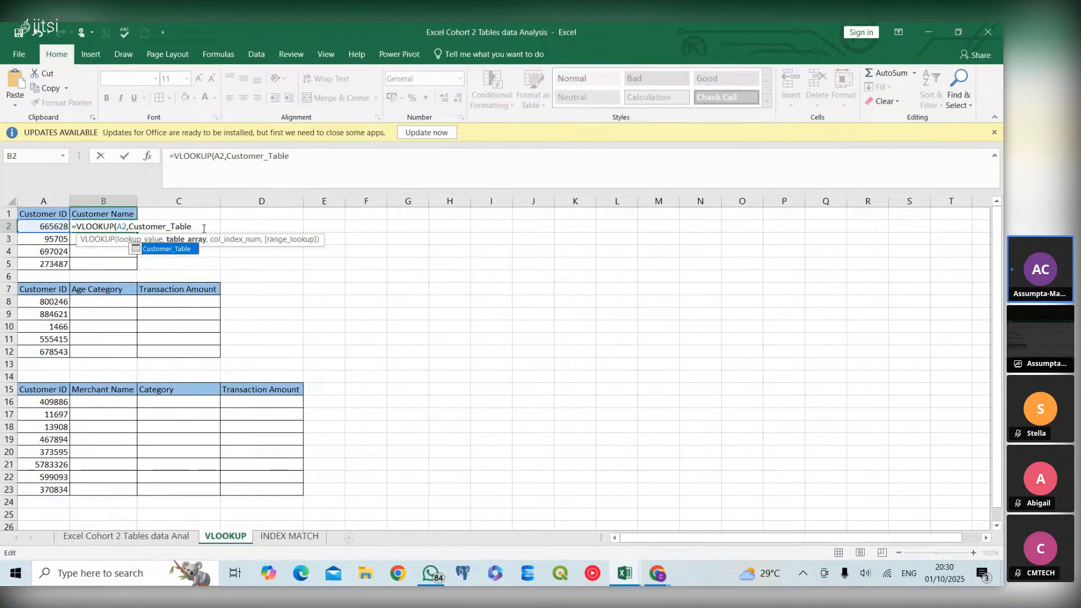
Complete the B2 VLOOKUP with column index 4 and 0 for an exact match
type(",")
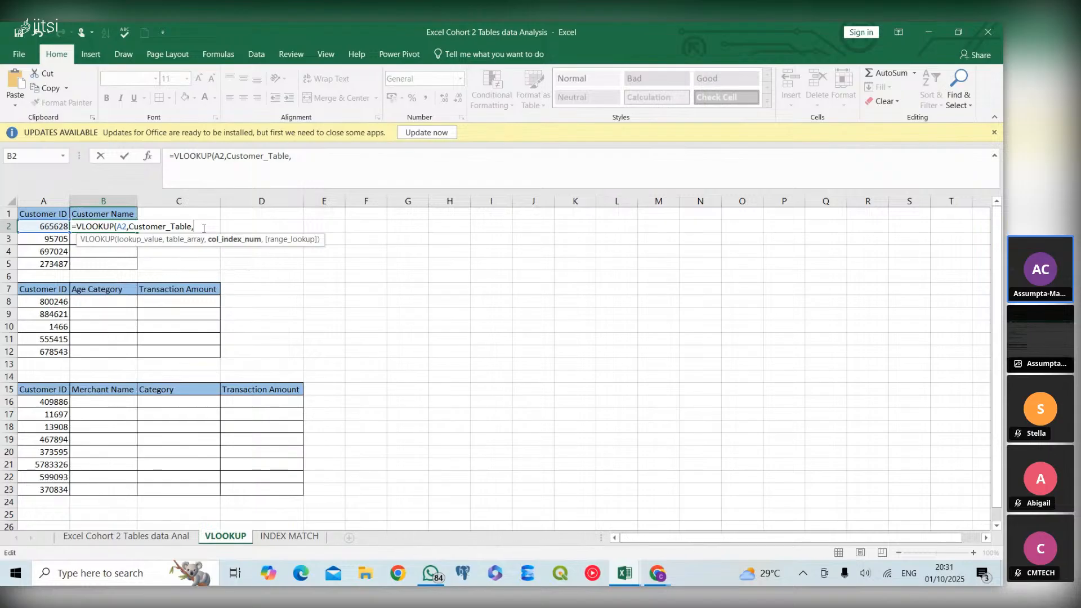
type(" 4")
type(",")
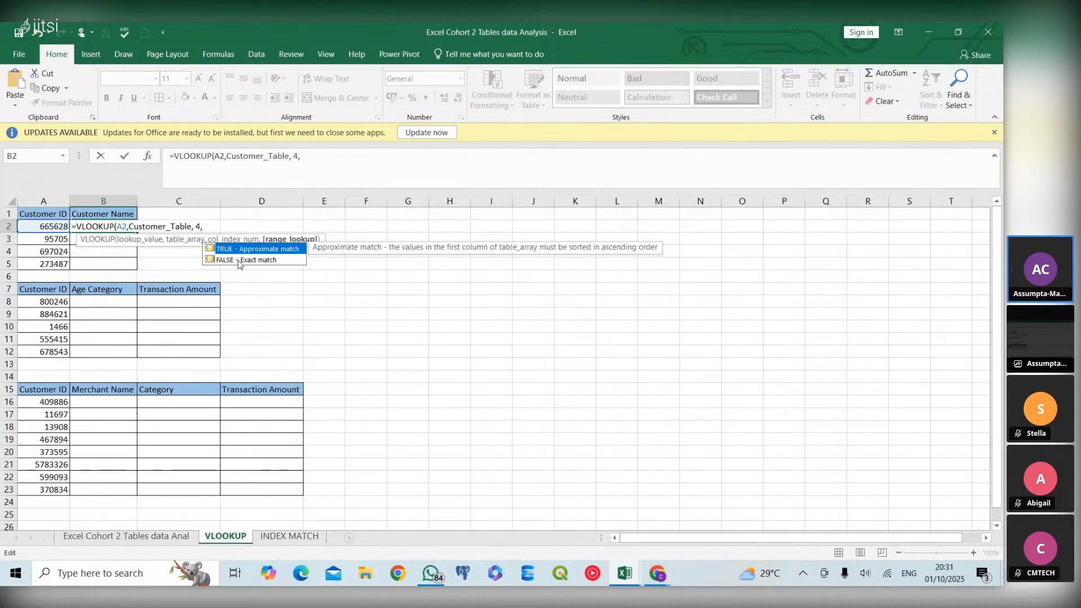
type("0)")
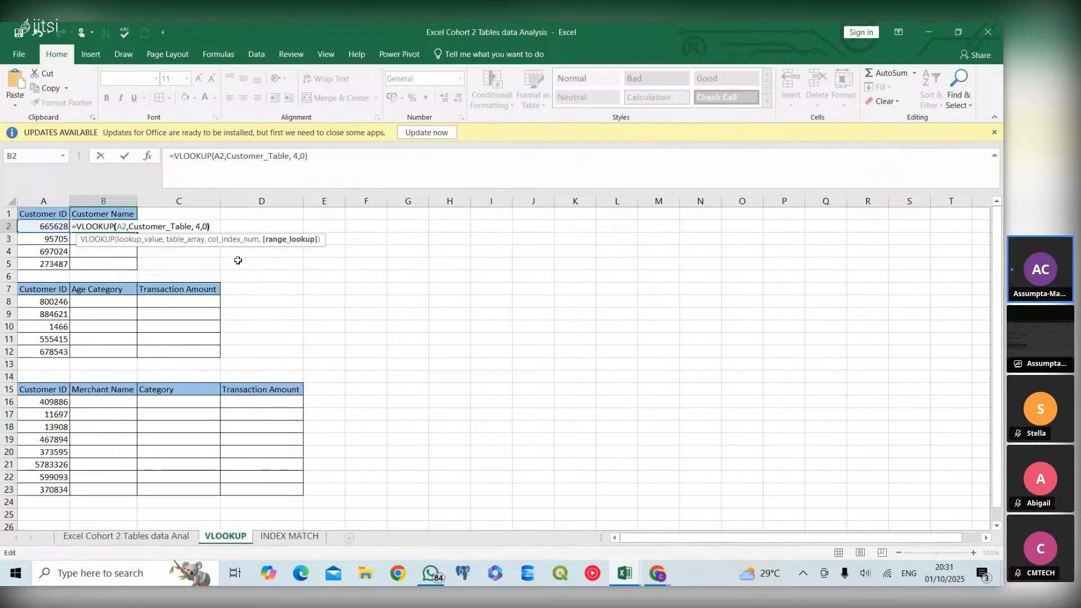
key("Return")
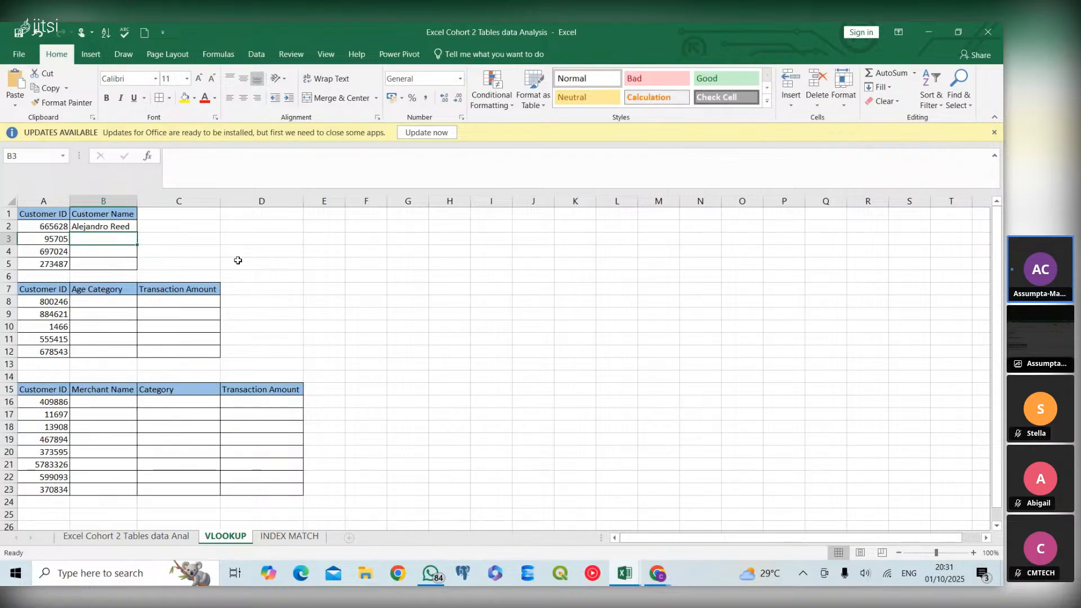
Fill the B2 Customer Name lookup down through B5 and check the copied formula in B3
left_click(109, 225)
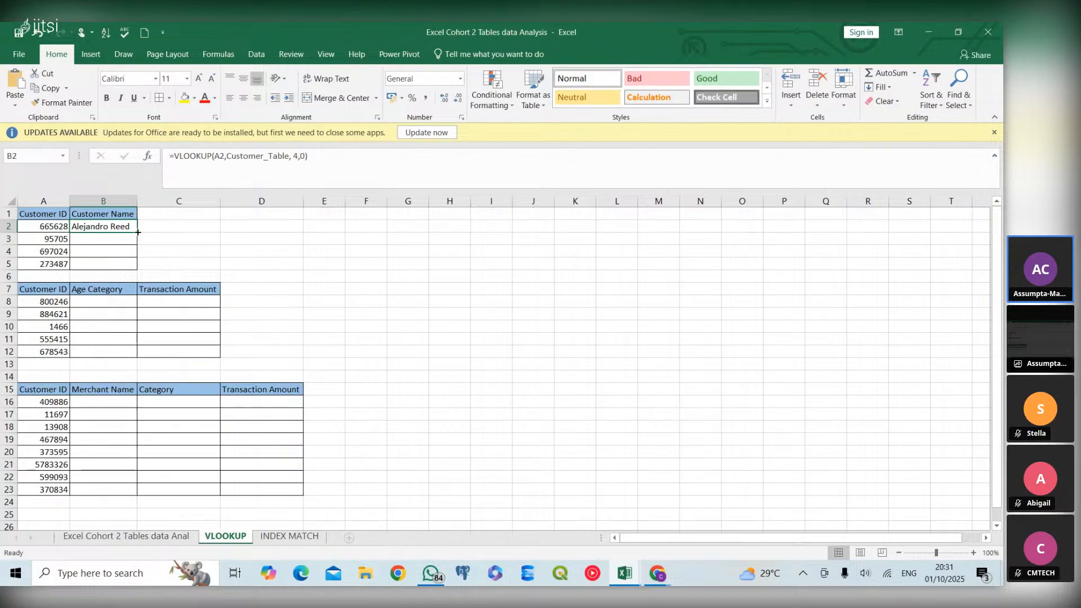
double_click(137, 232)
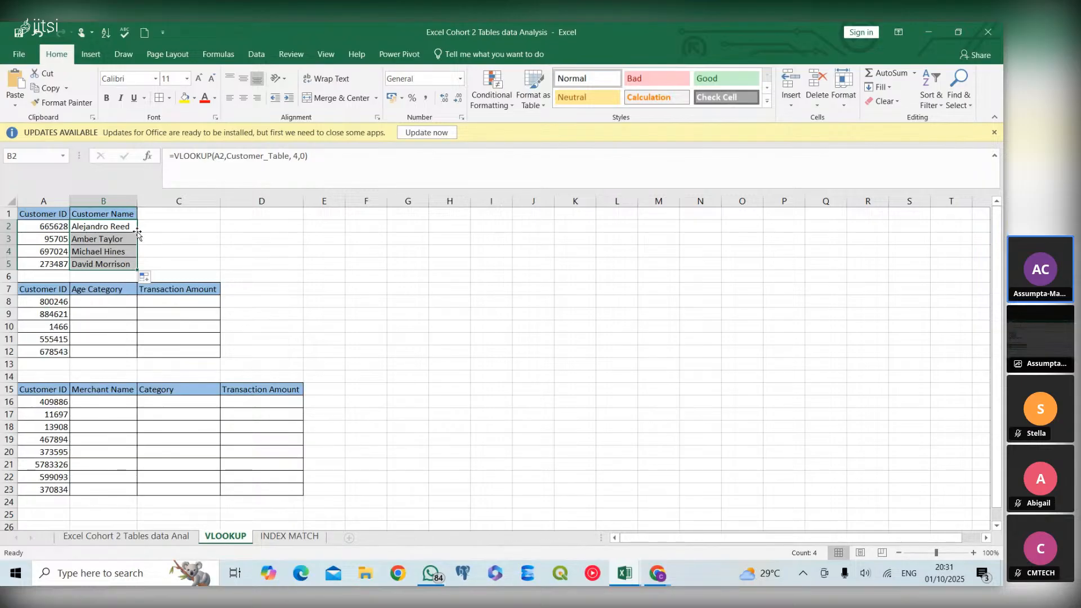
left_click(113, 235)
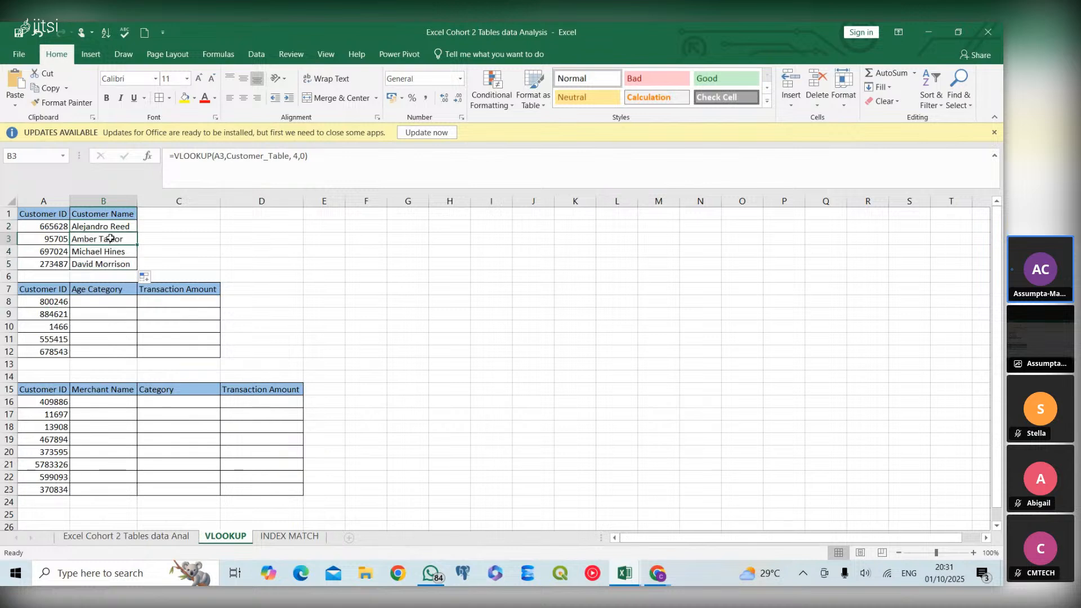
Filter the data sheet's Customer ID column by the ID copied from A2, and compare the matching record with the VLOOKUP sheet's Customer Name
left_click(62, 227)
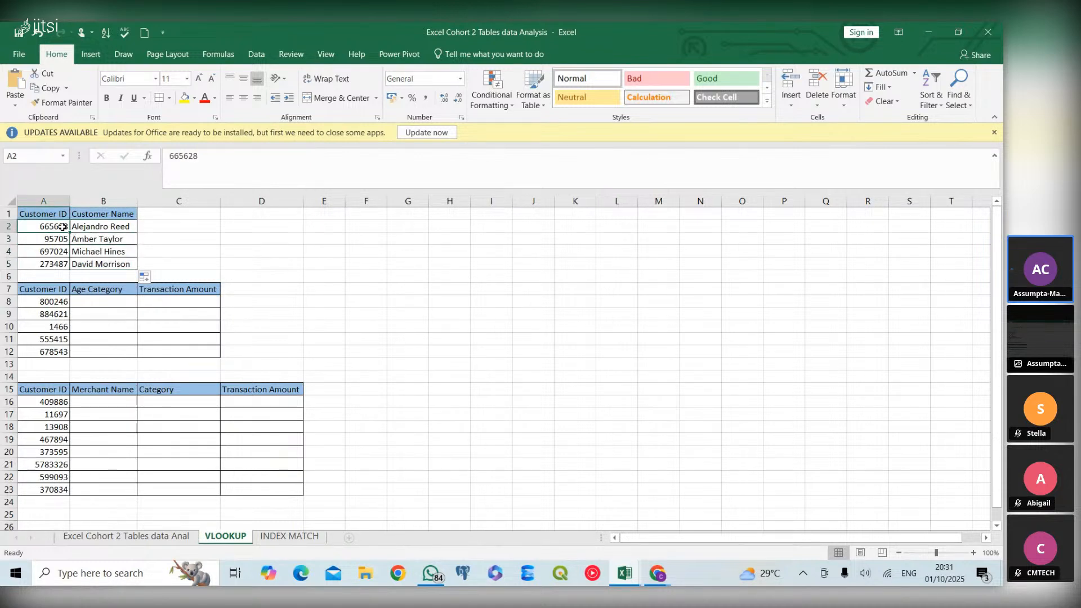
key("ctrl+c")
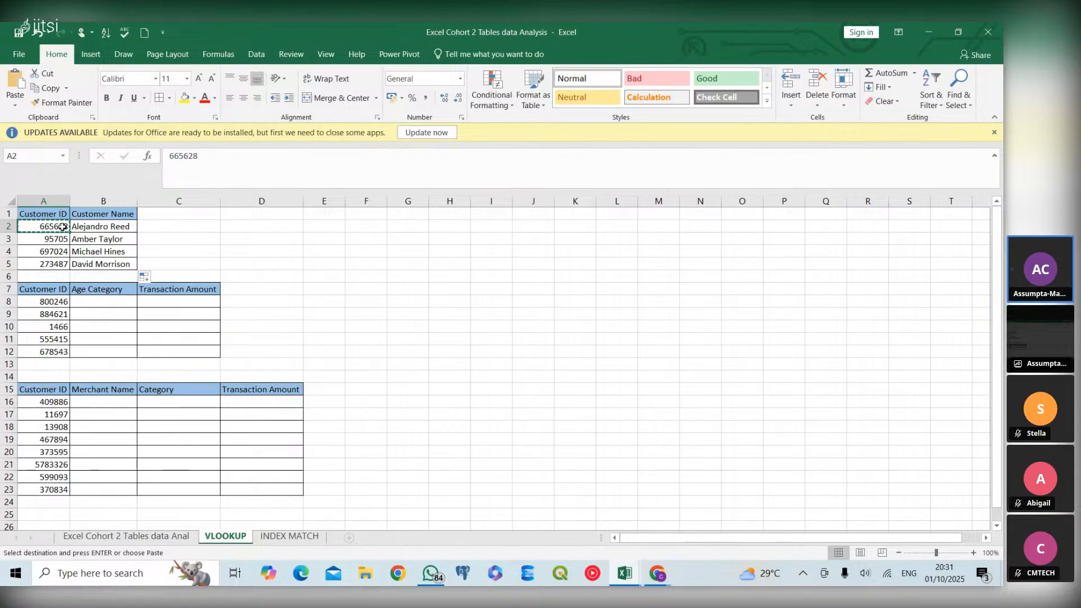
left_click(107, 538)
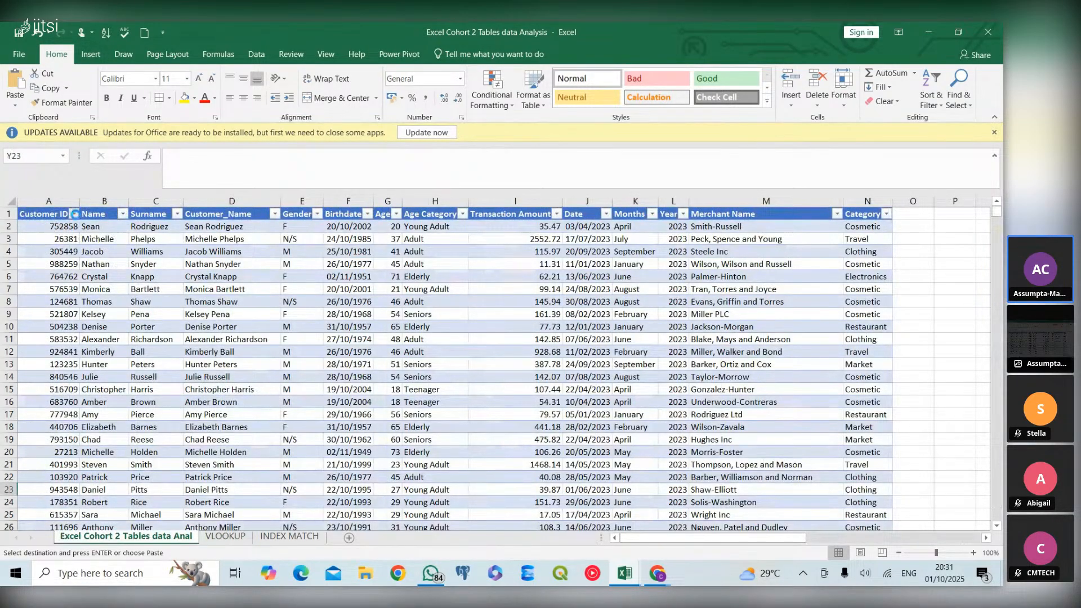
left_click(74, 214)
left_click(74, 324)
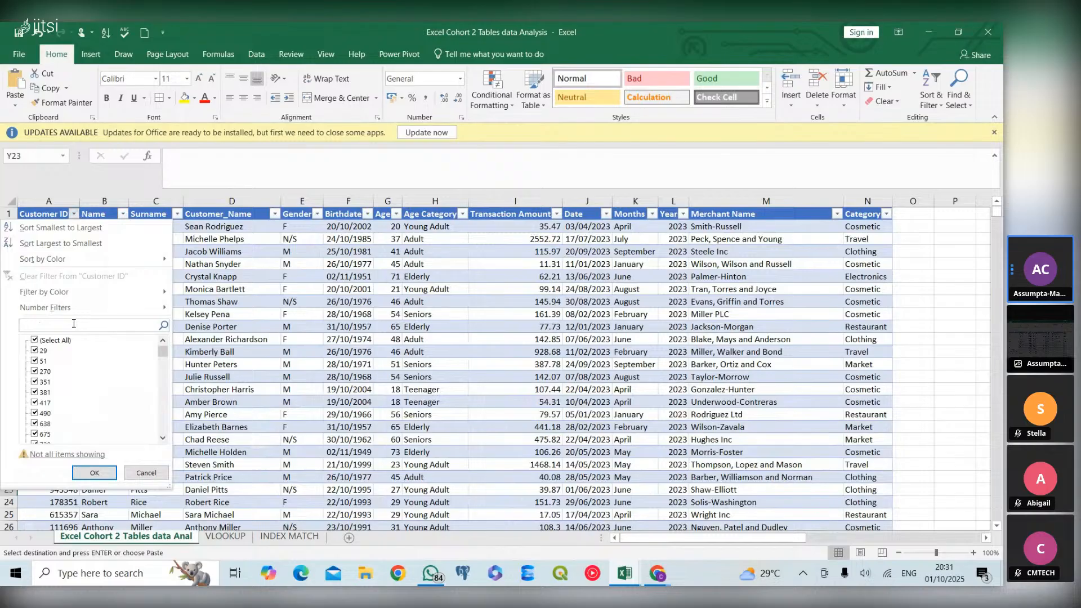
key("ctrl+v")
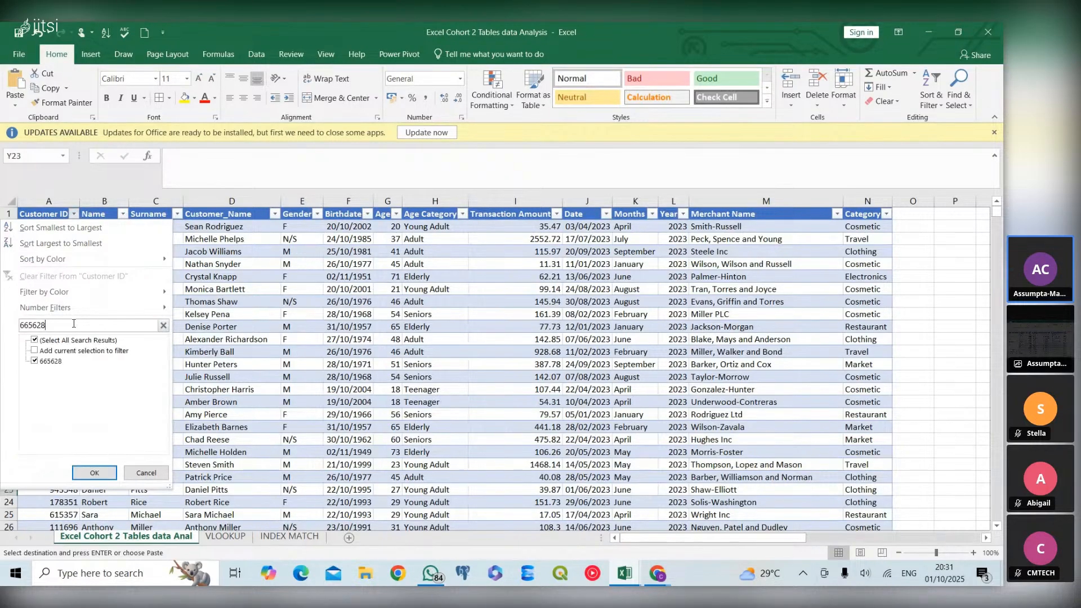
left_click(33, 341)
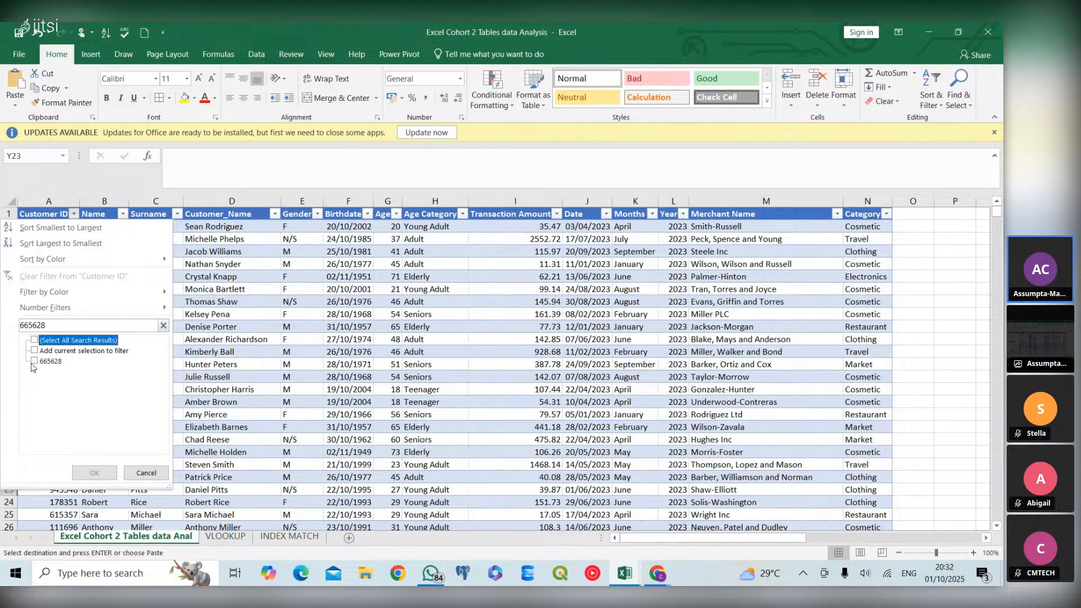
left_click(34, 363)
left_click(93, 472)
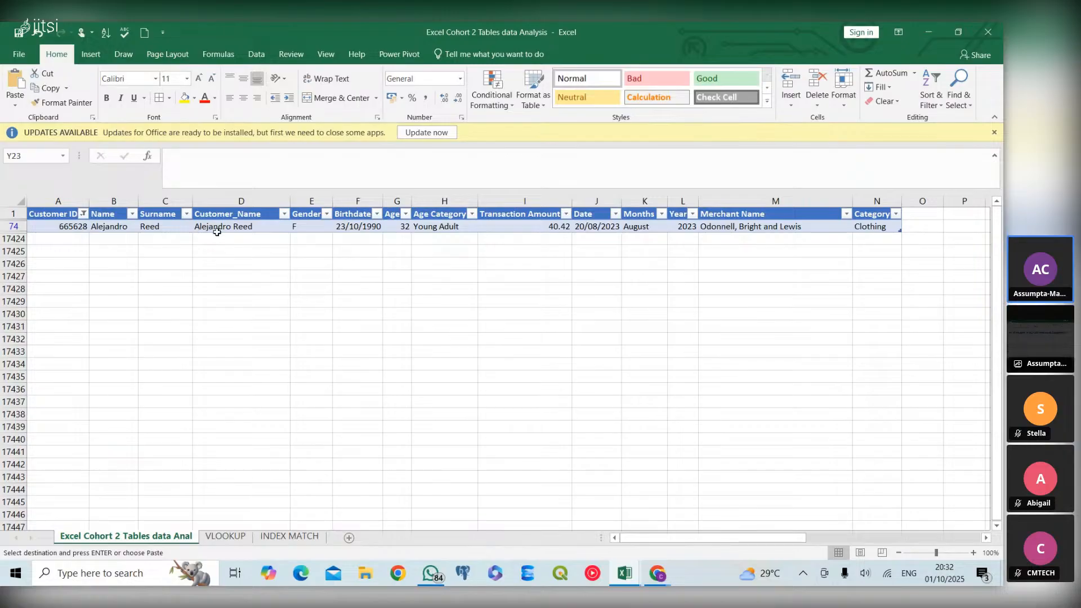
left_click(236, 538)
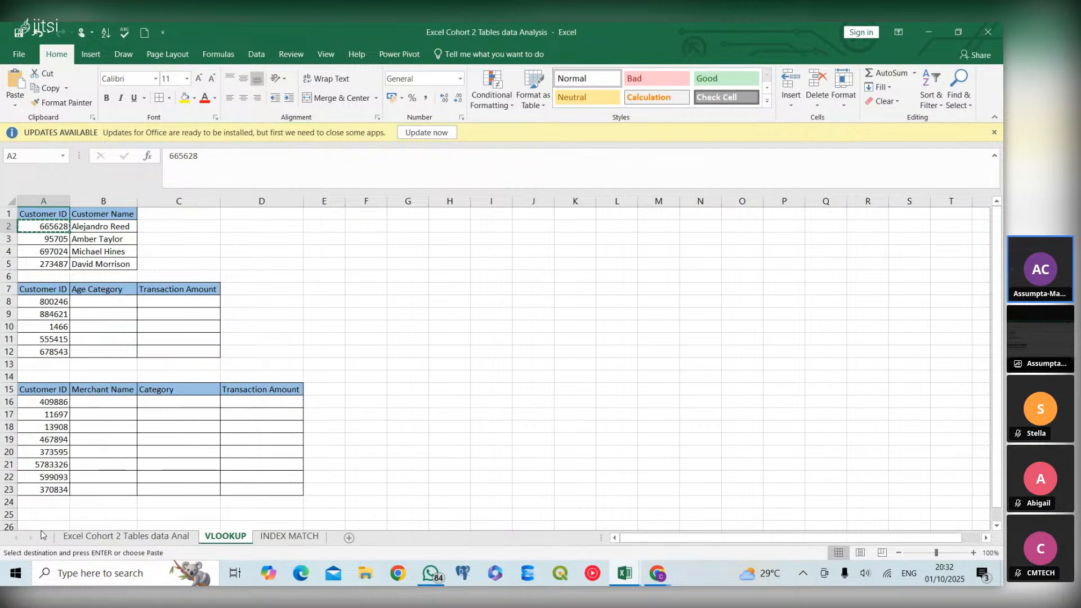
Clear the Customer ID filter on the customer data sheet
left_click(108, 538)
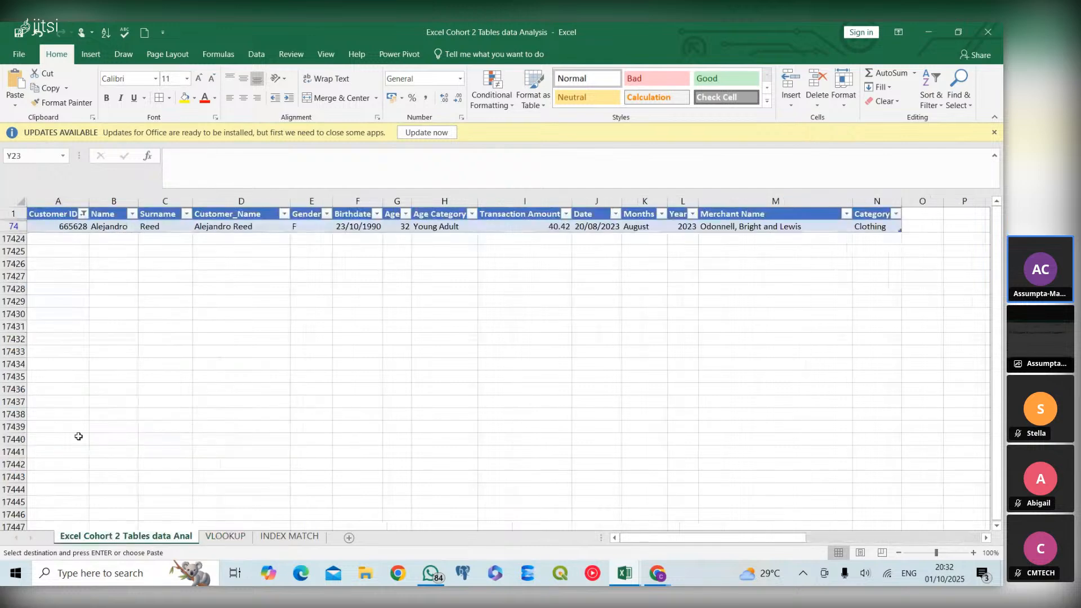
left_click(81, 210)
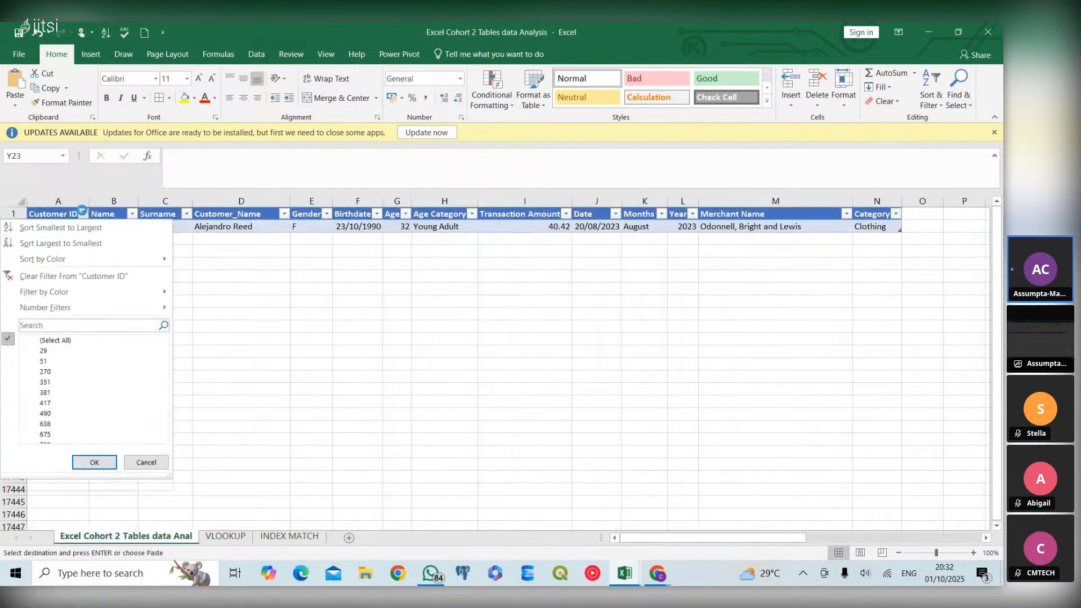
left_click(135, 276)
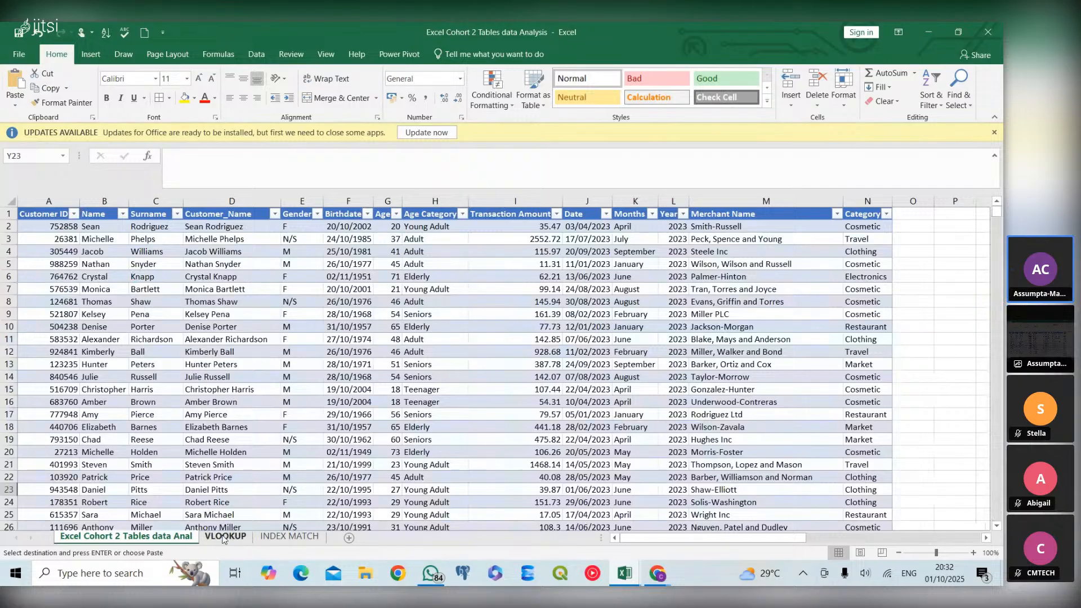
On the VLOOKUP sheet, start a VLOOKUP in B8 under Age Category with A8 as the lookup value
left_click(225, 536)
left_click(104, 298)
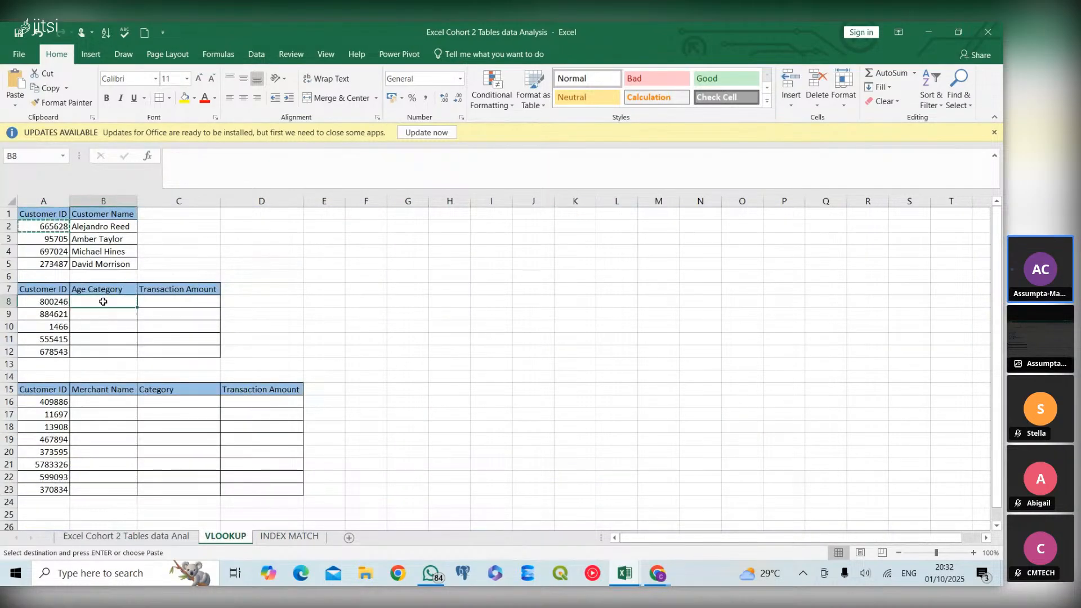
key("Escape")
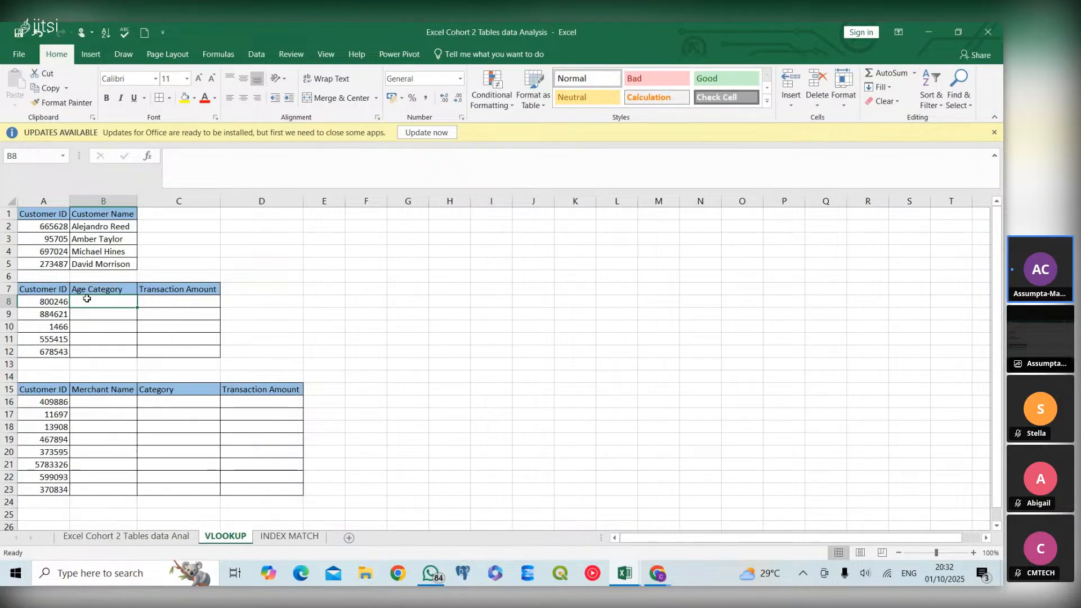
type("=")
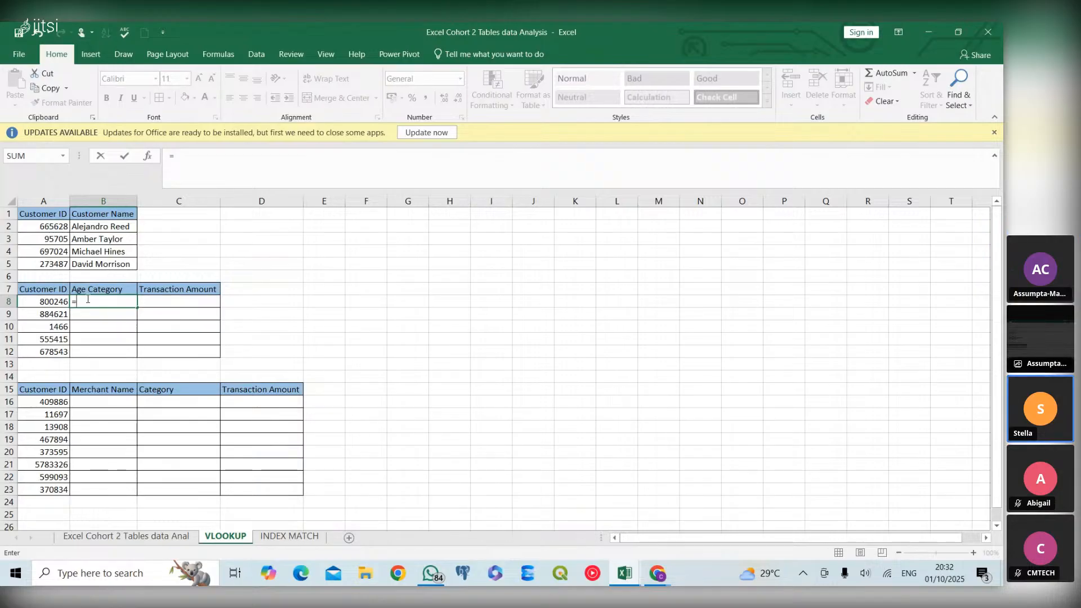
type("VLOOK")
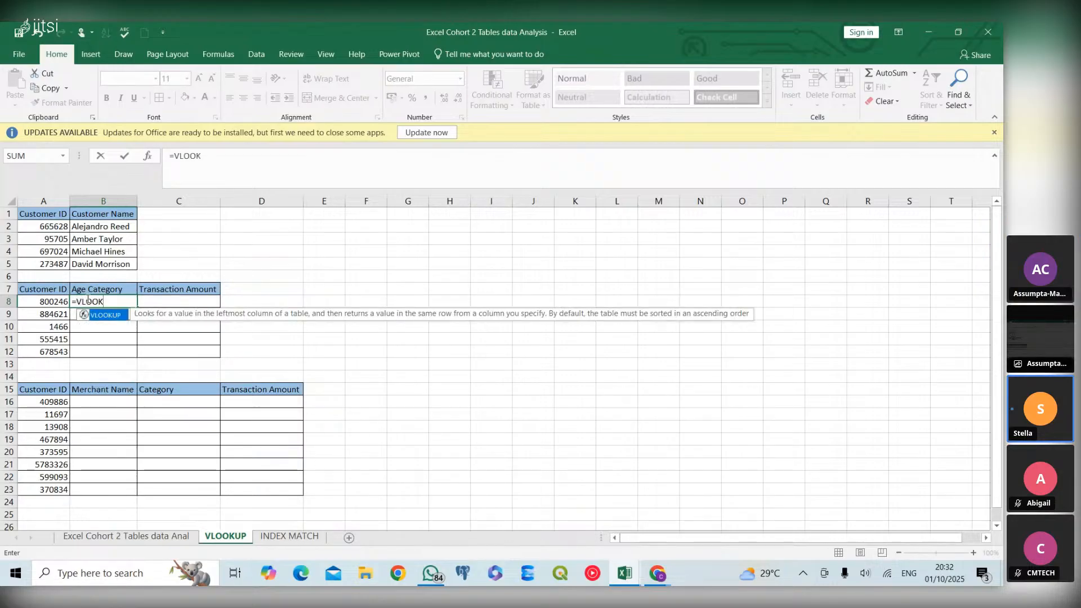
double_click(109, 316)
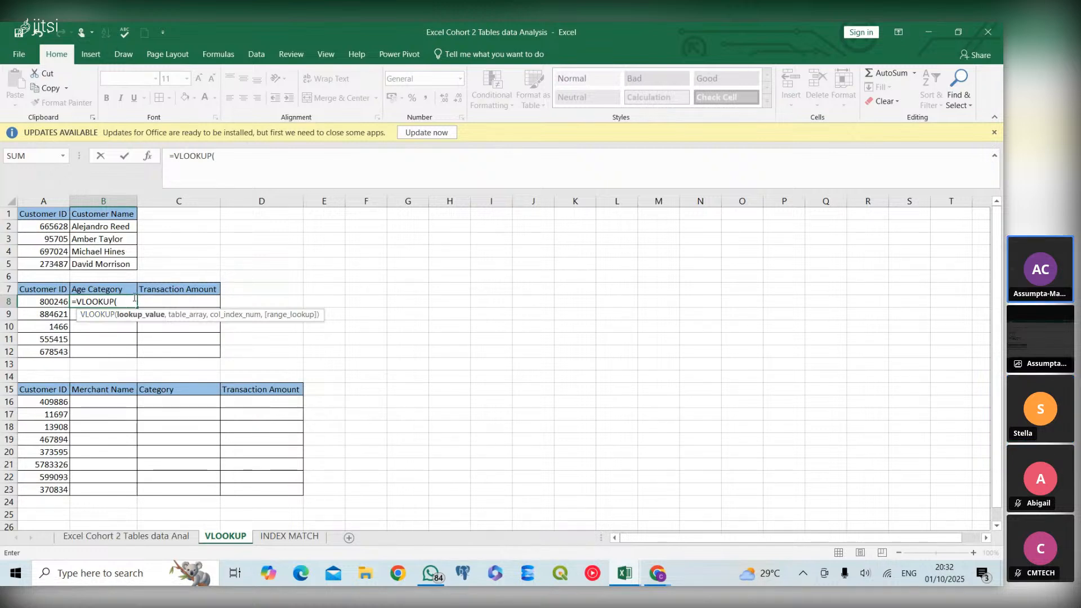
left_click(121, 302)
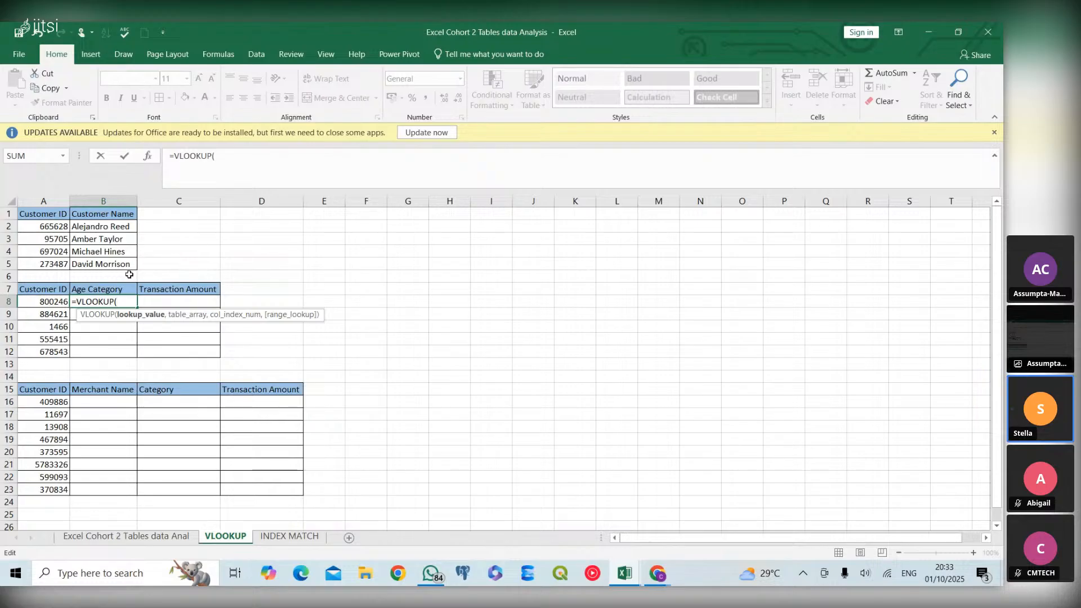
left_click(58, 303)
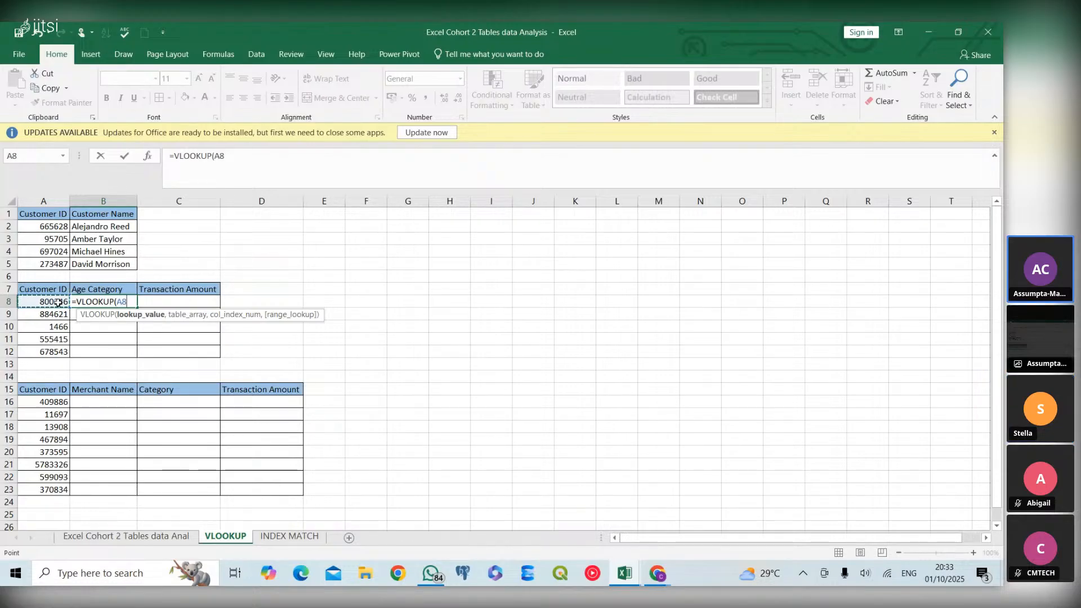
type(",")
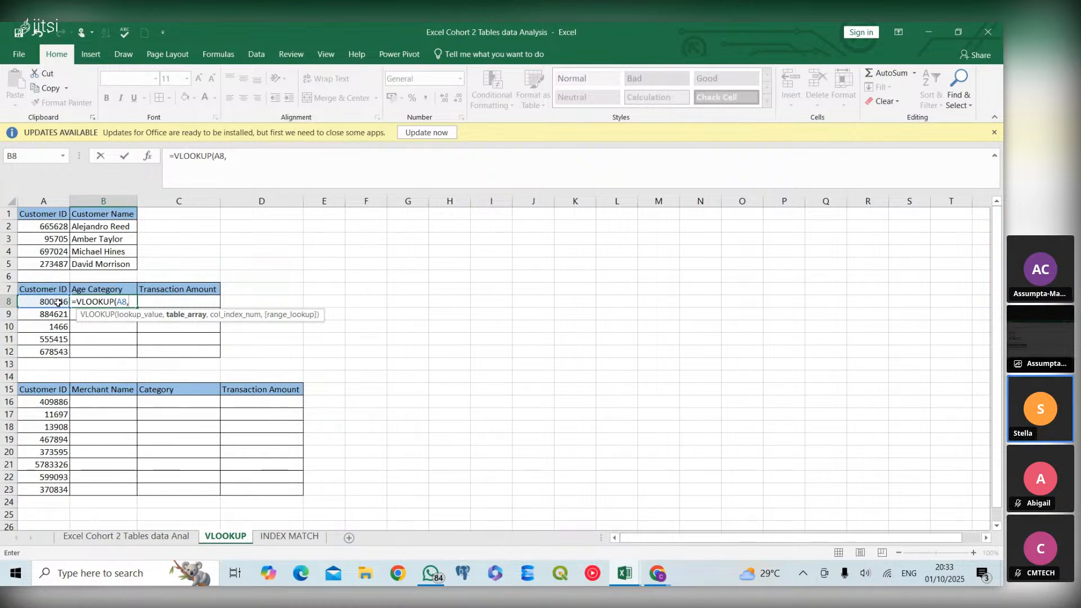
type("CUST")
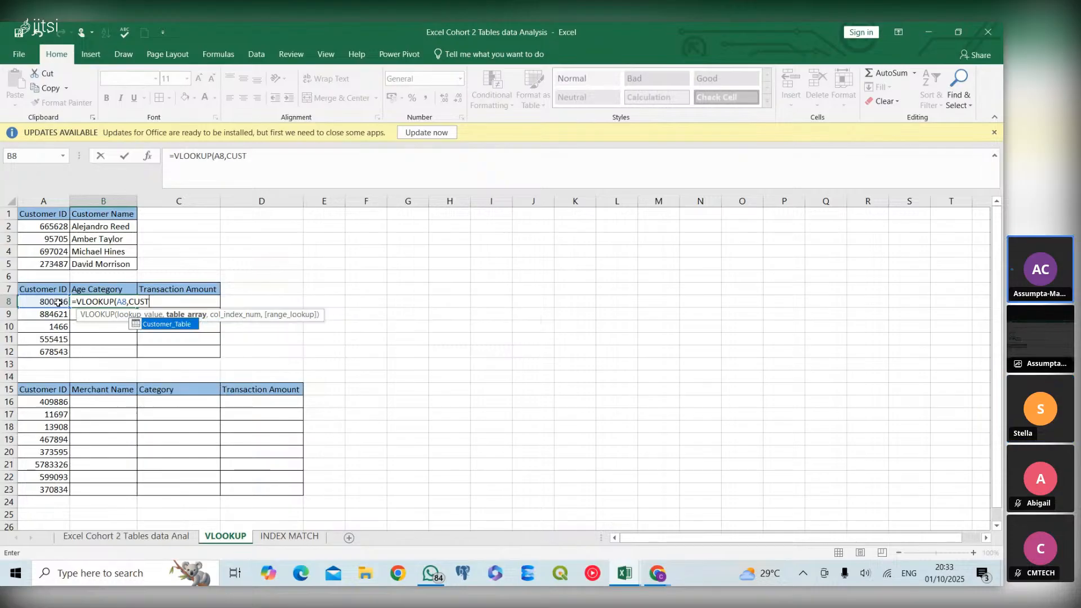
Enter the whole Customer_Table as the table array of the B8 VLOOKUP, without a column specifier
double_click(167, 328)
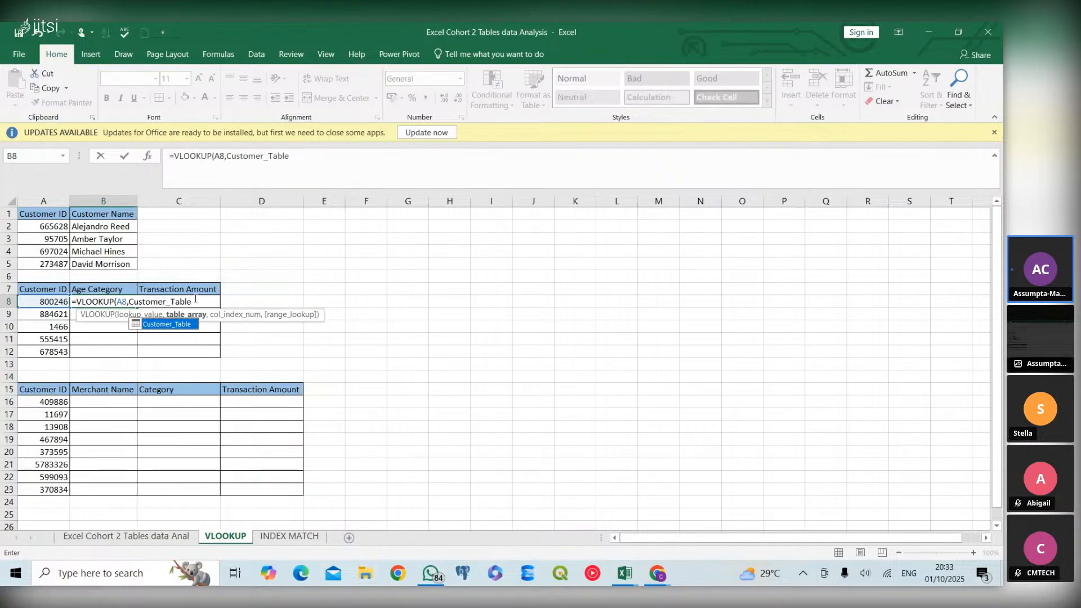
type("[")
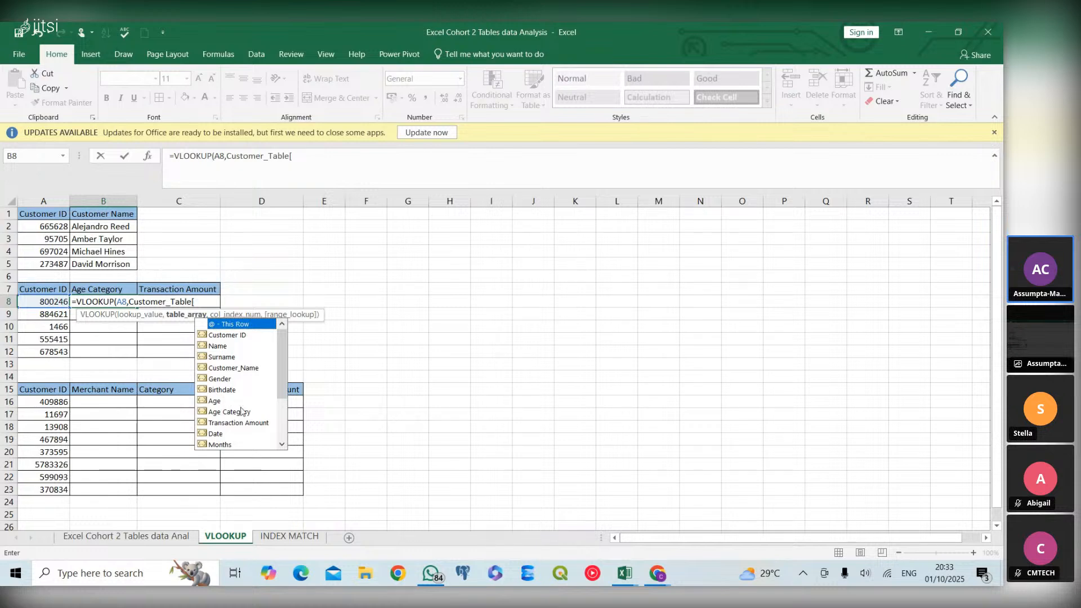
left_click(208, 302)
key("BackSpace")
type(",")
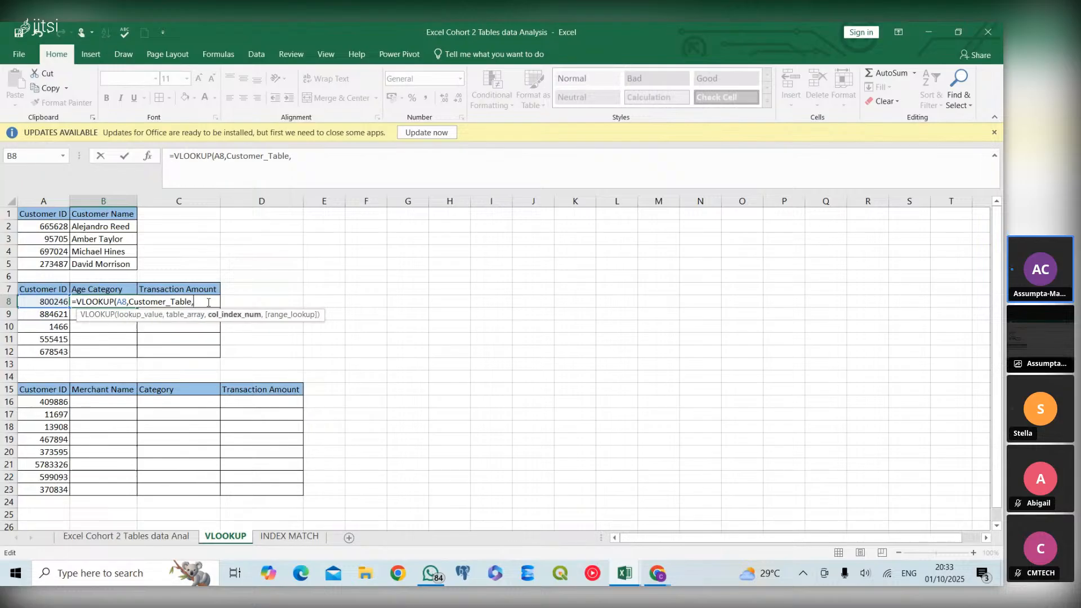
type("8,")
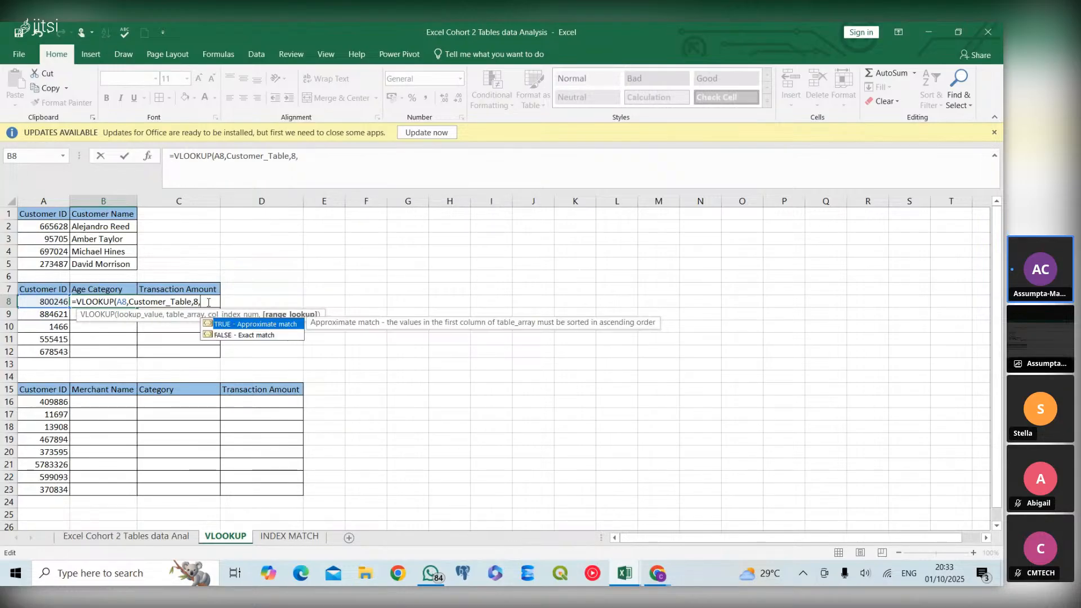
type("0)")
Finish the B8 VLOOKUP with column index 8 and exact match 0, and fill it down through B12
key("Return")
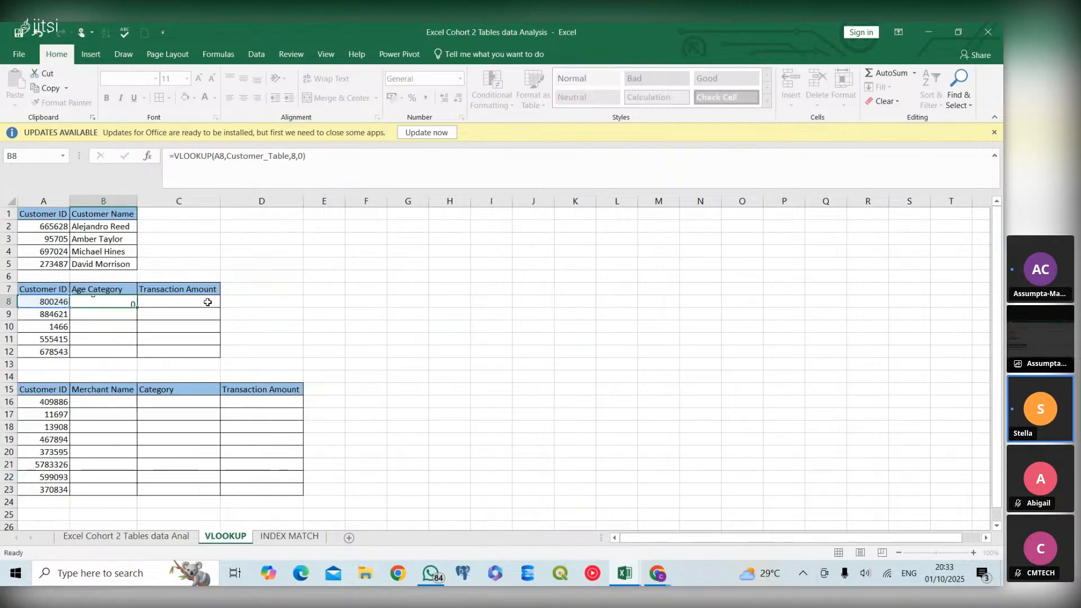
left_click(128, 301)
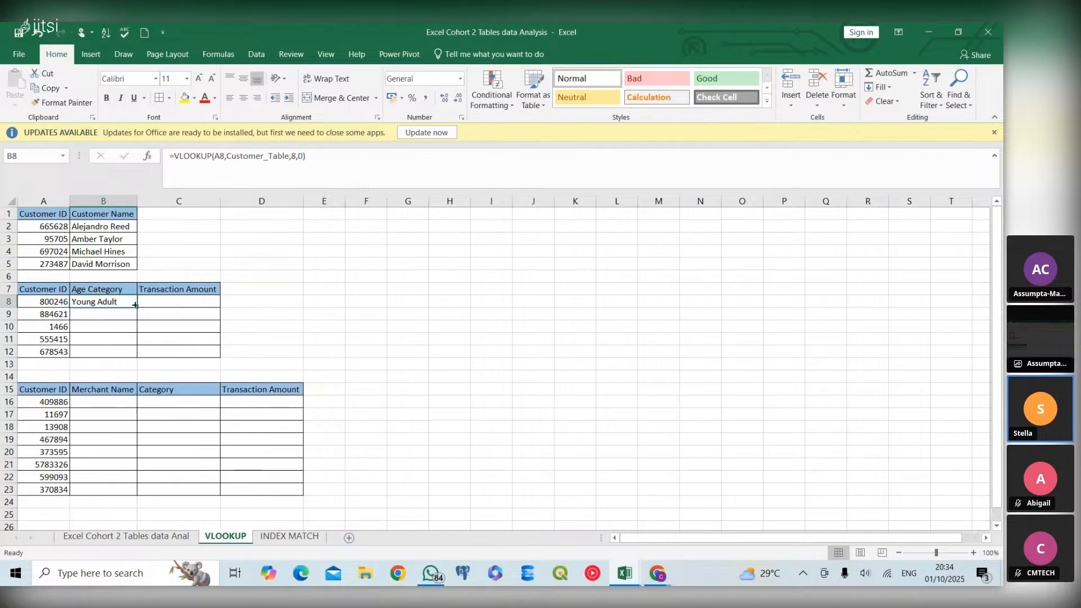
double_click(139, 308)
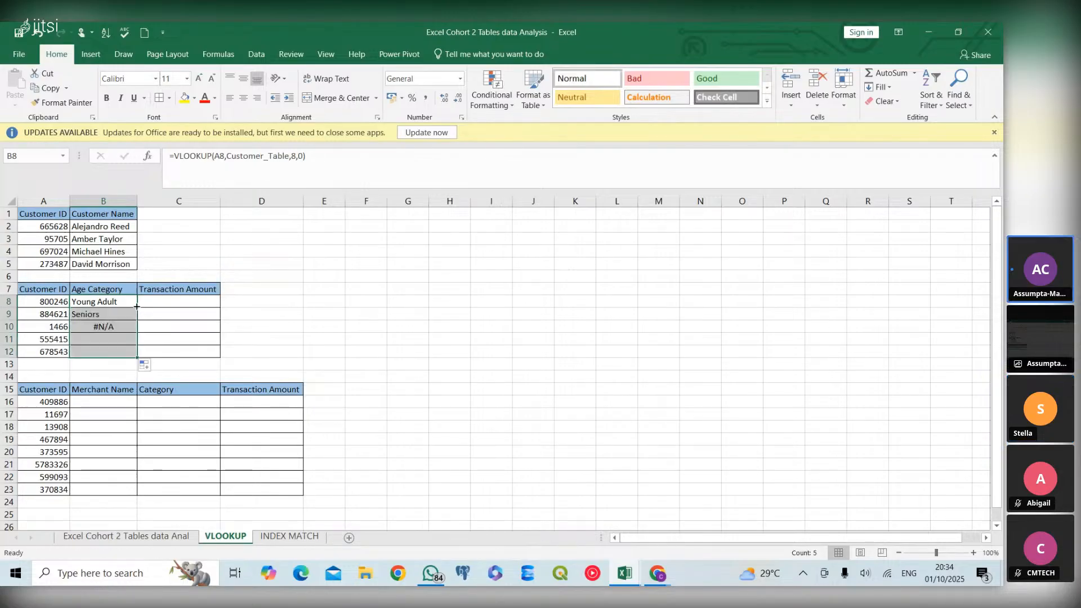
Examine the Age Category lookups in B10 and B12 and their Customer IDs in A10 and A12
left_click(117, 324)
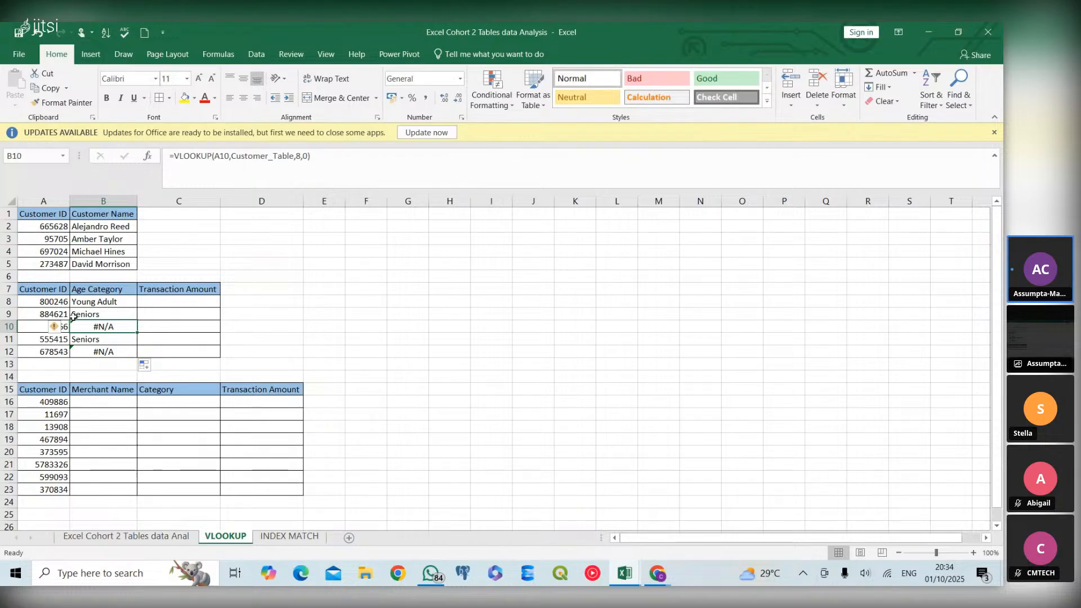
left_click(76, 354)
left_click(53, 325)
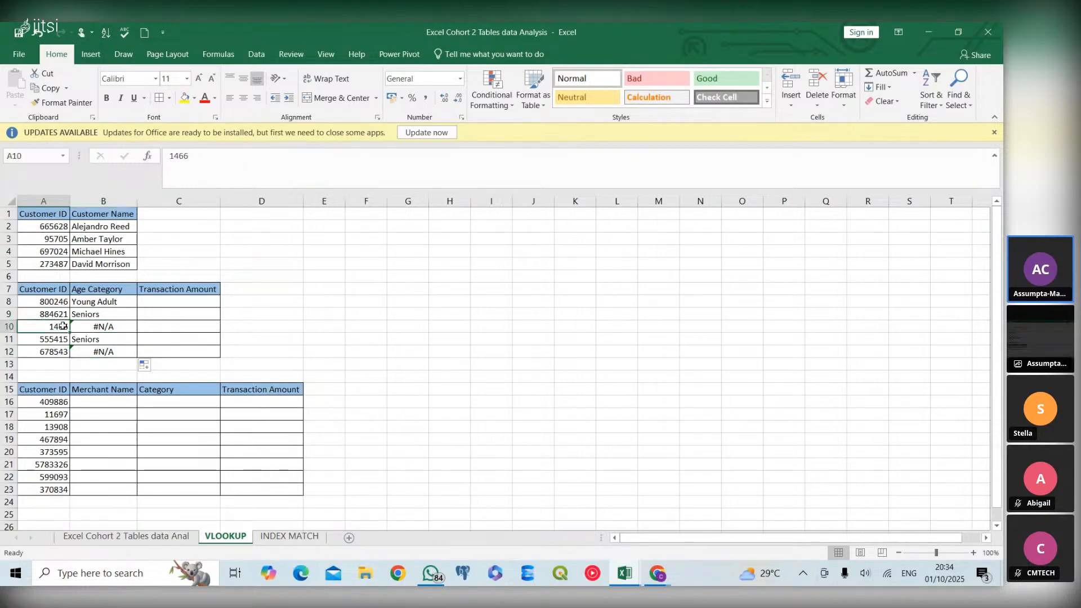
left_click(85, 329)
left_click(50, 350)
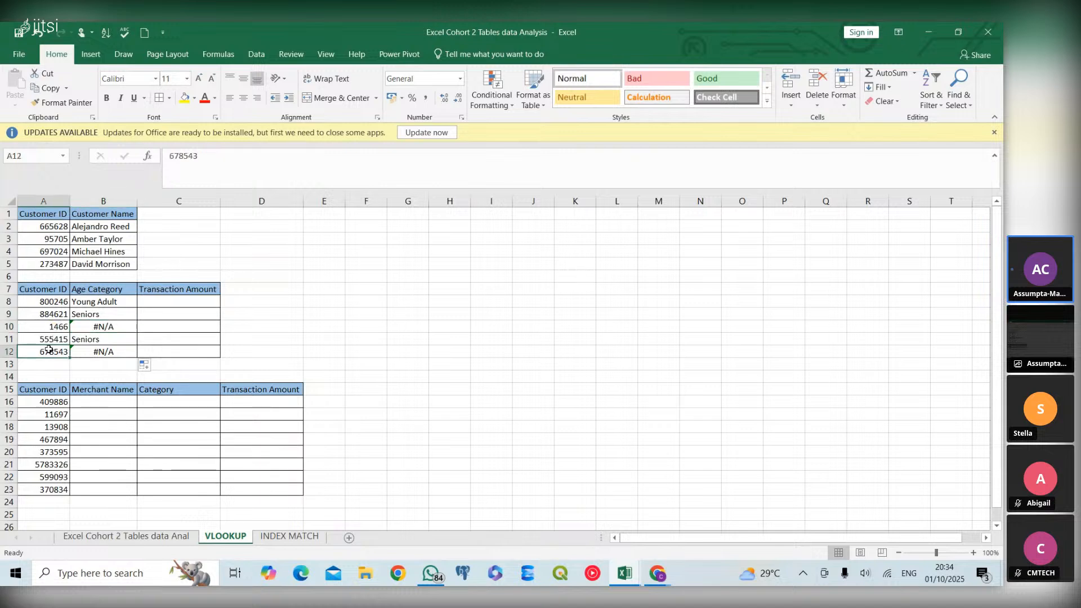
left_click(50, 326)
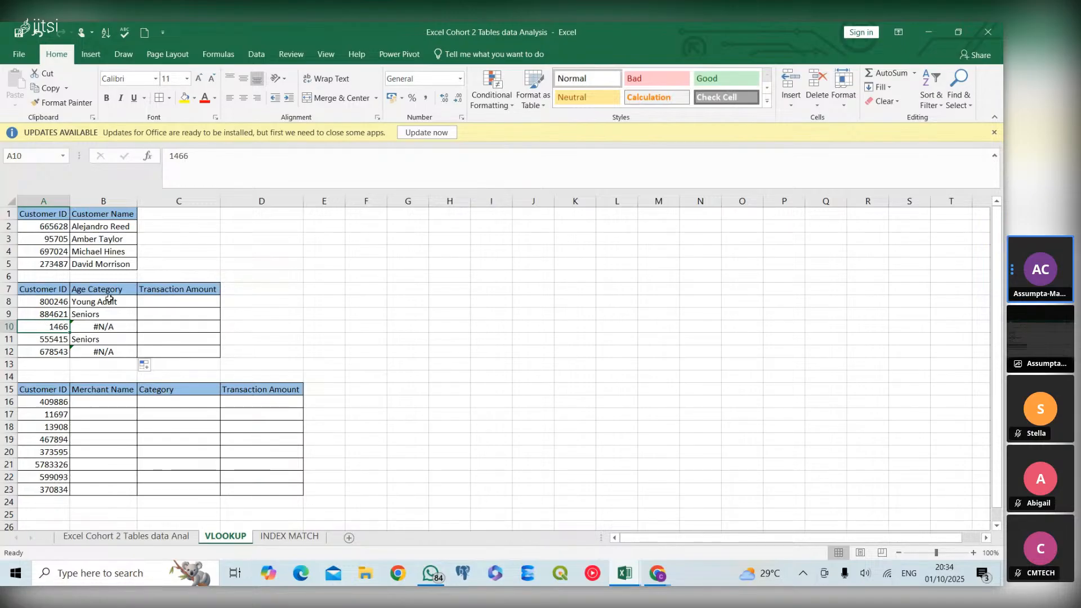
Wrap the Age Category VLOOKUP in B8 inside an IFERROR function
left_click(108, 302)
double_click(108, 302)
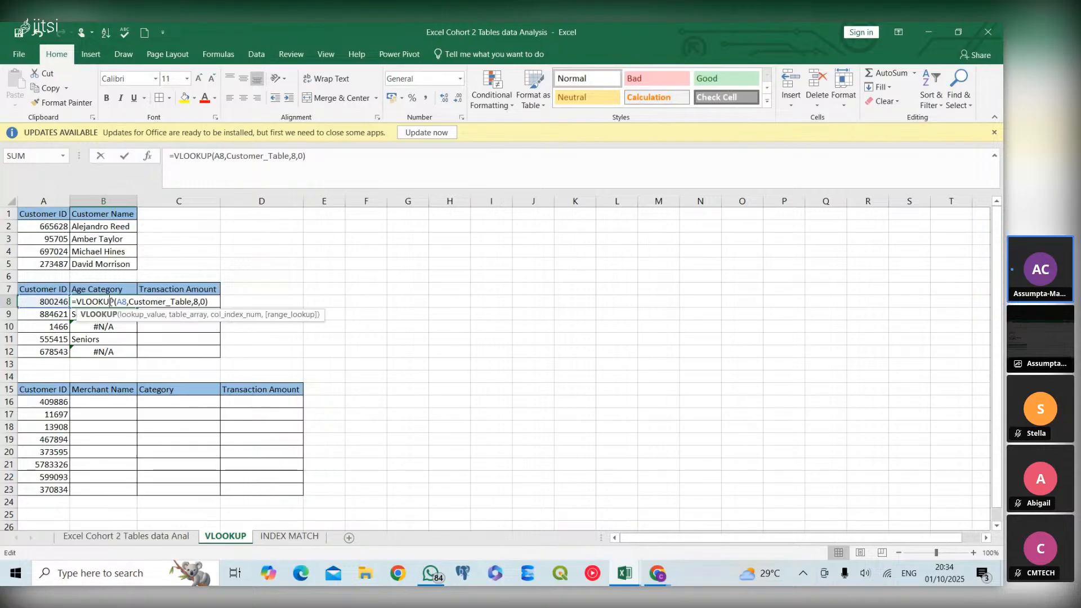
left_click(76, 298)
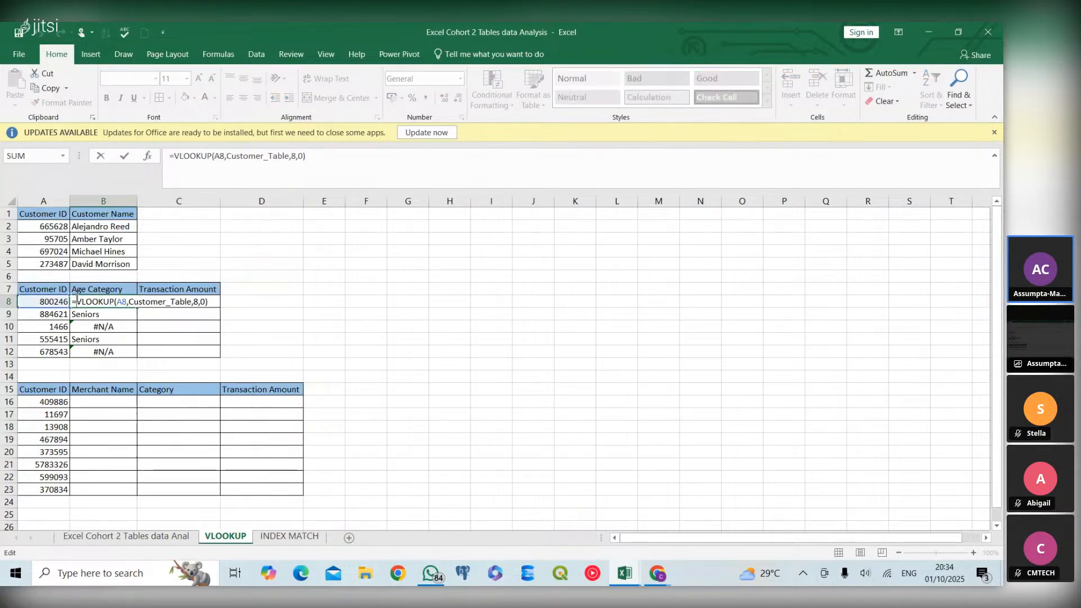
type("I")
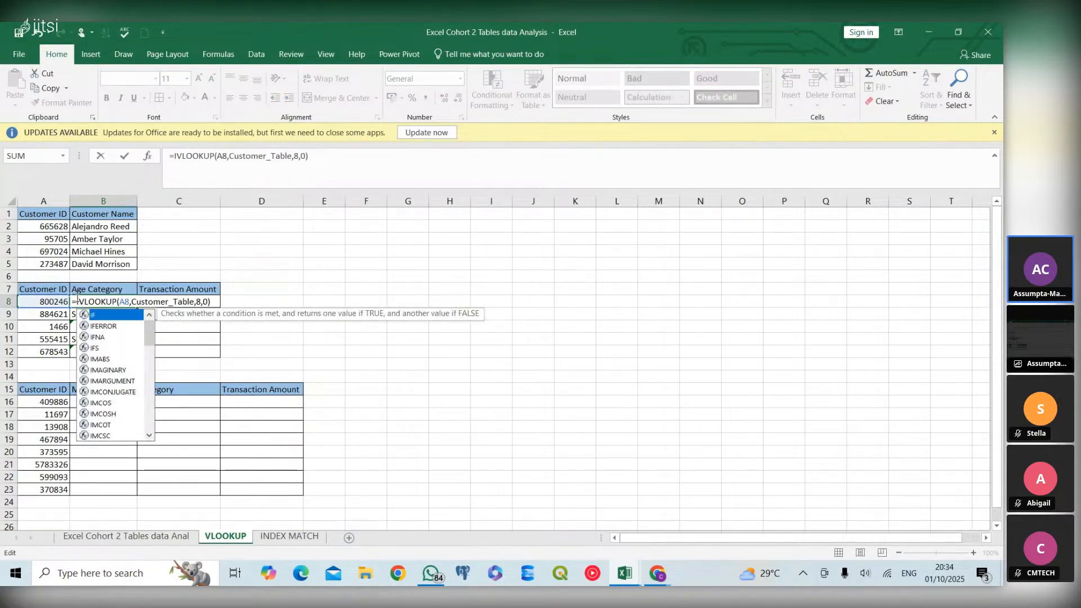
key("BackSpace")
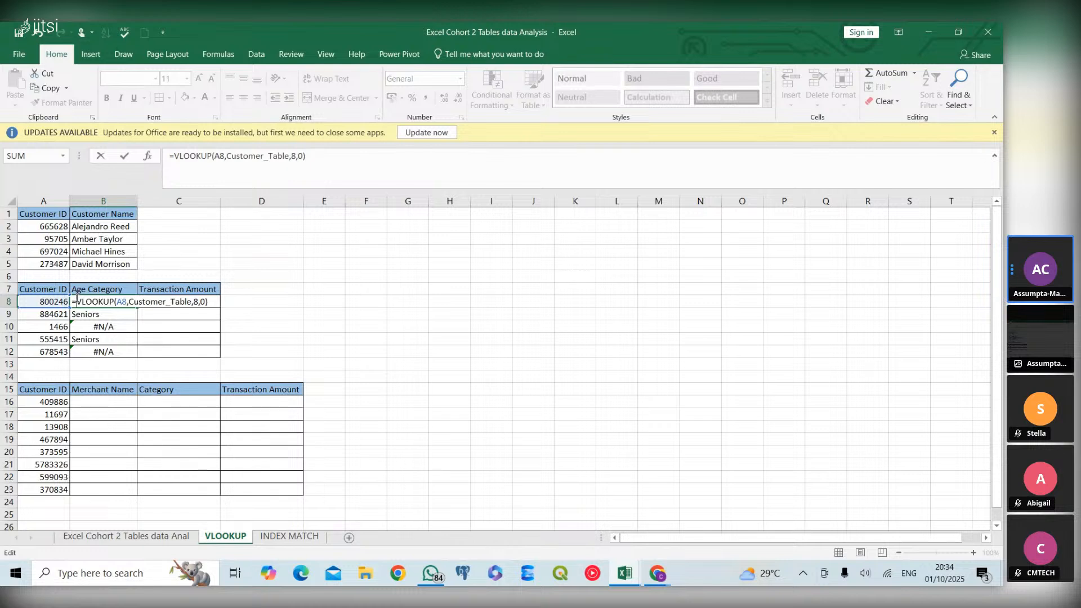
type("IF")
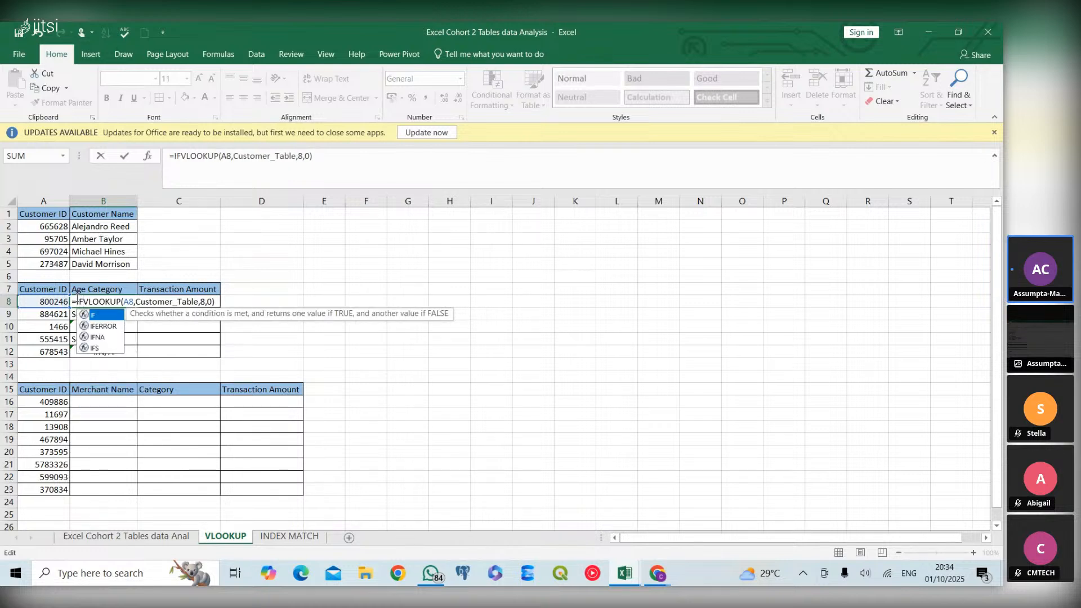
double_click(100, 326)
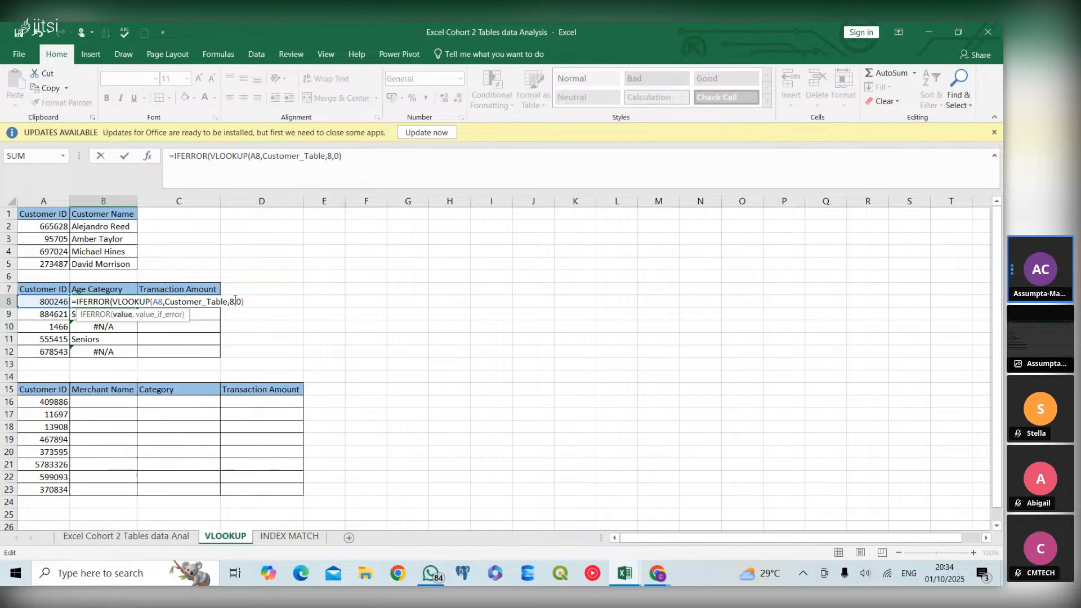
Complete the B8 IFERROR formula with "No data" as the value if error
type(",")
type("\"No data")
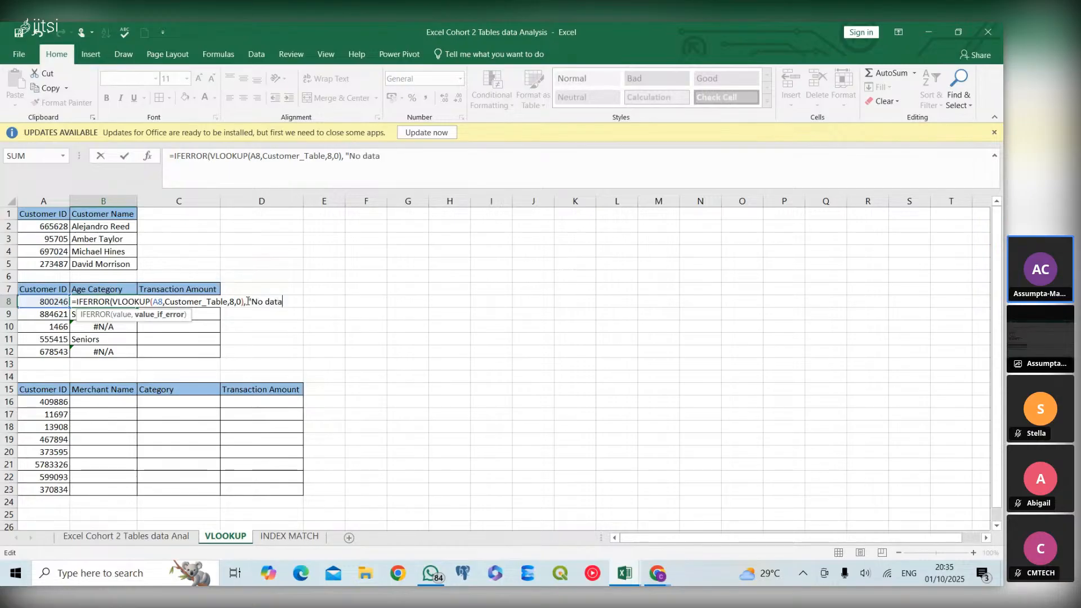
type("\")")
type("\"")
type(")")
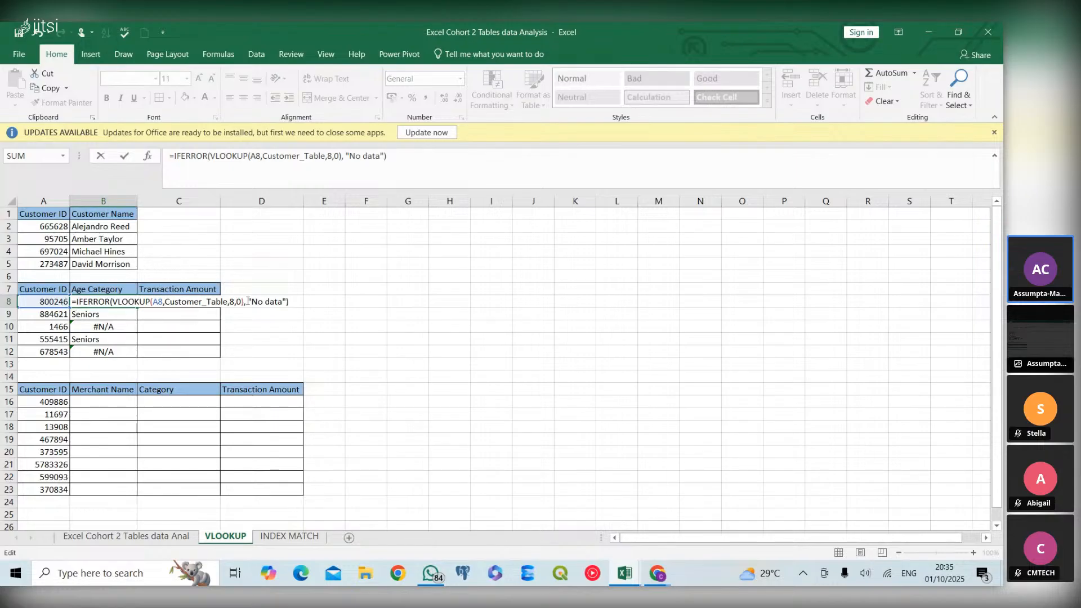
key("Return")
Fill the B8 formula down through B12 and check the Age Category results against their Customer IDs in rows 10 to 12
left_click(132, 303)
double_click(138, 308)
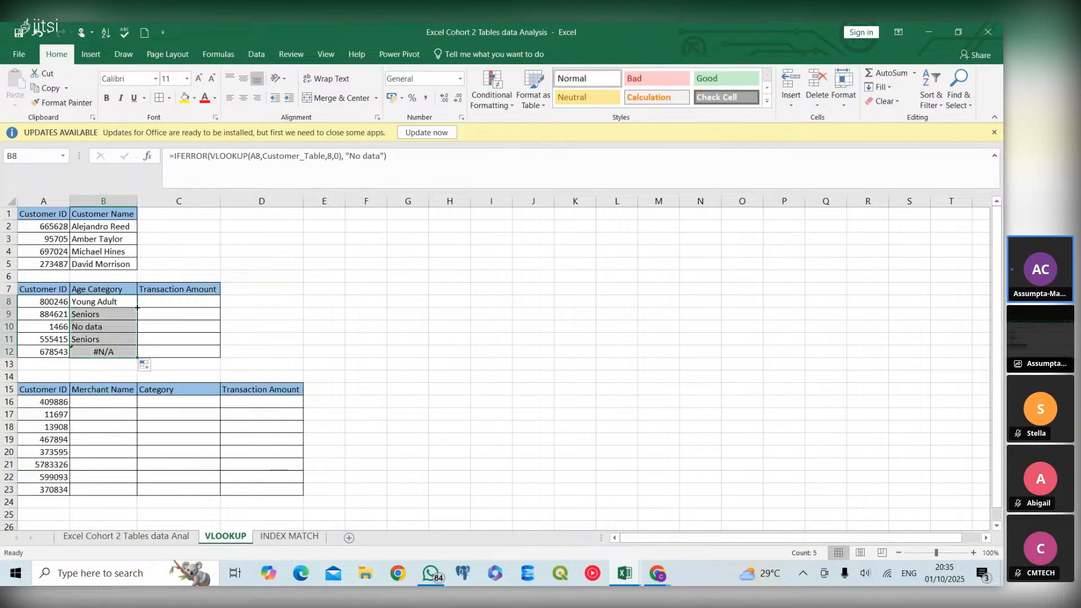
left_click(129, 345)
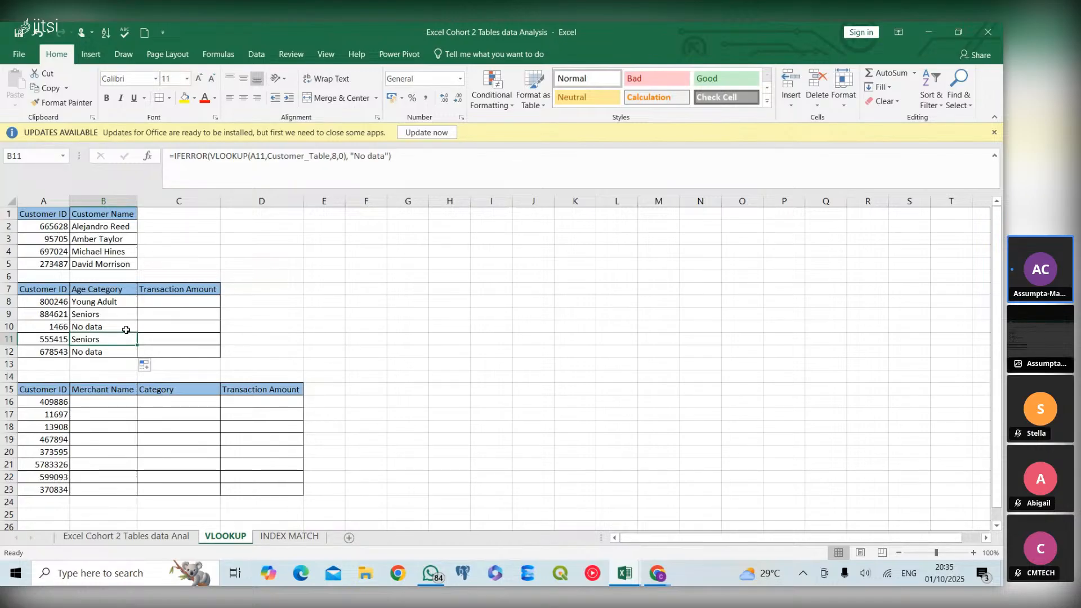
left_click_drag(126, 330, 52, 348)
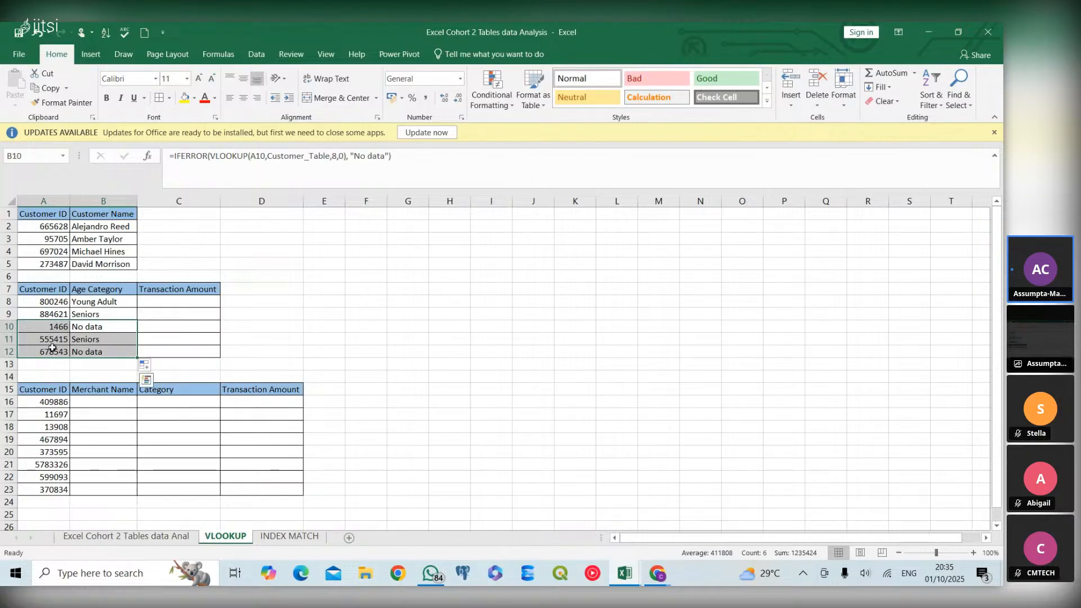
left_click(52, 348)
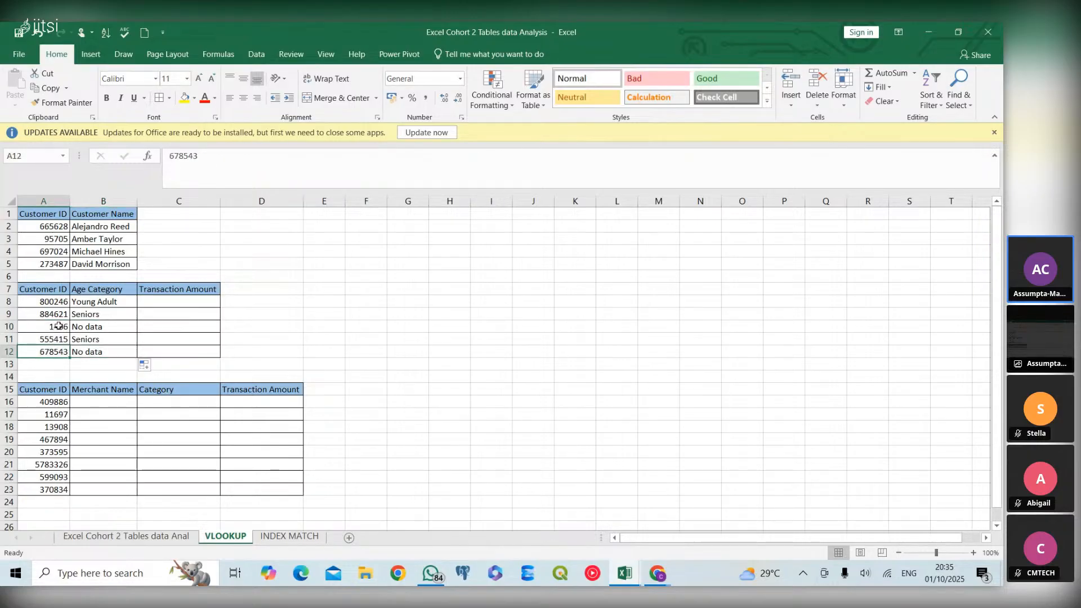
Start a VLOOKUP in C8 under Transaction Amount with A8 as the lookup value
left_click(177, 298)
type("=")
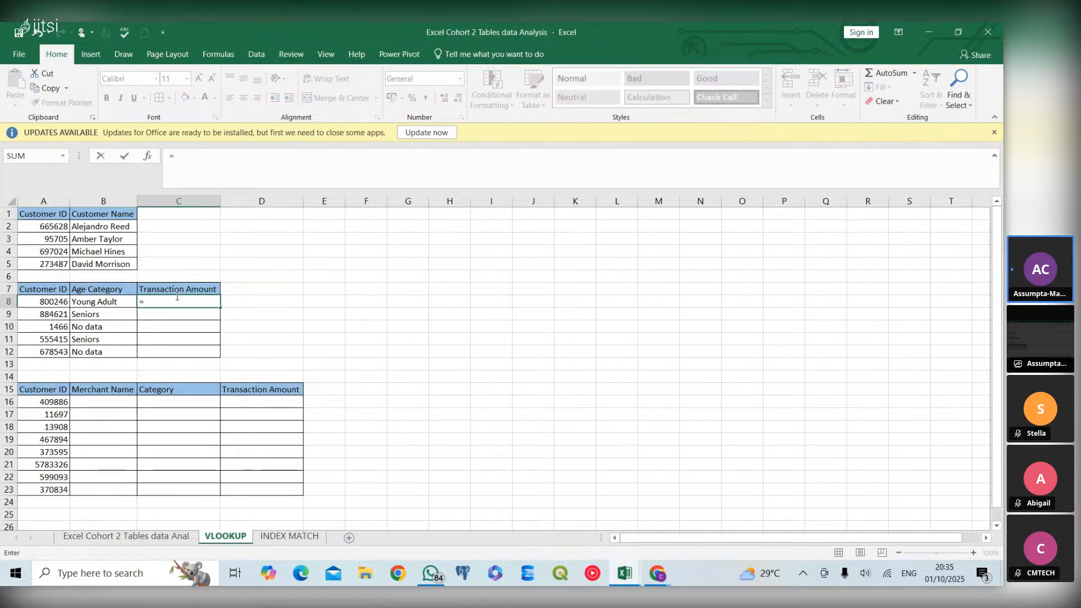
type("vlookup")
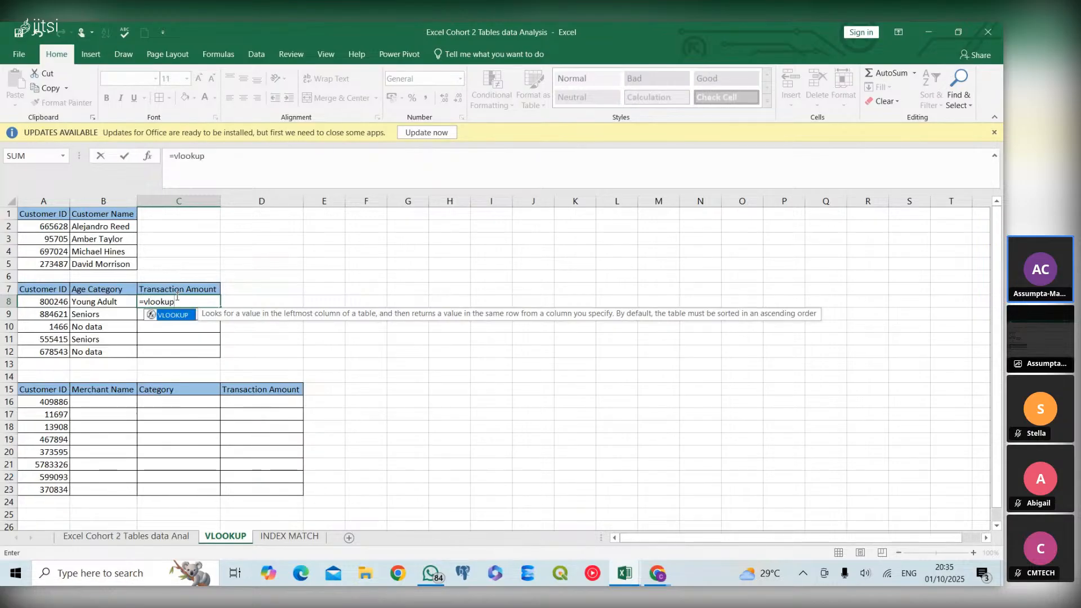
double_click(178, 316)
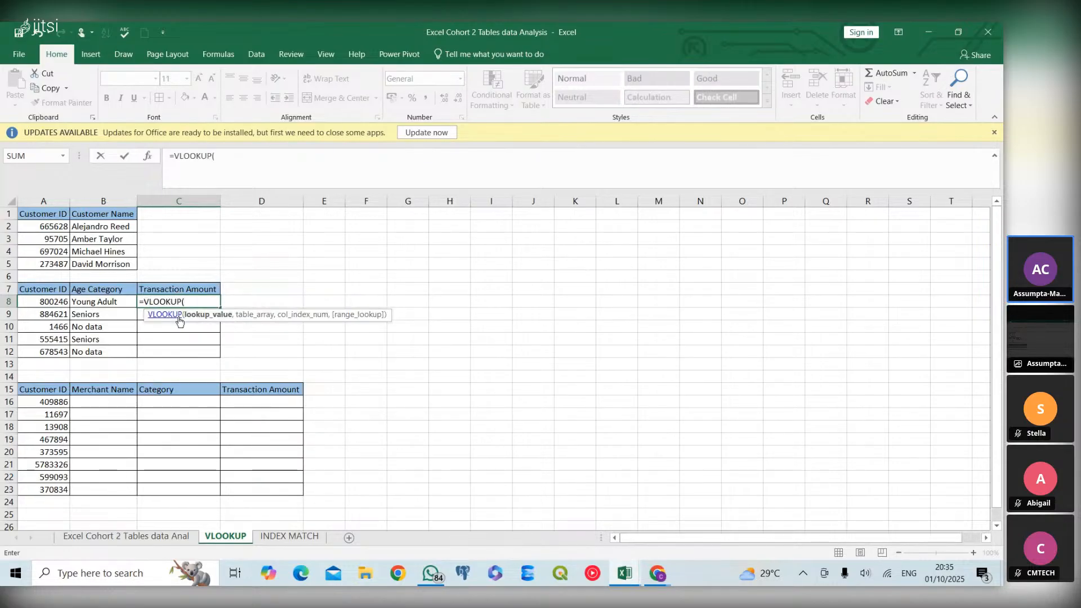
left_click(60, 304)
type(",")
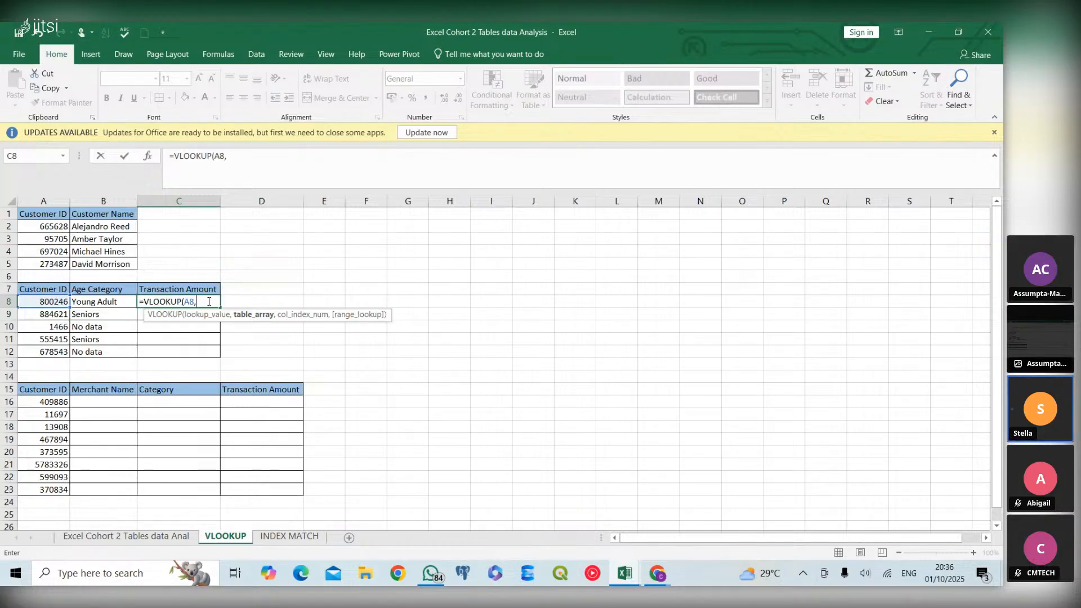
type("cus")
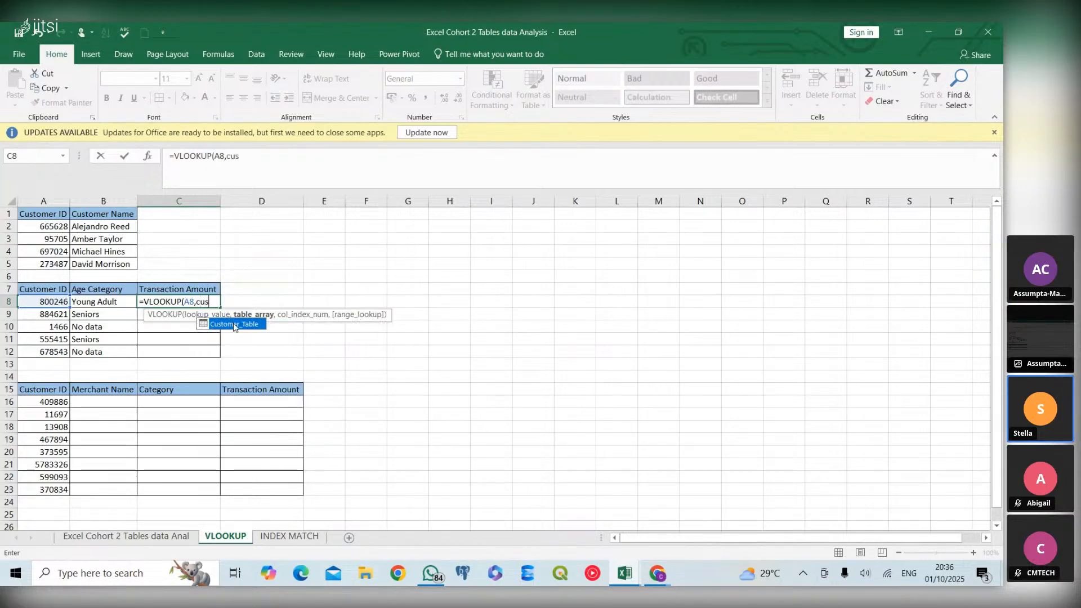
Enter the whole Customer_Table as the table array of the C8 VLOOKUP, without a column specifier
double_click(234, 325)
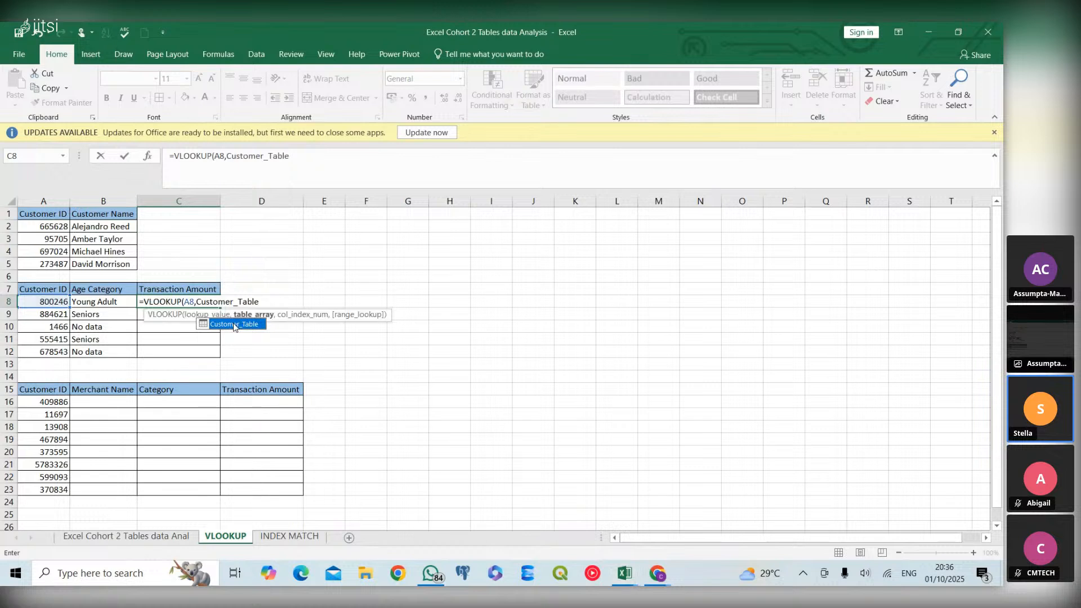
type("[")
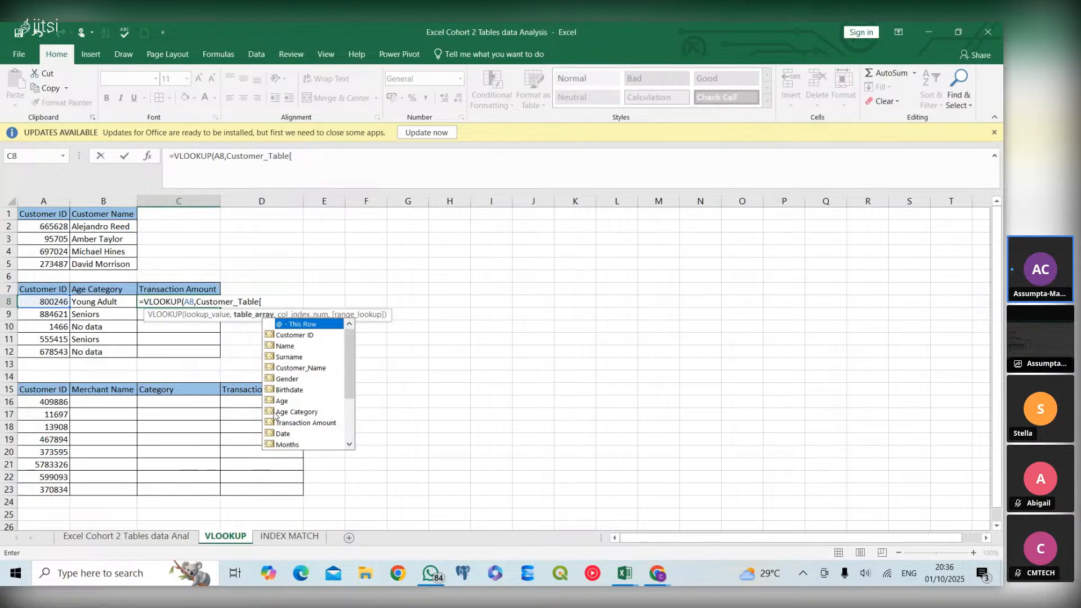
left_click(276, 301)
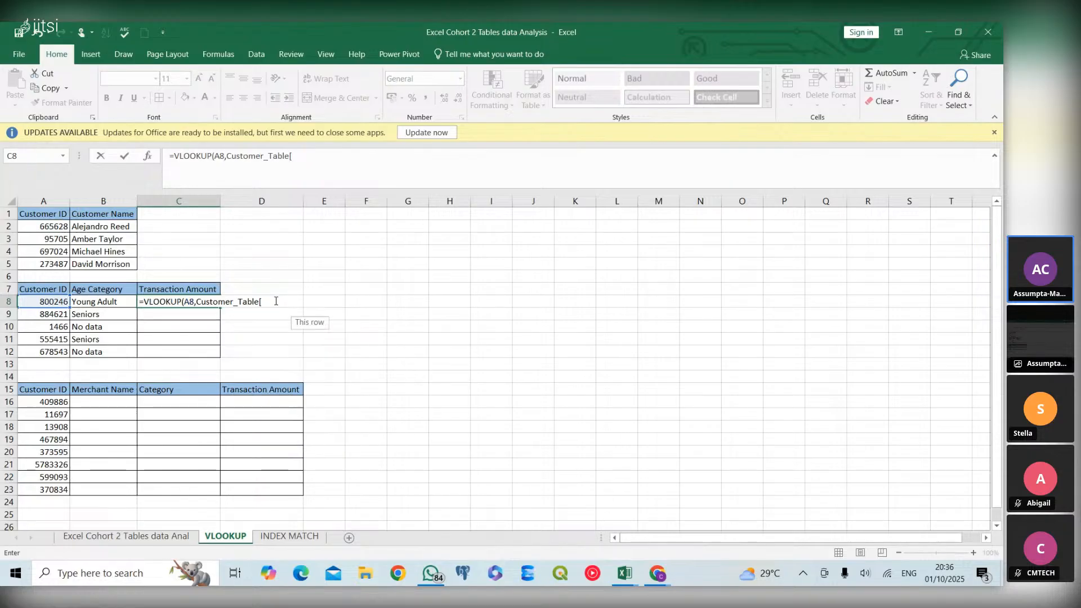
key("BackSpace")
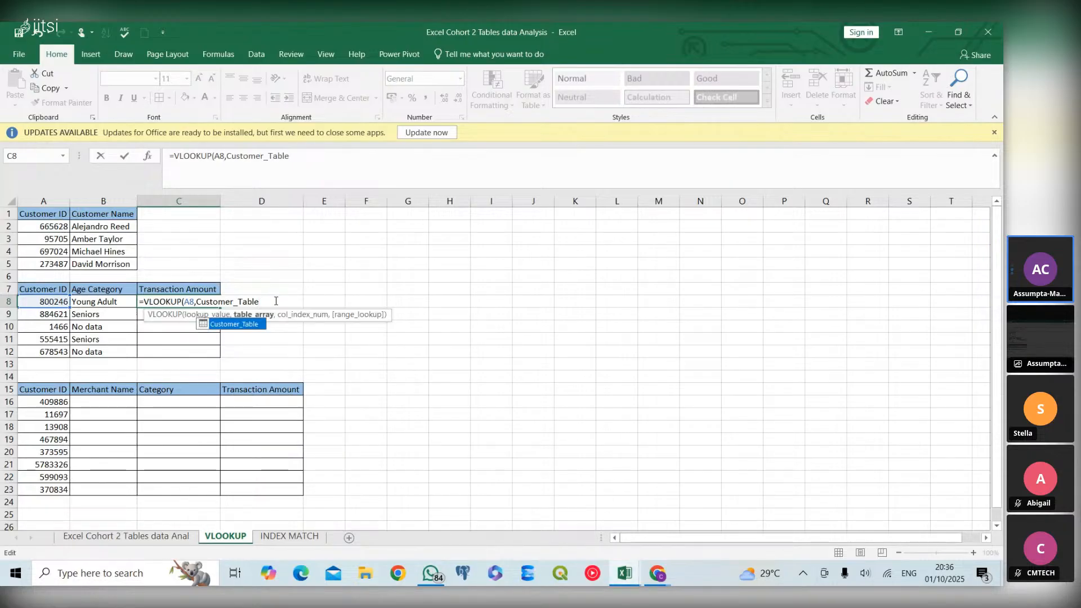
Finish the C8 VLOOKUP with column index 9 and exact match 0, and fill it down through C12
type(",9")
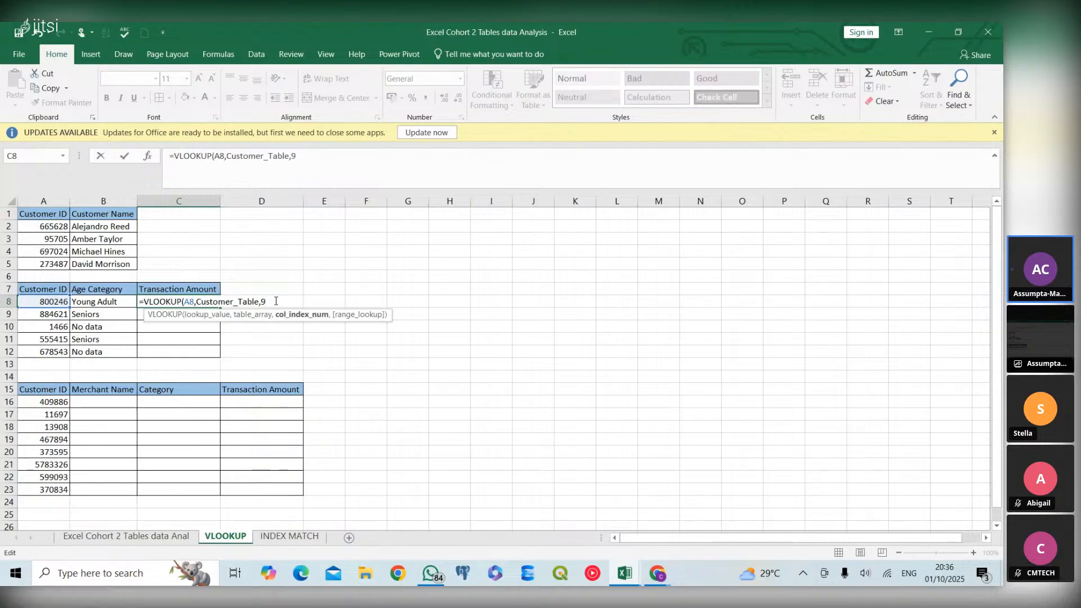
type(",")
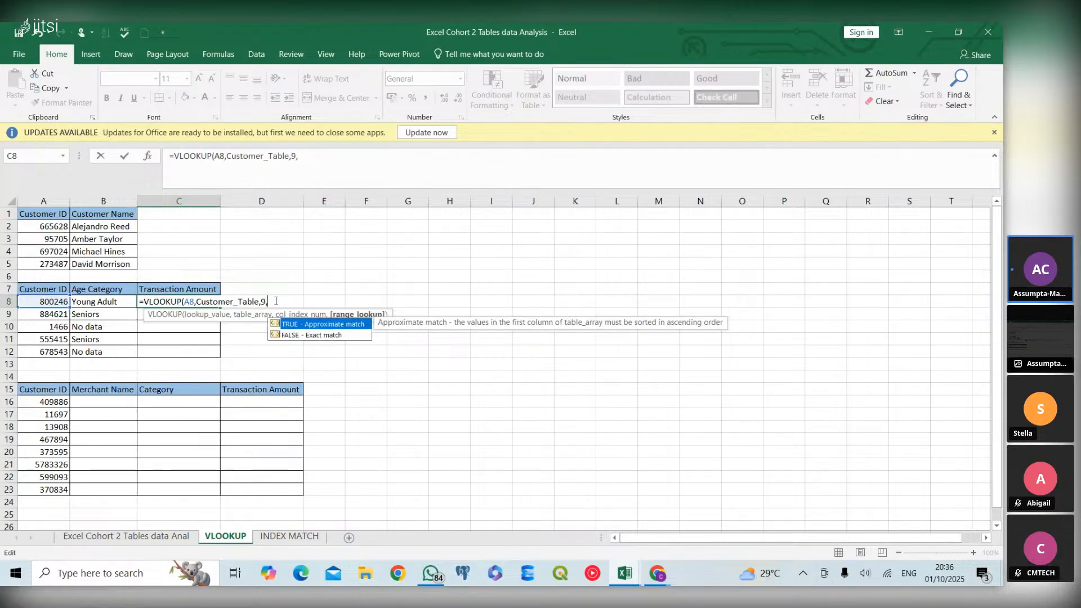
type("0)")
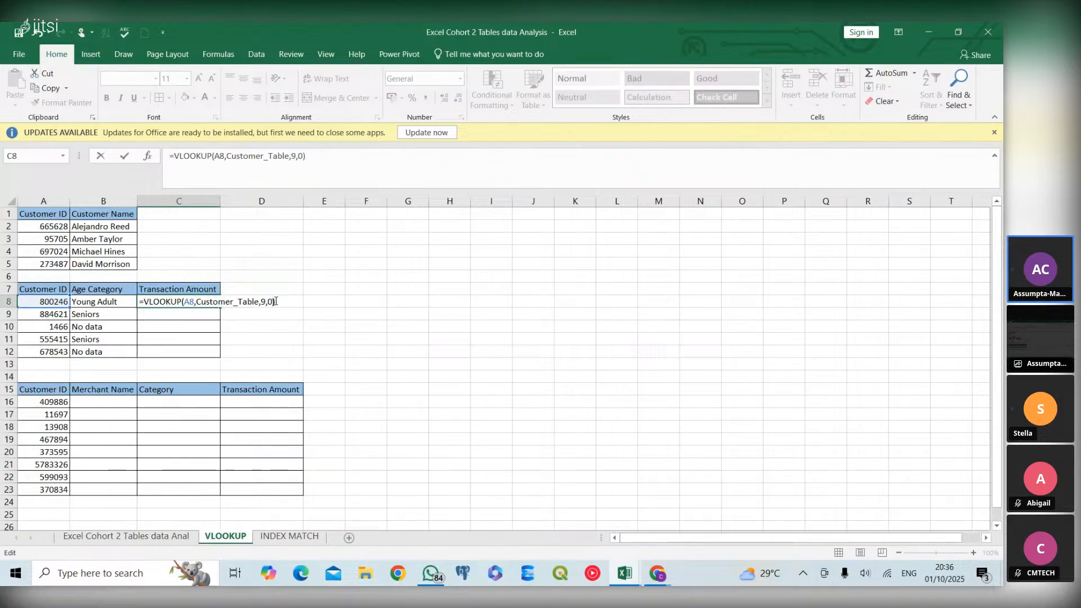
key("Return")
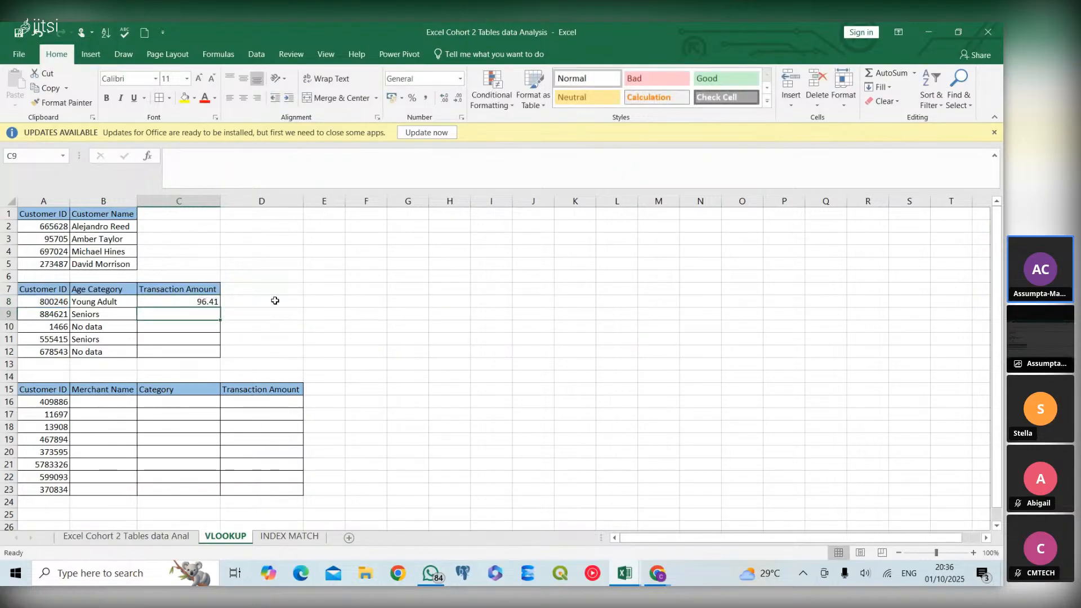
left_click(213, 302)
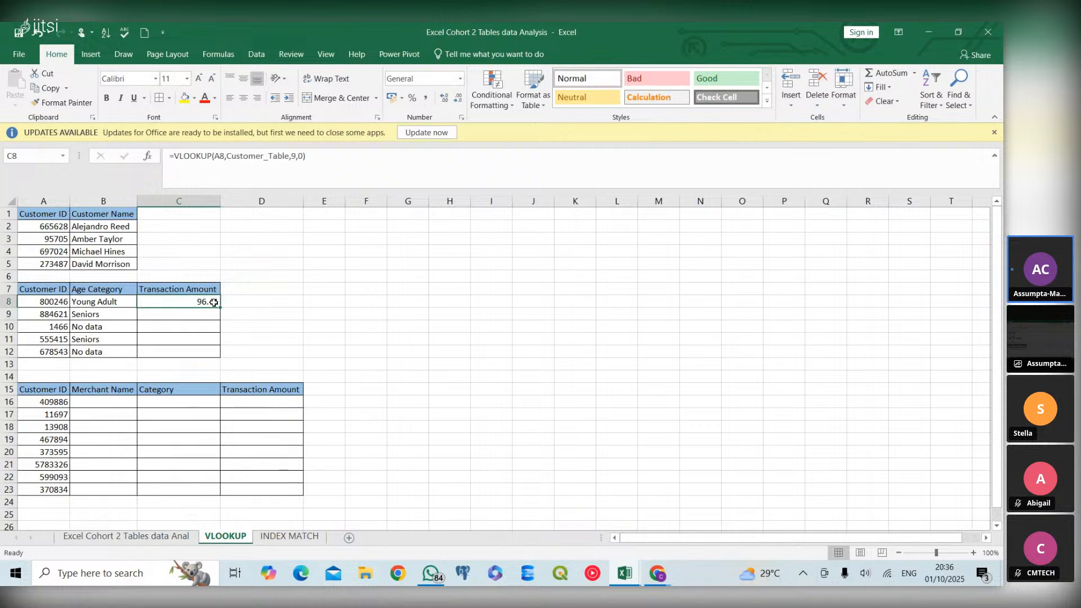
double_click(219, 307)
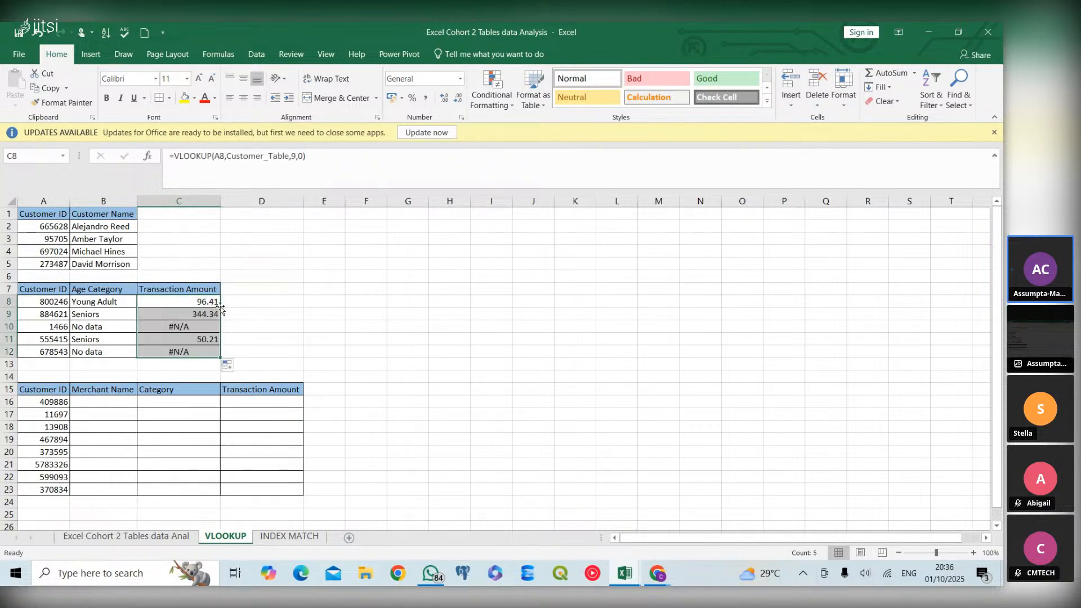
Wrap the Transaction Amount VLOOKUP in C8 inside an IFERROR function
double_click(163, 302)
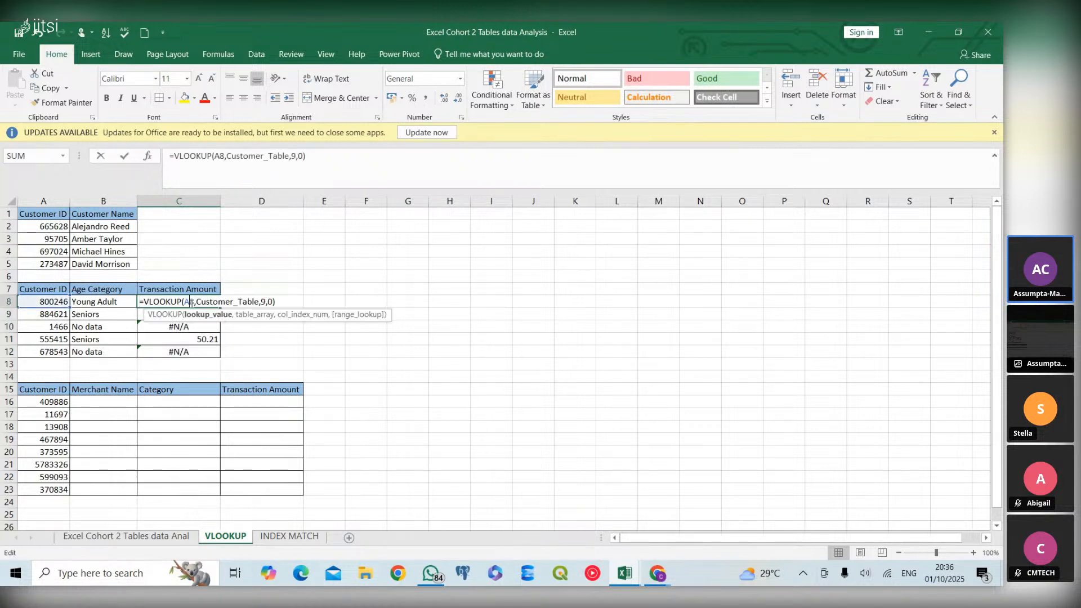
left_click(144, 302)
type("if")
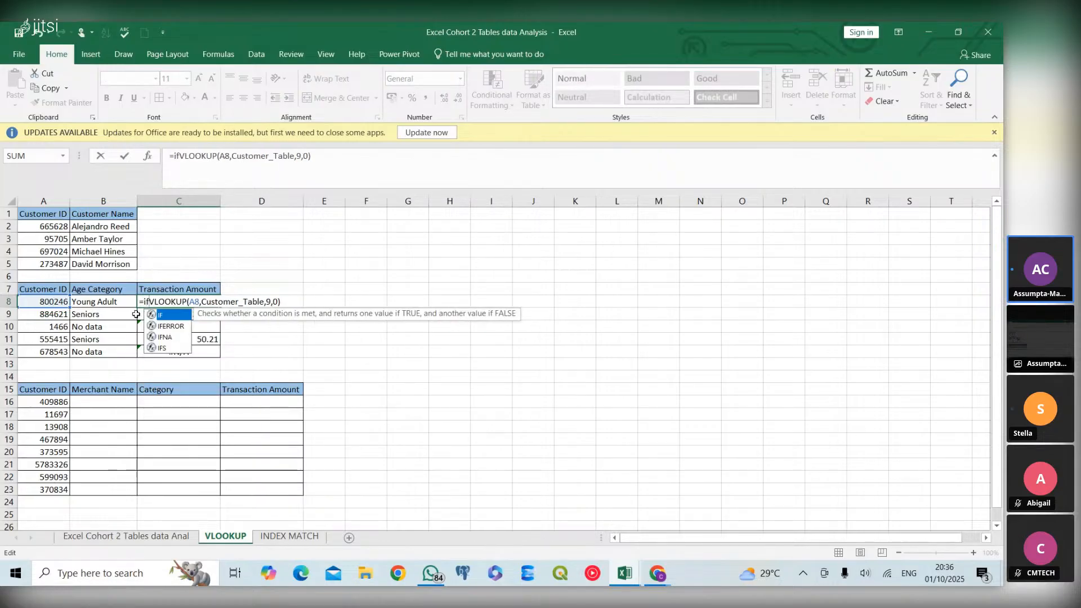
double_click(162, 324)
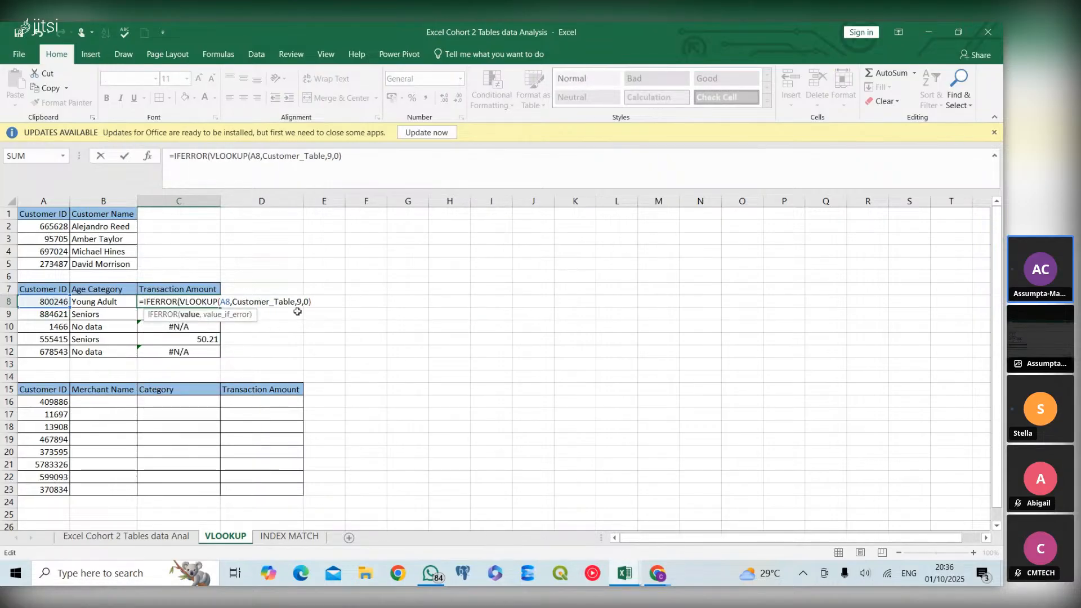
Try to complete the C8 IFERROR formula with an unquoted hyphen as the value if error
left_click(317, 306)
type(", -")
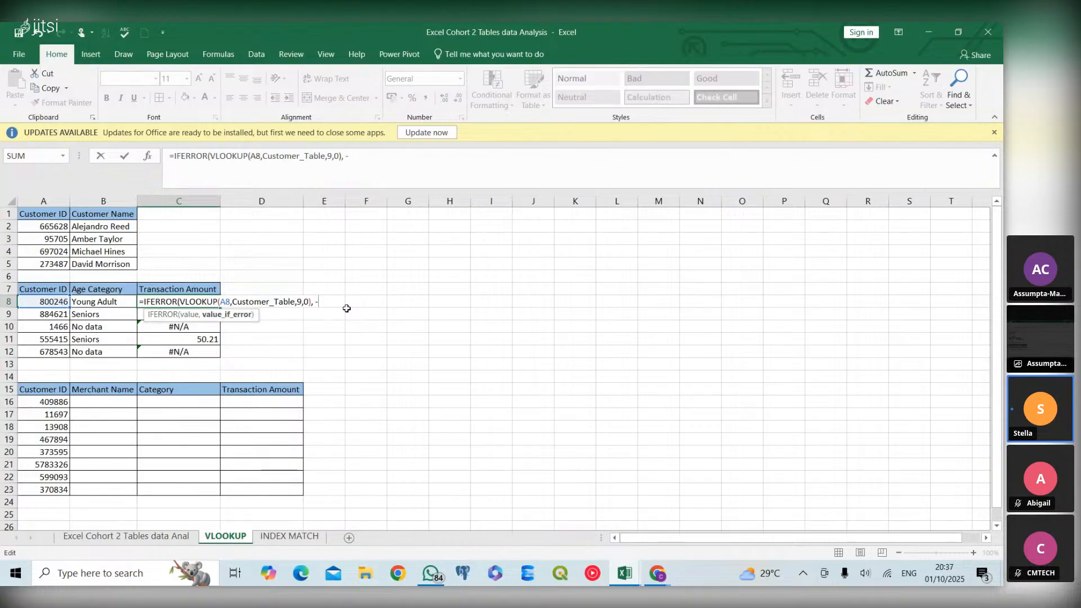
type(")")
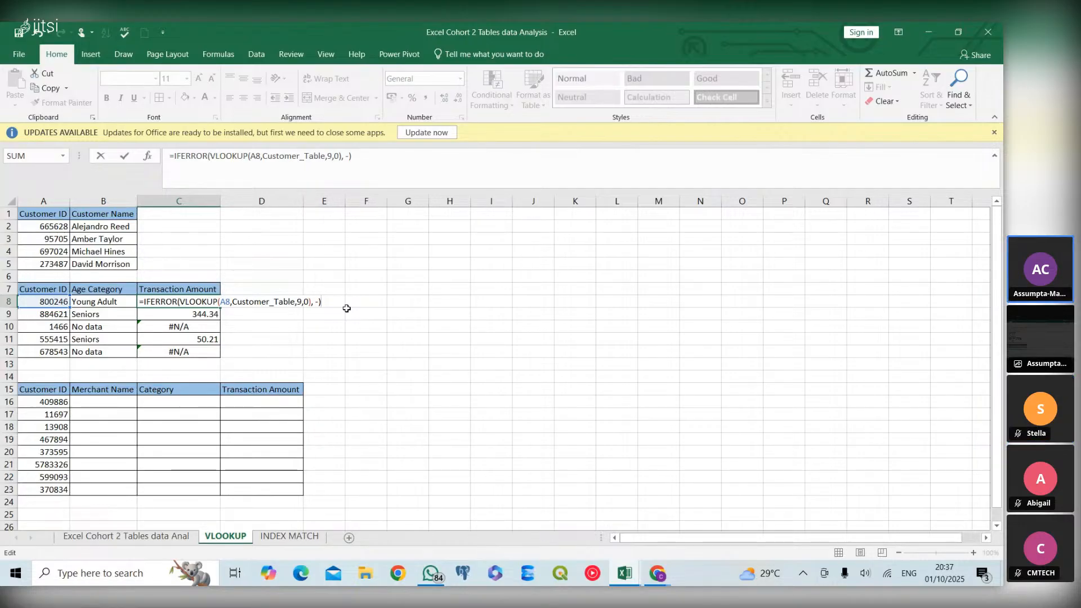
key("Return")
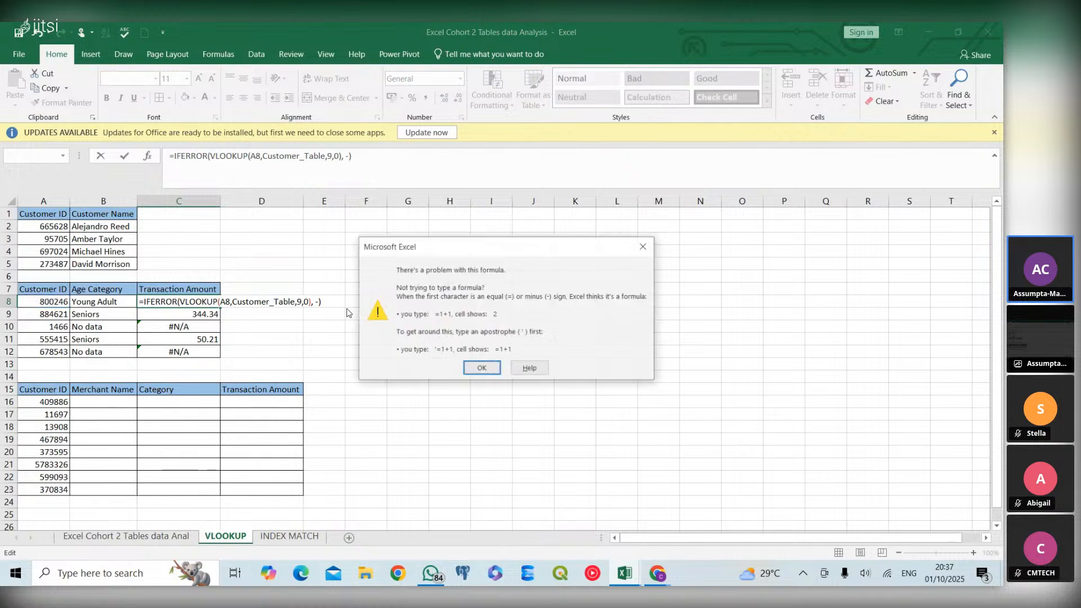
left_click(482, 369)
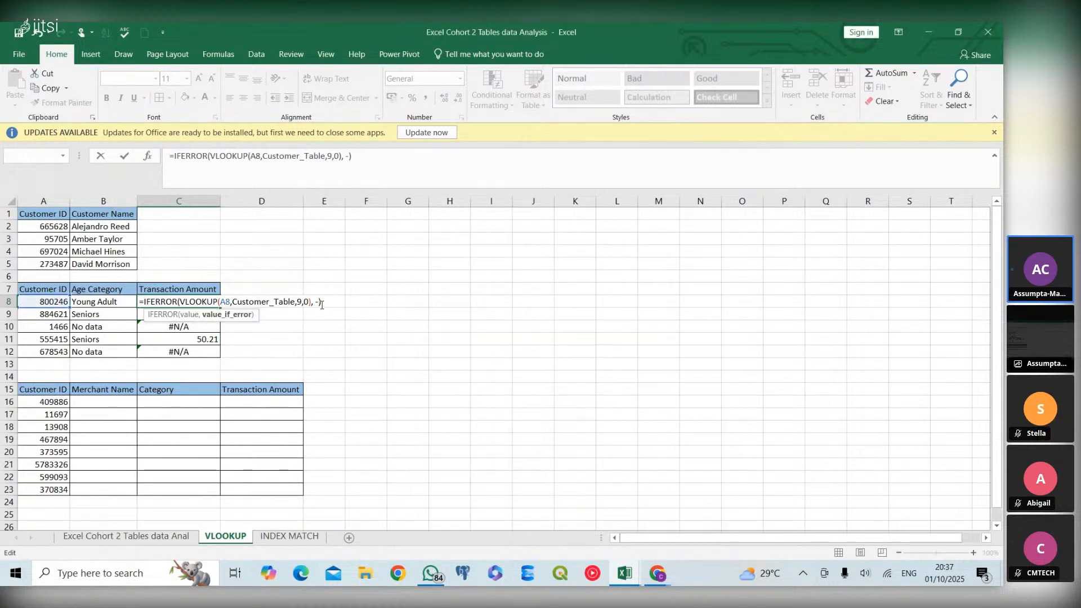
Enclose the C8 fallback in quotation marks as " -" and fill the formula down through C12
type("\"")
left_click(315, 302)
type("\"")
key("Return")
left_click(217, 302)
double_click(220, 306)
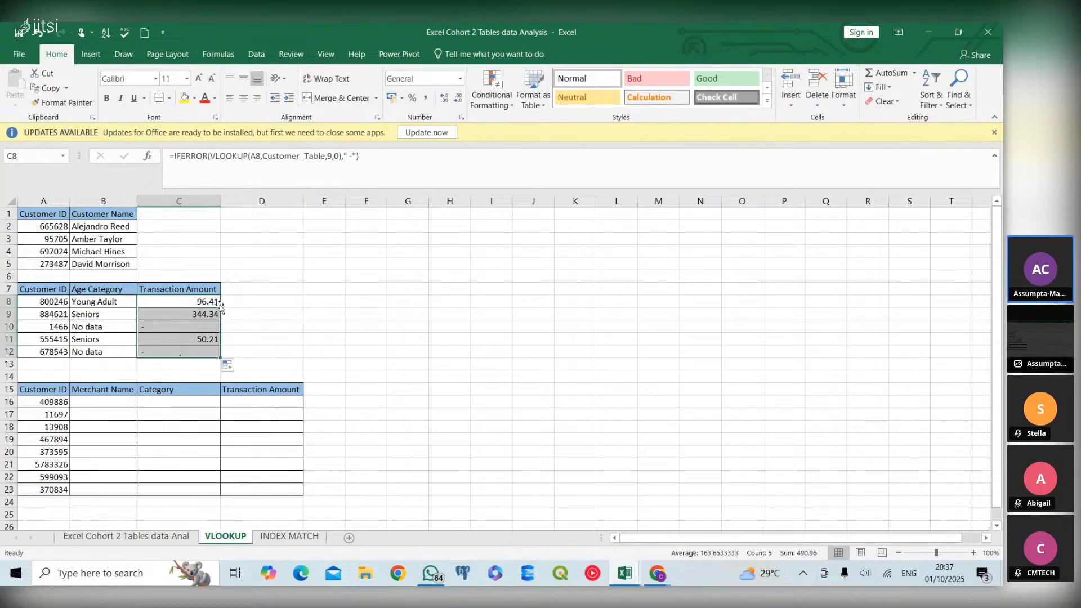
Start a VLOOKUP formula in B16 for Merchant Name with A16 as the lookup value and Customer_Table as the table array
left_click(195, 349)
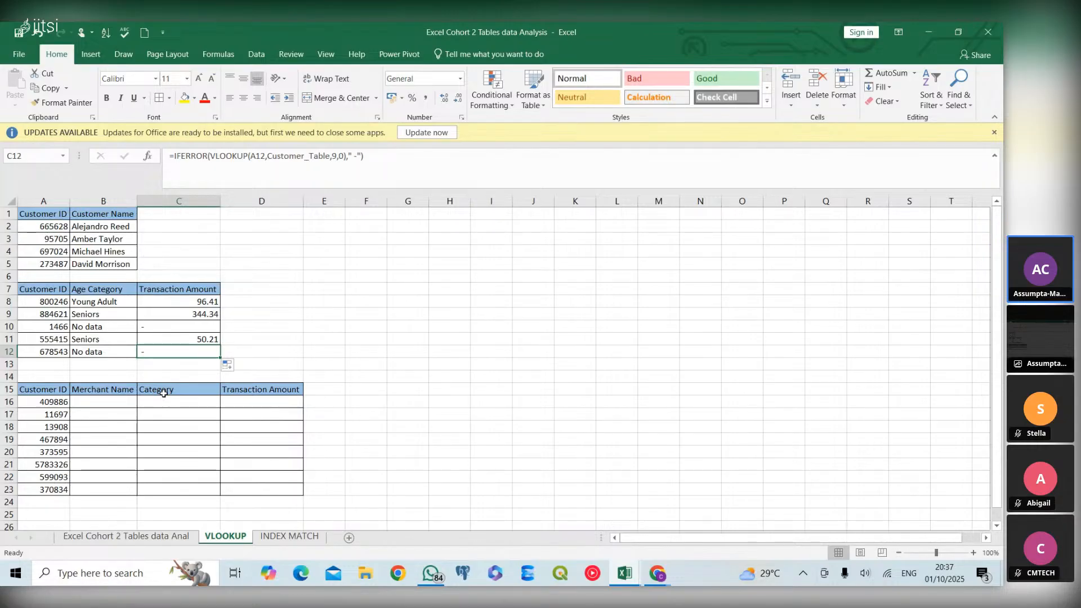
left_click(95, 403)
type("=vlo")
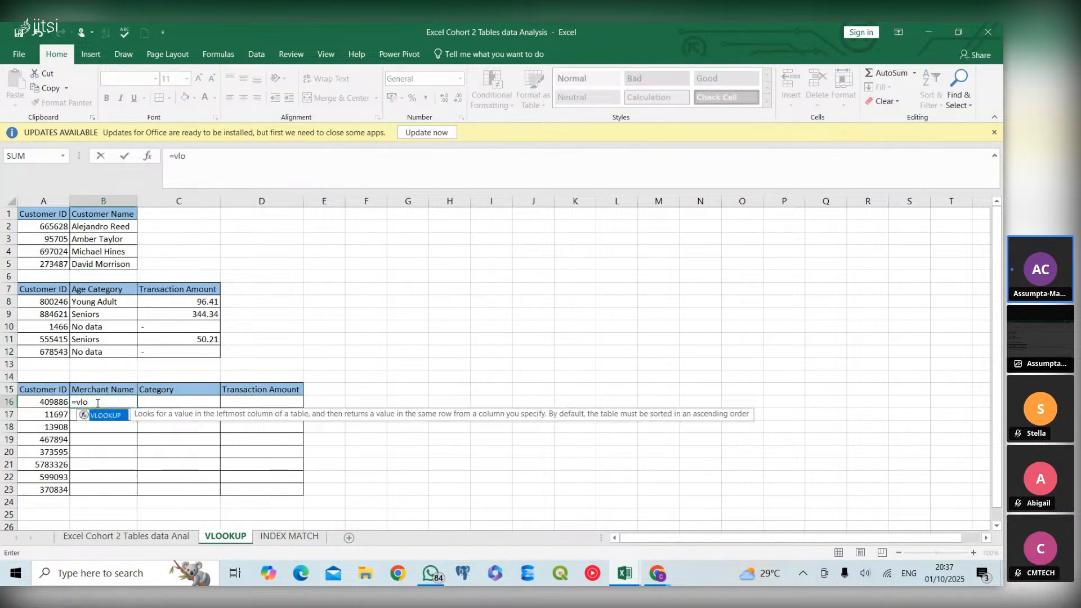
double_click(107, 415)
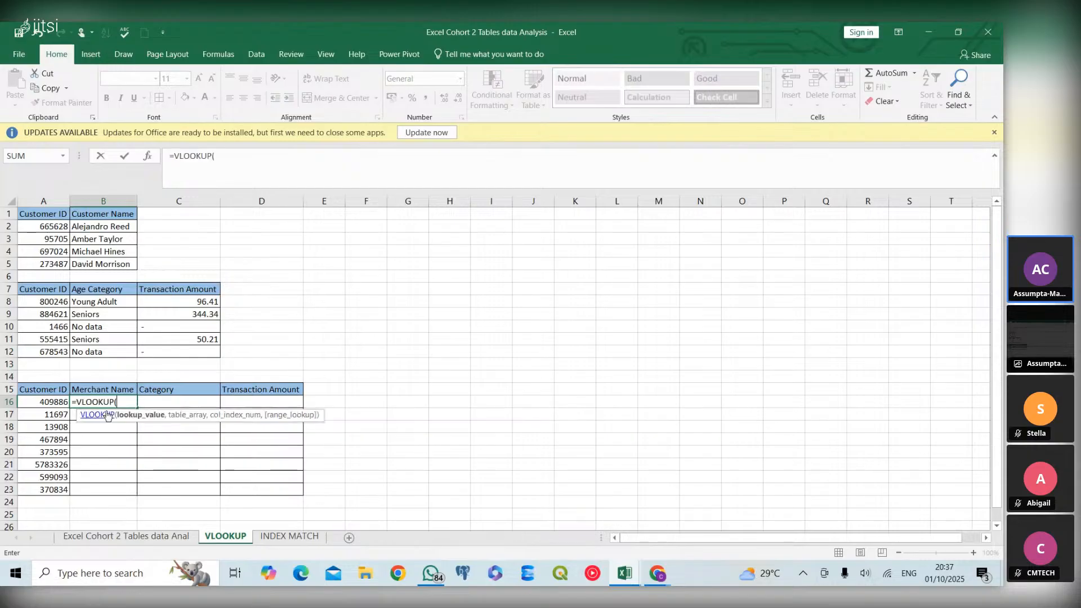
left_click(44, 401)
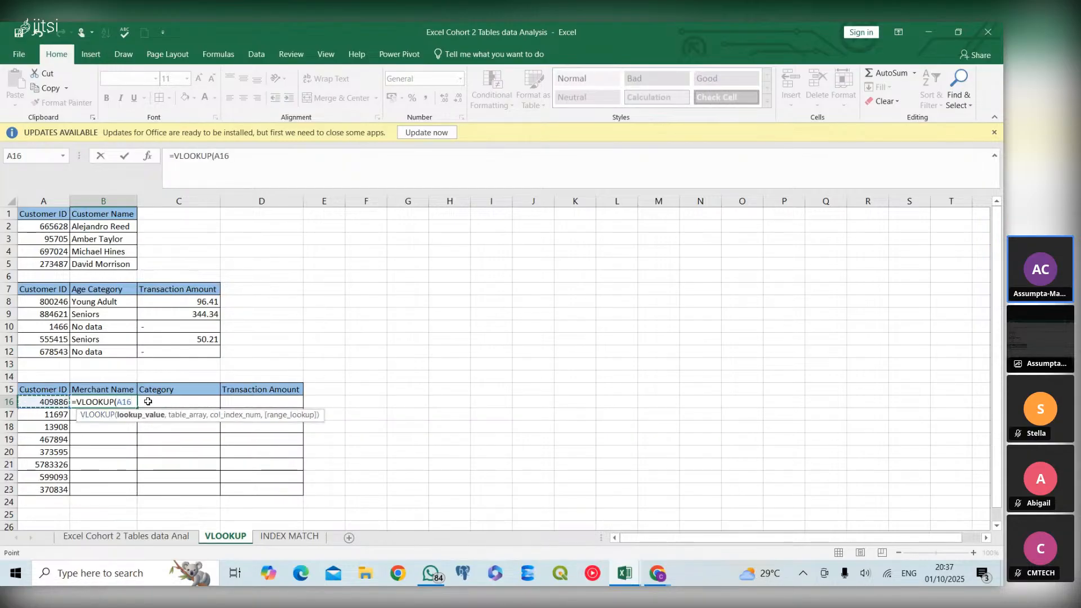
type(",")
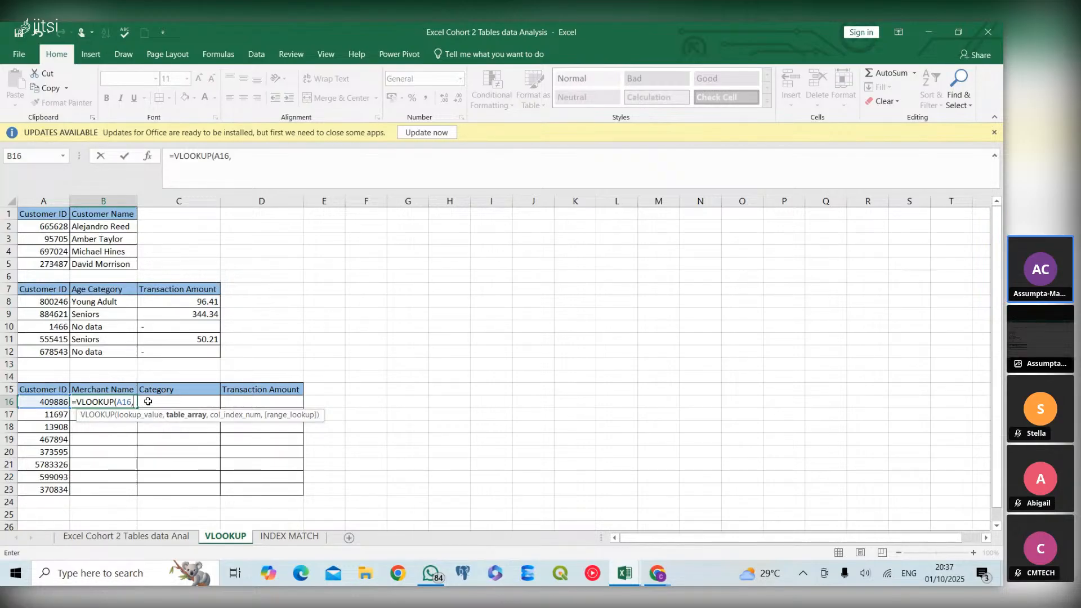
type("cust")
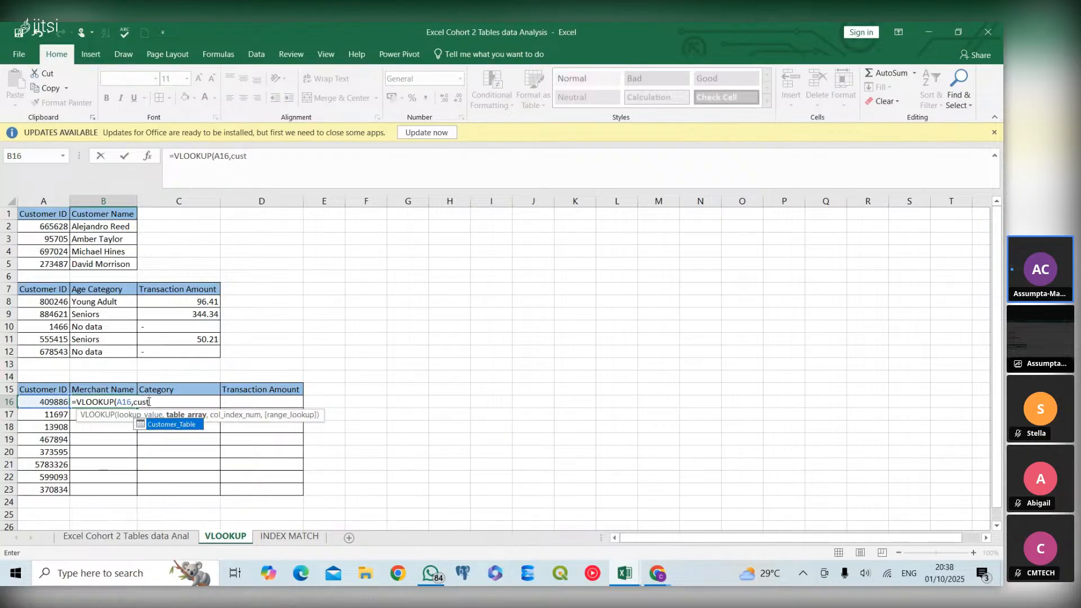
double_click(179, 427)
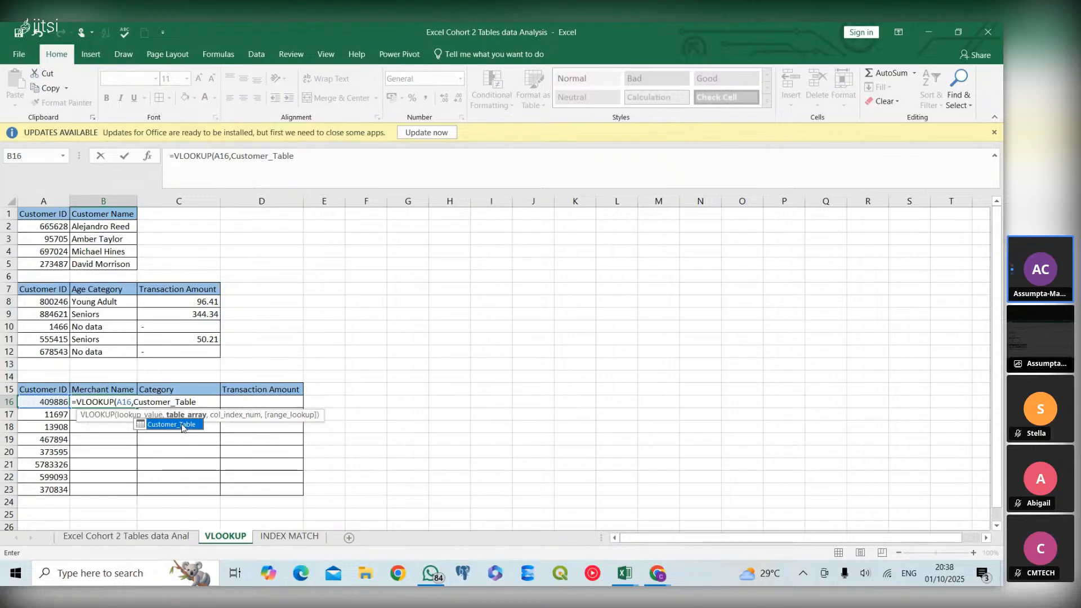
Examine the list of Customer_Table columns to work out the position of the Merchant Name column
type("[")
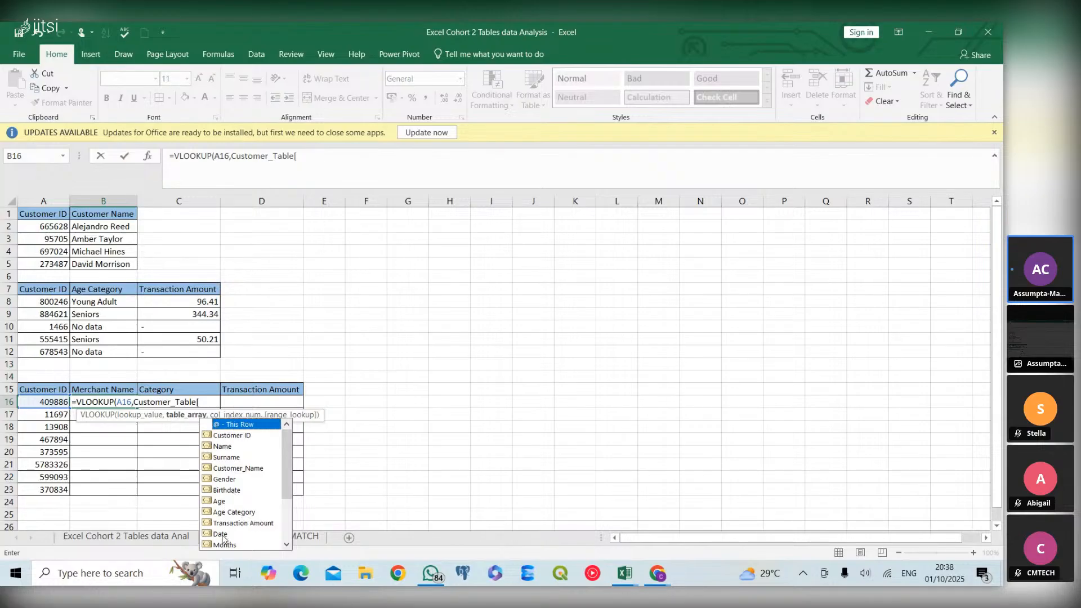
left_click(287, 545)
left_click(287, 545)
left_click(287, 545)
left_click(288, 545)
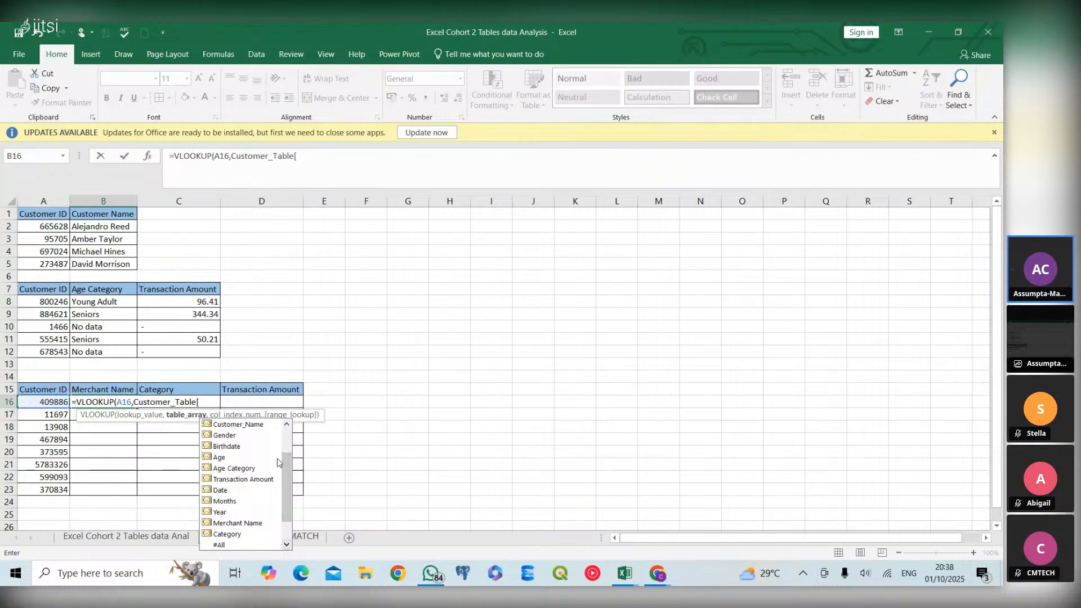
left_click(287, 425)
left_click(287, 425)
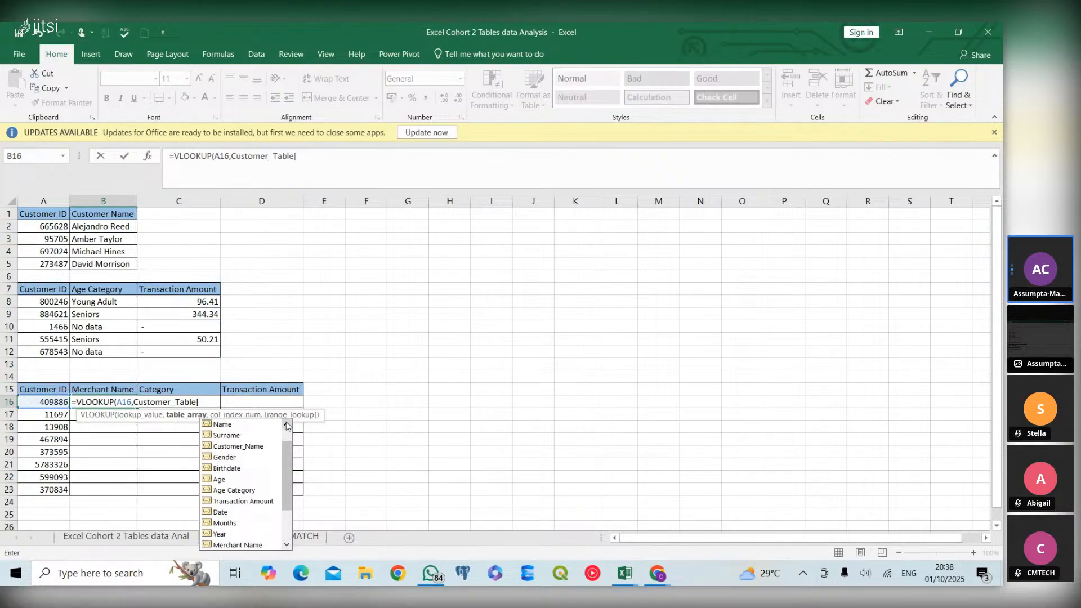
left_click(287, 426)
left_click(287, 425)
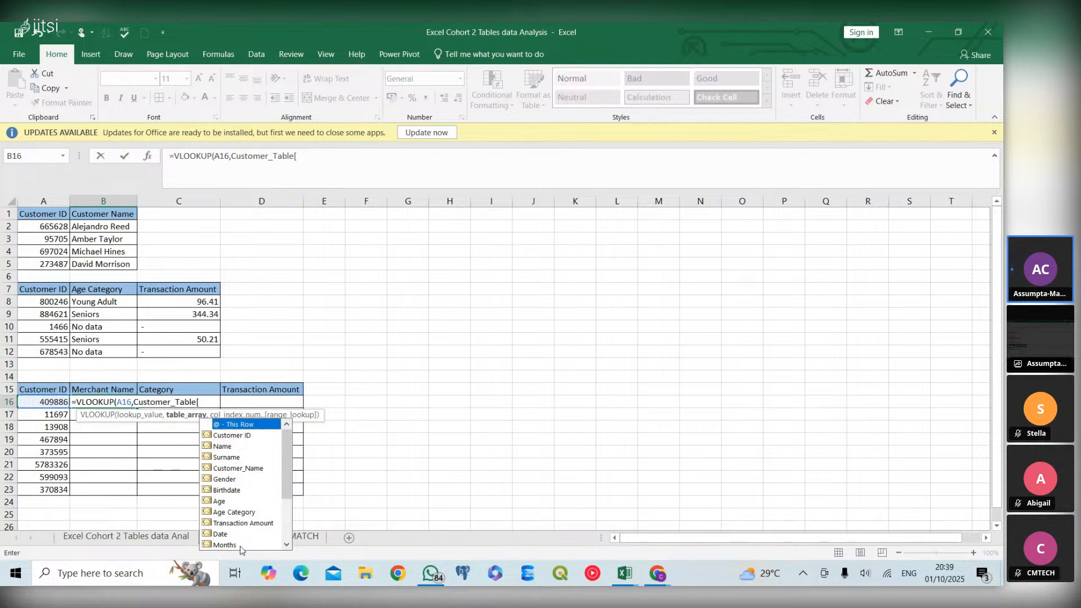
left_click(287, 545)
left_click(287, 545)
left_click(287, 545)
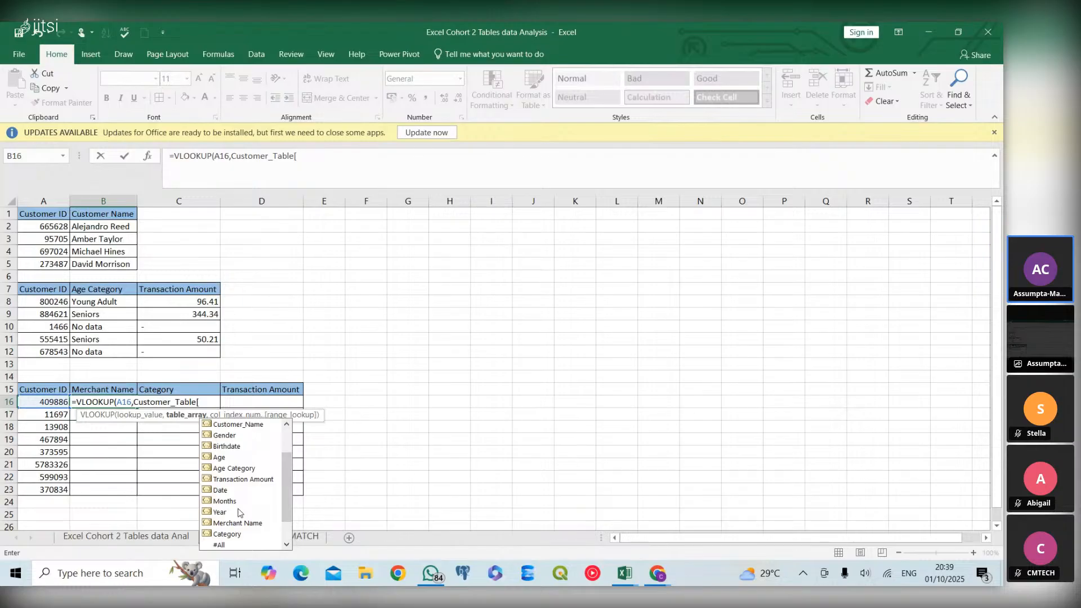
Remove the opening bracket after Customer_Table and complete the B16 VLOOKUP with column index 13 and exact match 0
left_click(204, 404)
key("BackSpace")
type(",13")
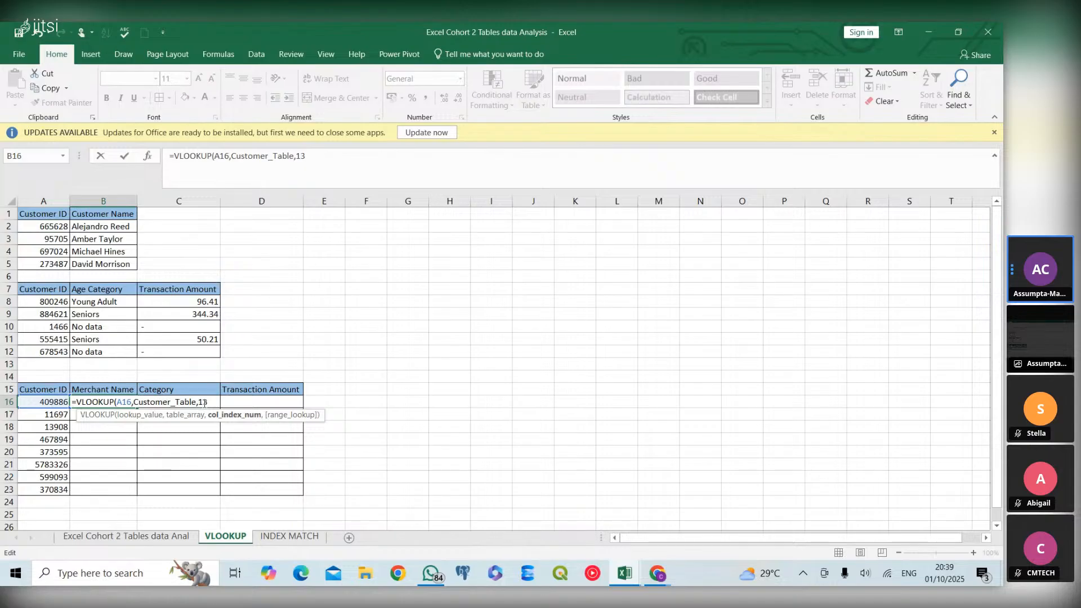
type(",0")
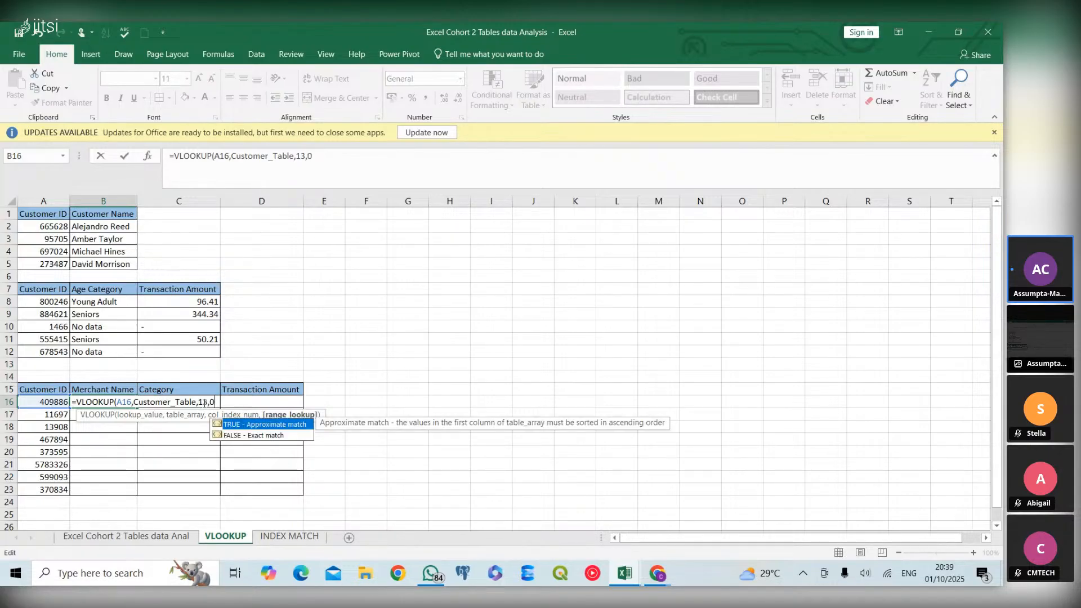
type(")")
key("ctrl+Return")
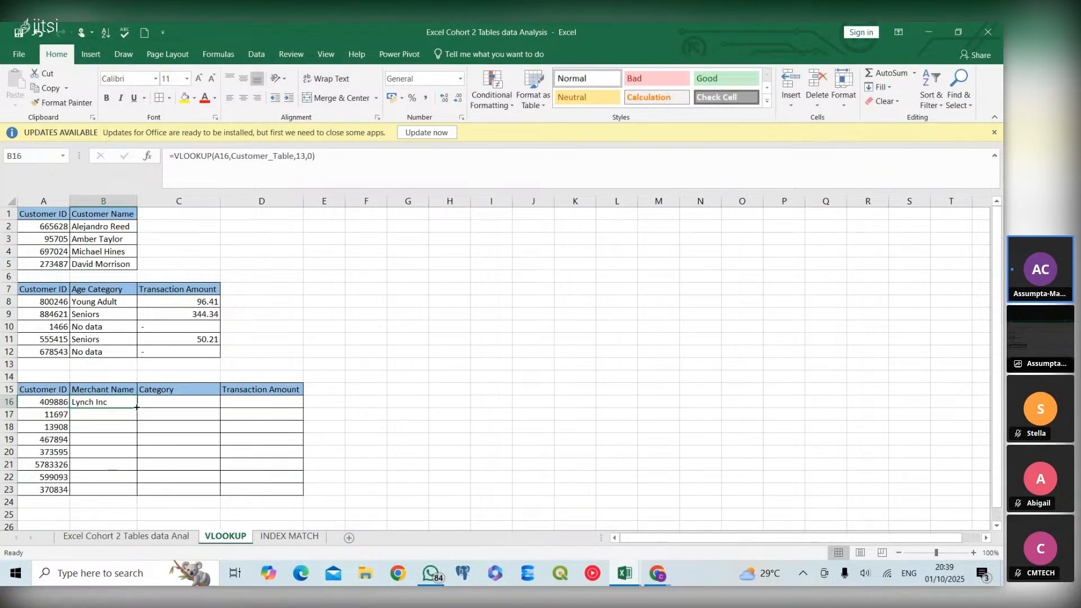
Fill the B16 Merchant Name formula down through B23 and autofit the width of column B
double_click(137, 408)
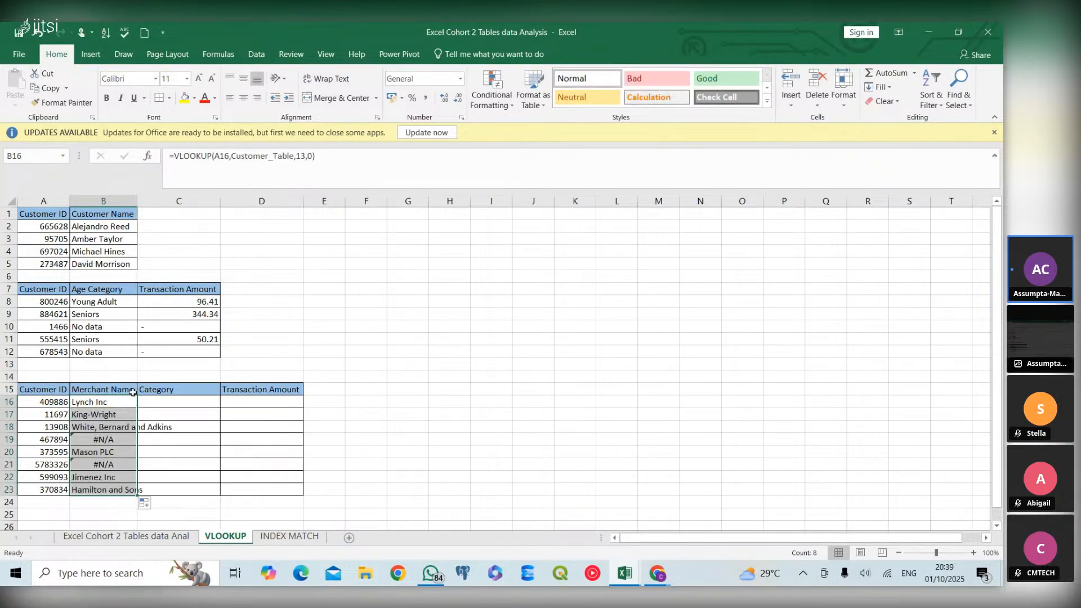
double_click(137, 201)
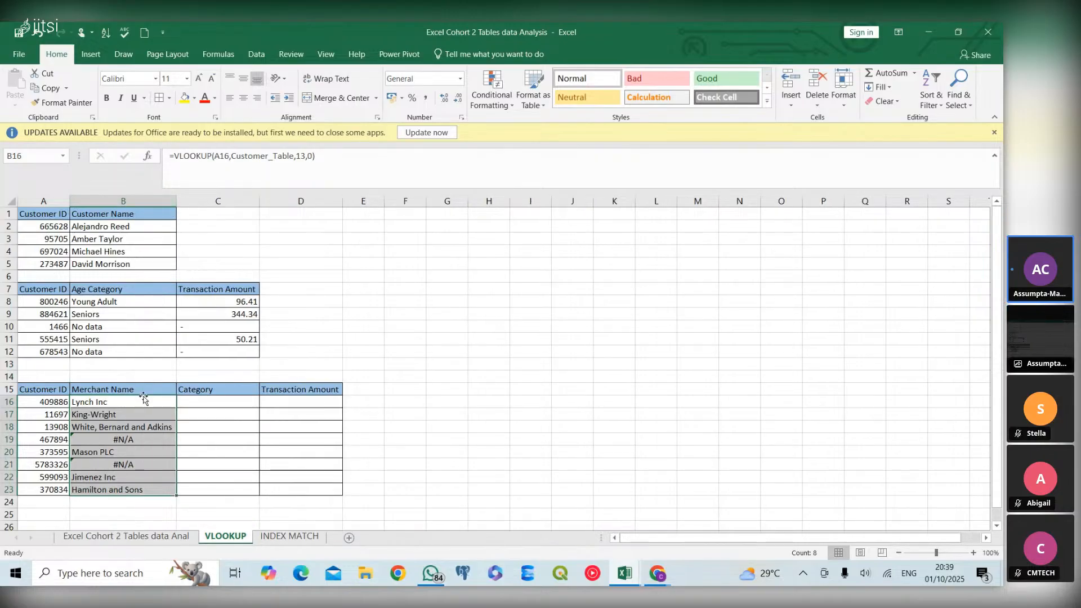
left_click(140, 442)
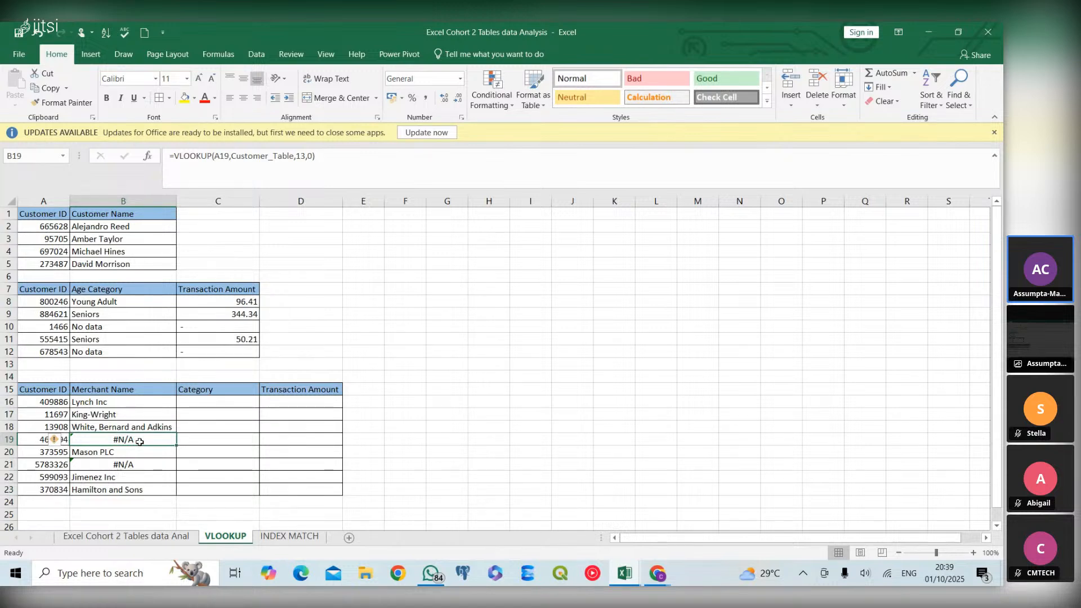
Wrap the Merchant Name VLOOKUP in B16 inside an IFERROR function
double_click(152, 403)
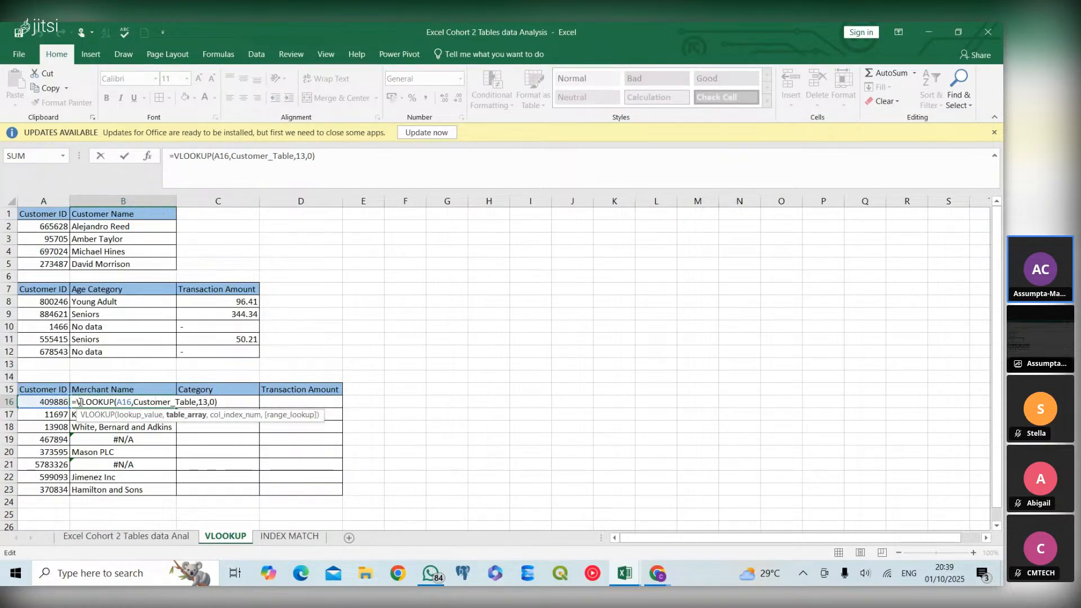
left_click(78, 403)
type("iferr")
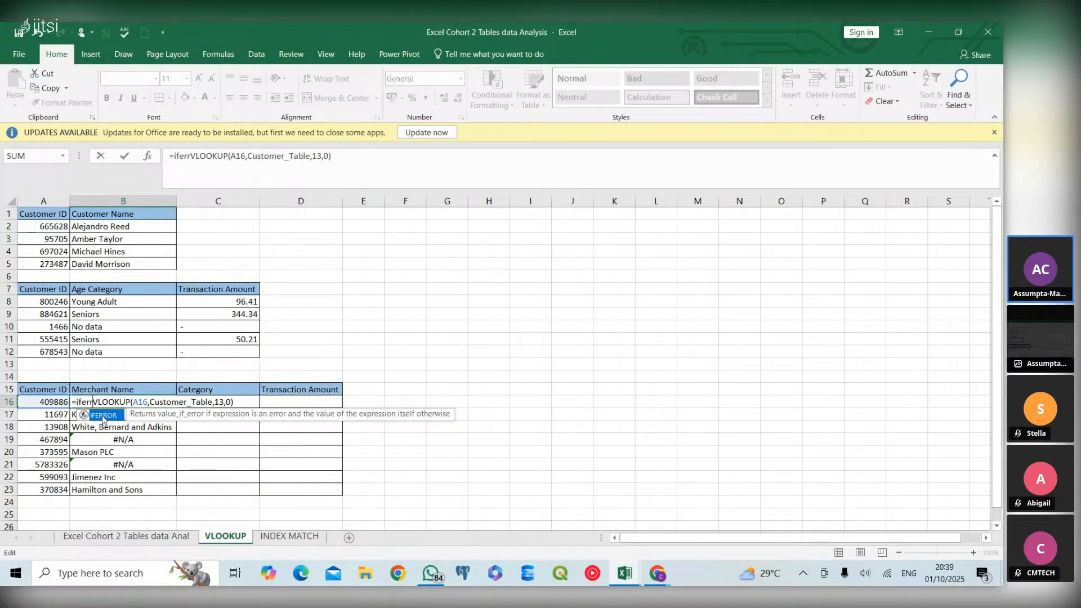
double_click(89, 417)
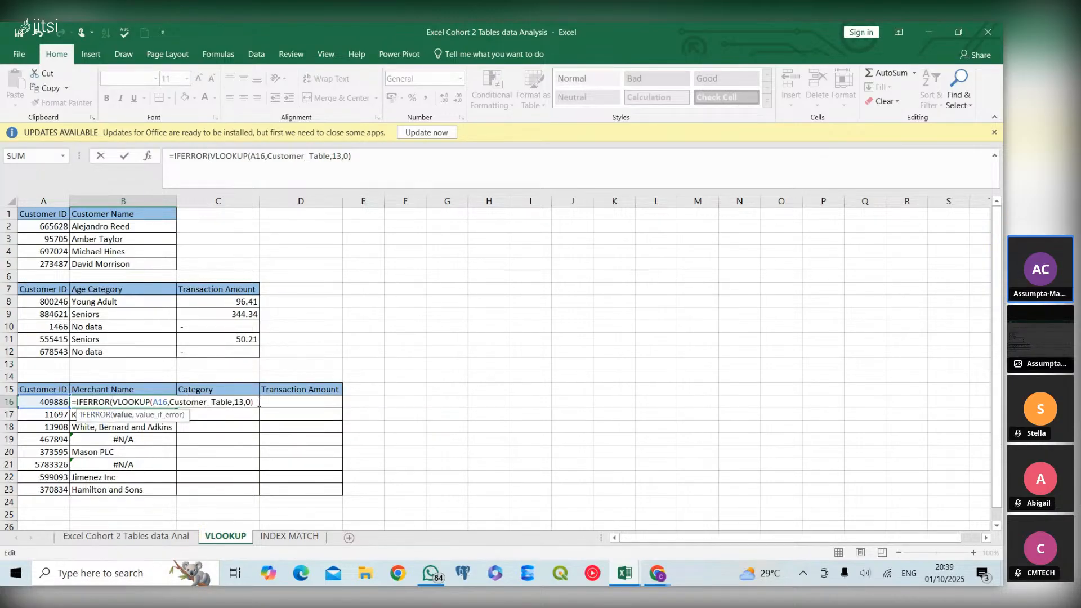
Complete the B16 IFERROR with "No data" as the value if error and fill the formula down through B23
type(", \"N")
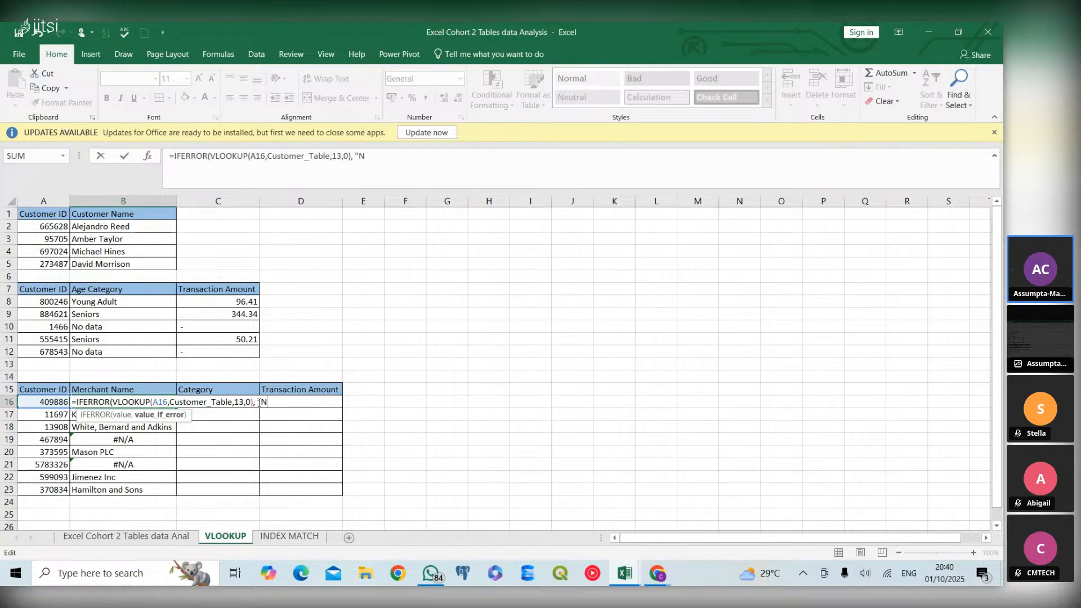
type("o data\"")
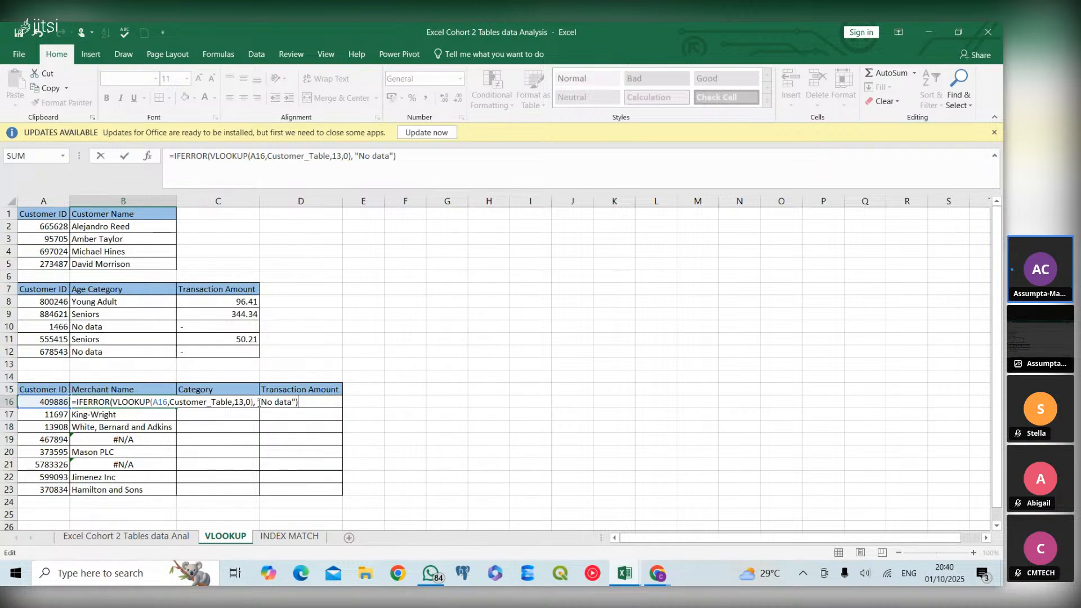
type(")")
key("Return")
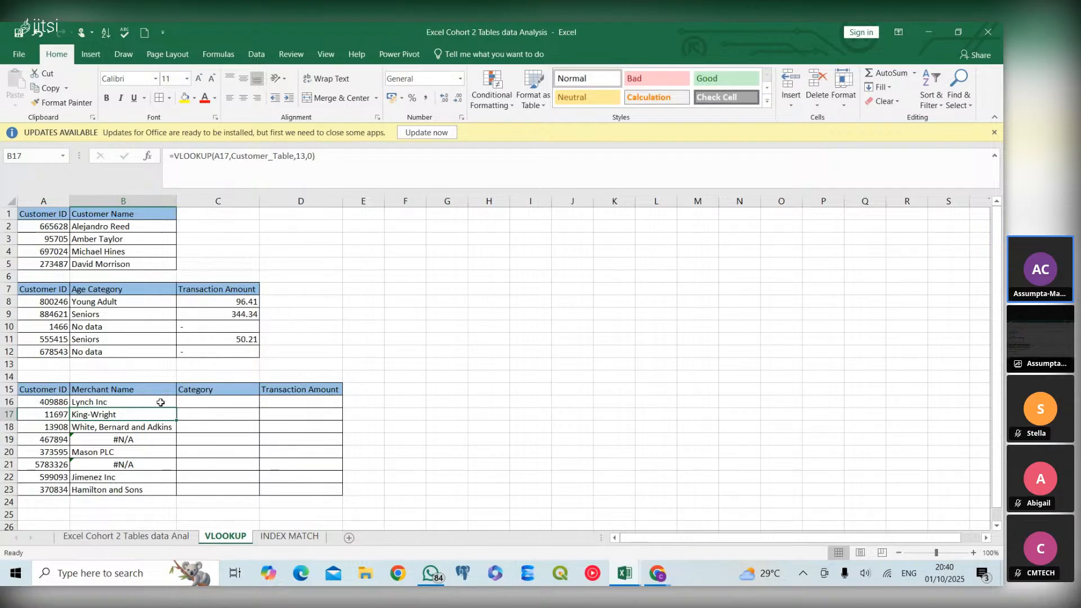
mouse_move(153, 401)
left_mouse_down()
mouse_move(179, 409)
mouse_move(169, 414)
left_mouse_up()
double_click(177, 420)
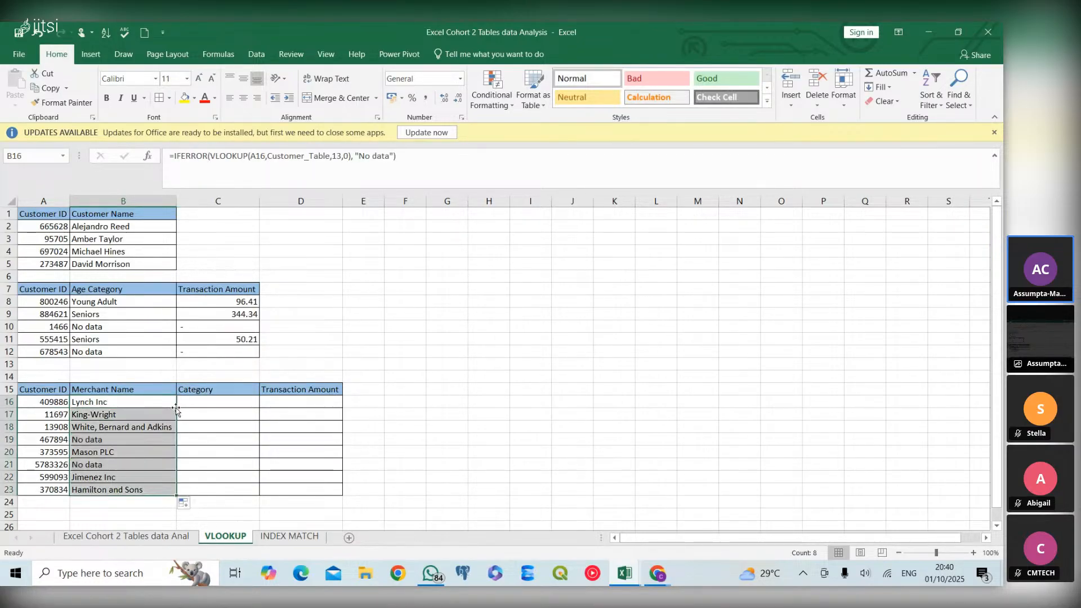
Insert two blank columns before Merchant Name in the Excel Cohort 2 Tables data Anal sheet and check the Merchant Name lookups on the VLOOKUP sheet
left_click(203, 413)
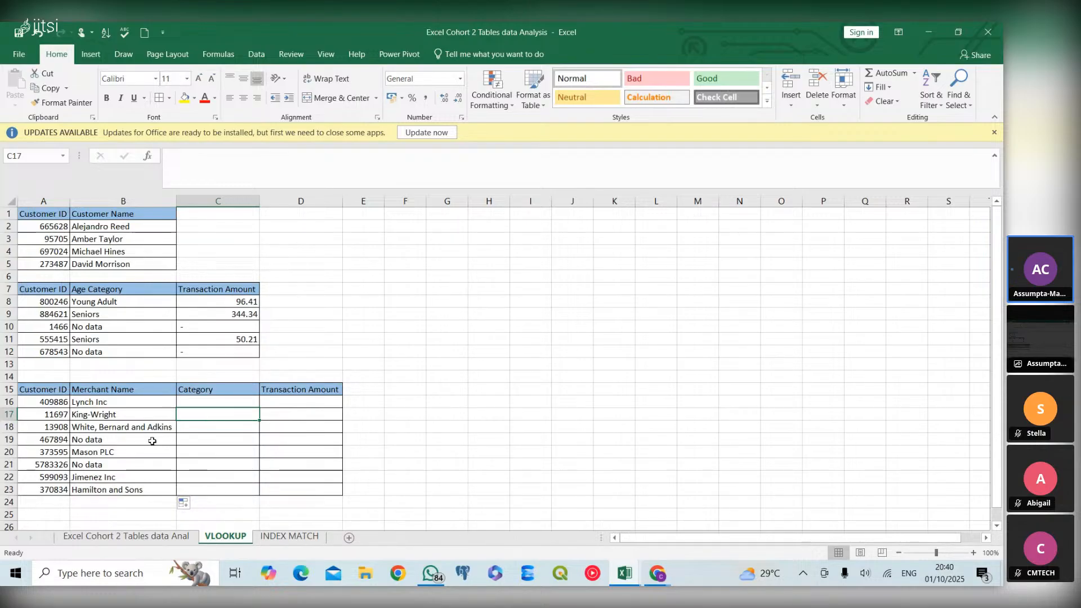
left_click(141, 416)
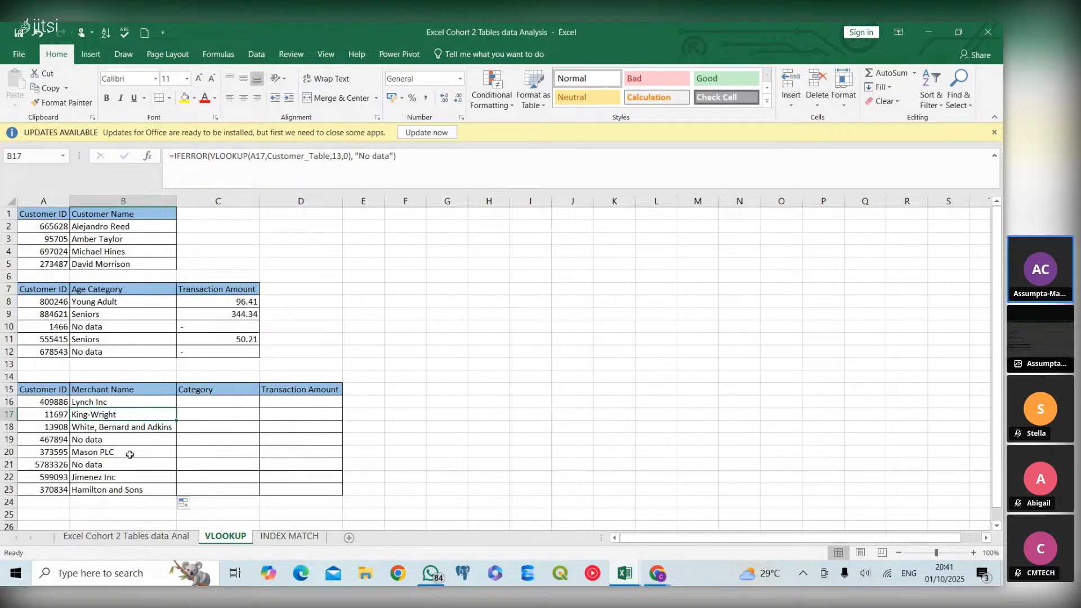
left_click(144, 541)
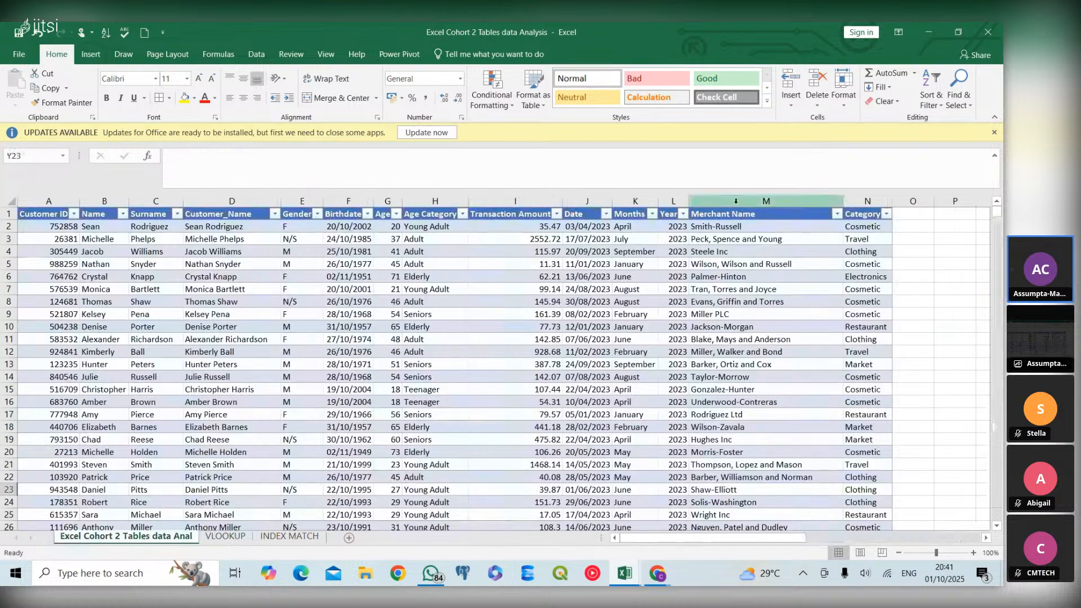
left_click(740, 199)
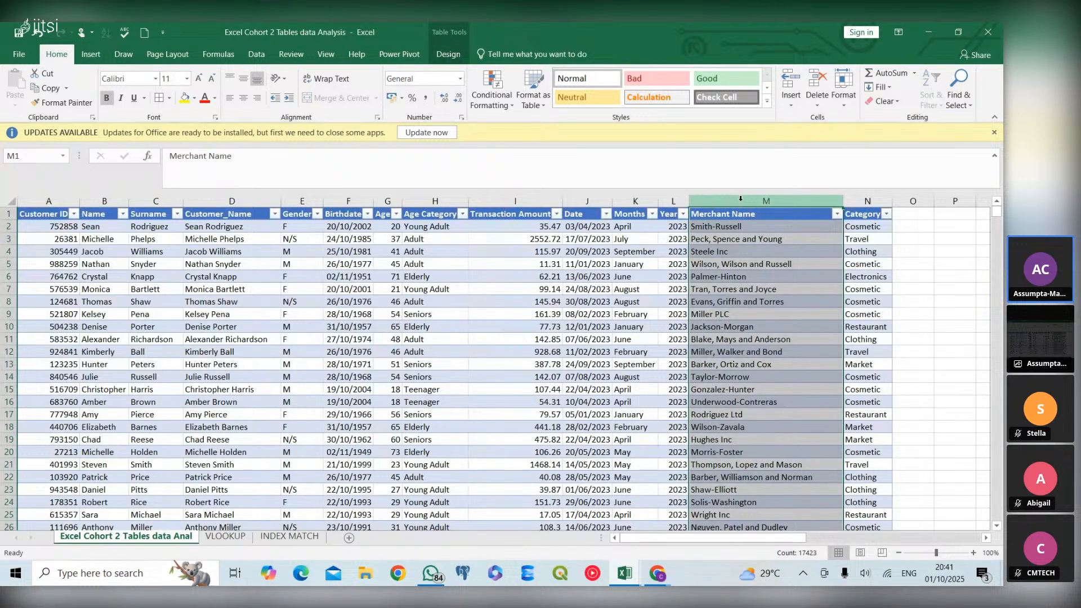
right_click(740, 198)
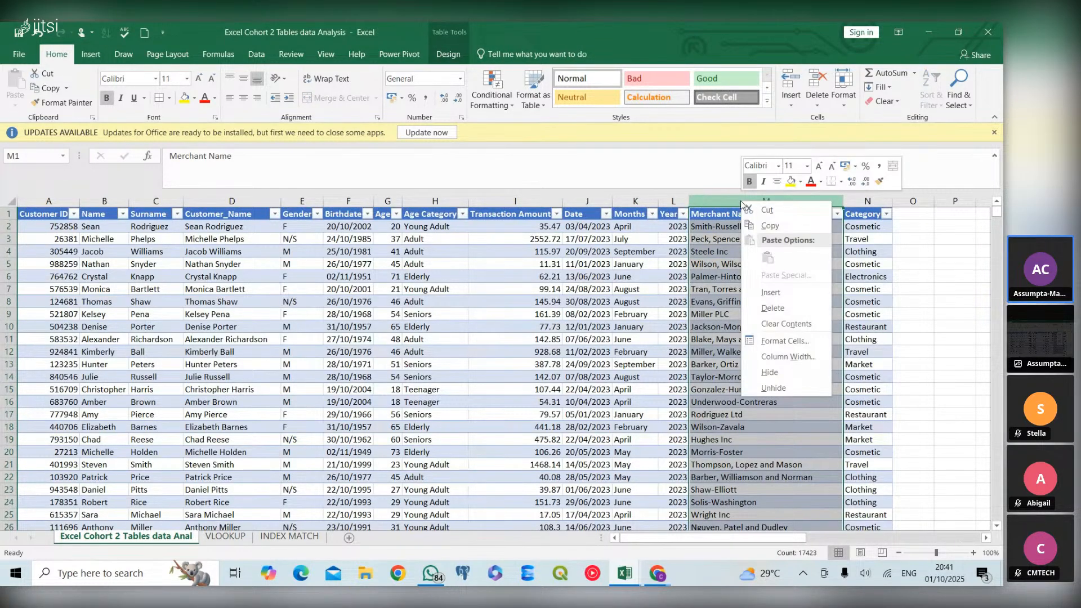
left_click(771, 293)
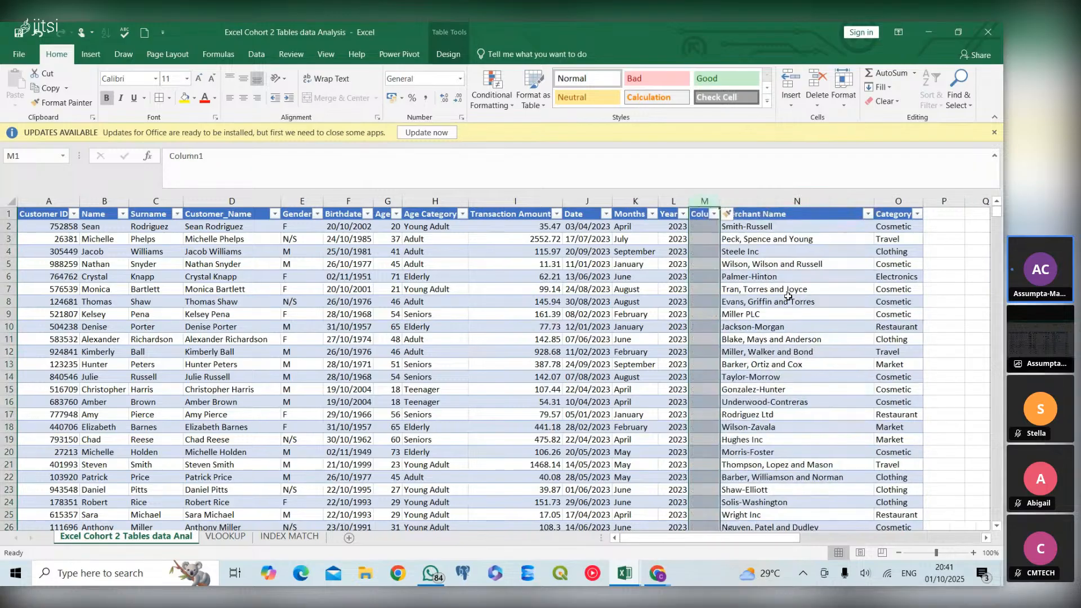
right_click(700, 203)
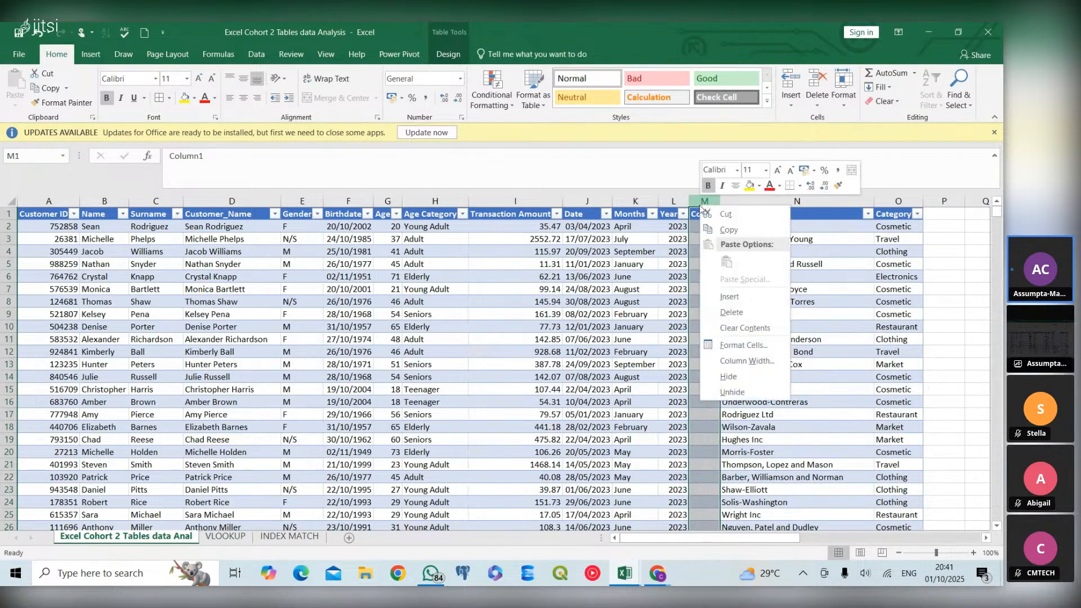
left_click(733, 301)
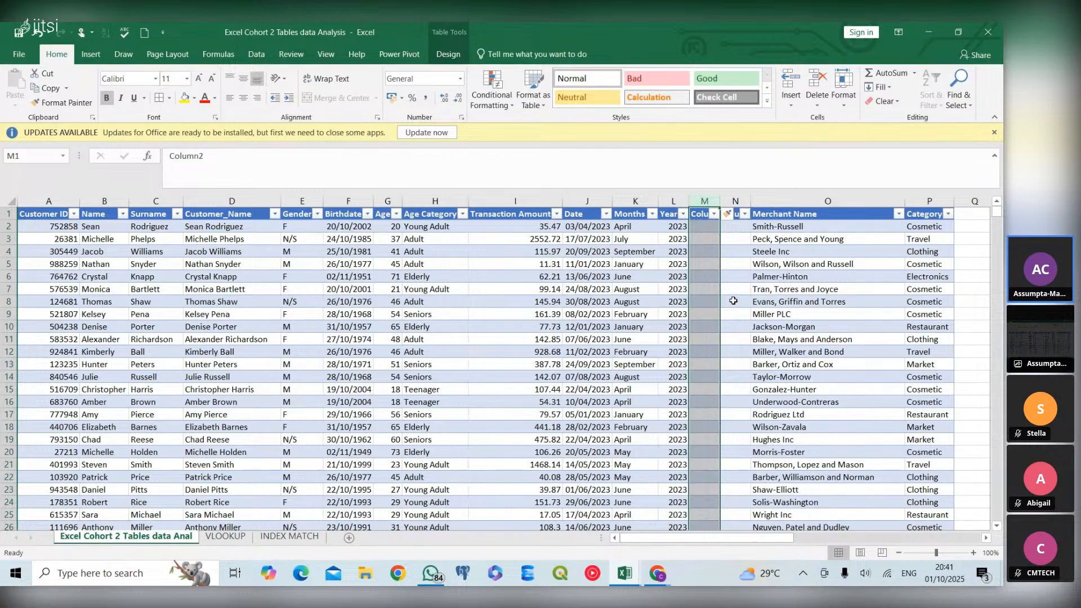
left_click(225, 537)
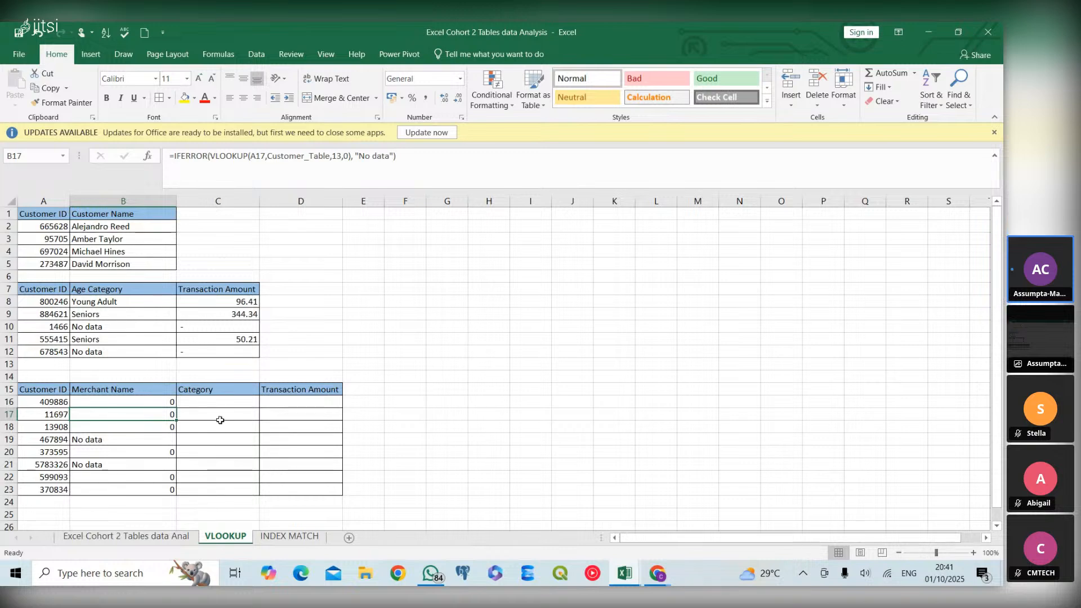
left_click(126, 538)
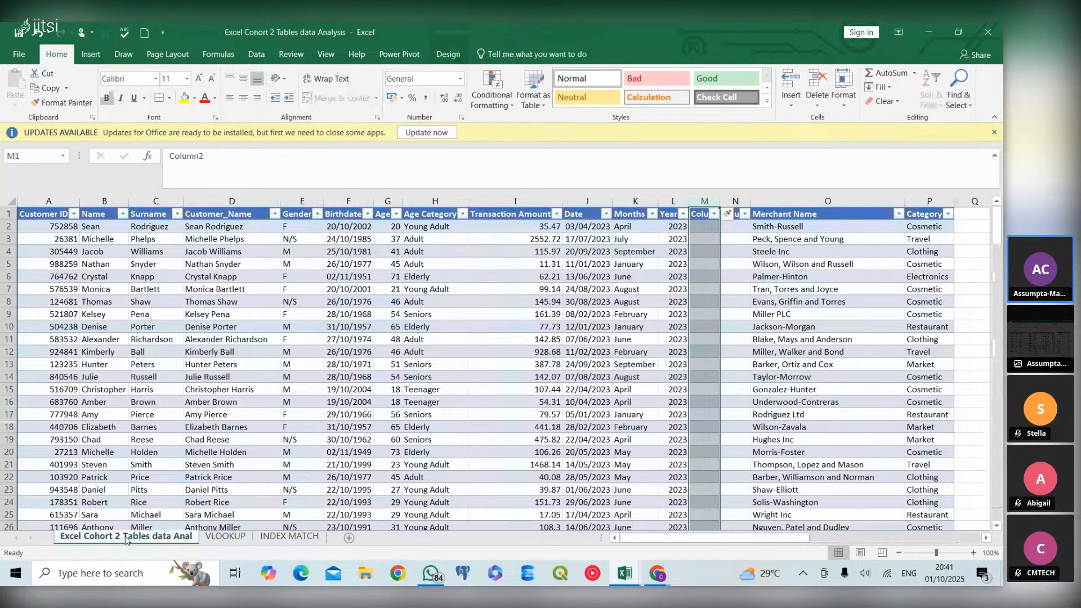
Delete the two blank columns before Merchant Name in the Excel Cohort 2 Tables data Anal sheet
left_click(735, 200)
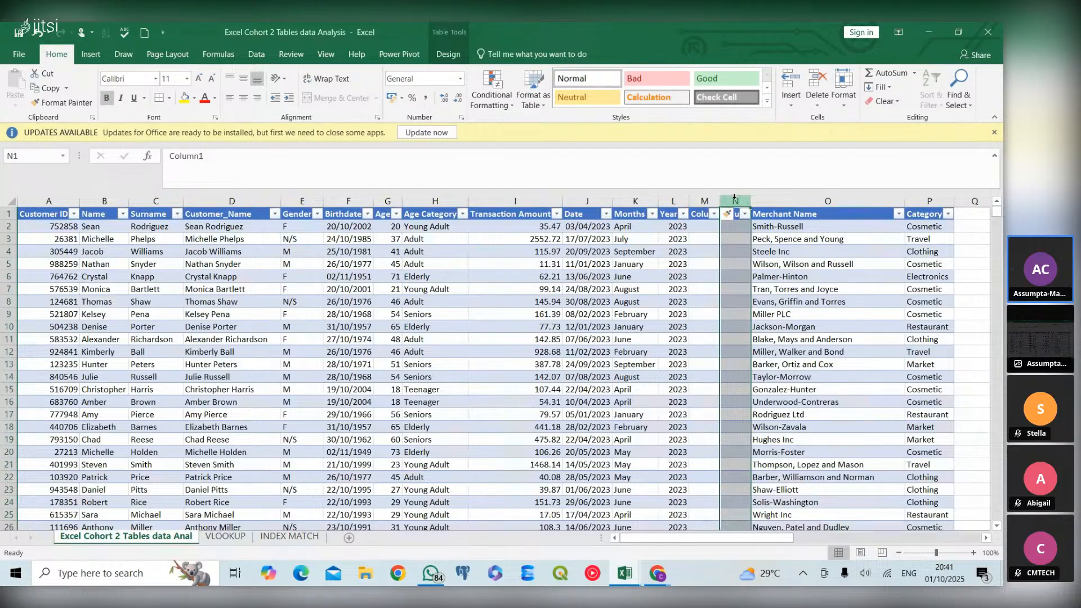
right_click(735, 197)
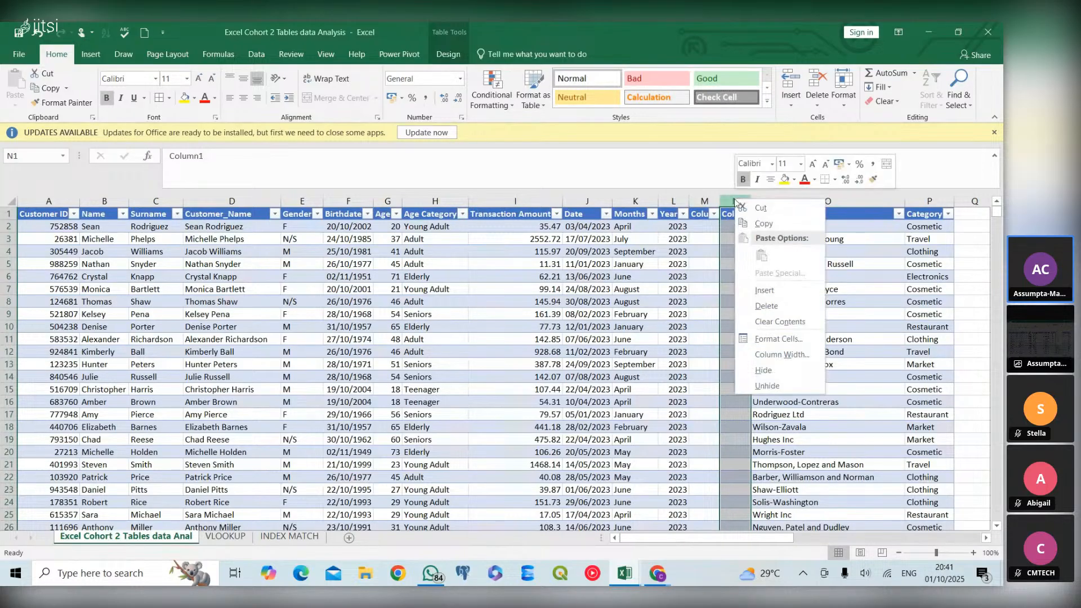
left_click(753, 307)
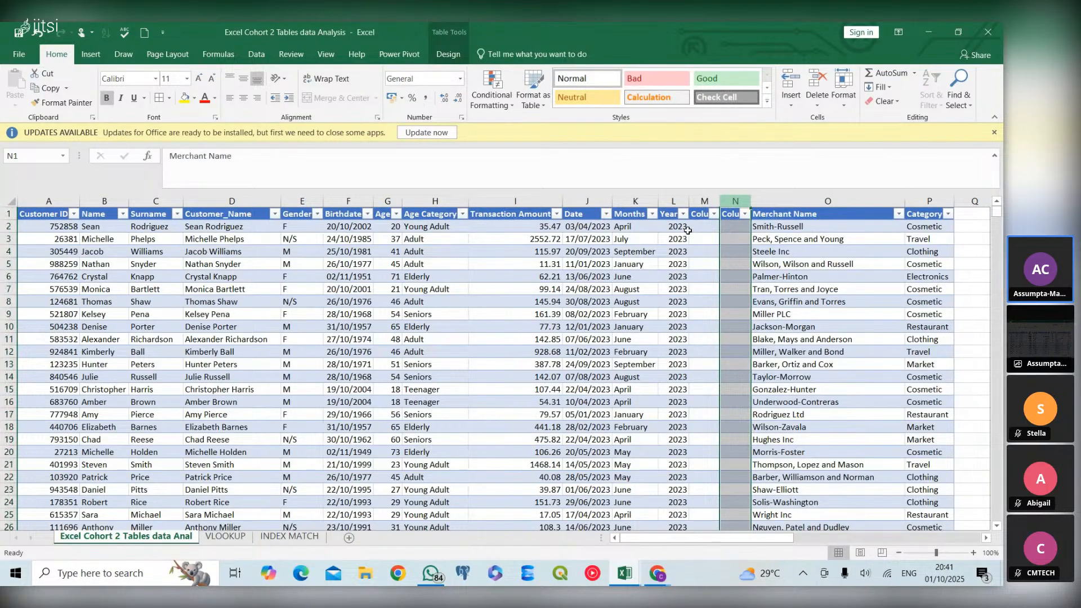
left_click(703, 202)
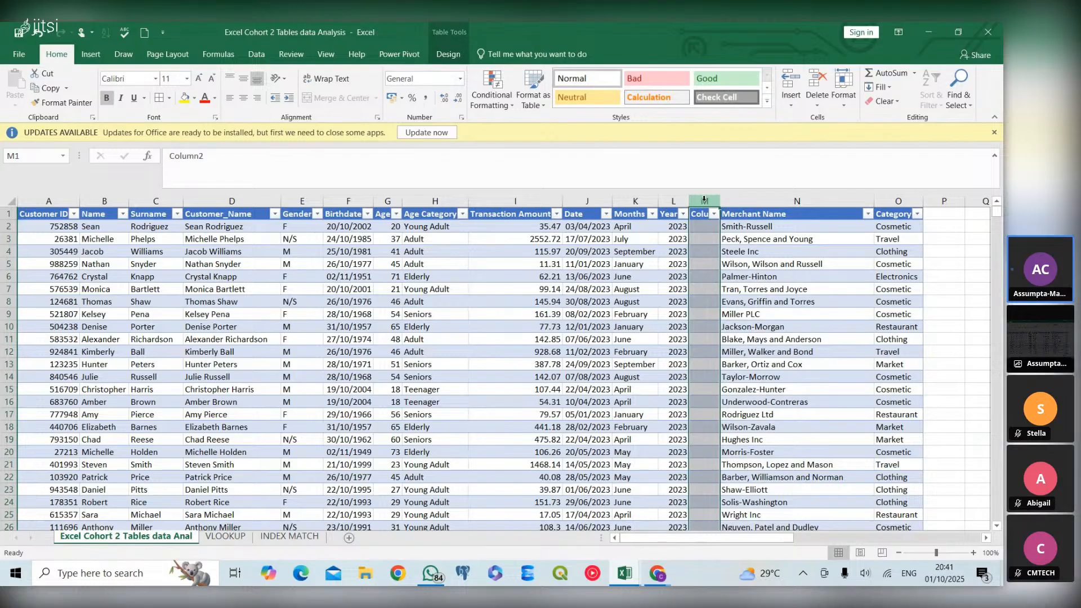
right_click(703, 201)
left_click(720, 307)
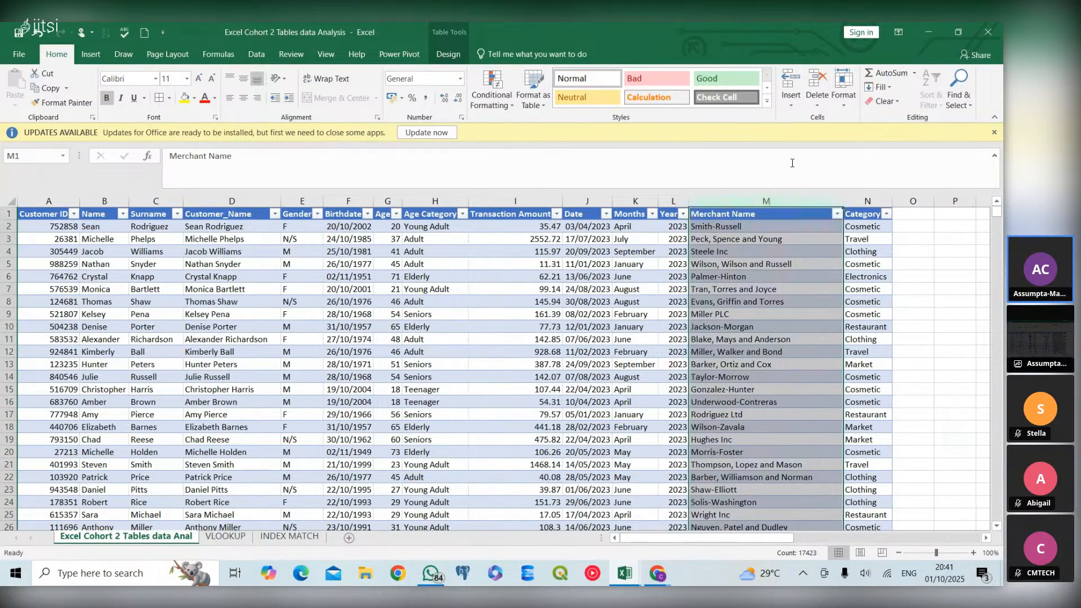
Start a VLOOKUP in C16 of the VLOOKUP sheet with lookup value A16 and table array Customer_Table
left_click(228, 536)
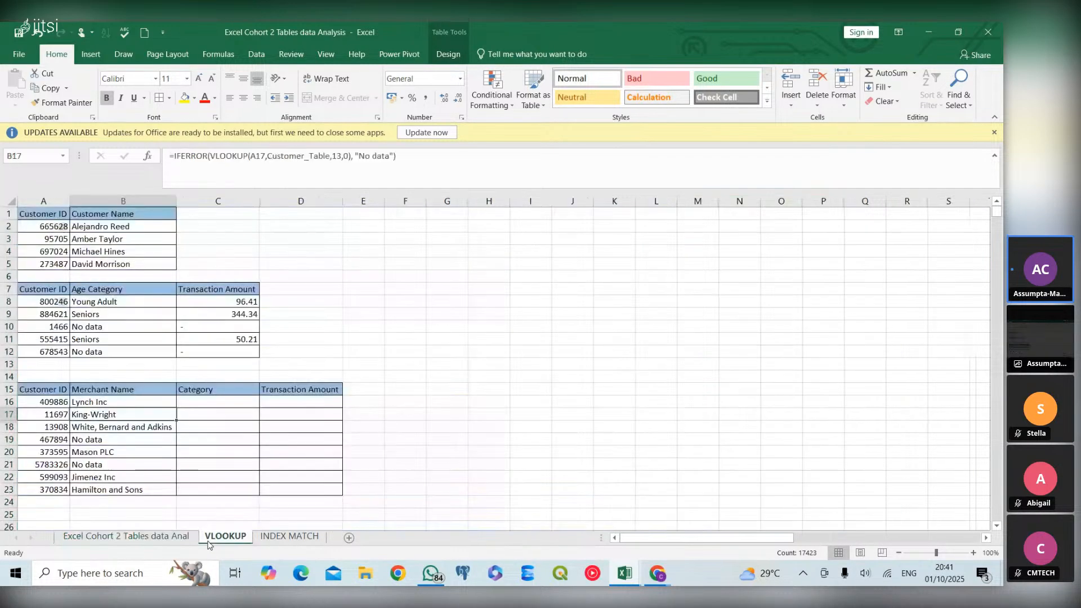
left_click(243, 402)
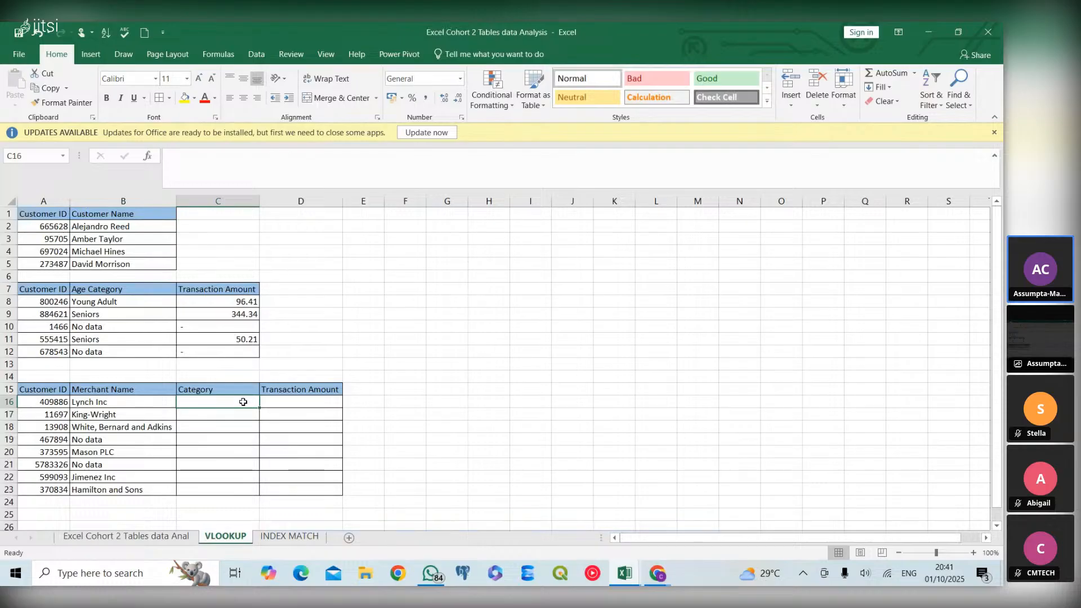
type("=vloo")
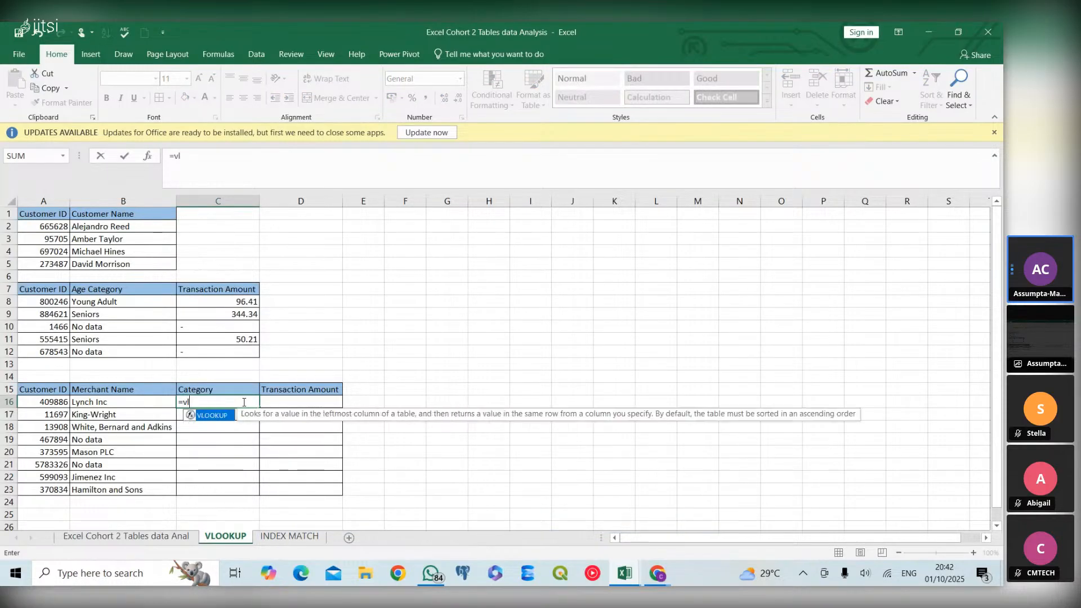
double_click(228, 416)
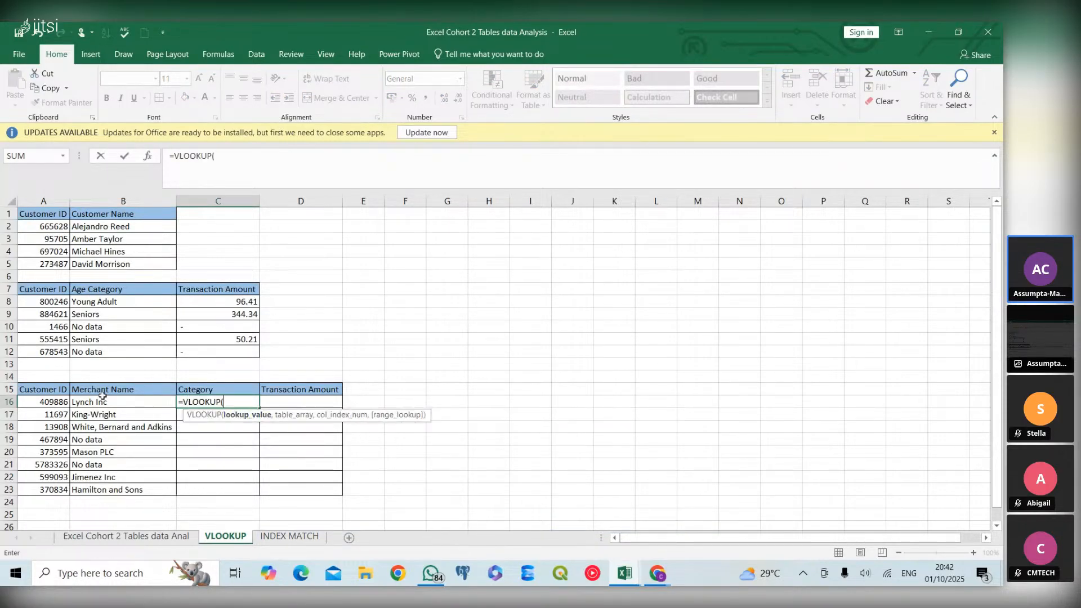
left_click(61, 406)
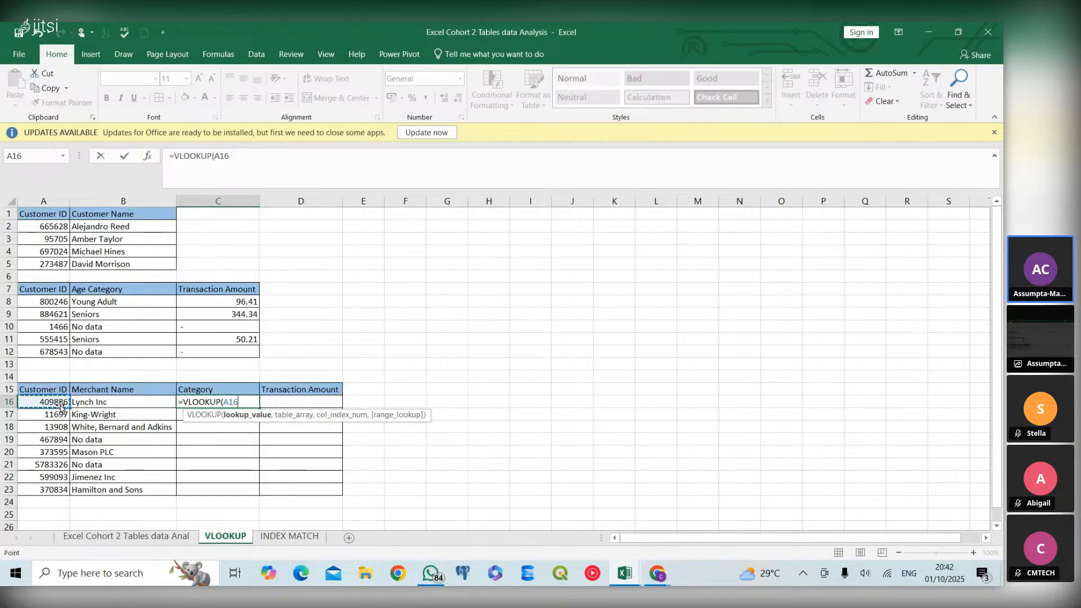
type(",")
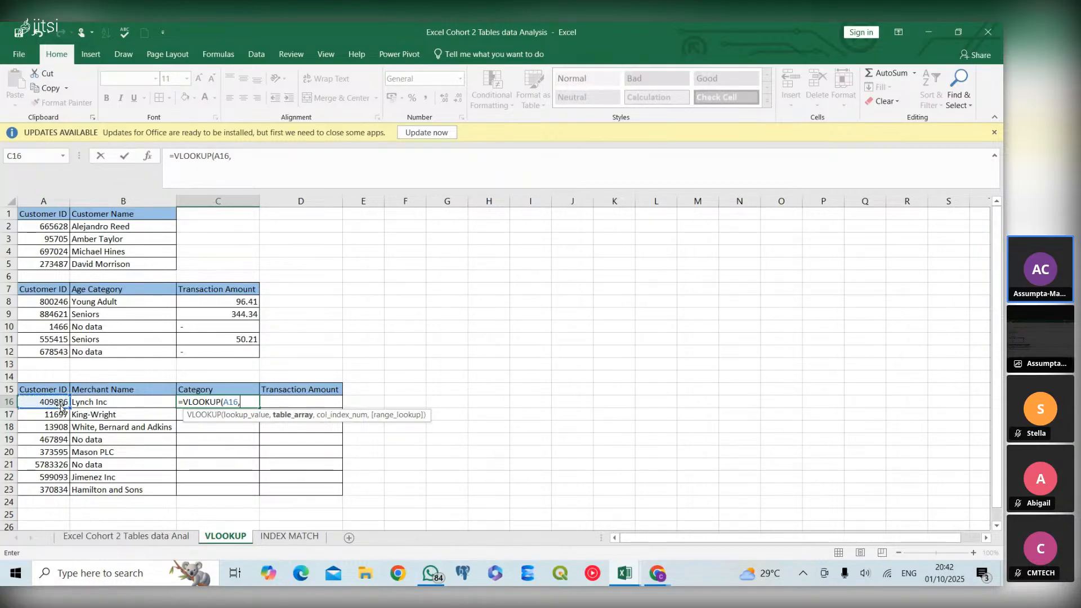
type("cust")
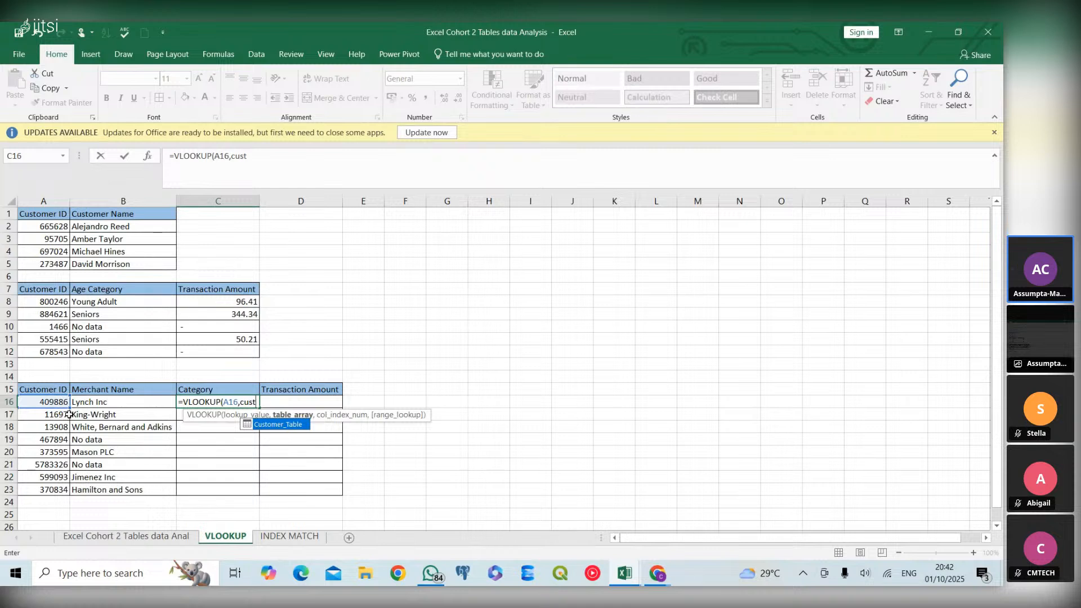
double_click(282, 426)
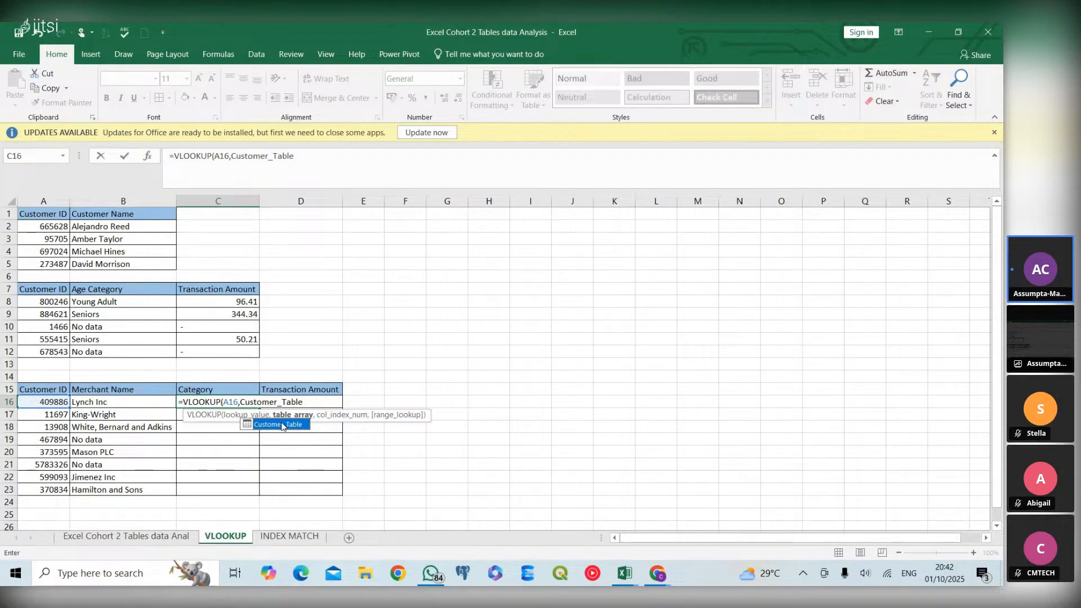
Complete the C16 VLOOKUP with column index 14 and range lookup 0 and fill it down through C23
type(",")
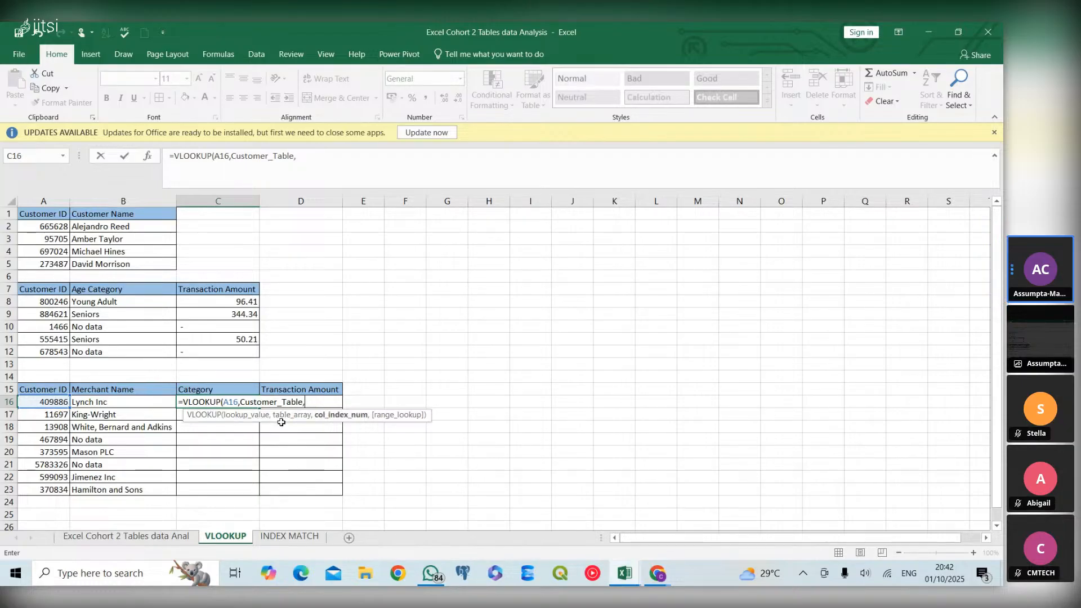
type("14,")
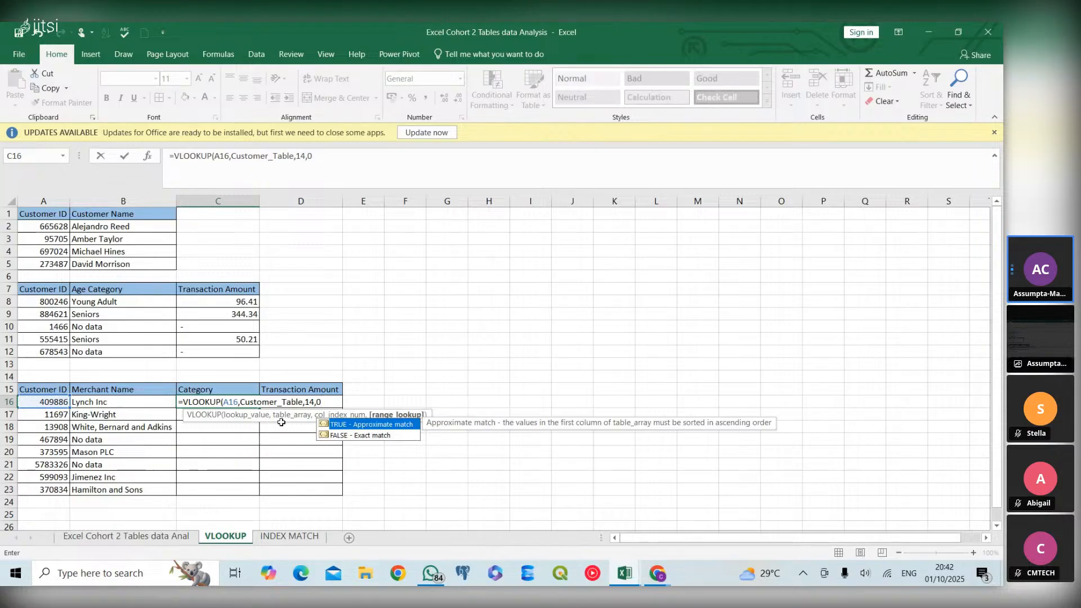
type("0)")
key("Return")
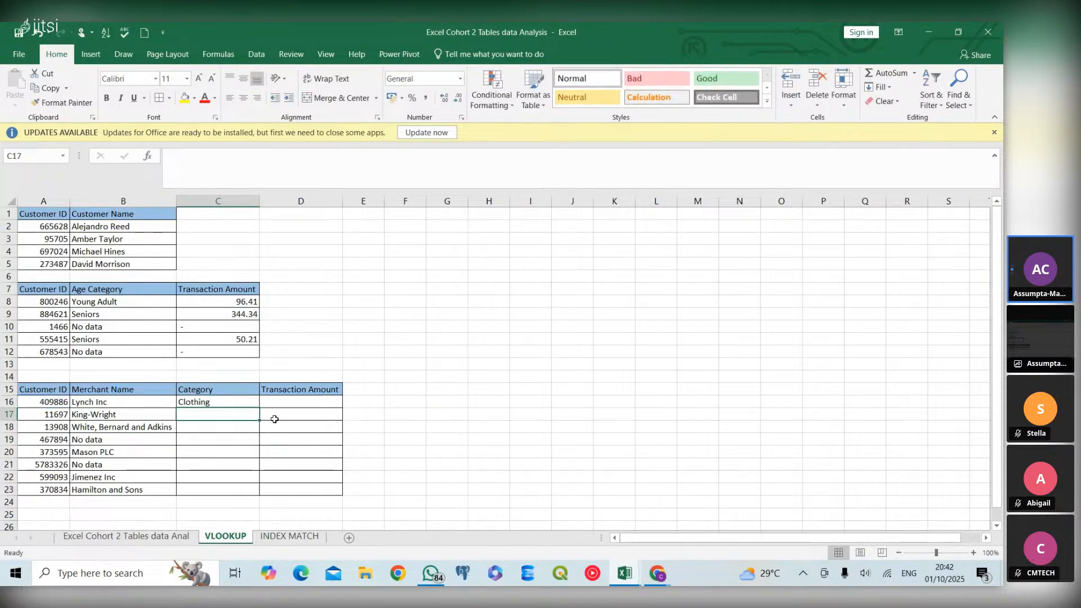
left_click(251, 402)
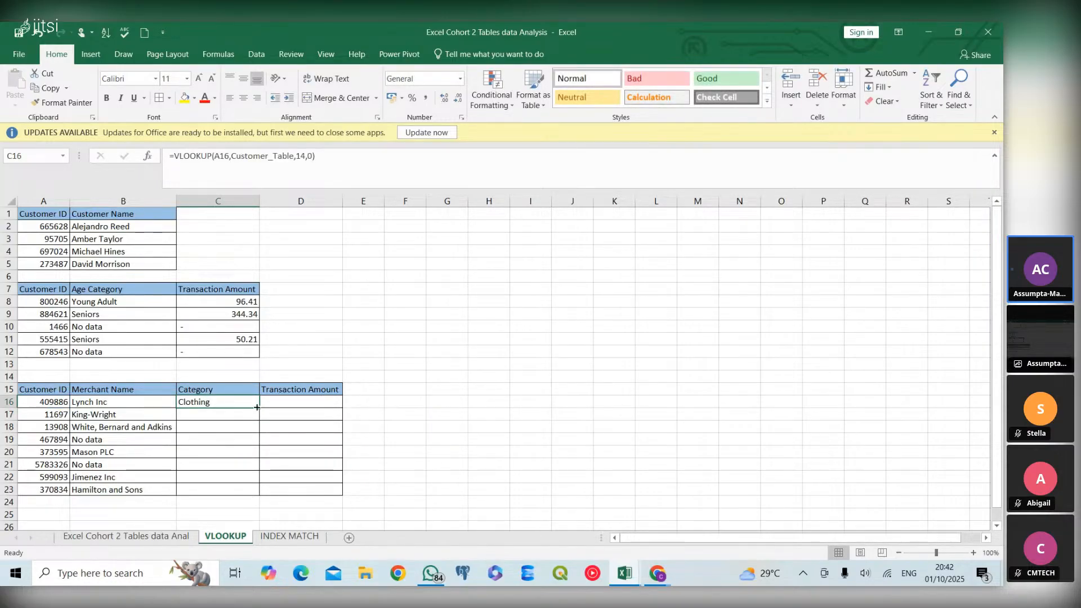
double_click(261, 408)
Wrap the Category VLOOKUP in C16 inside an IFERROR function
left_click(200, 400)
double_click(196, 401)
left_click(185, 401)
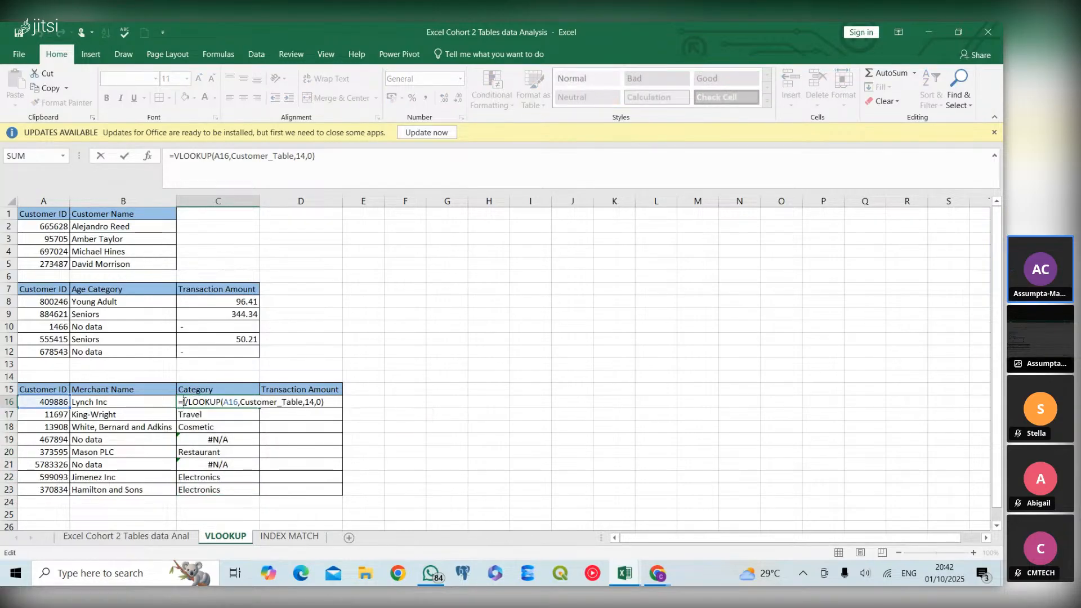
type("ife")
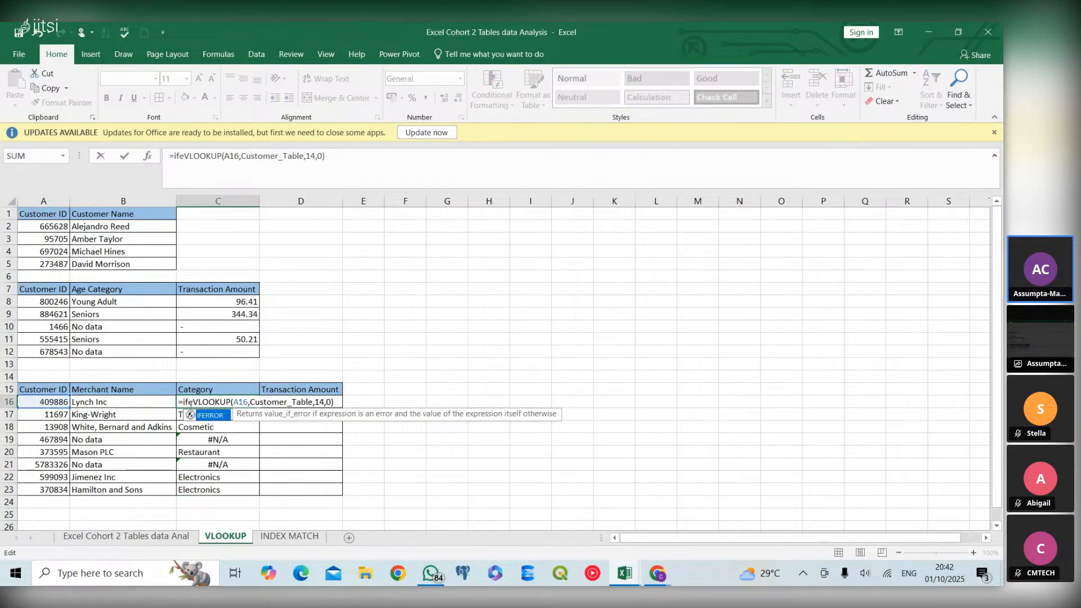
double_click(208, 418)
left_click(363, 402)
type(",")
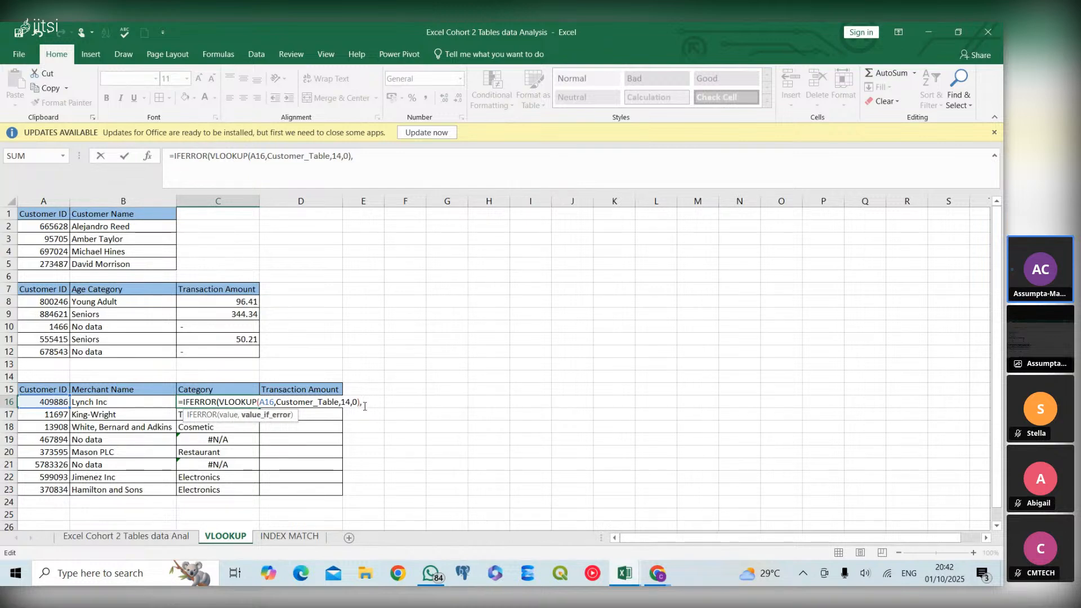
type(" \"\")")
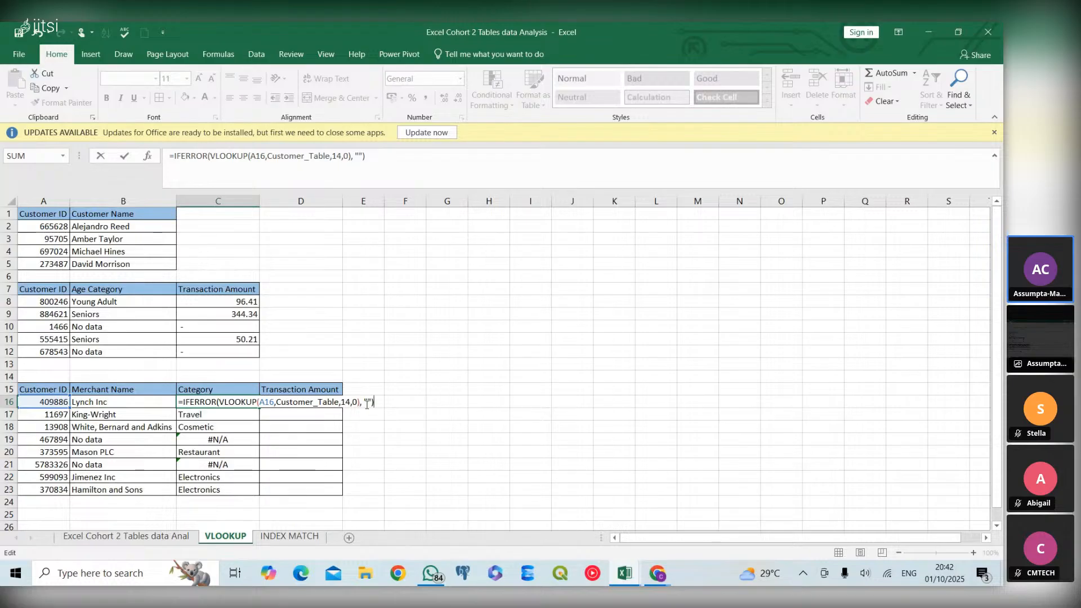
Complete the C16 IFERROR with "No data" as the value if error and fill the formula down through C23
left_click(367, 404)
type("No data")
key("Return")
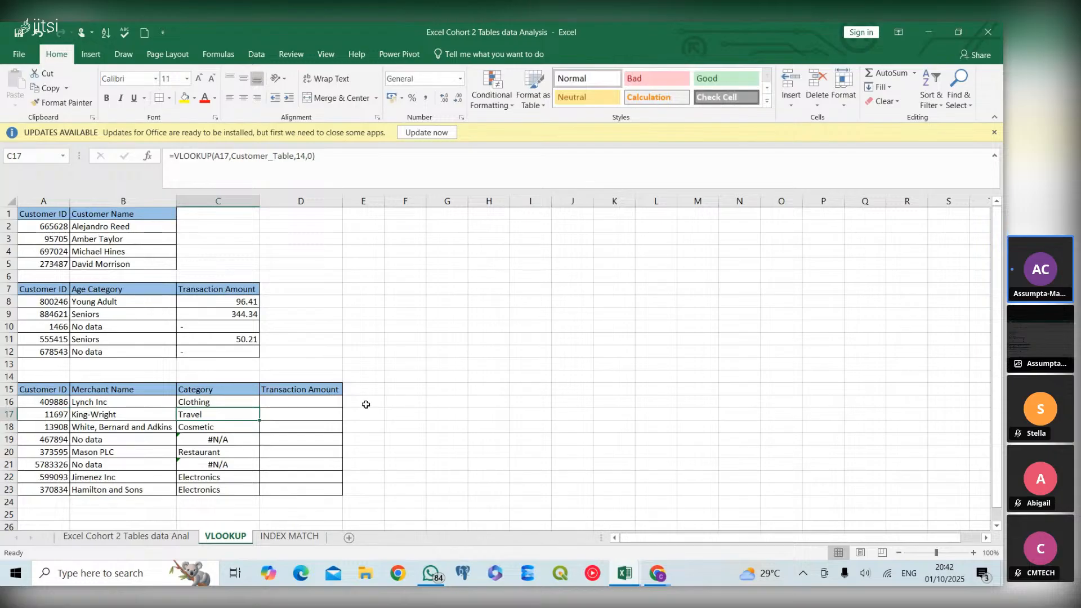
left_click(248, 403)
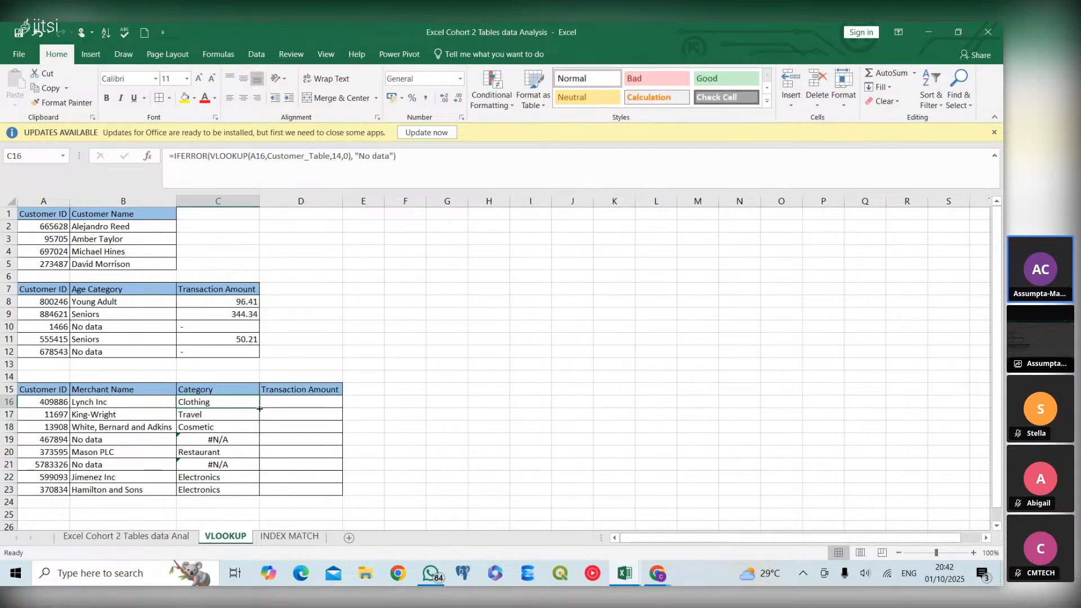
double_click(259, 409)
left_click(249, 467)
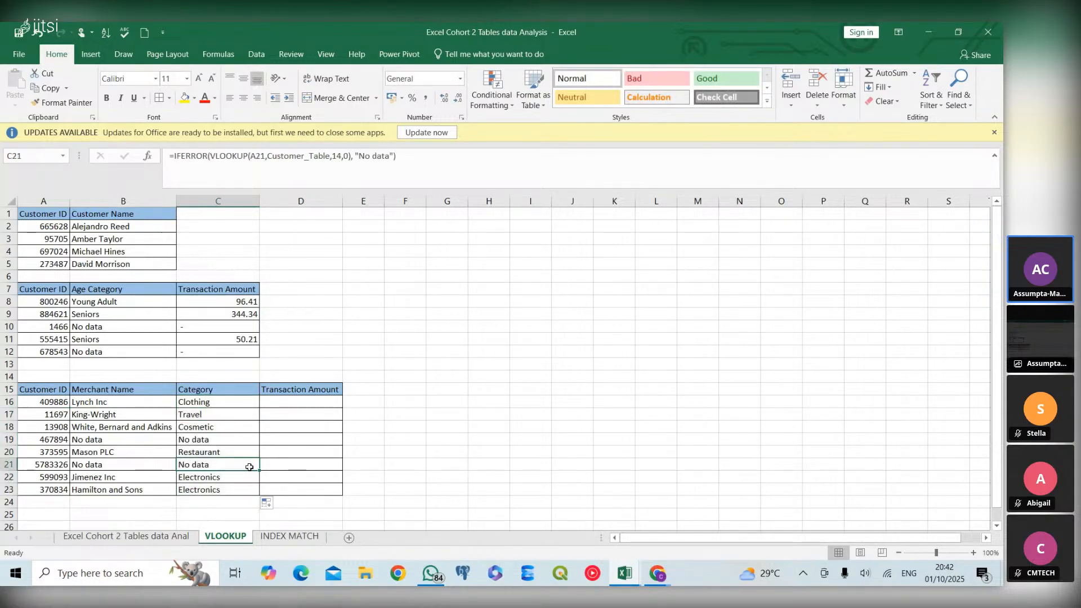
Insert one blank column before Merchant Name in the source data sheet and check the lookups on the VLOOKUP sheet
left_click(185, 537)
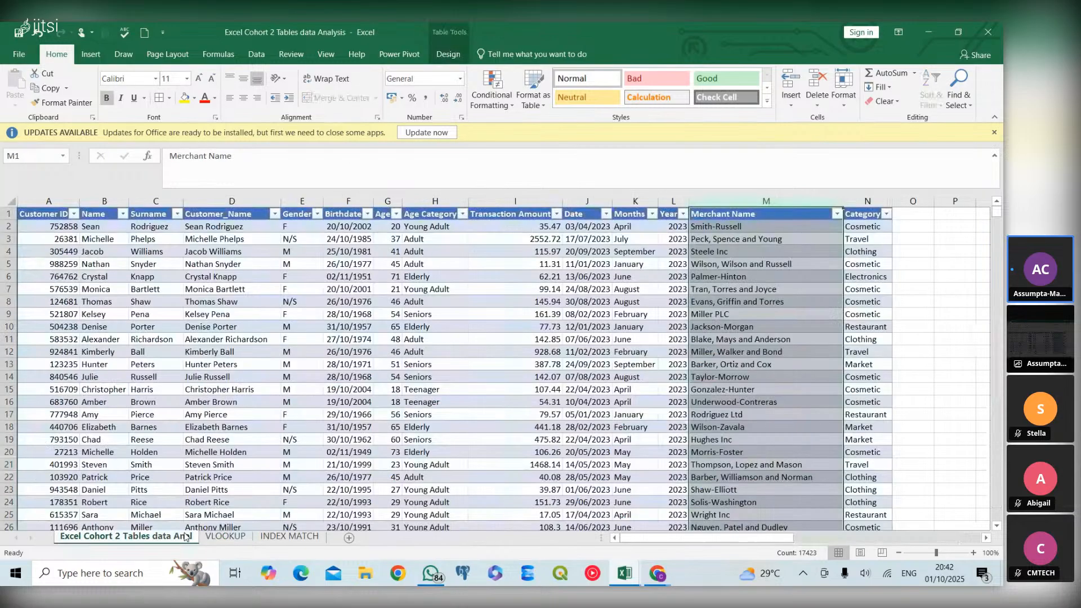
right_click(812, 198)
left_click(851, 295)
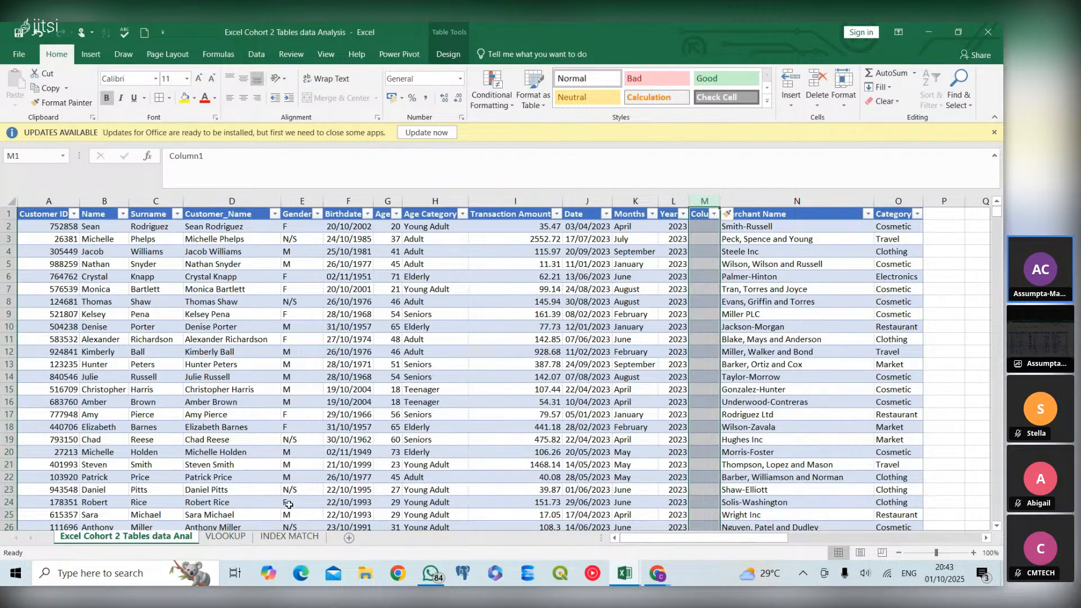
left_click(237, 540)
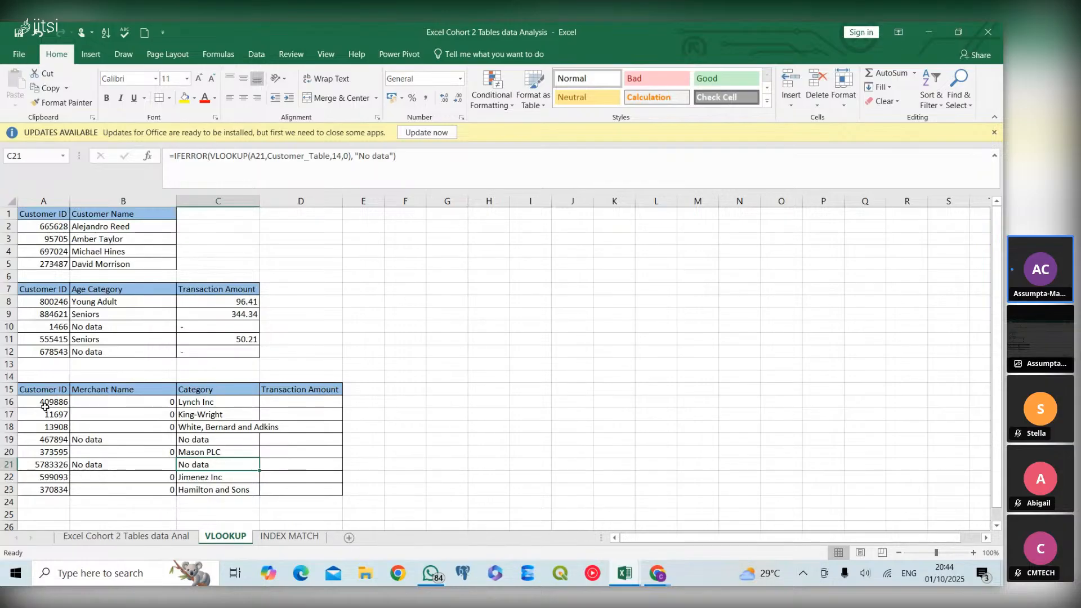
Delete the blank column M before Merchant Name in the Excel Cohort 2 Tables data Anal sheet
left_click(163, 536)
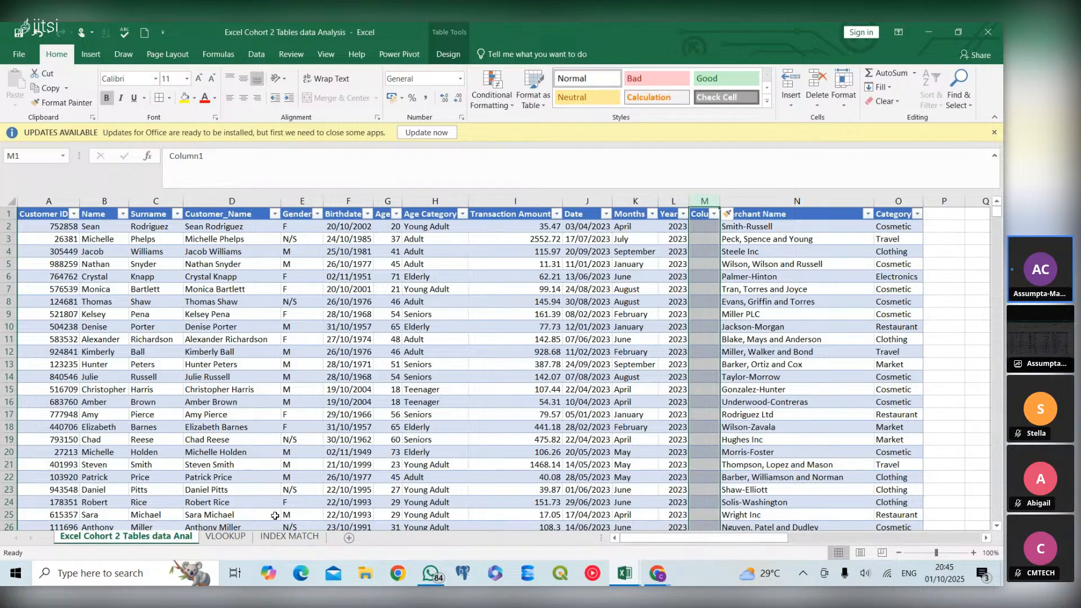
right_click(710, 197)
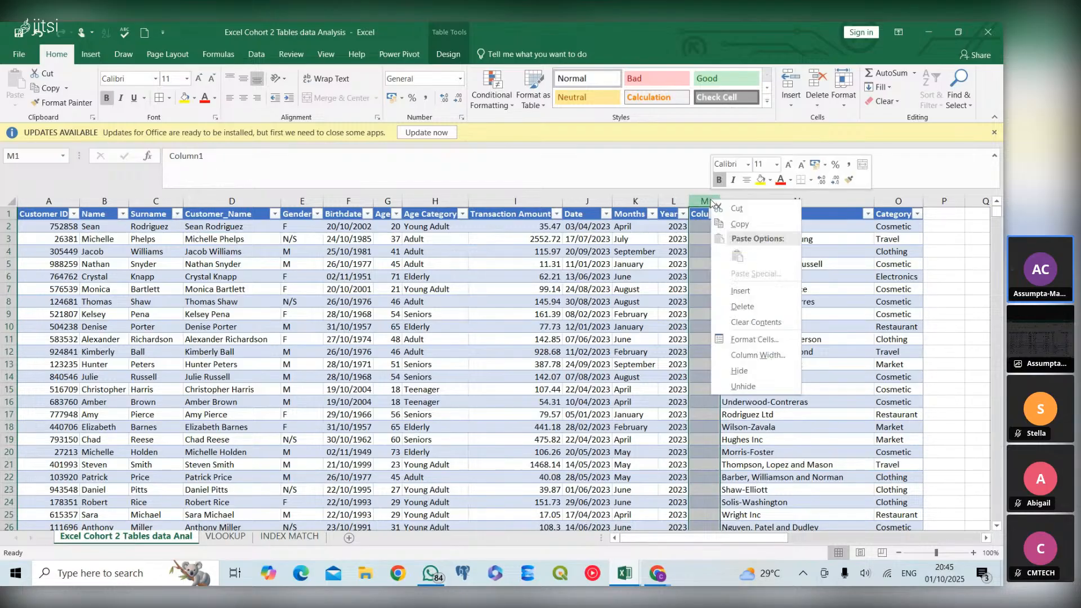
left_click(743, 306)
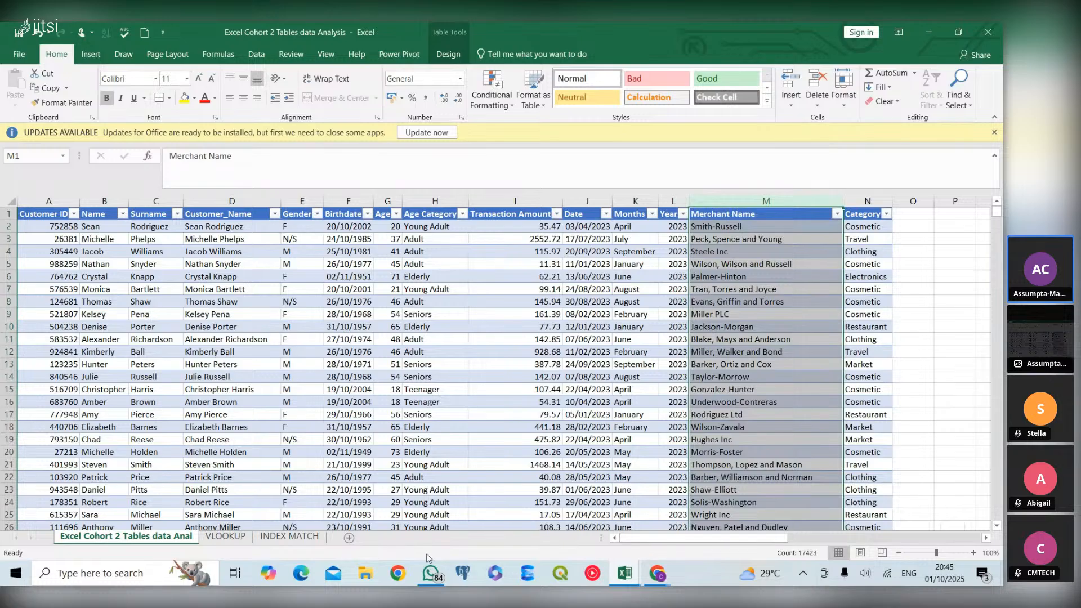
Start an INDEX formula in Customer Name cell B2 of the INDEX MATCH sheet
left_click(290, 536)
left_click(116, 227)
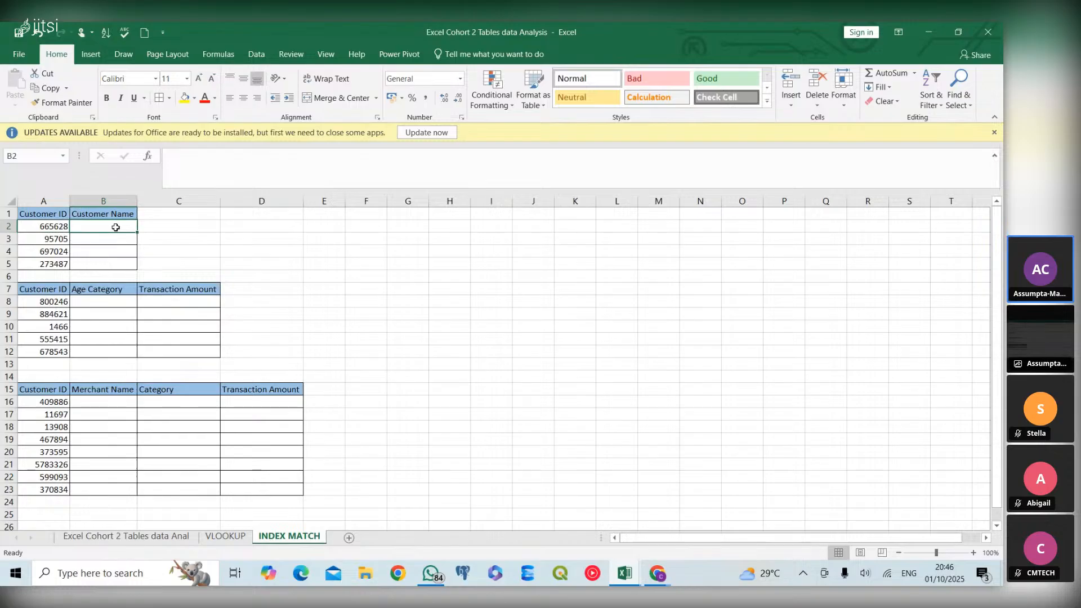
type("=")
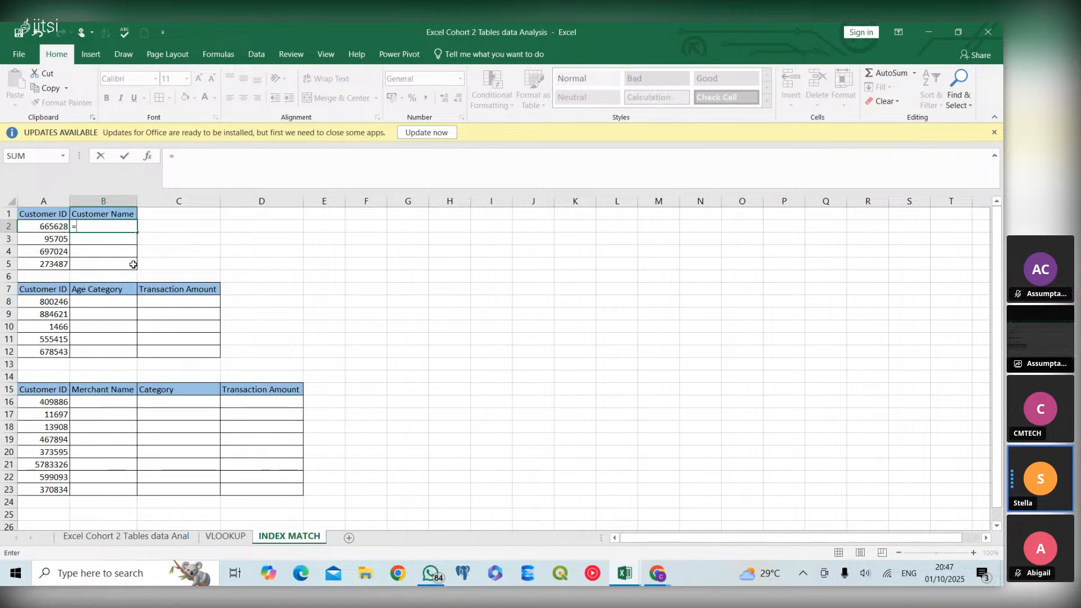
type("inde")
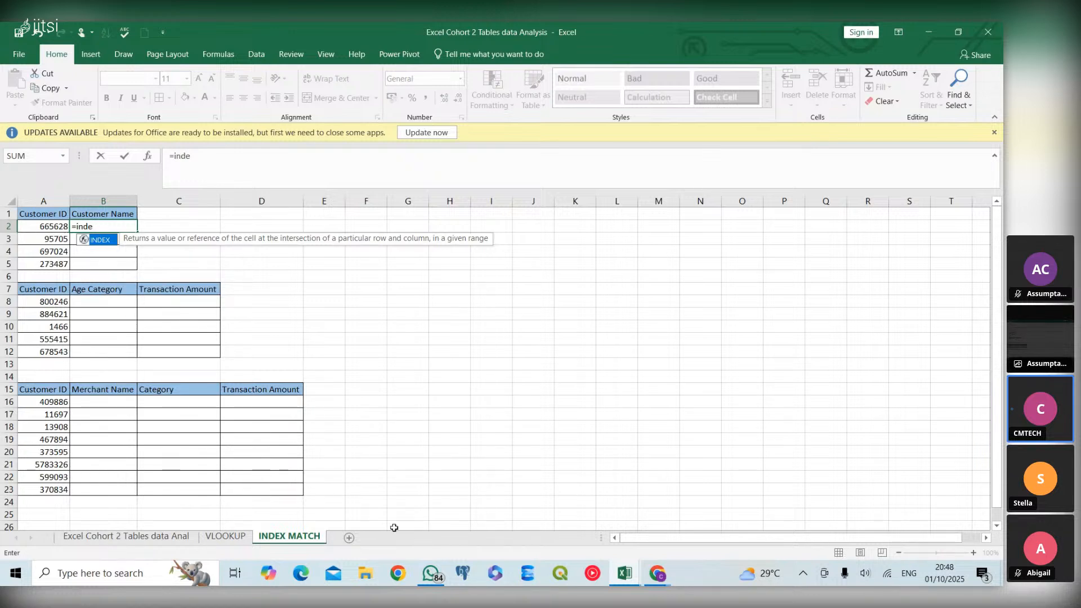
mouse_move(665, 570)
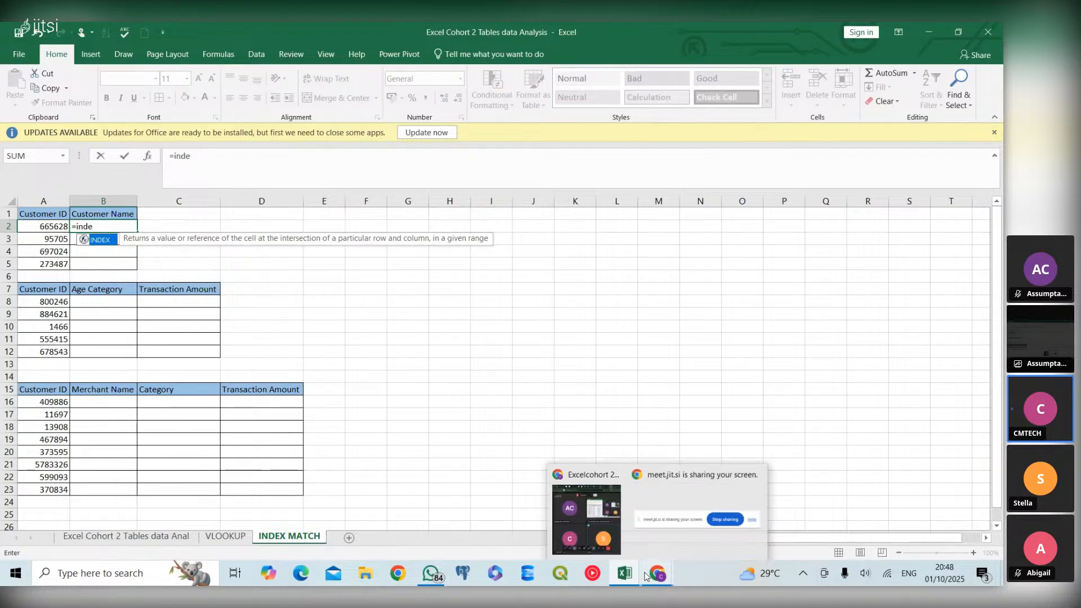
left_click(604, 542)
mouse_move(604, 542)
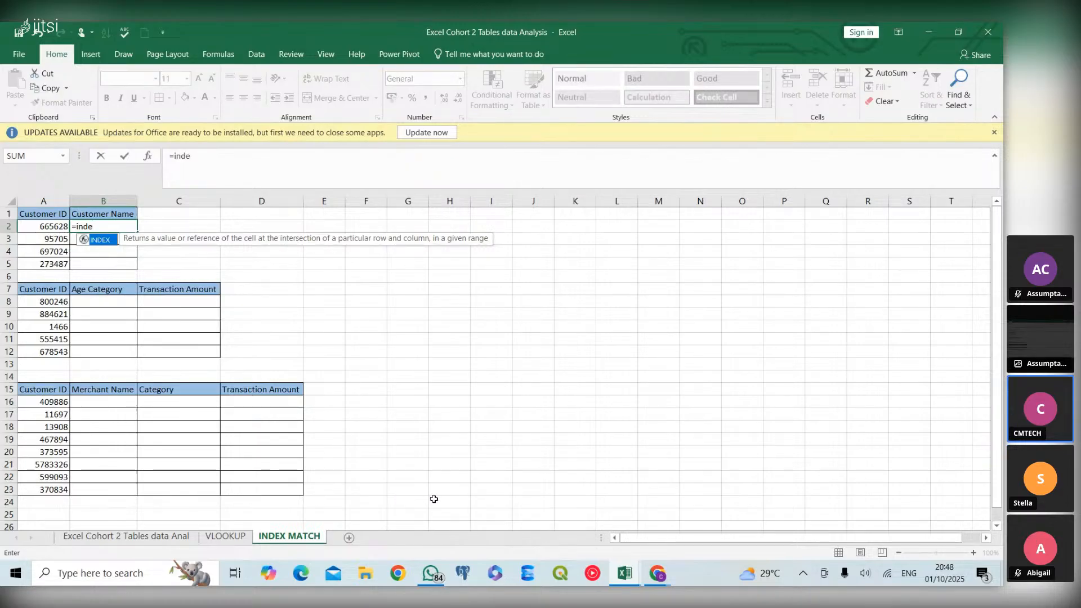
Set Customer_Table[Customer_Name] as the array of the INDEX formula in B2
double_click(101, 240)
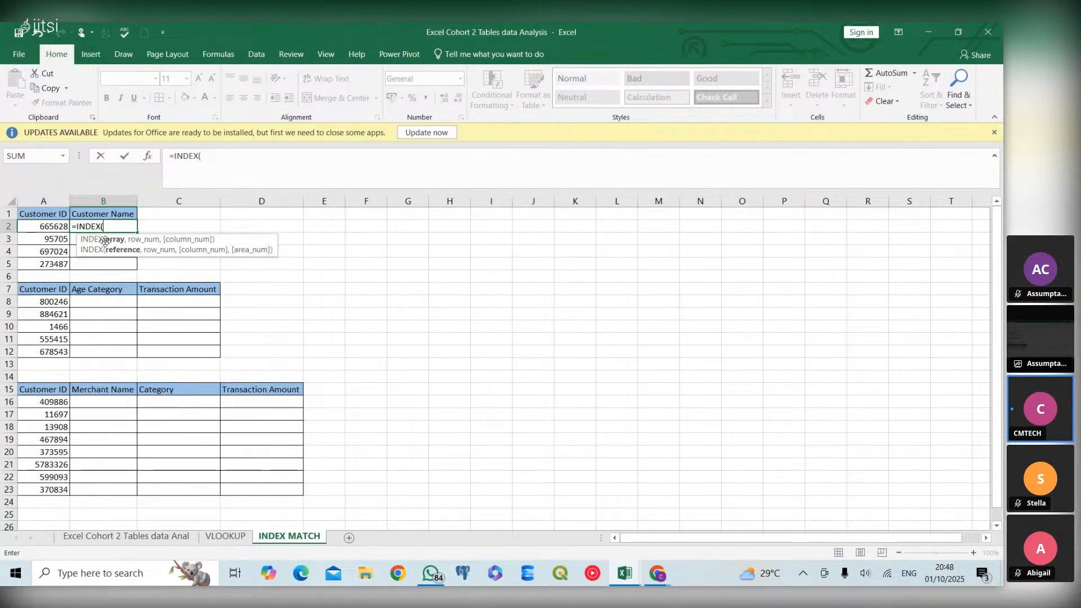
type("cu")
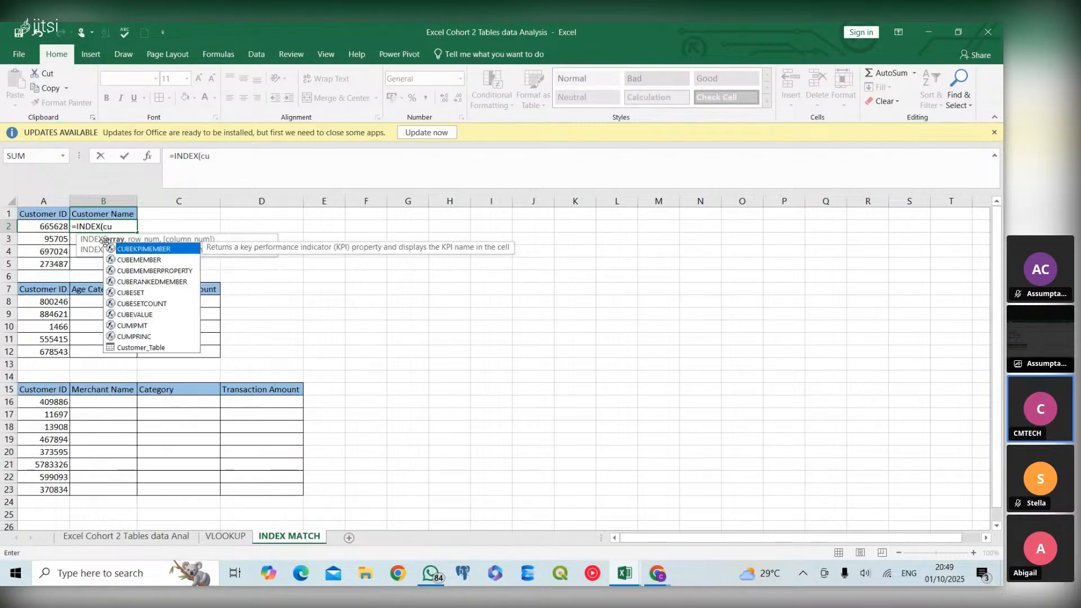
double_click(146, 344)
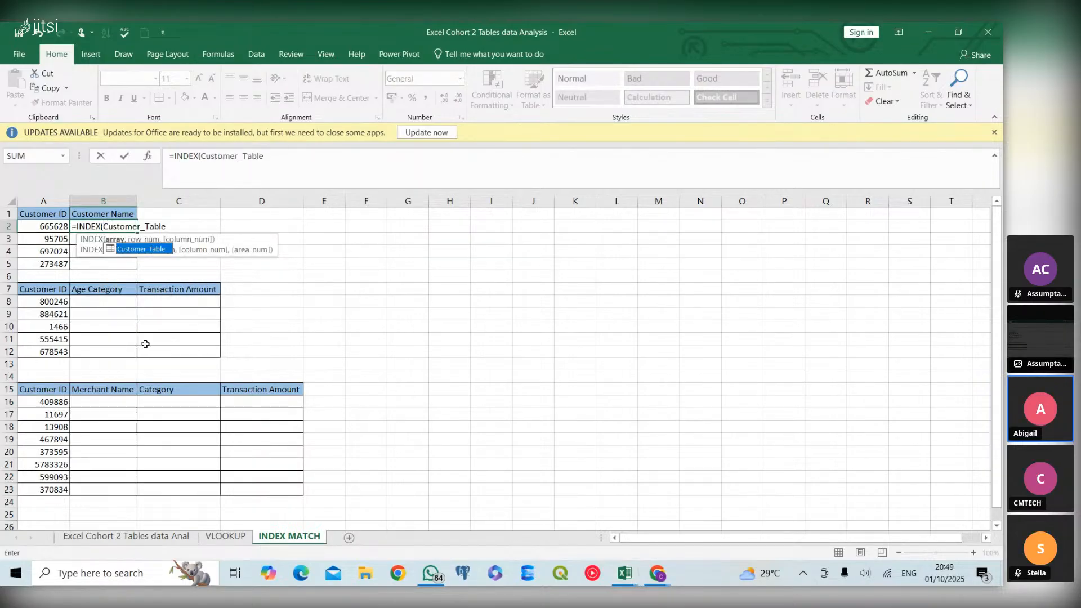
type("[")
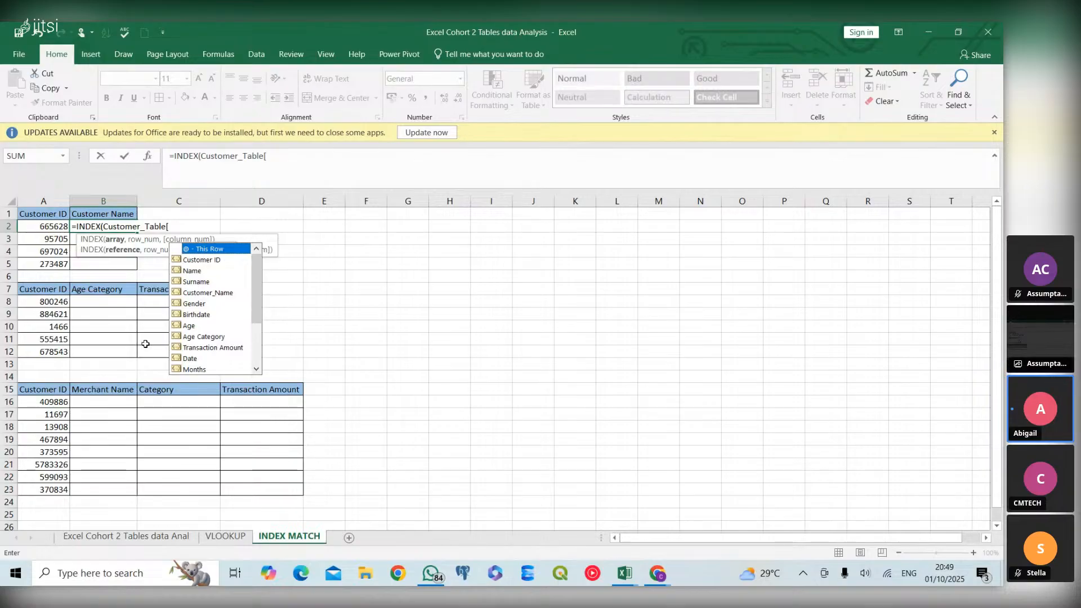
double_click(206, 293)
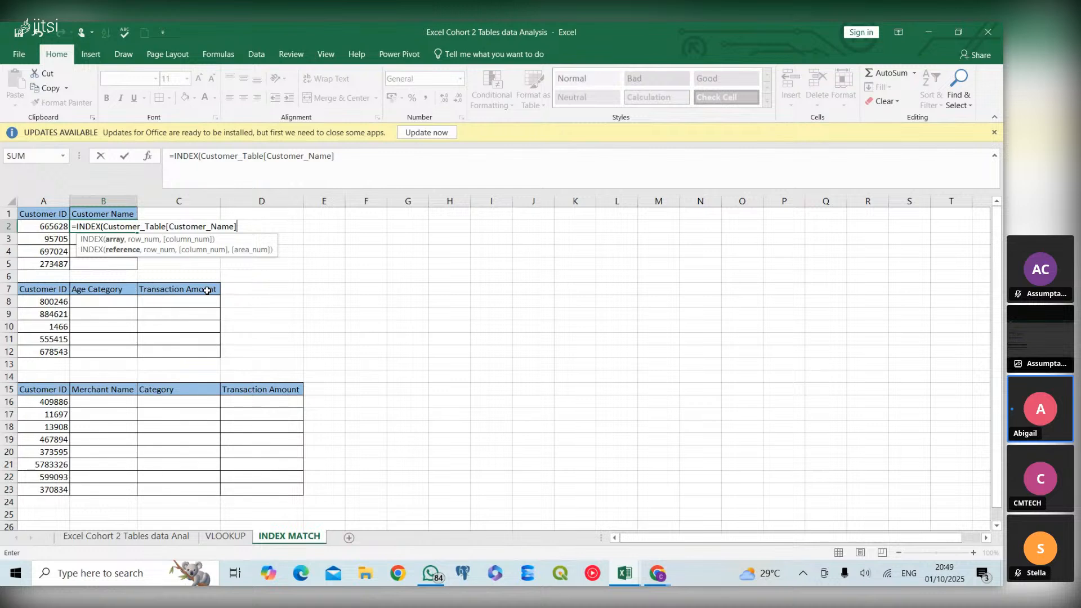
type("],m")
Complete the B2 formula with a MATCH of A2 against Customer_Table[Customer ID] using match type 0
type("a")
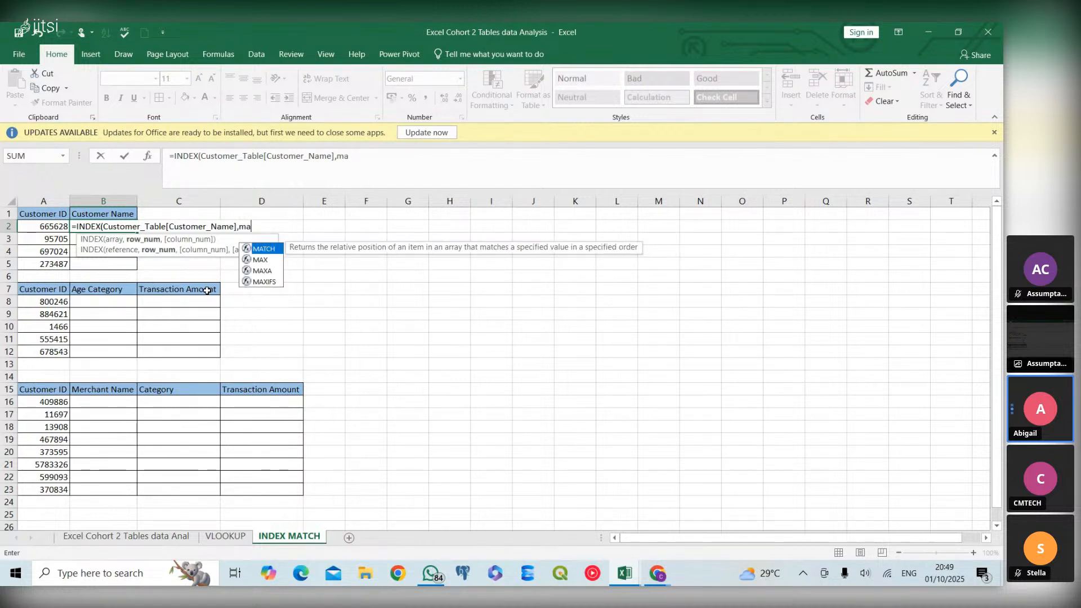
double_click(265, 249)
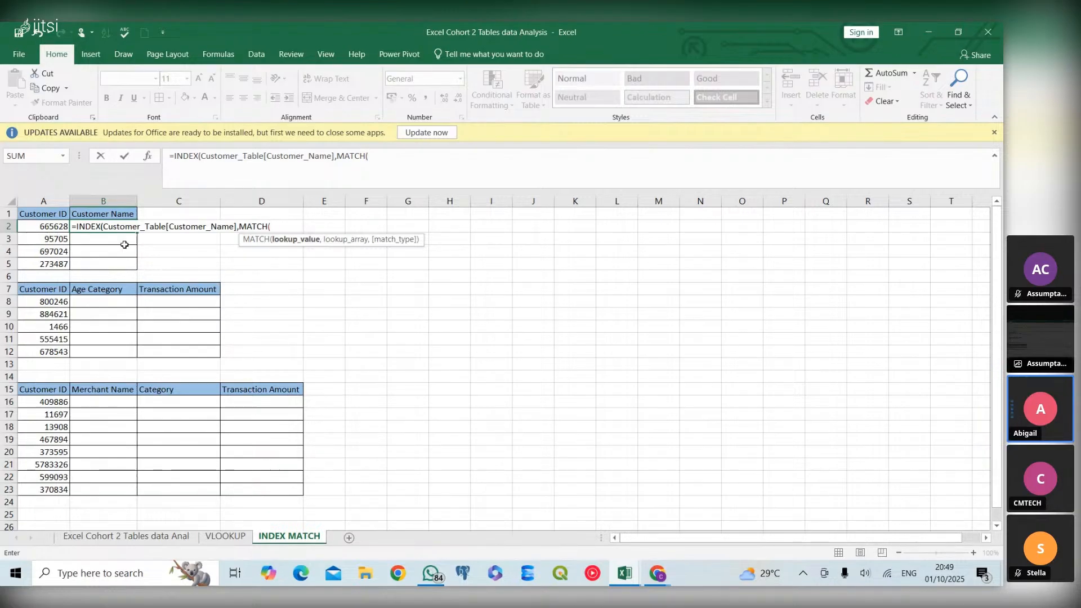
left_click(59, 225)
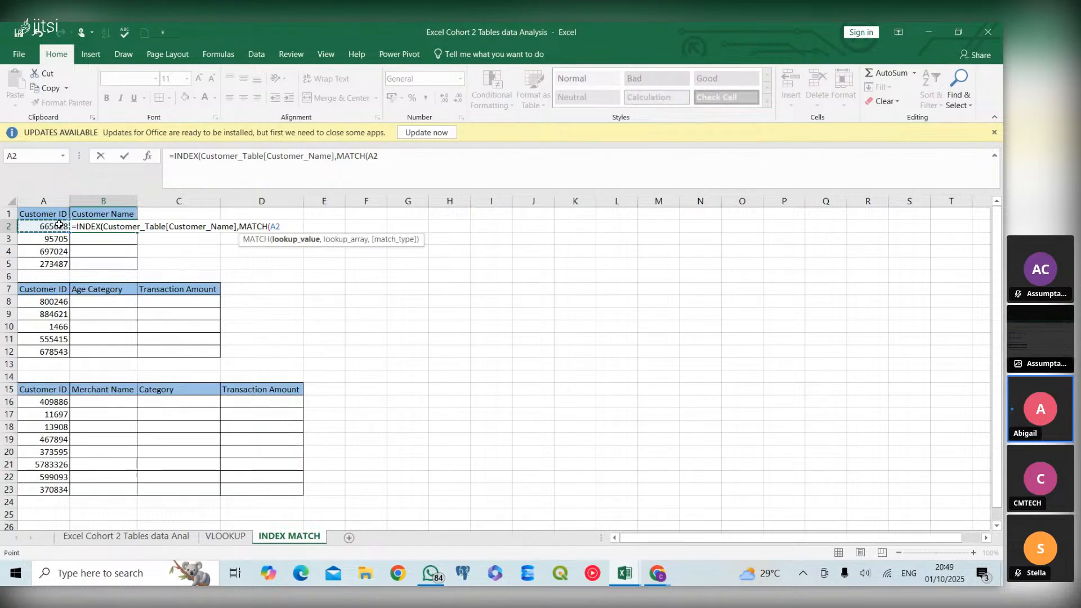
type(",")
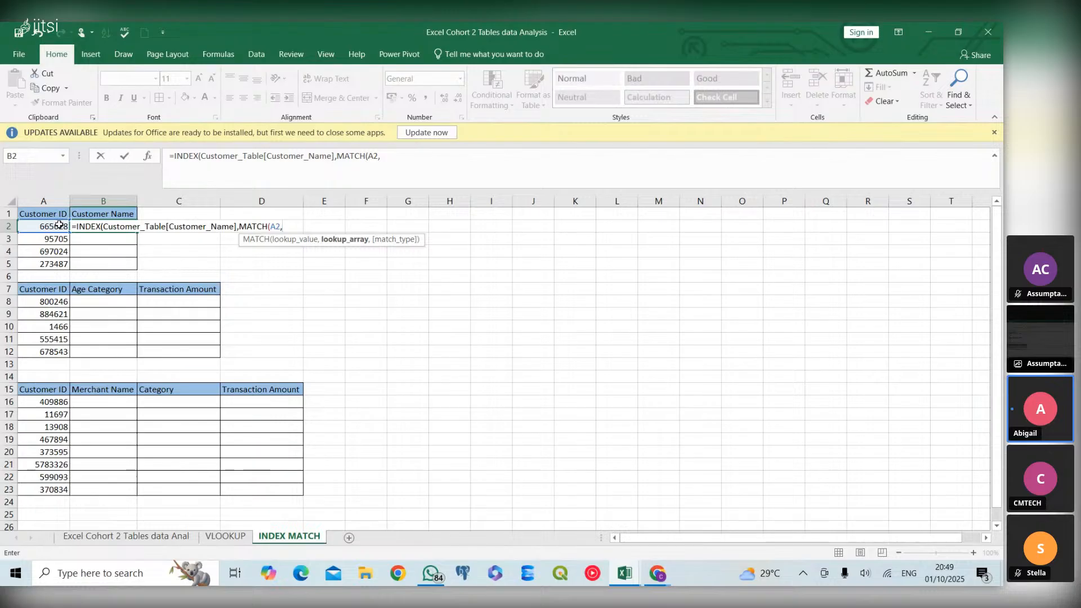
type("cus")
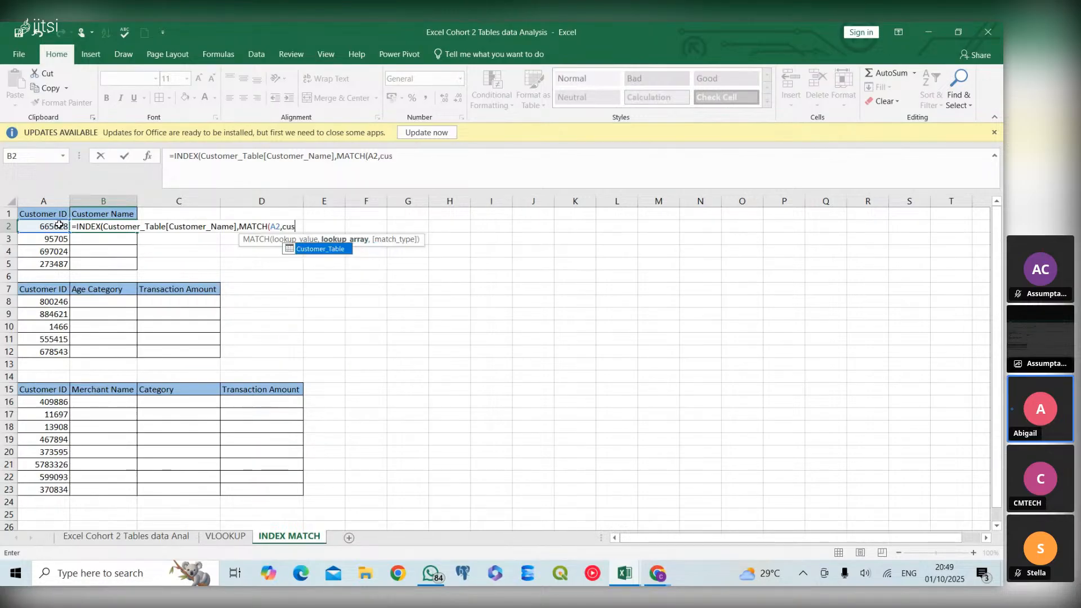
double_click(303, 252)
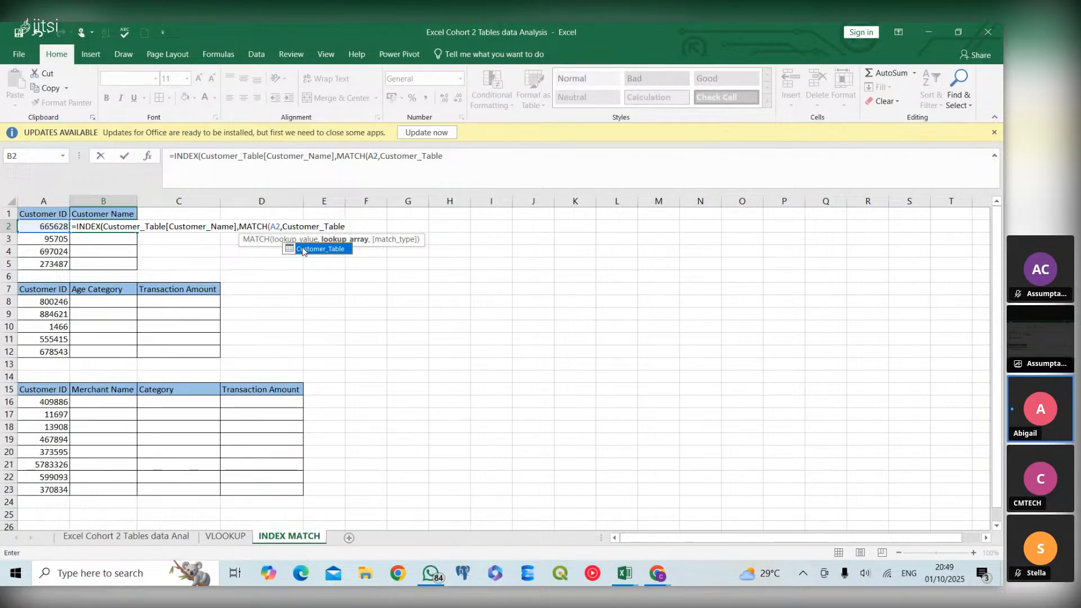
type("[cu")
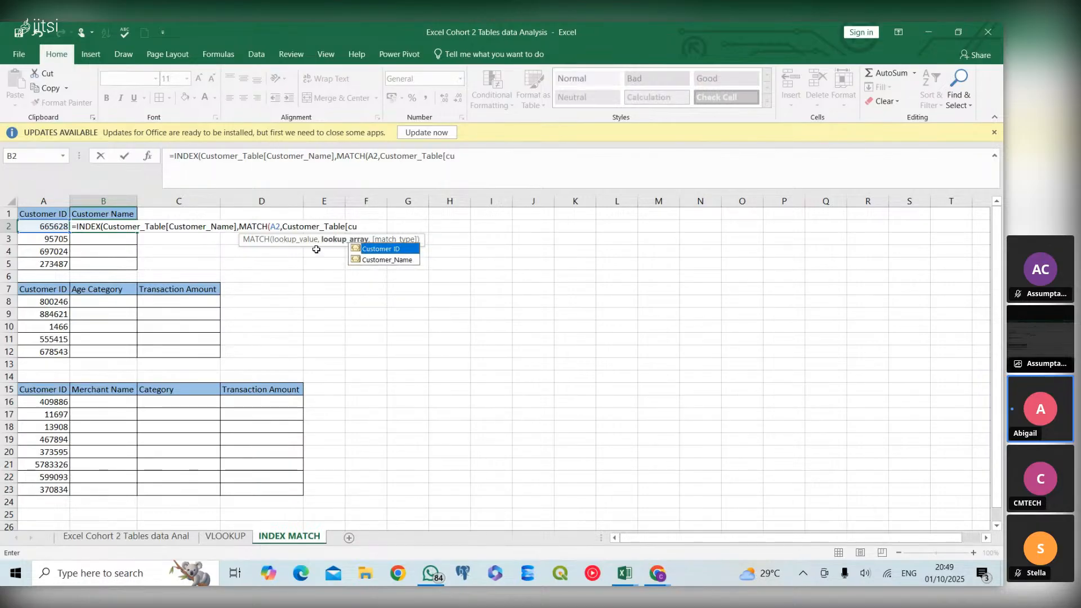
double_click(365, 249)
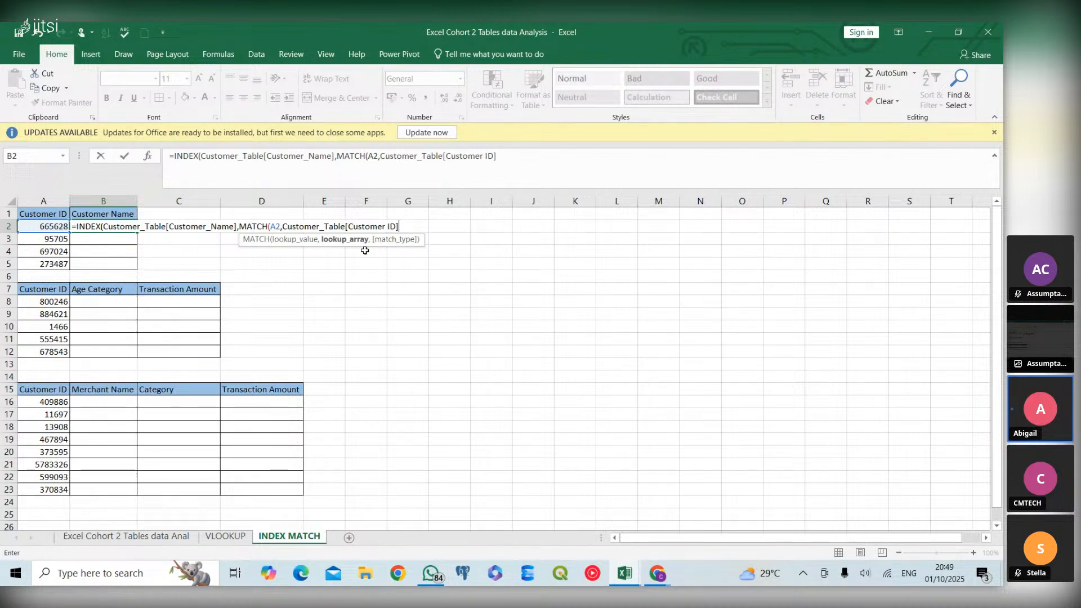
type(",0")
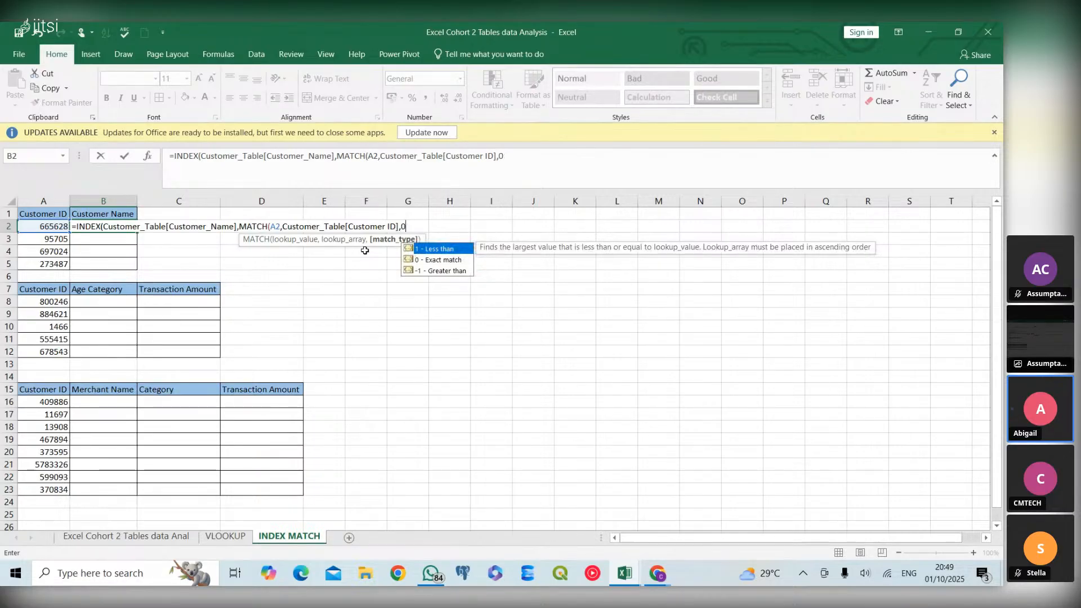
type(")")
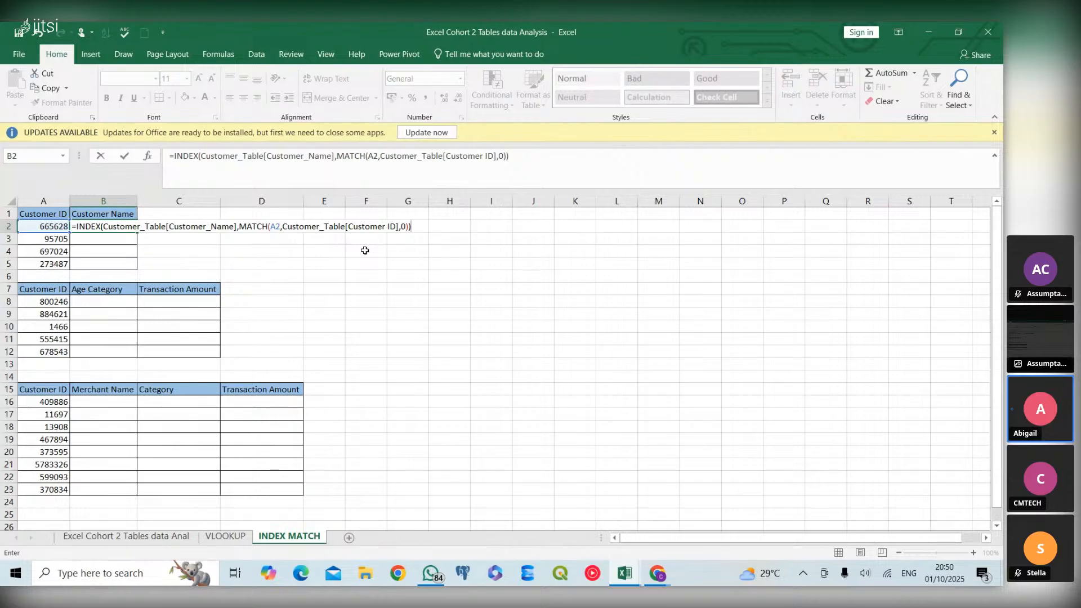
key("Return")
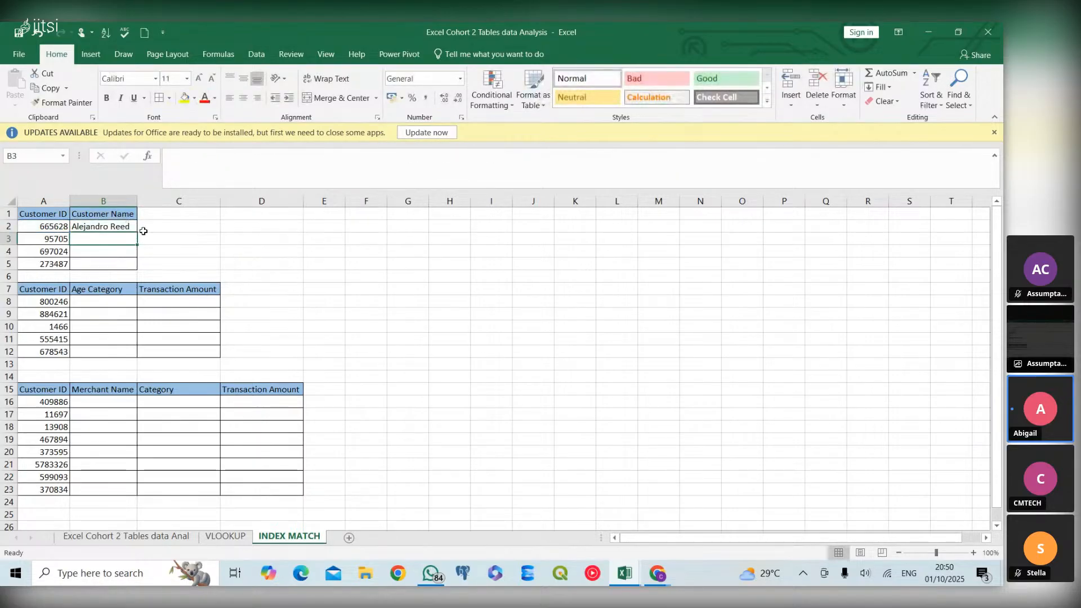
Open the completed INDEX MATCH formula in B2 to review its arguments
left_click(129, 228)
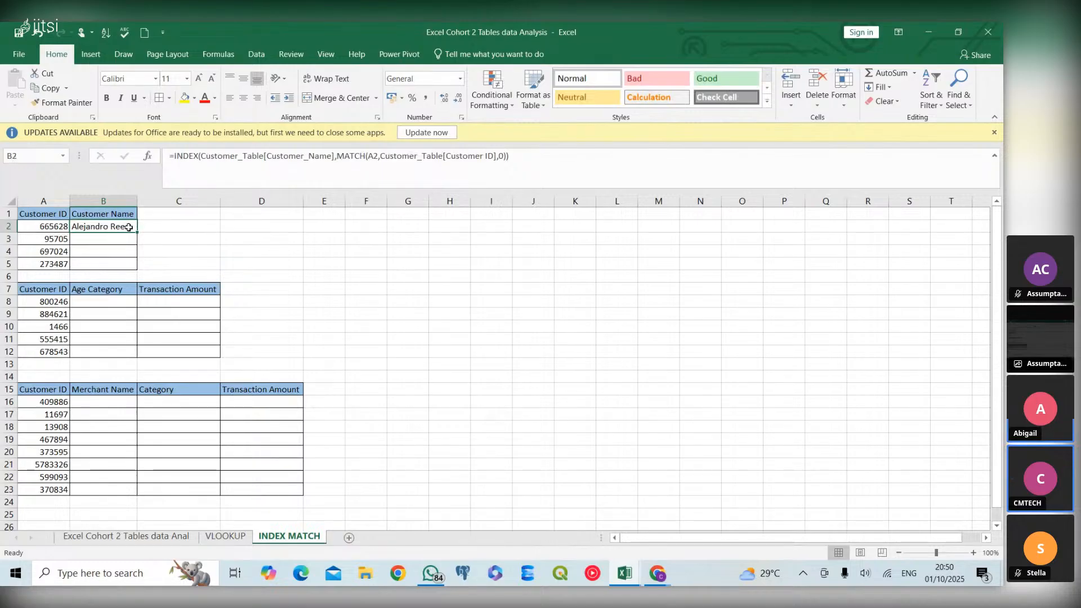
double_click(128, 227)
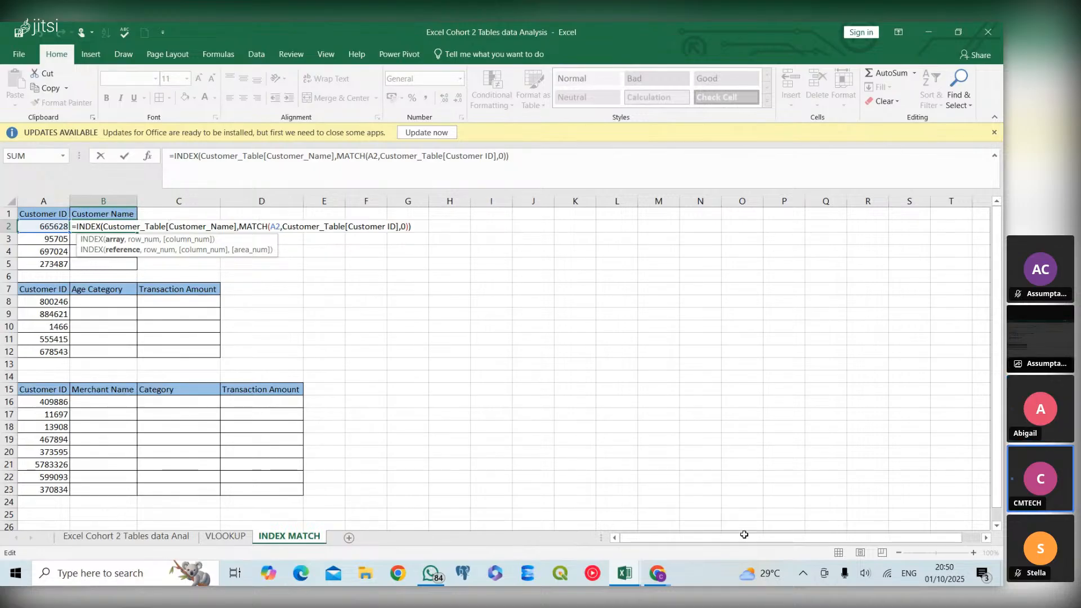
left_click(805, 574)
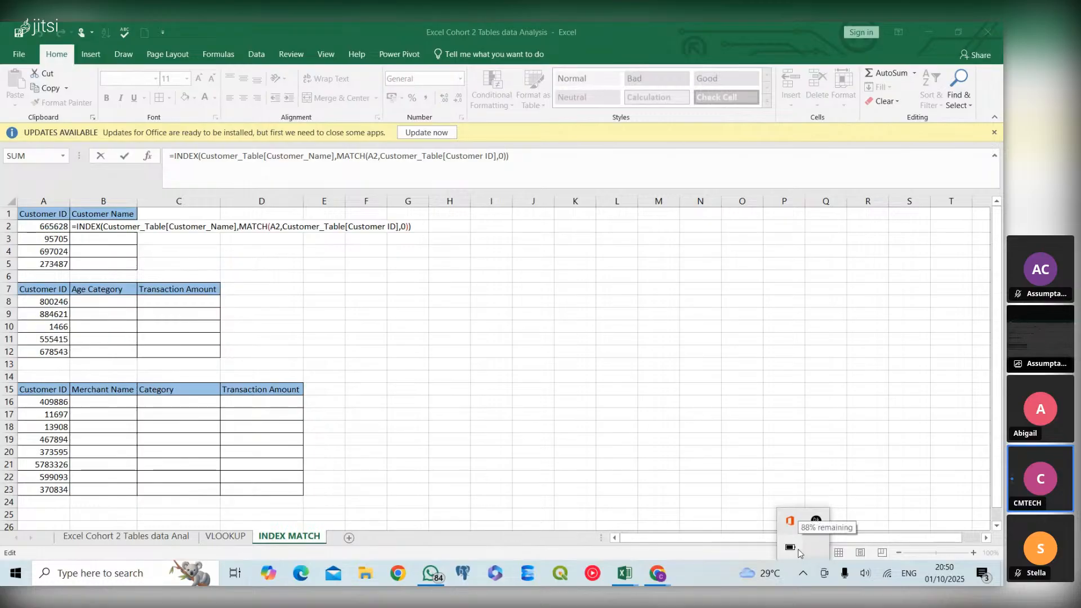
left_click(736, 467)
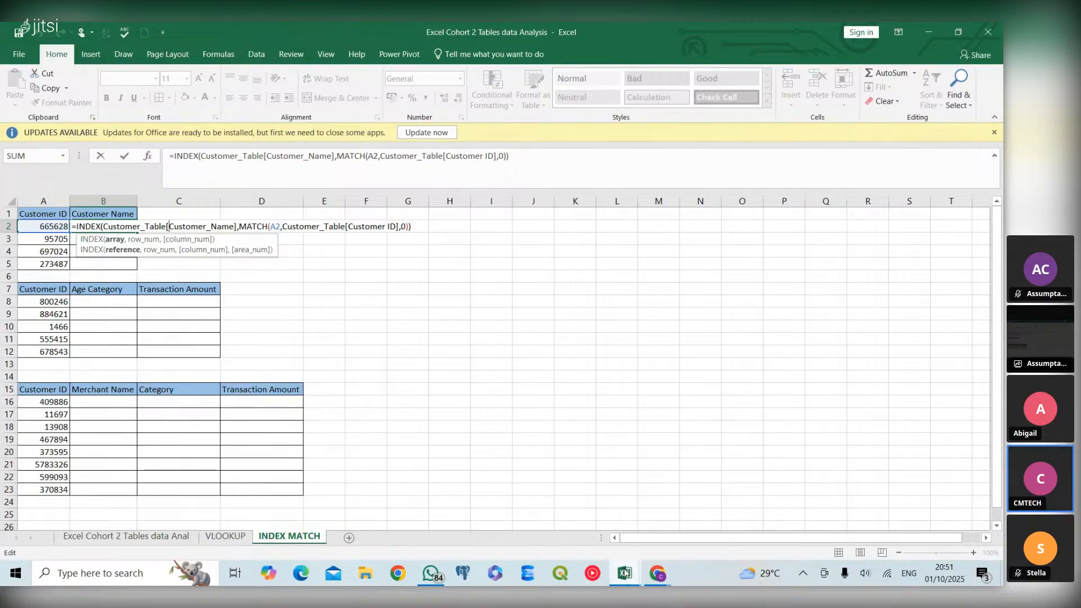
Switch to the Jitsi meeting window, unmute the microphone, and return to the workbook
mouse_move(658, 573)
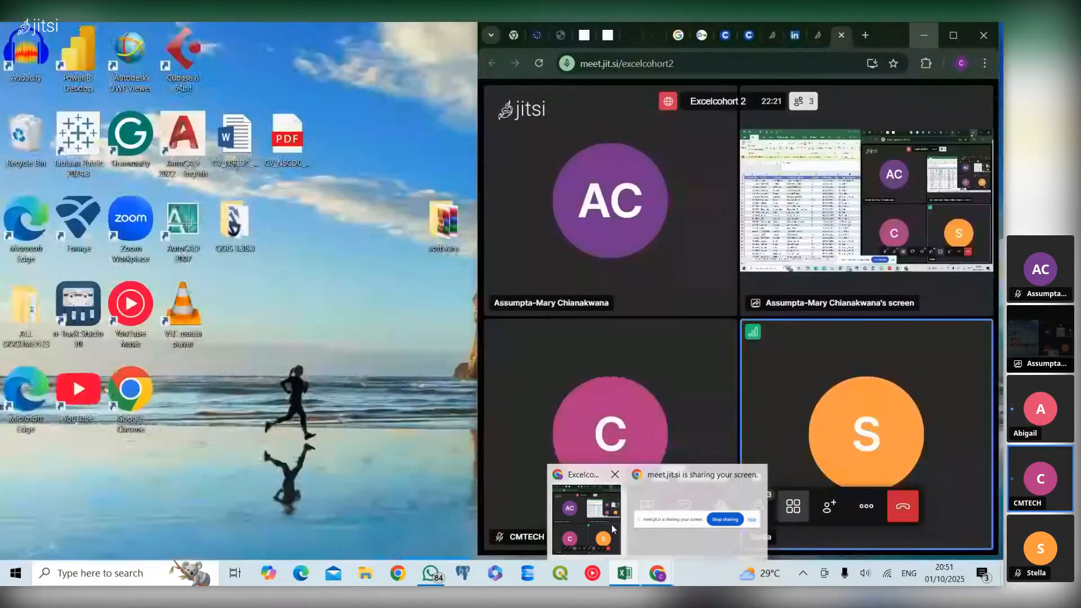
left_click(612, 529)
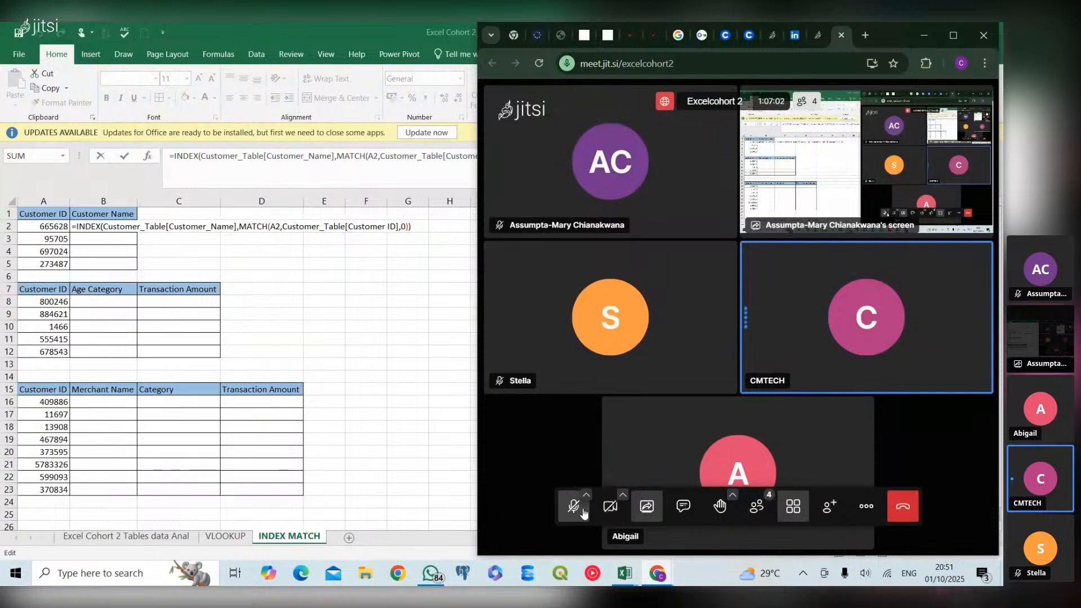
left_click(582, 509)
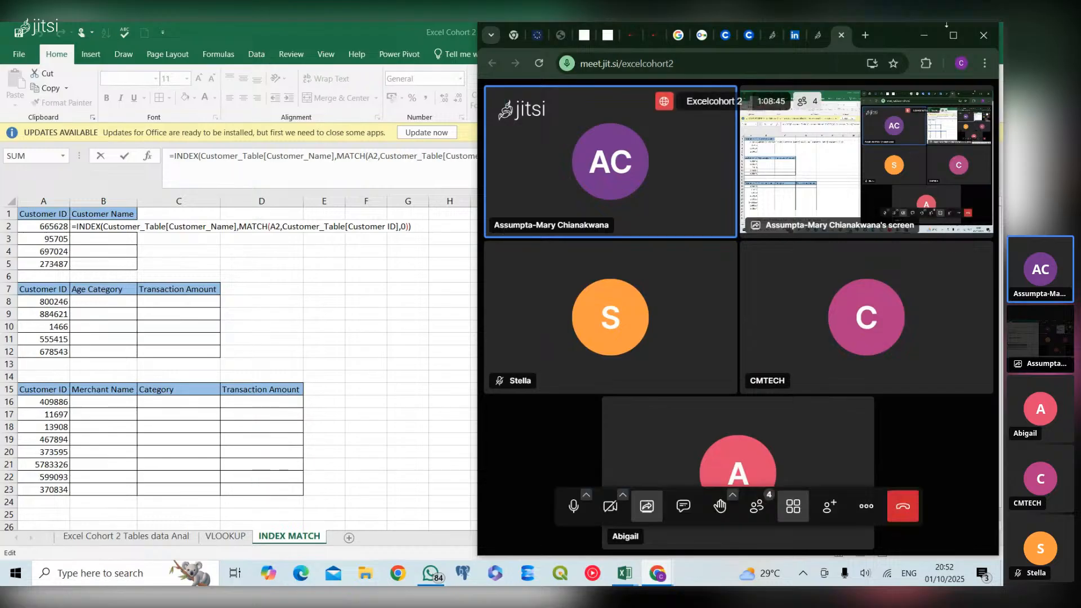
left_click(928, 38)
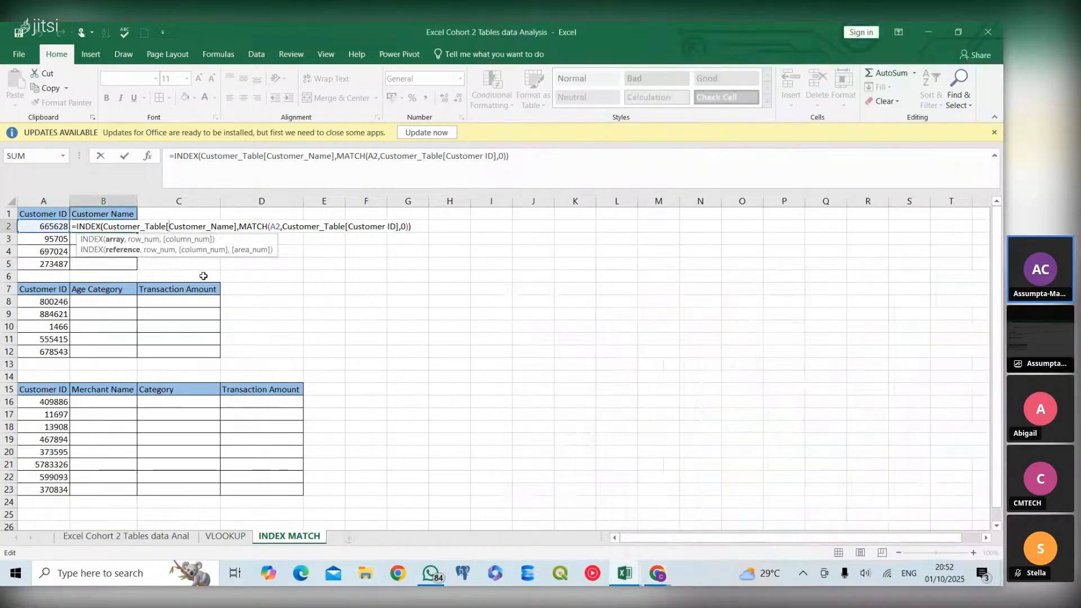
Delete the entire INDEX MATCH formula from B2 and begin a new formula in the same cell
left_click(414, 228)
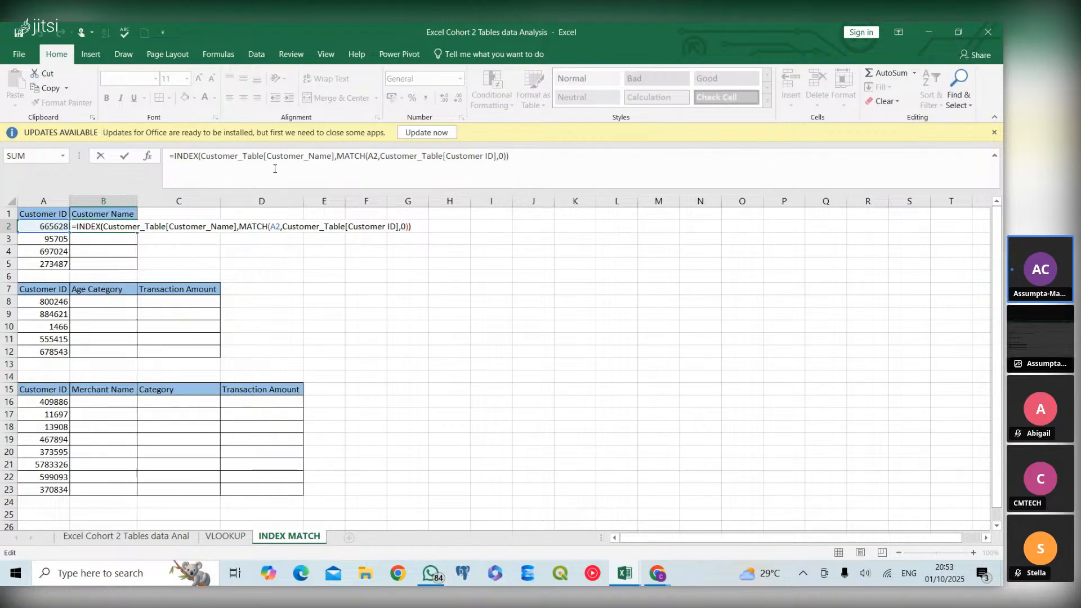
left_click_drag(170, 155, 468, 167)
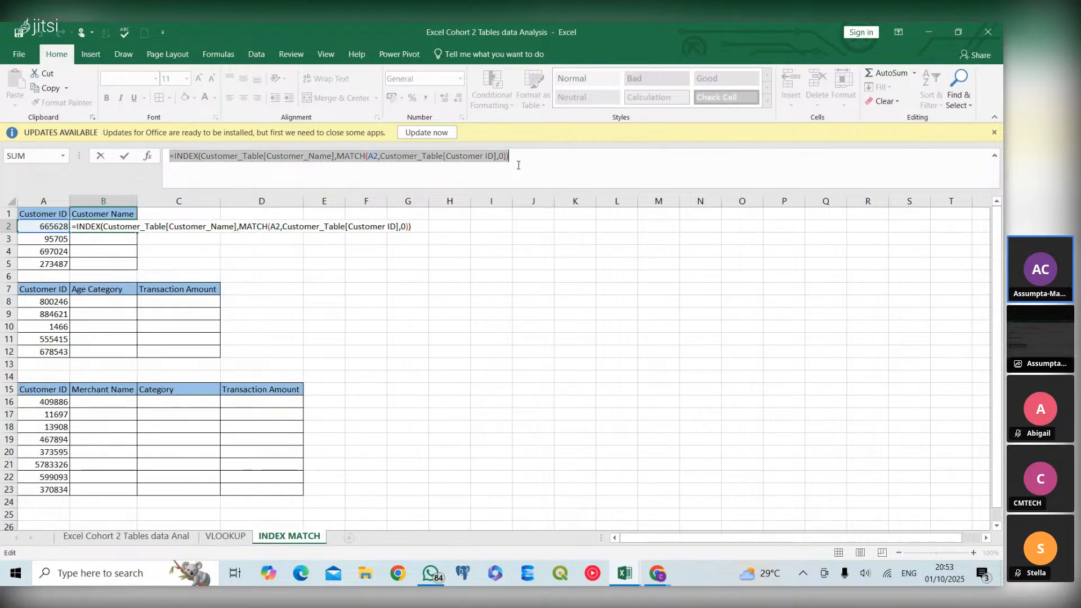
key("BackSpace")
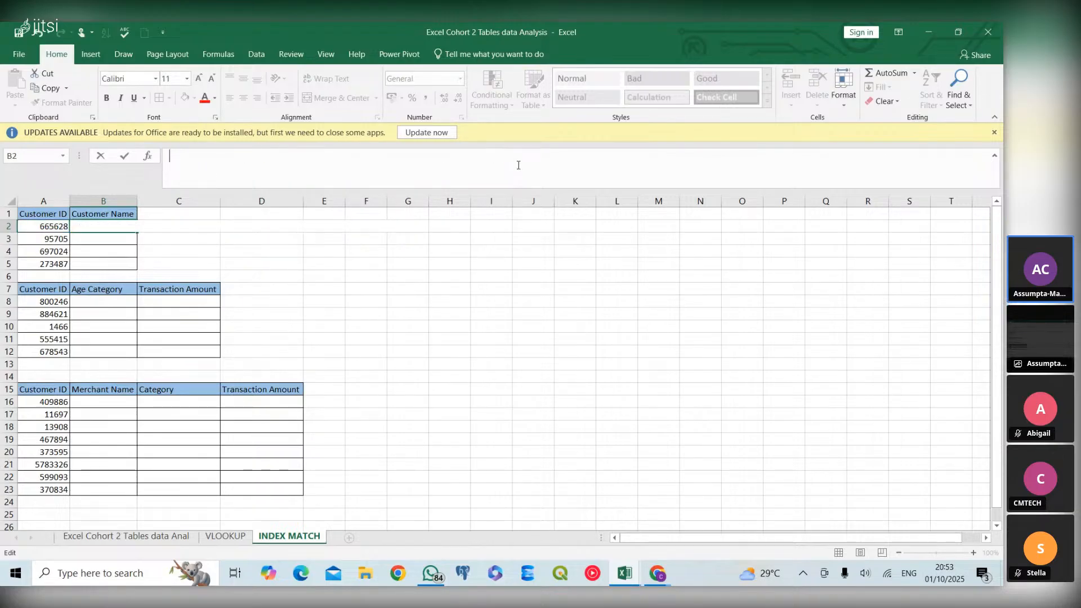
left_click(94, 241)
left_click(95, 225)
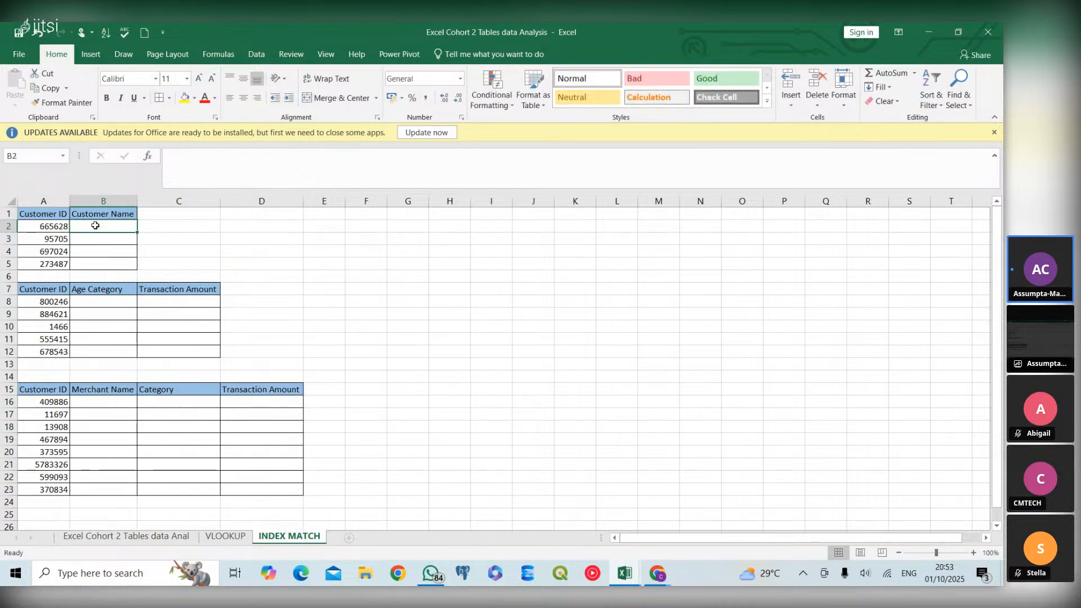
type("=")
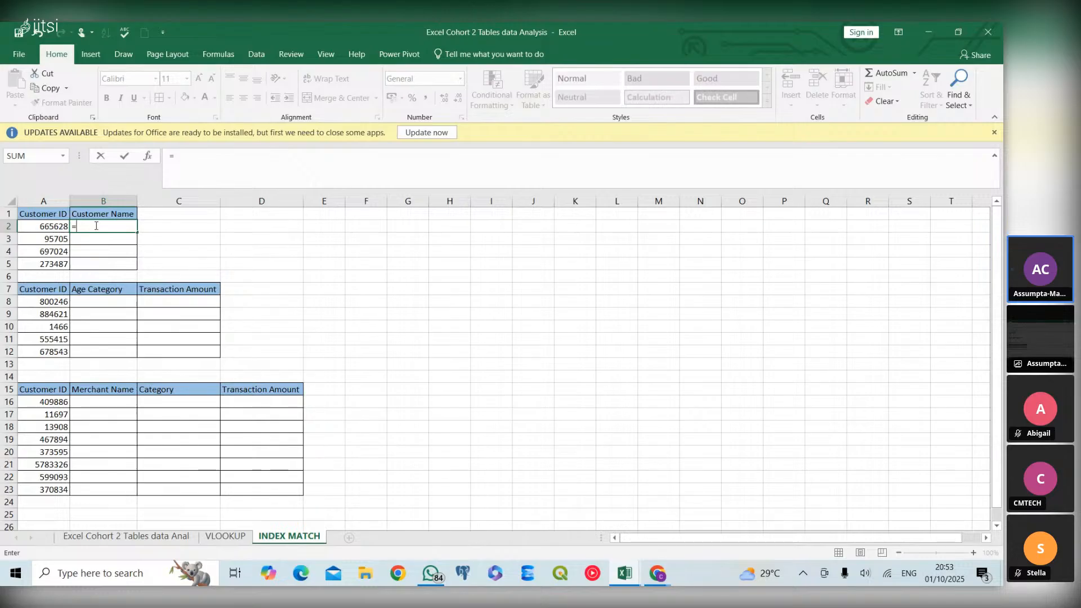
left_click(226, 537)
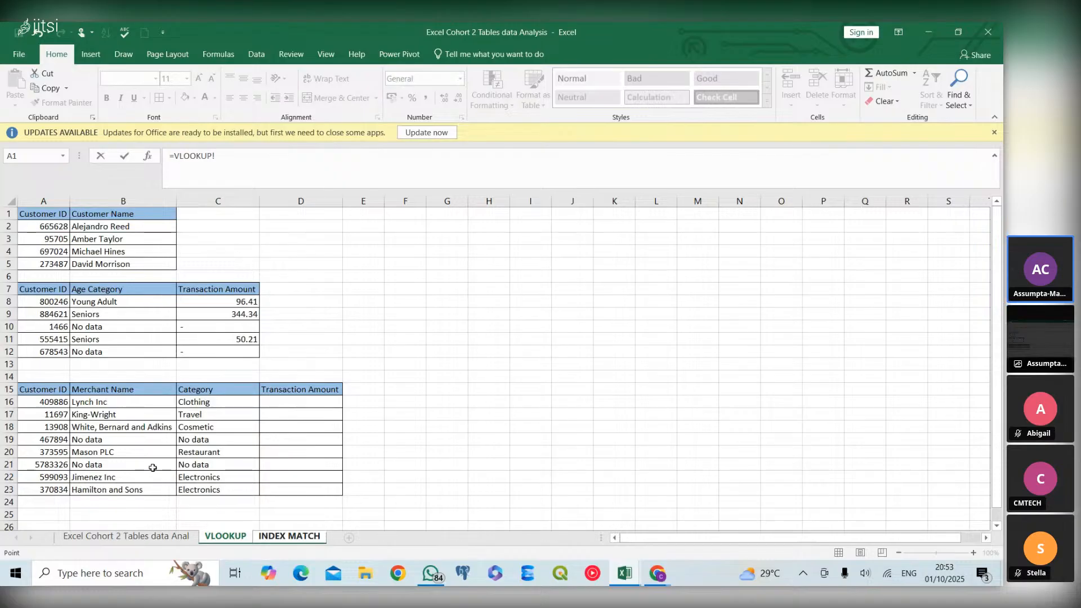
left_click(282, 536)
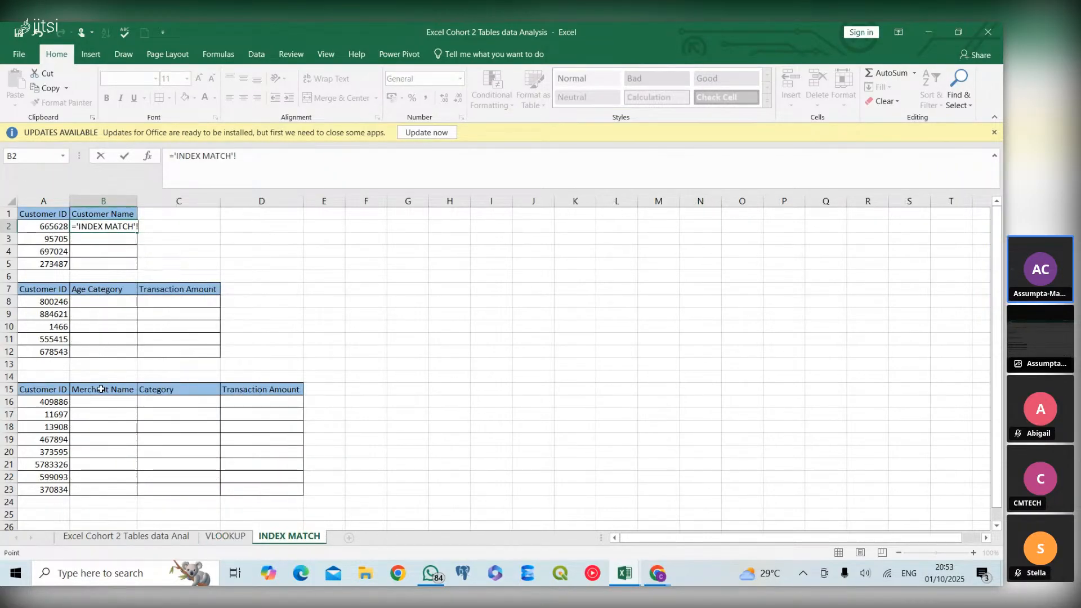
key("BackSpace")
key("BackSpace")
key("BackSpace")
key("BackSpace")
key("BackSpace")
key("BackSpace")
key("BackSpace")
key("BackSpace")
key("BackSpace")
key("BackSpace")
key("BackSpace")
key("BackSpace")
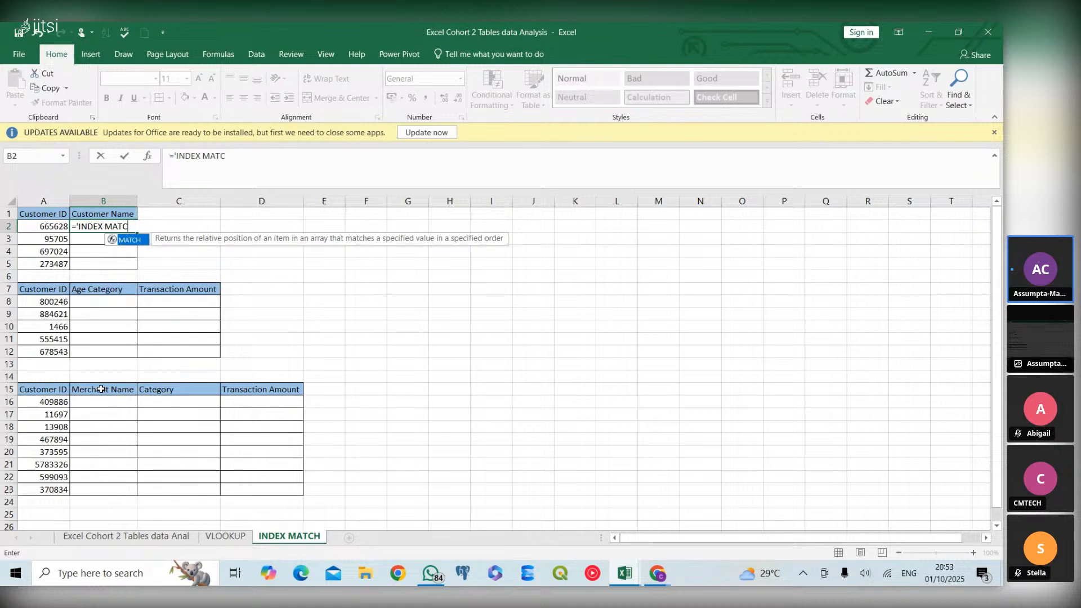
key("BackSpace")
key("BackSpace")
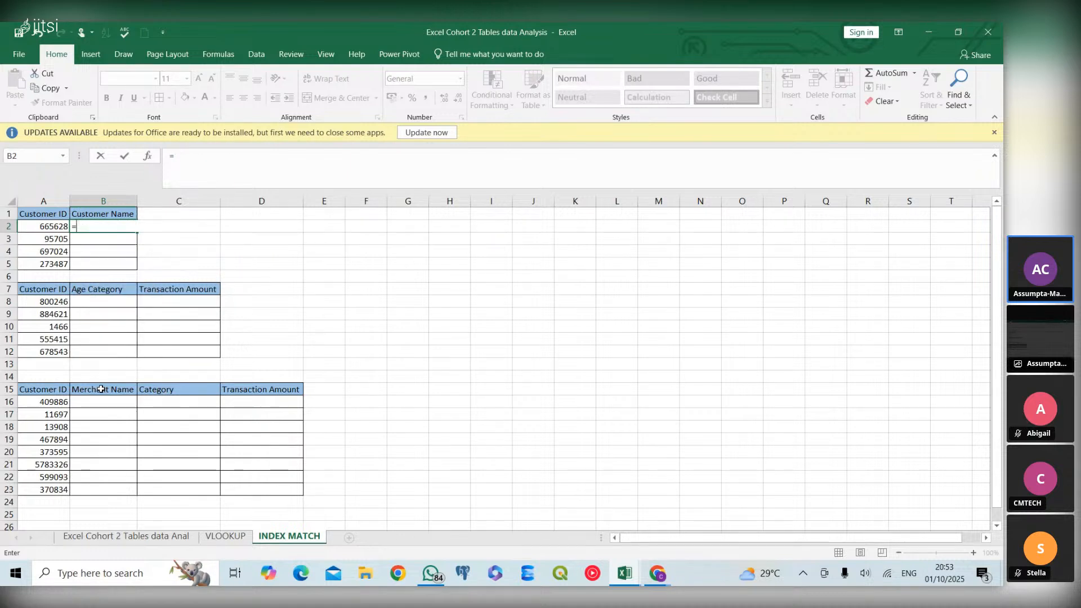
type("ind")
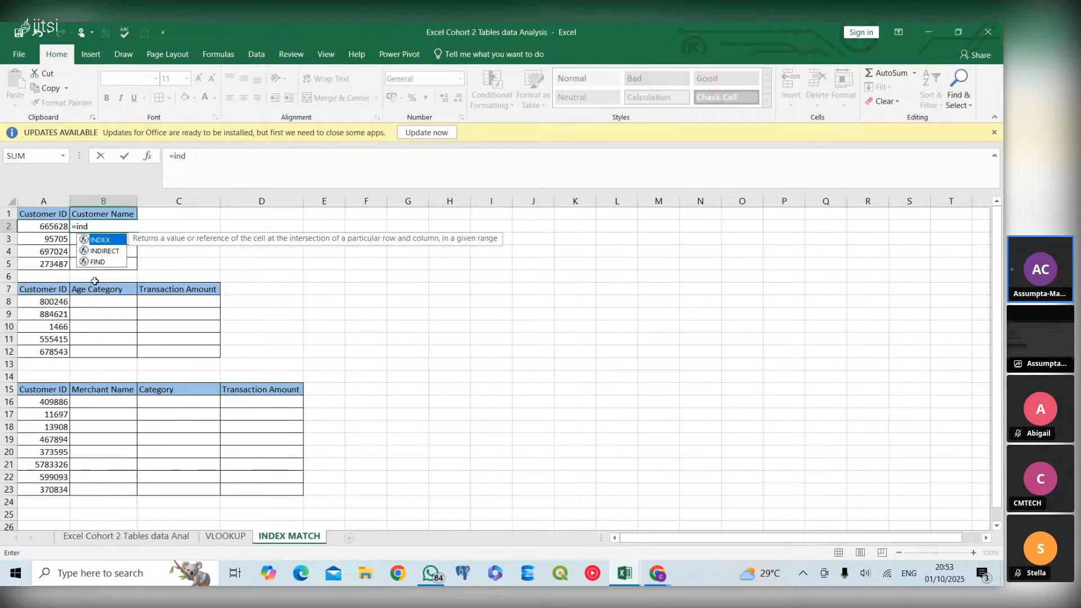
double_click(111, 241)
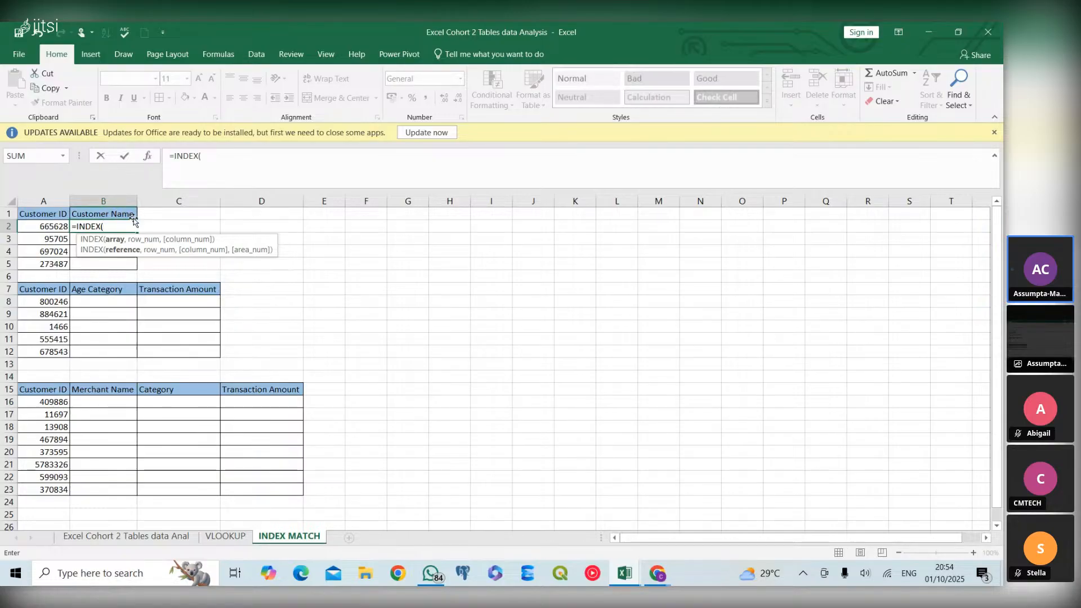
type("custo")
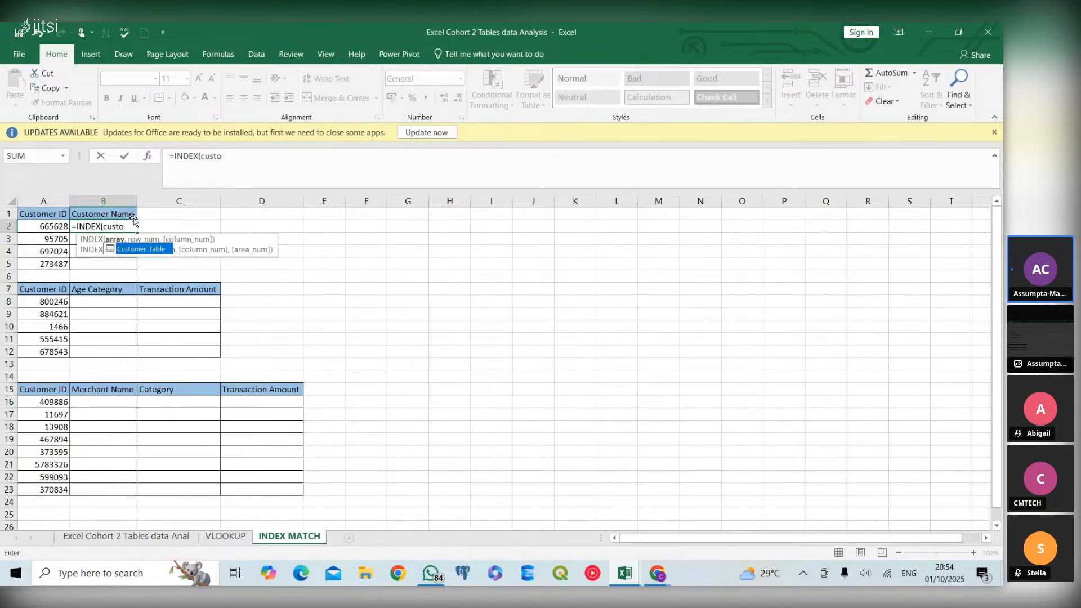
type("mer")
double_click(140, 248)
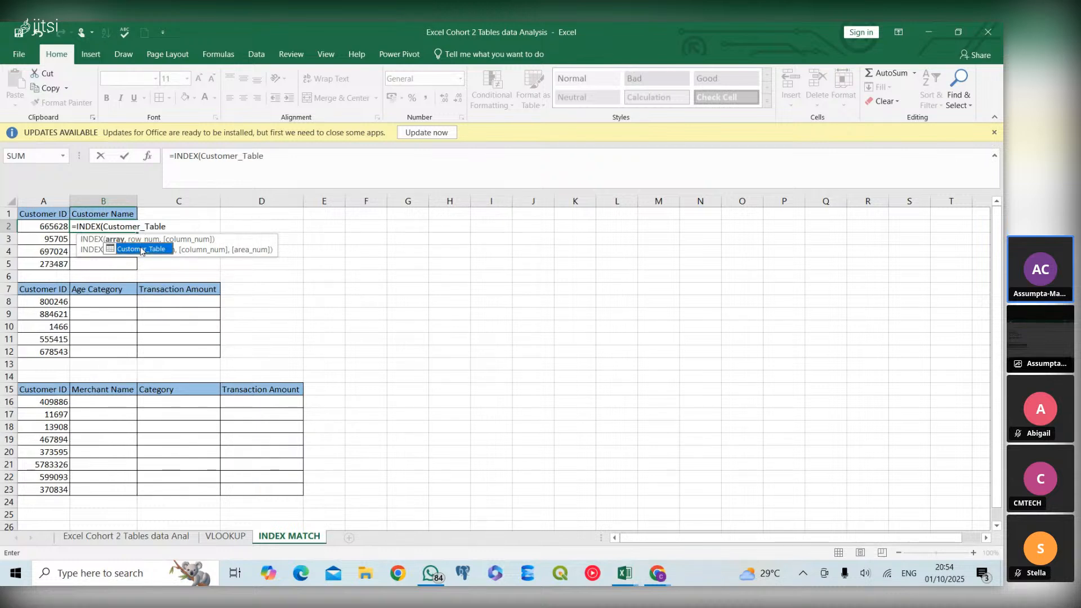
type("[")
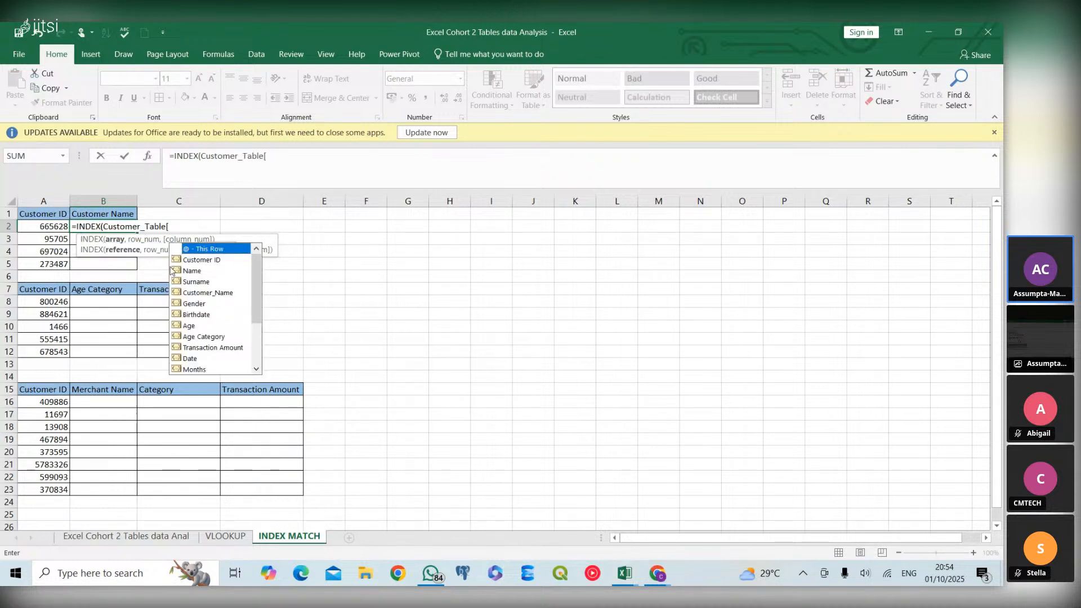
double_click(191, 291)
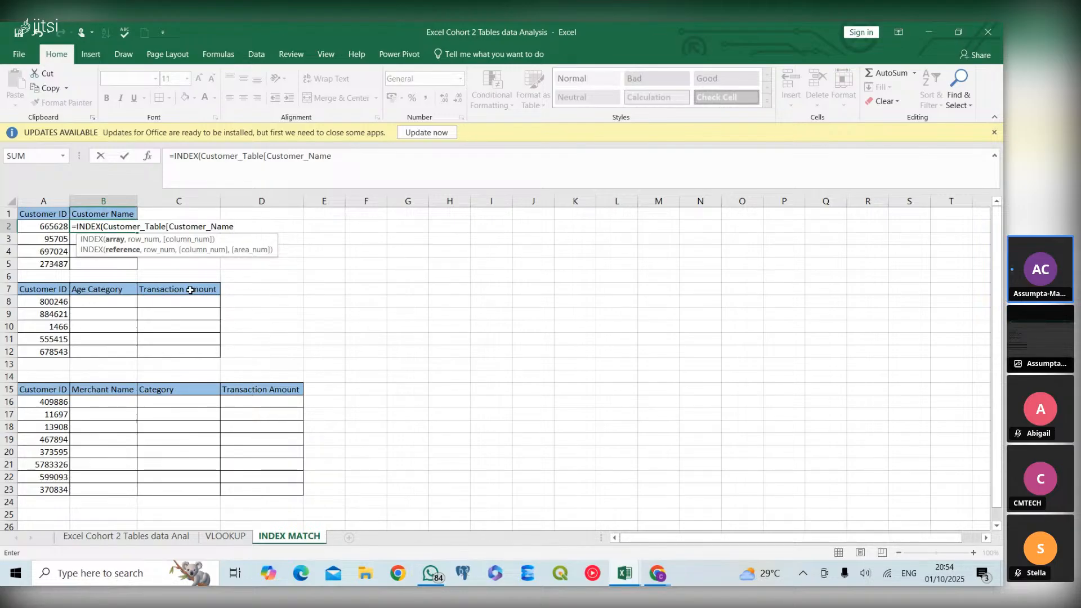
type("],")
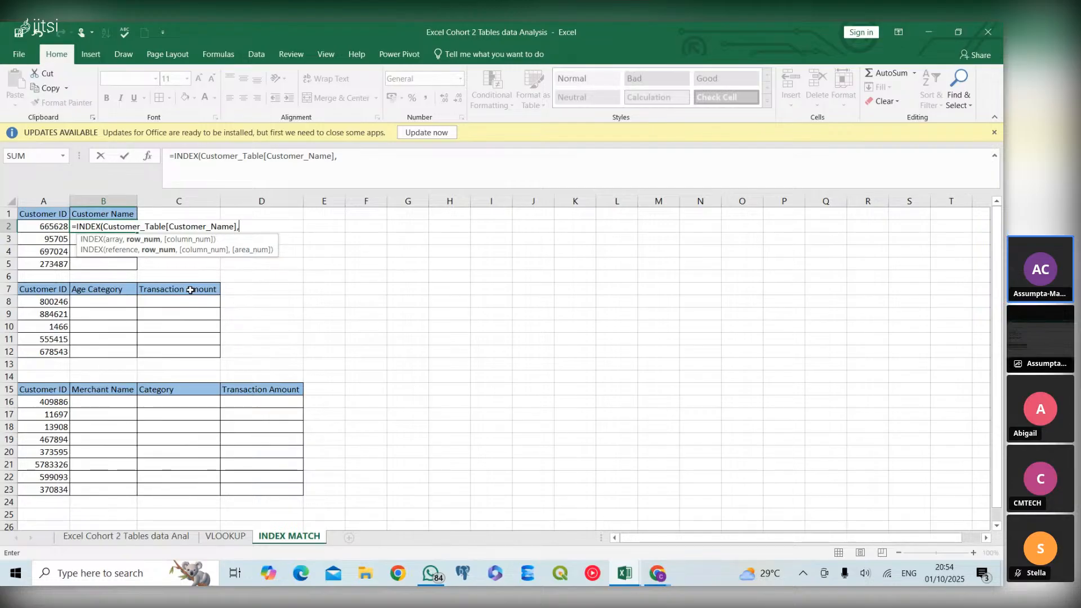
type("mat")
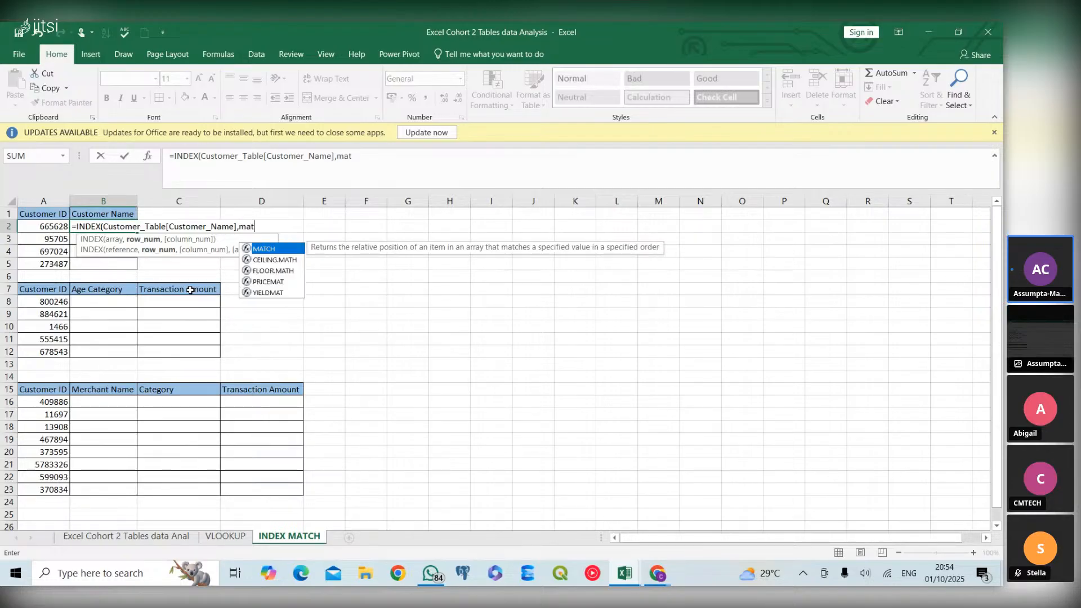
double_click(258, 248)
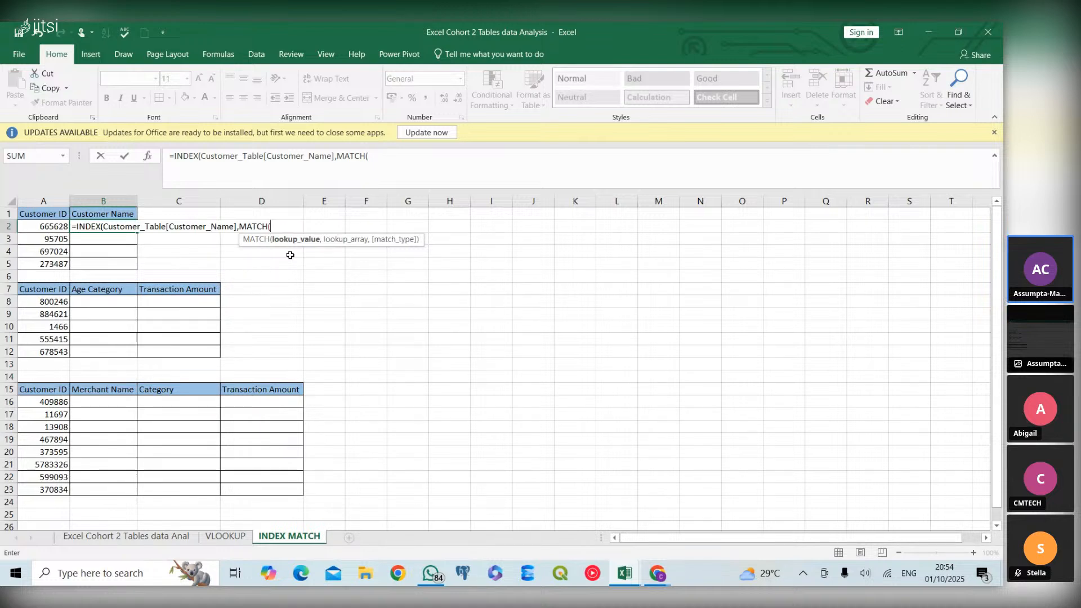
left_click(50, 228)
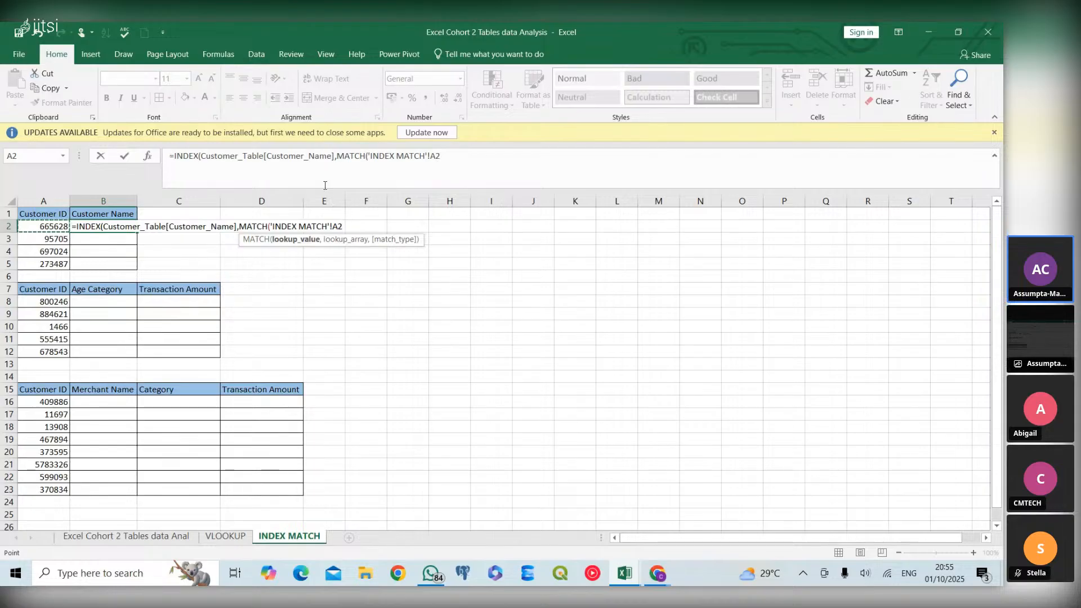
key("BackSpace")
key("BackSpace")
key("BackSpace")
key("BackSpace")
key("BackSpace")
key("BackSpace")
key("BackSpace")
key("BackSpace")
key("BackSpace")
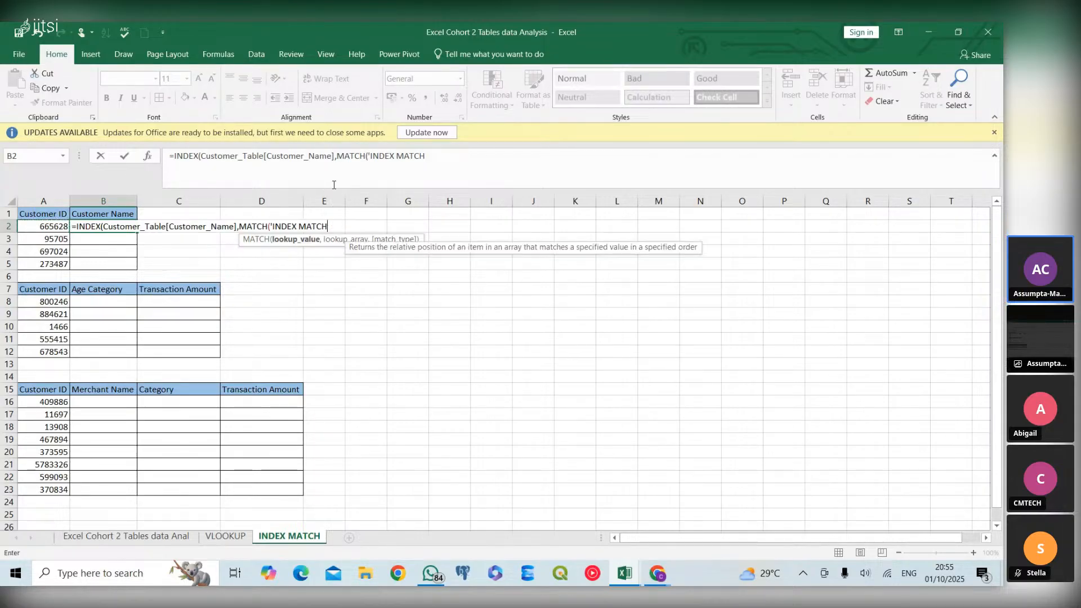
key("BackSpace")
key("BackSpace")
key("BackSpace")
key("BackSpace")
key("BackSpace")
key("BackSpace")
key("BackSpace")
key("BackSpace")
key("BackSpace")
key("BackSpace")
key("BackSpace")
key("BackSpace")
key("BackSpace")
key("BackSpace")
key("BackSpace")
key("BackSpace")
key("BackSpace")
key("BackSpace")
key("BackSpace")
key("BackSpace")
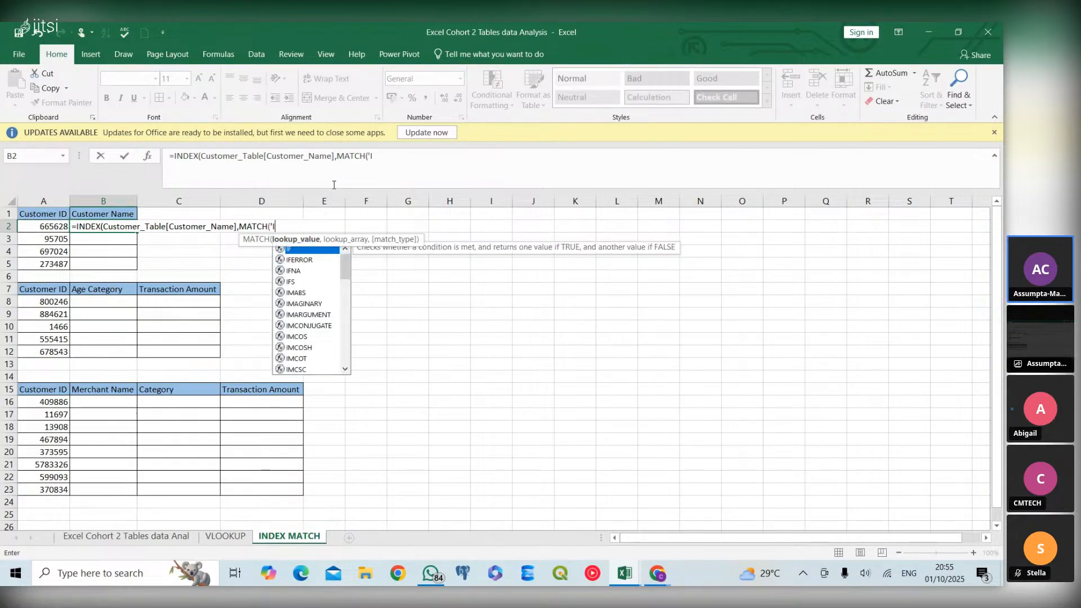
key("BackSpace")
key("BackSpace")
key("BackSpace")
key("BackSpace")
key("BackSpace")
key("BackSpace")
key("BackSpace")
key("BackSpace")
key("BackSpace")
key("BackSpace")
key("BackSpace")
key("BackSpace")
key("BackSpace")
key("BackSpace")
key("BackSpace")
key("BackSpace")
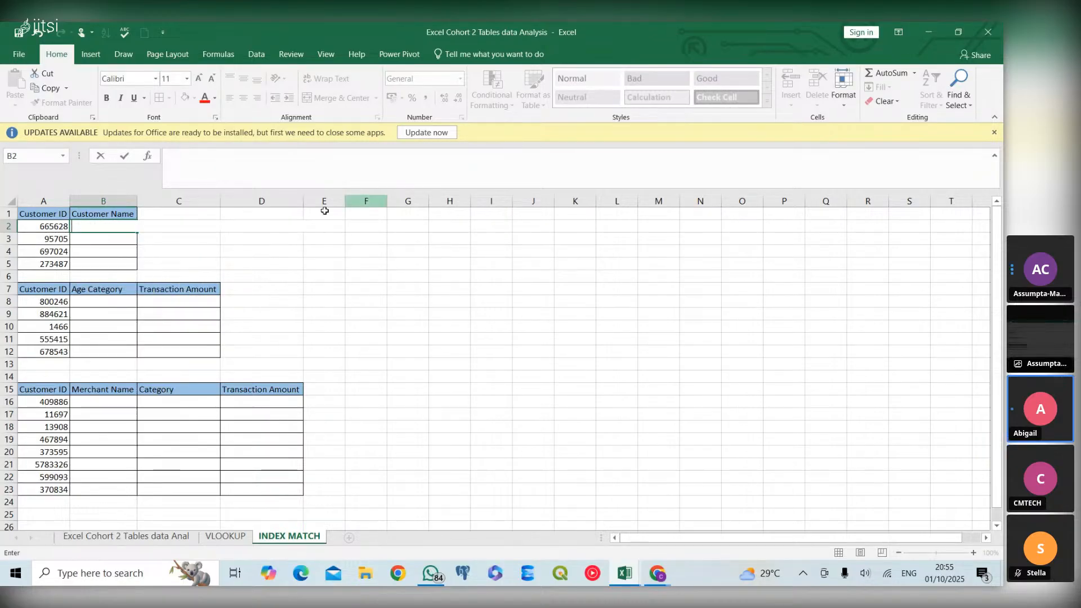
key("Return")
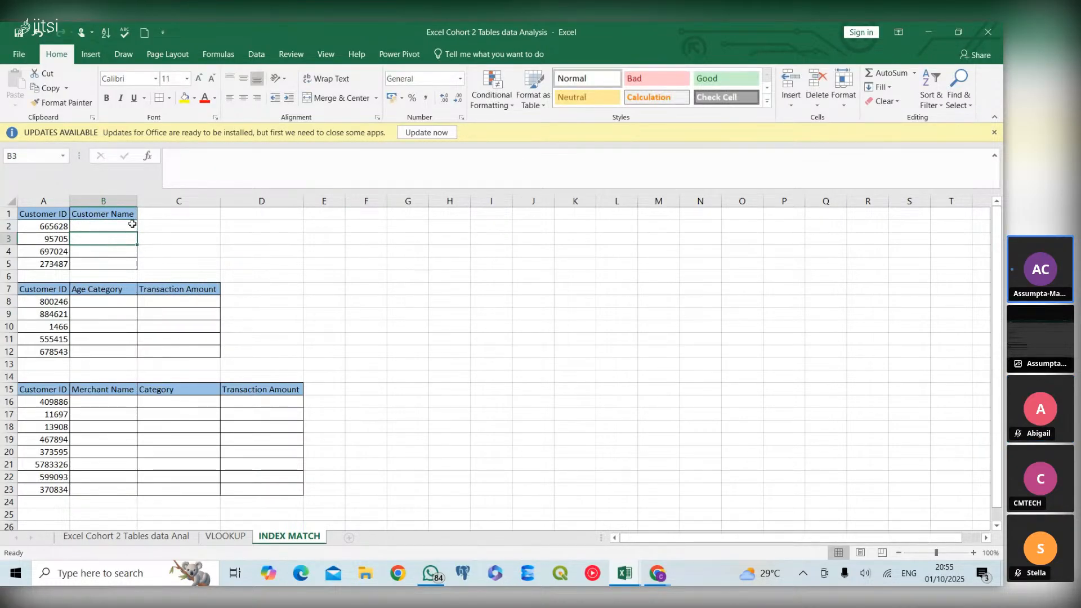
Start an INDEX formula in B2 with Customer_Table[Customer_Name] as the array argument
left_click(132, 224)
type("=")
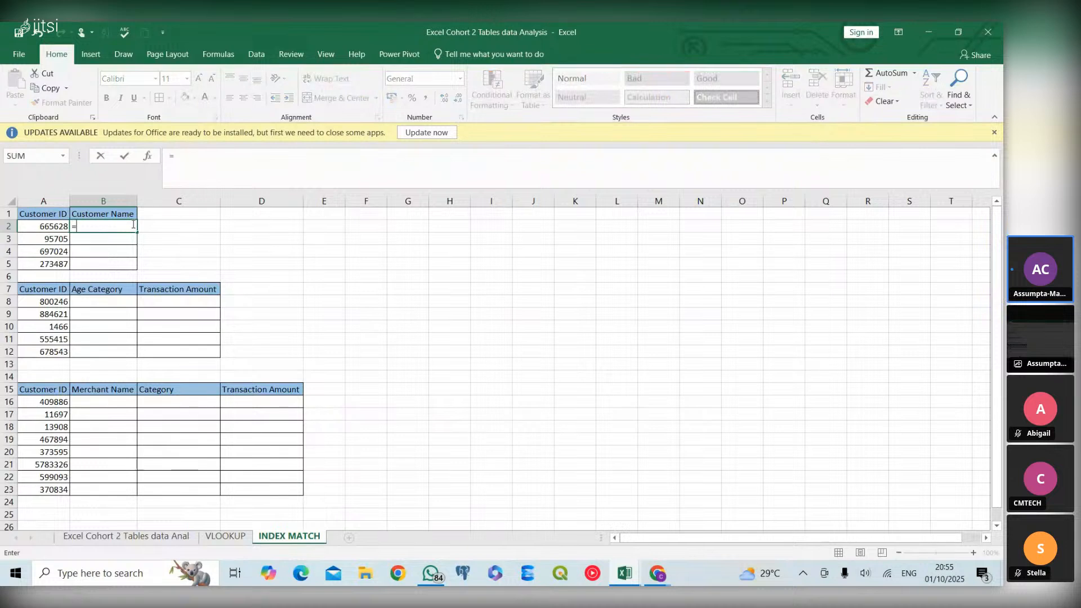
type("index")
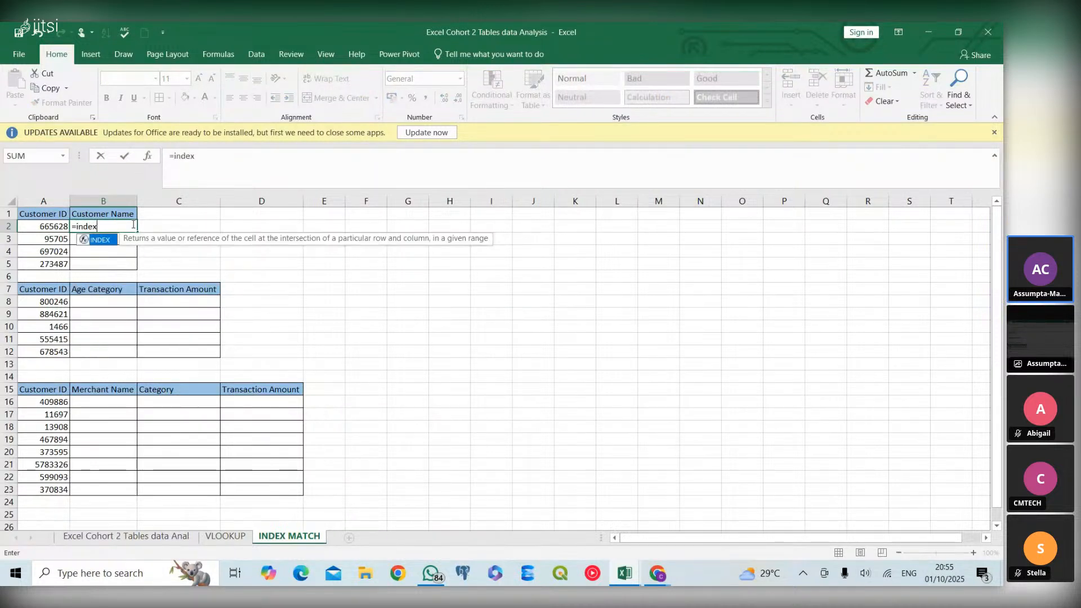
double_click(101, 241)
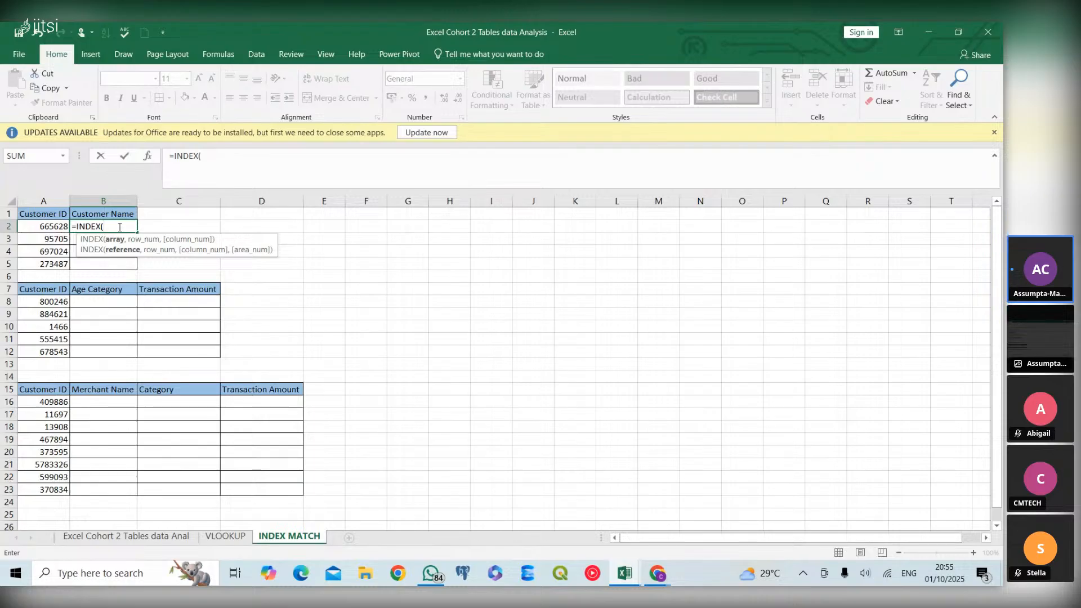
type("cus")
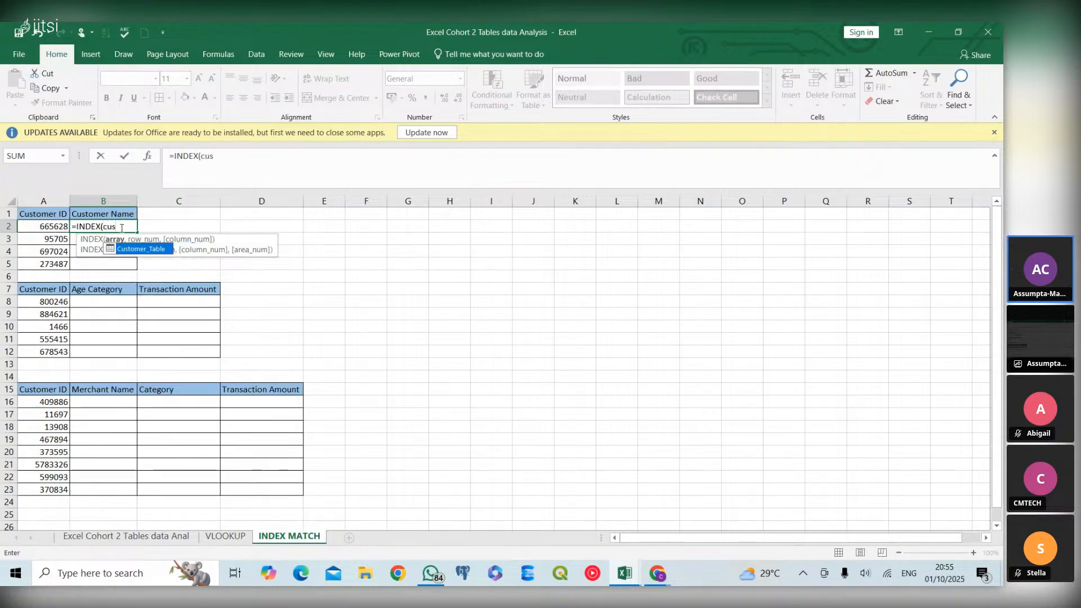
double_click(147, 248)
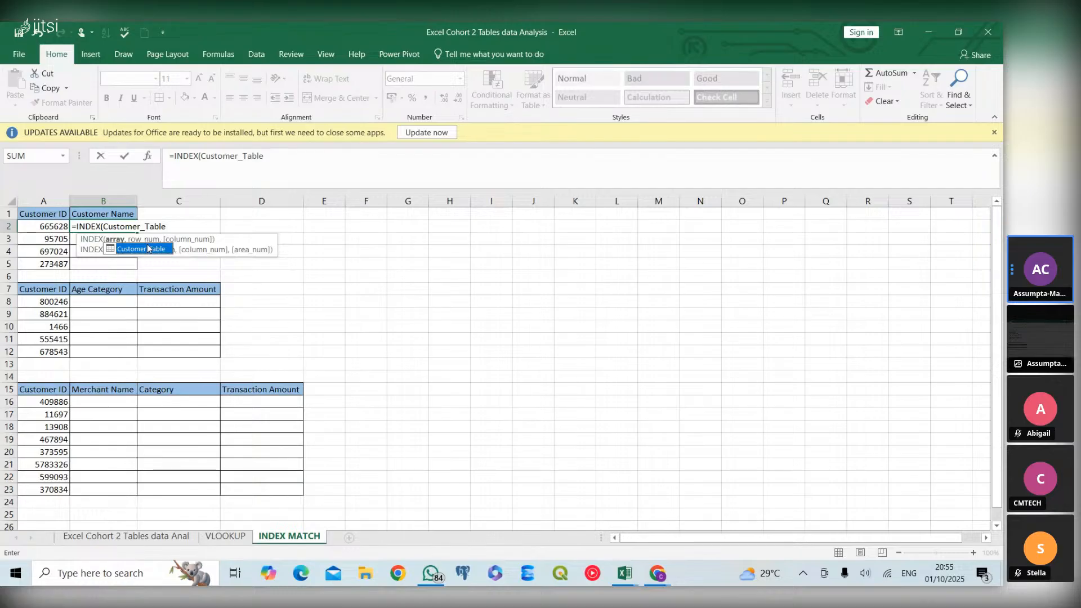
type("[cus")
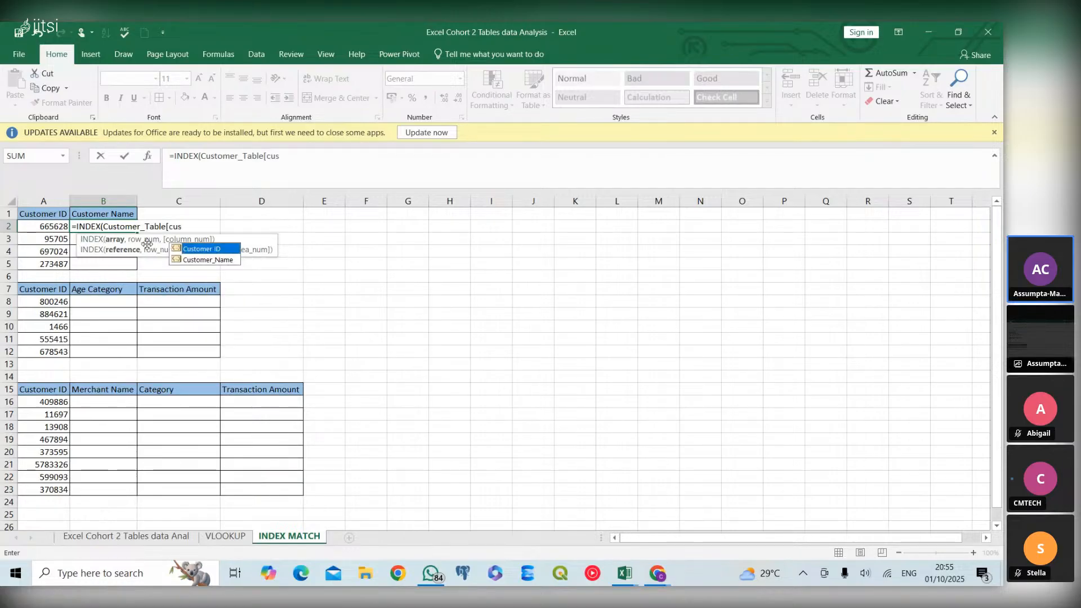
type("t")
double_click(190, 257)
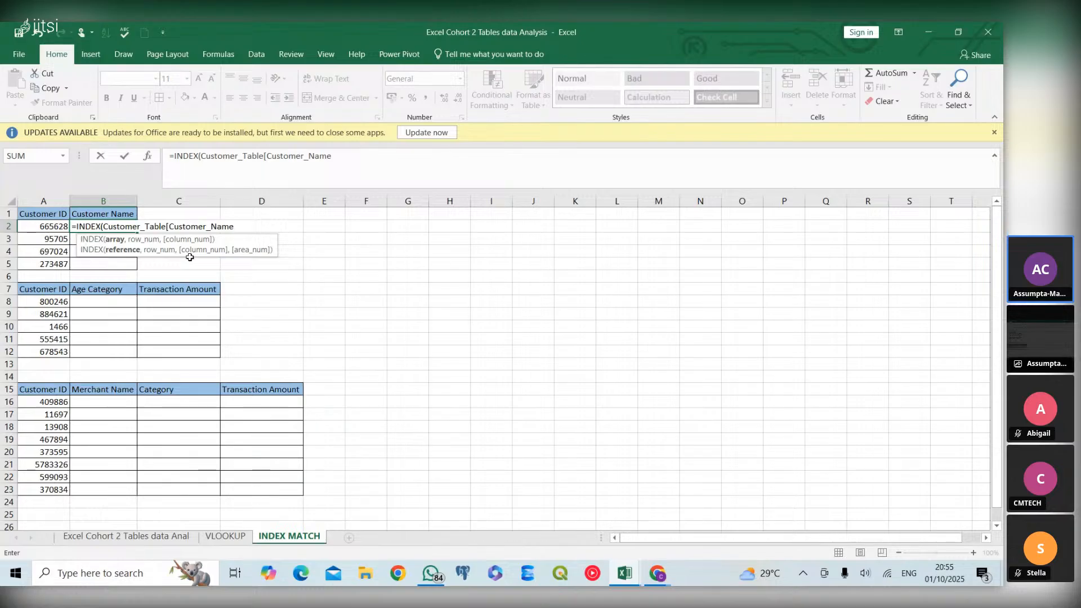
type("],")
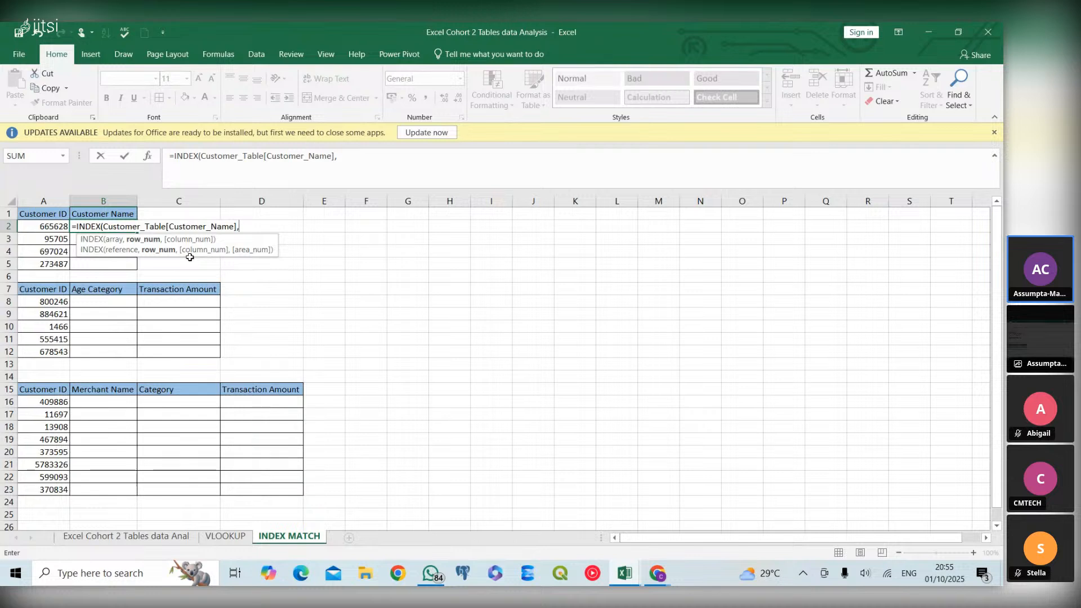
type("match")
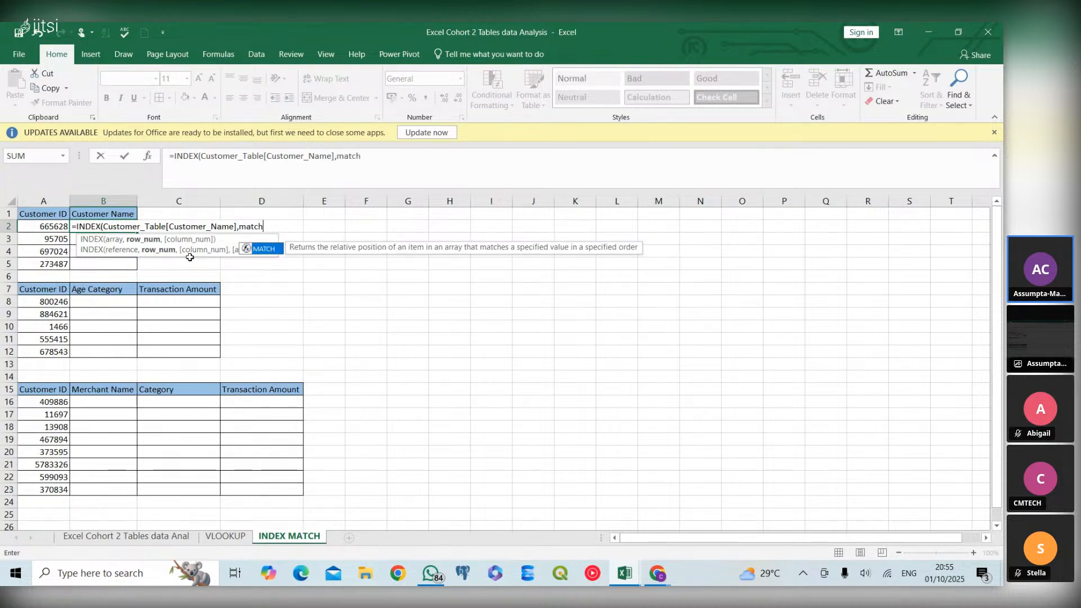
Nest a MATCH function as the row number in the B2 formula, with A2 as the lookup value
double_click(267, 250)
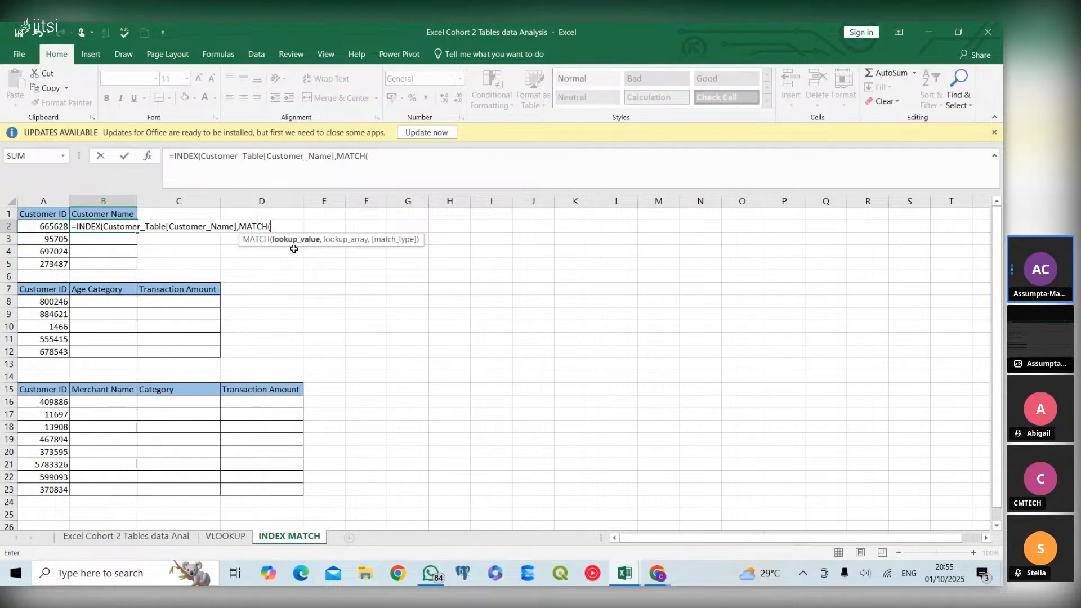
left_click(51, 226)
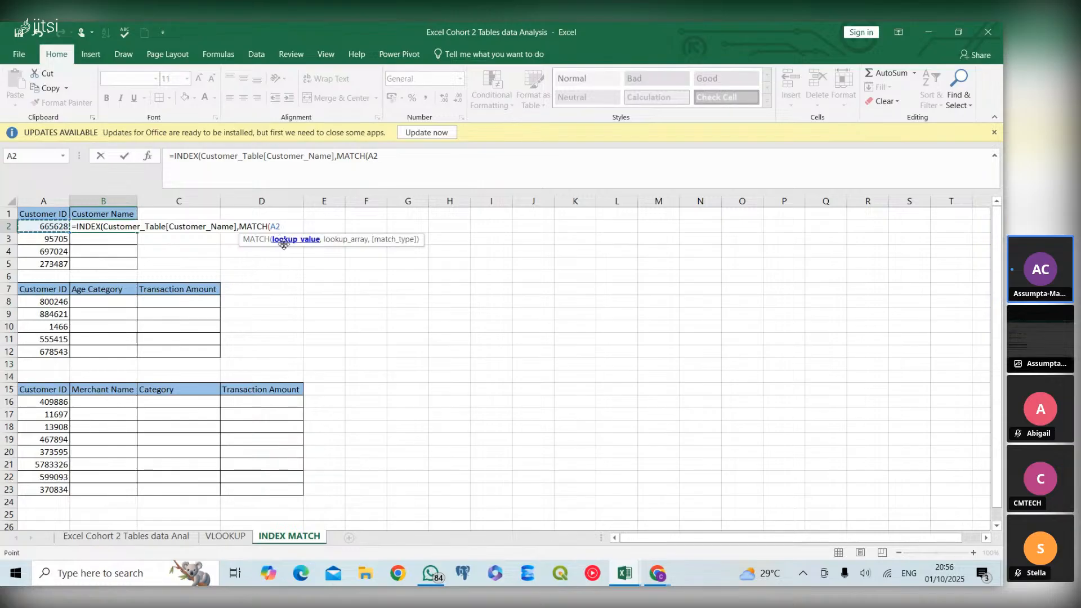
type(",")
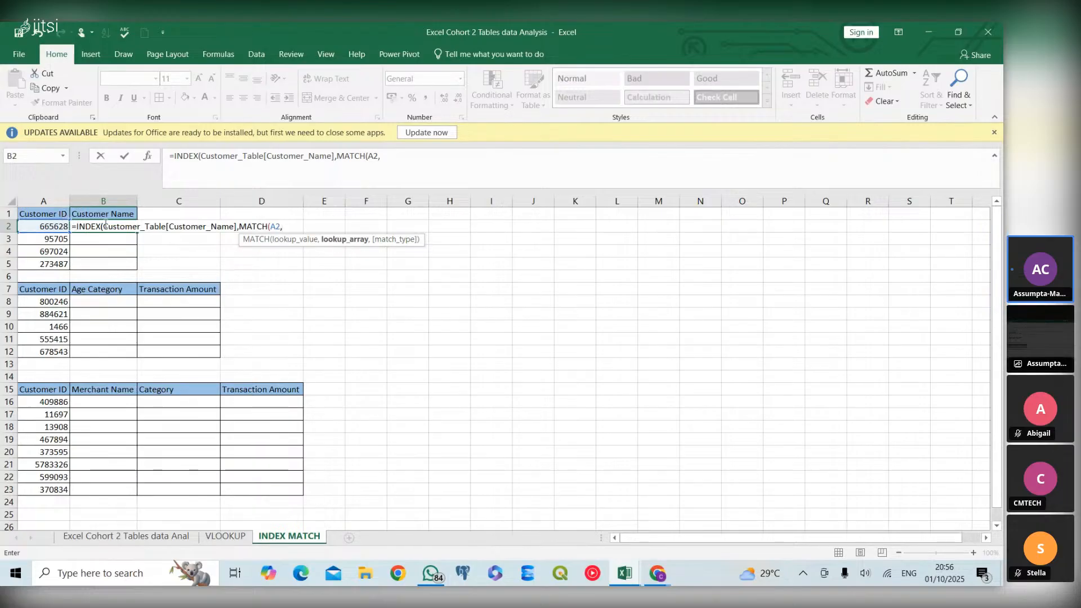
Set the MATCH lookup array in the B2 formula to Customer_Table[Customer ID]
type("customer")
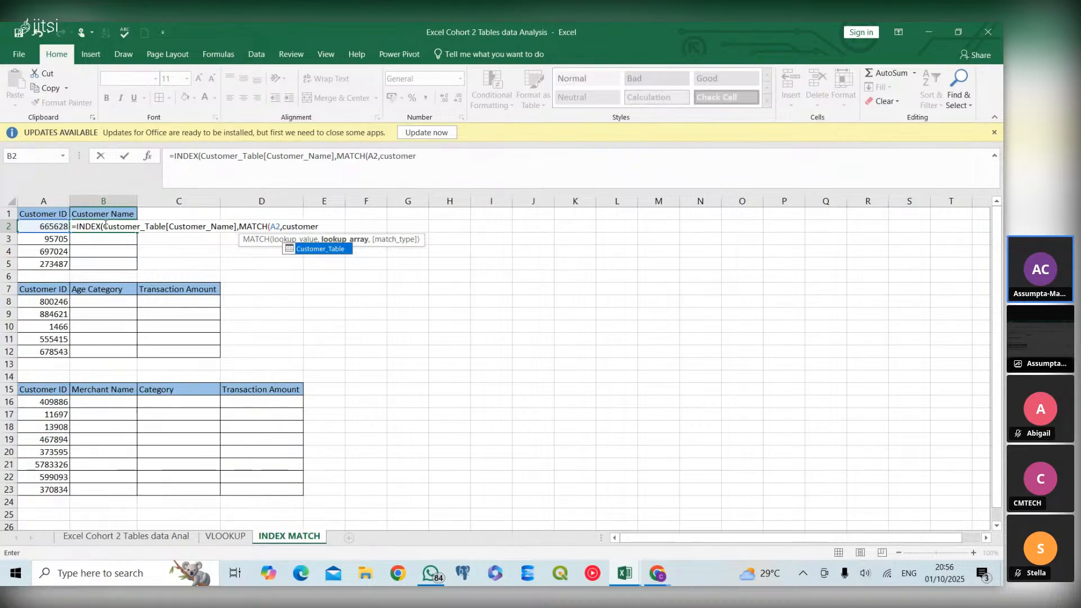
double_click(318, 249)
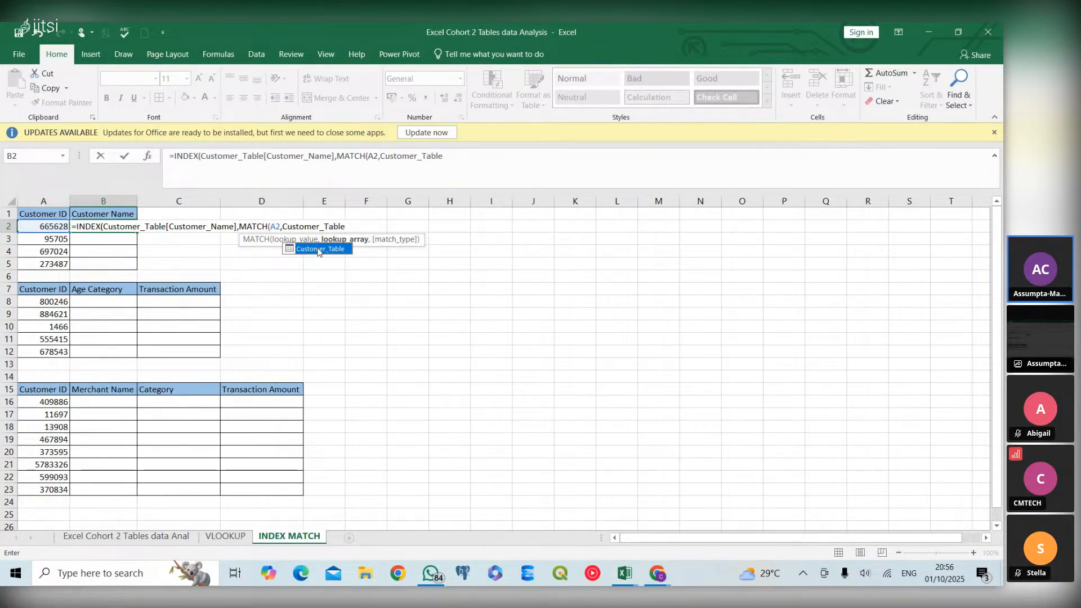
type("[")
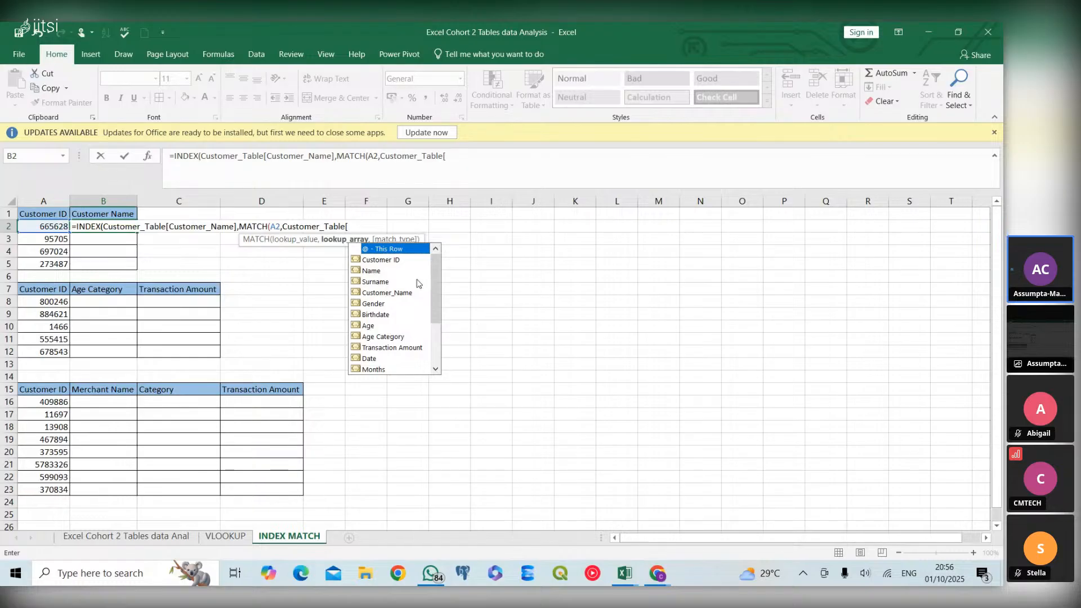
double_click(398, 260)
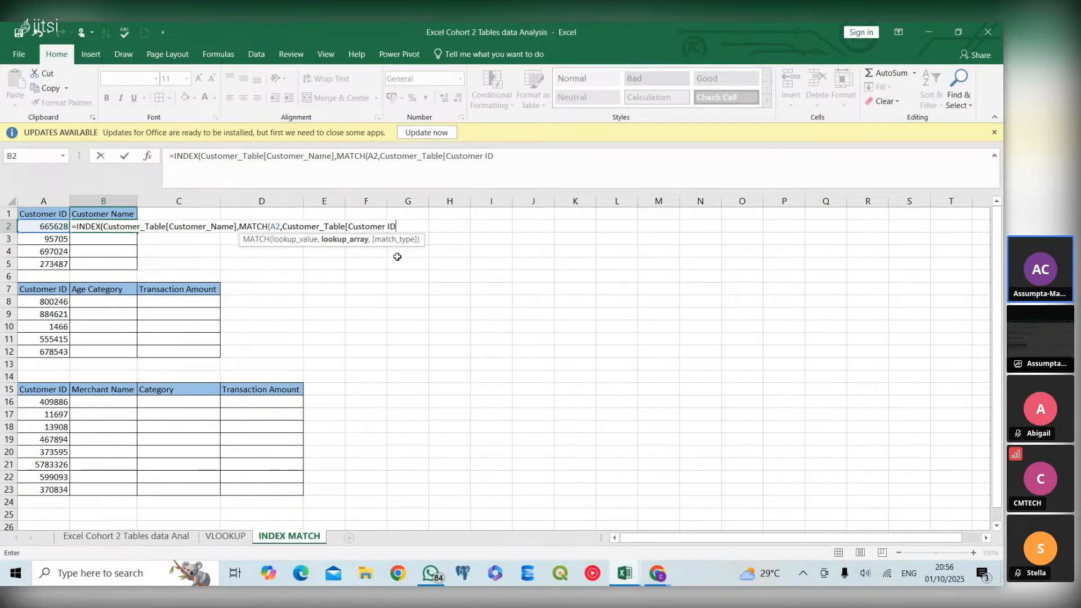
type("],")
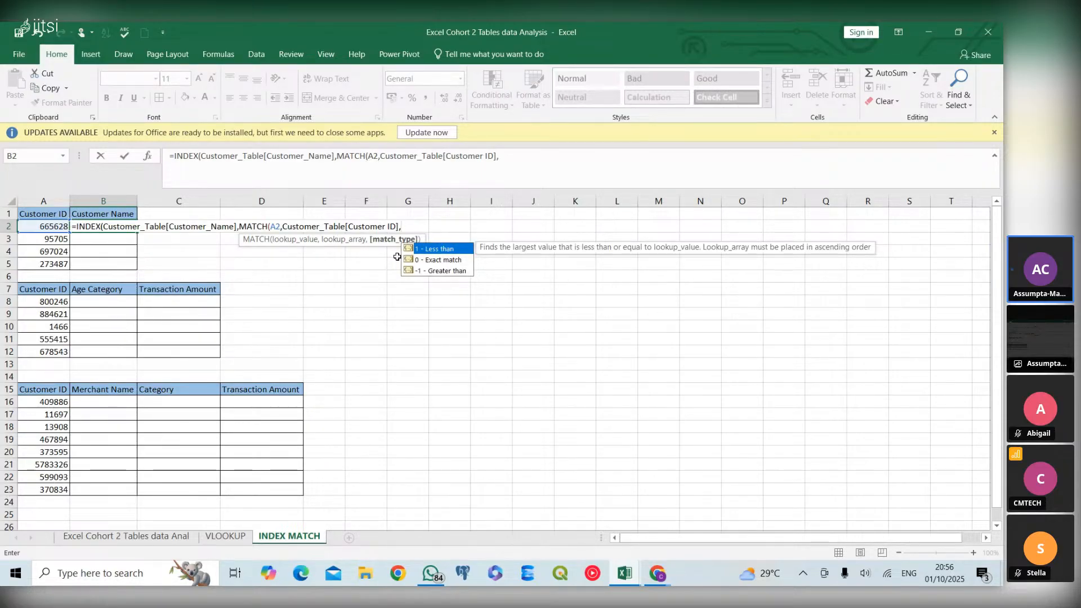
type("0")
Complete the B2 formula with match type 0 and fill it down the Customer Name column through B5
type(")")
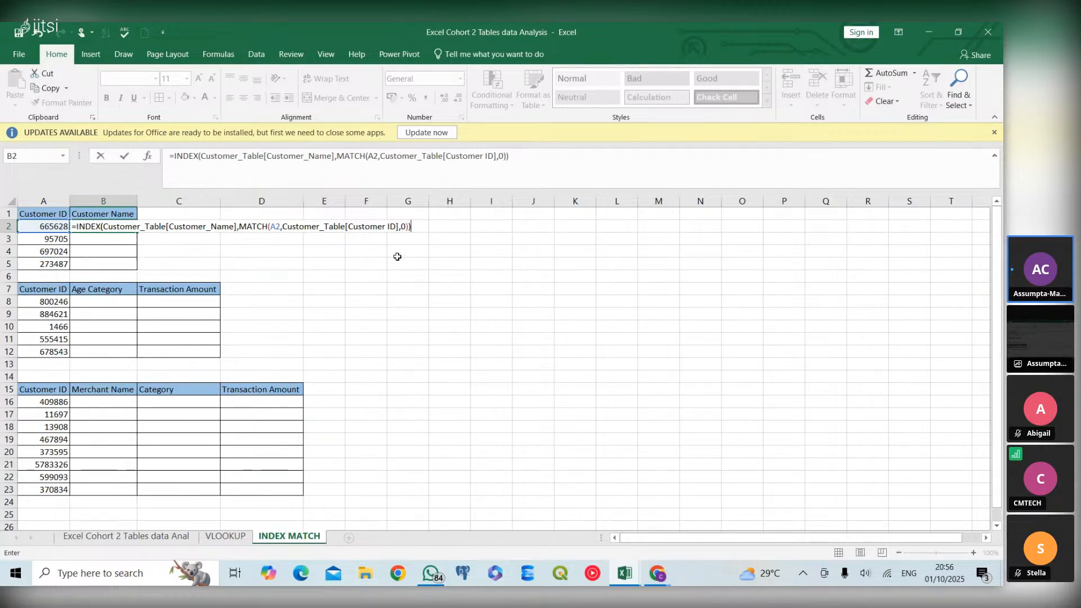
key("Return")
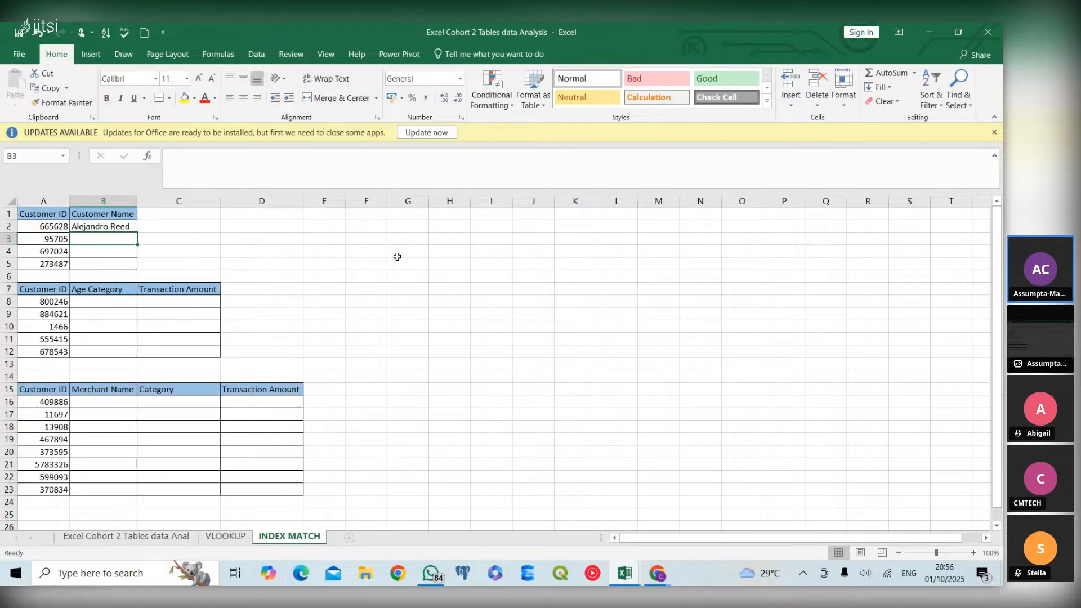
left_click(131, 227)
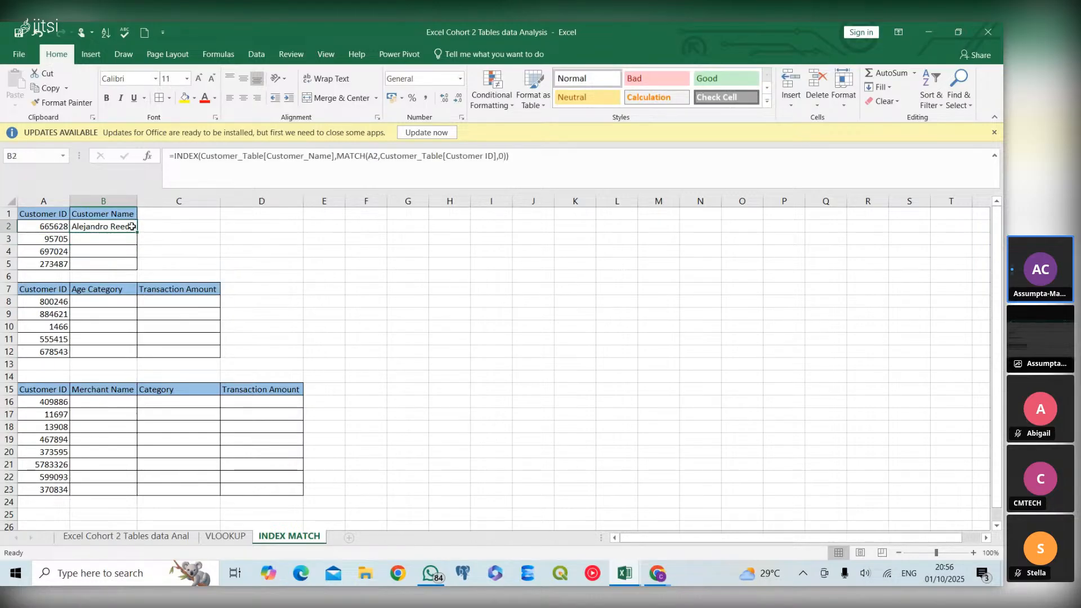
double_click(136, 232)
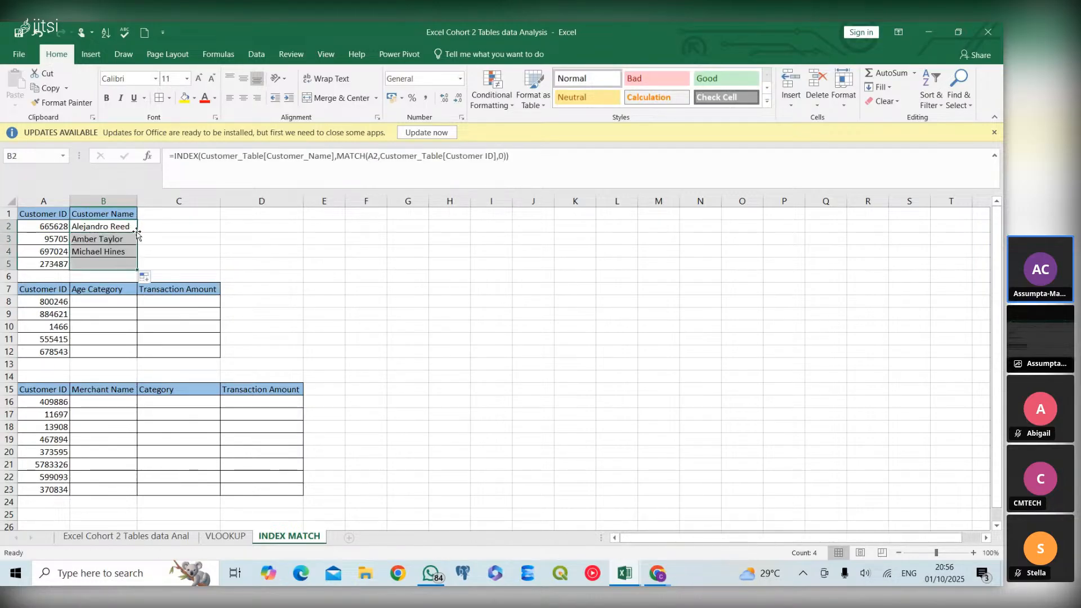
Check the copied formula in B3 and switch to the Jitsi meeting window in the browser
left_click(128, 239)
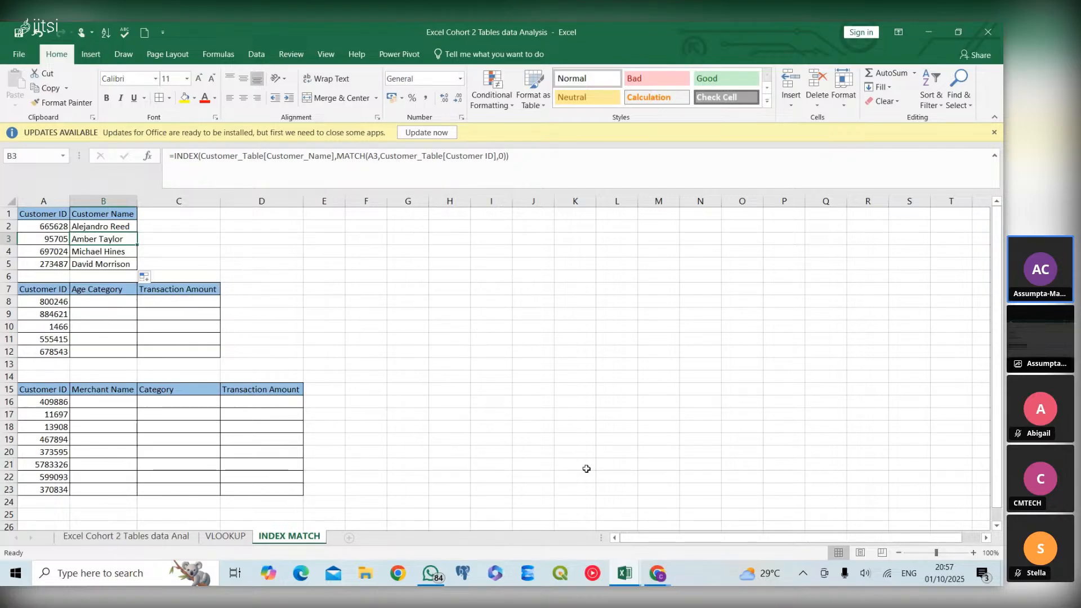
mouse_move(659, 580)
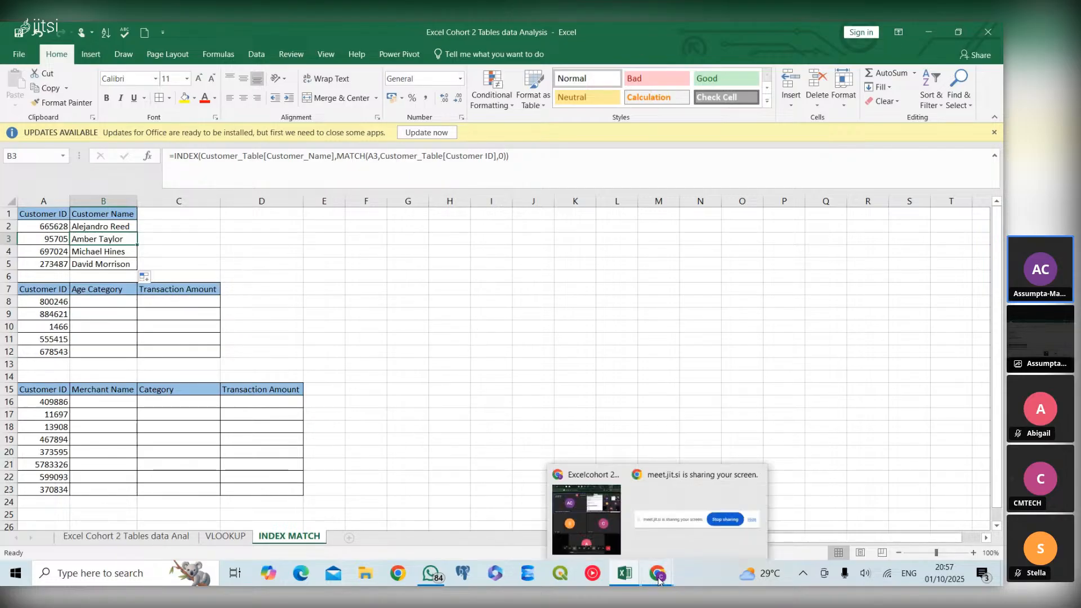
left_click(585, 538)
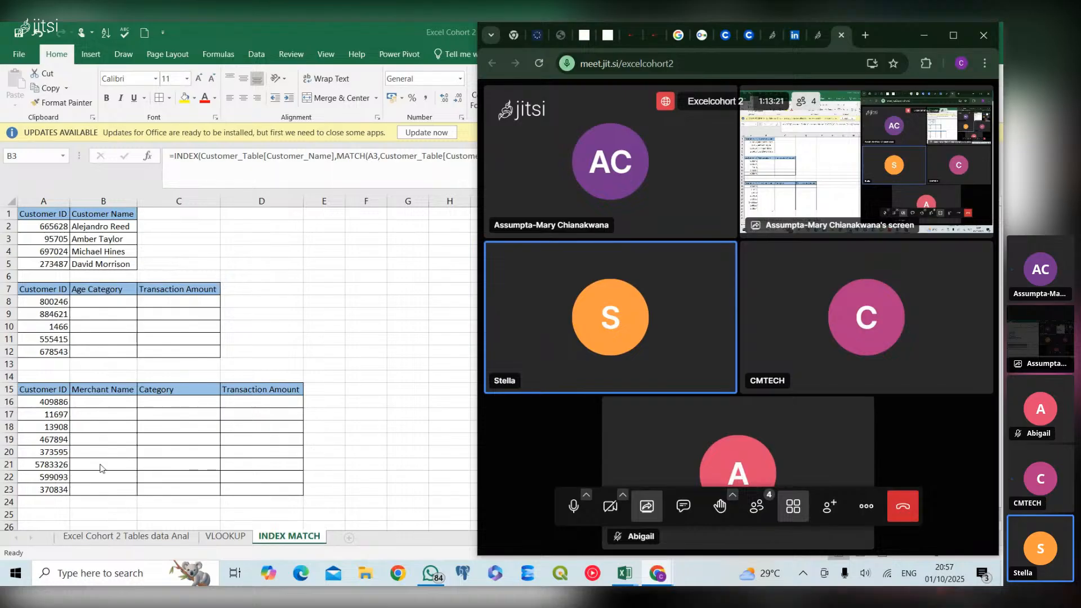
Return to the Excel workbook and start an INDEX formula in B8 with Customer_Table[Age Category] as the array argument
left_click(108, 303)
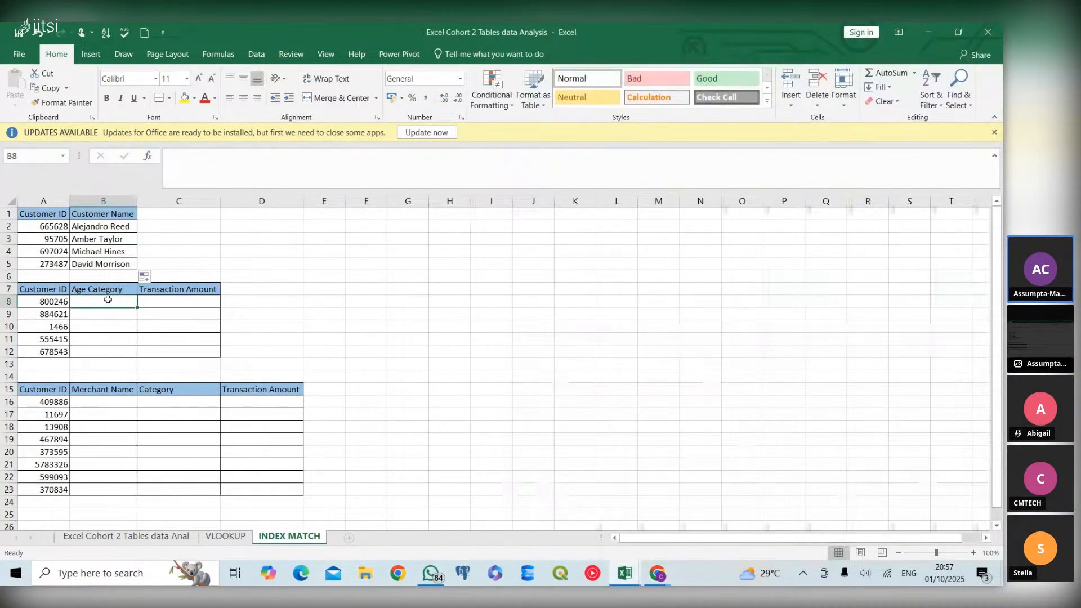
type("=")
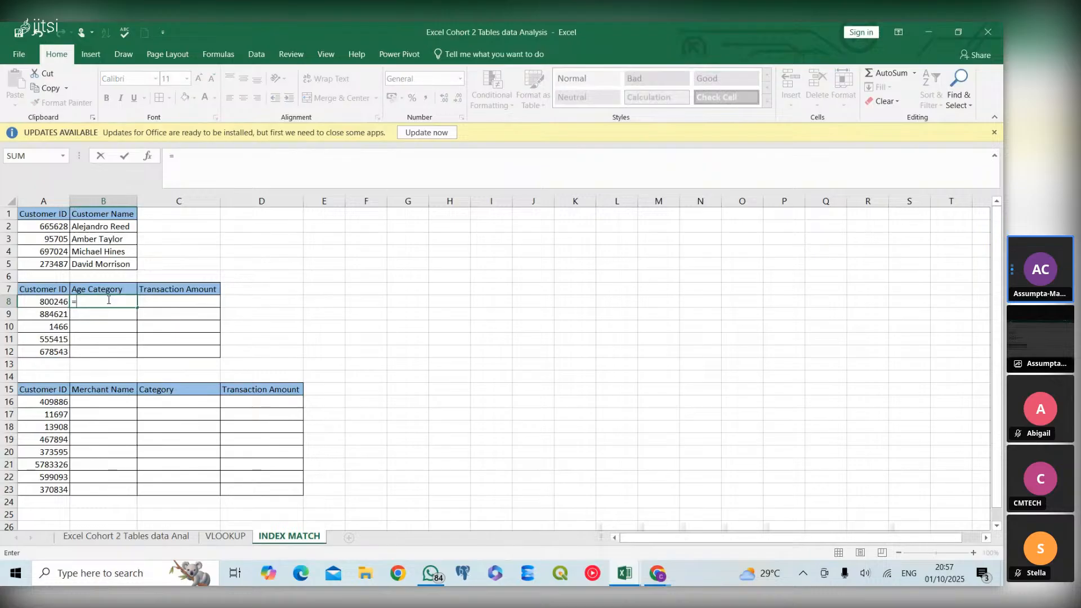
type("index")
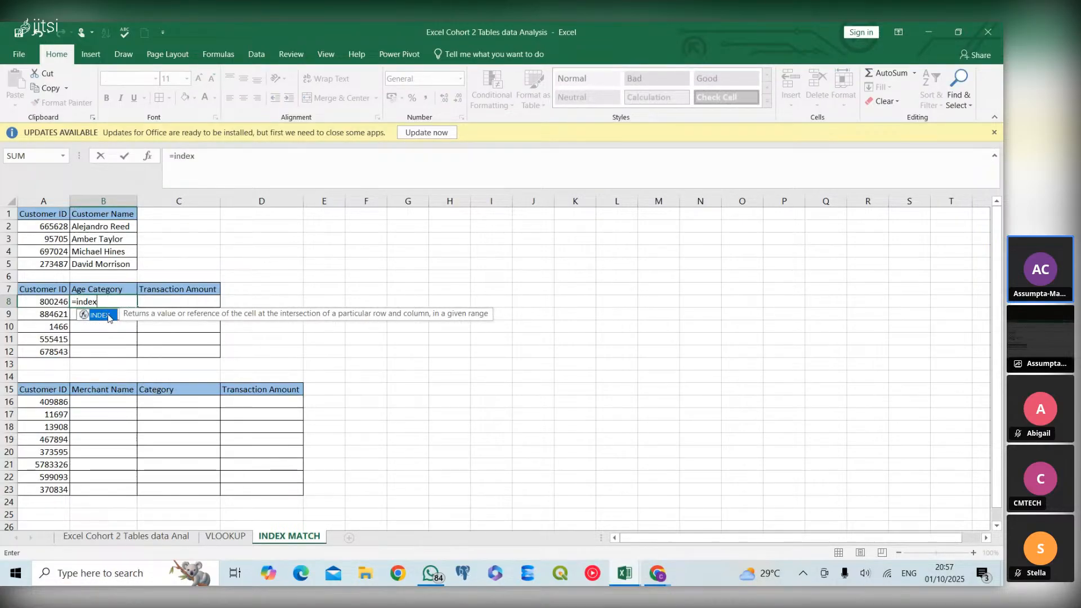
double_click(102, 316)
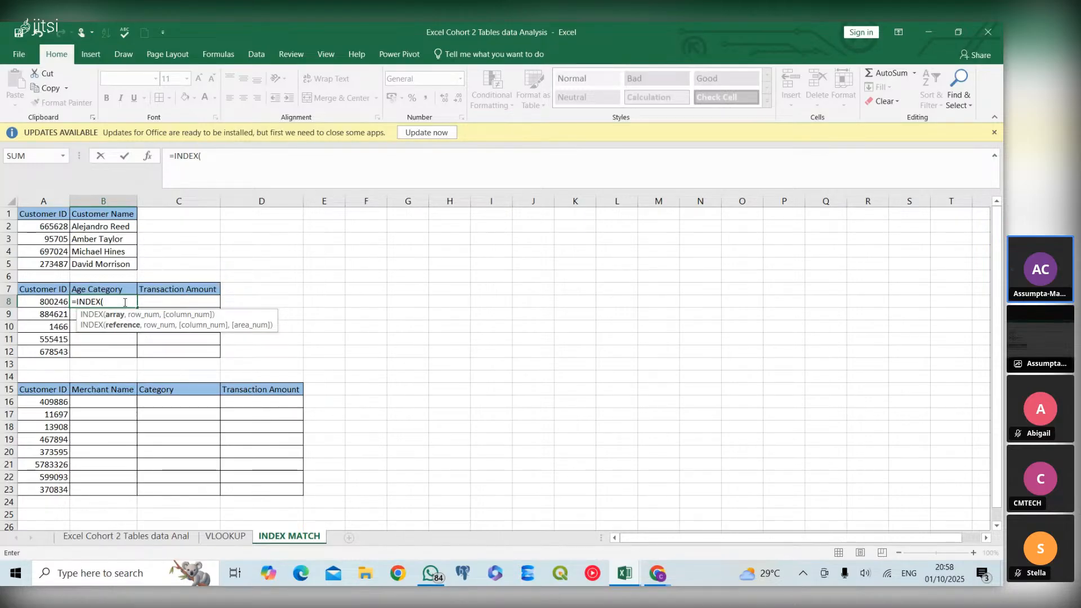
type("cu")
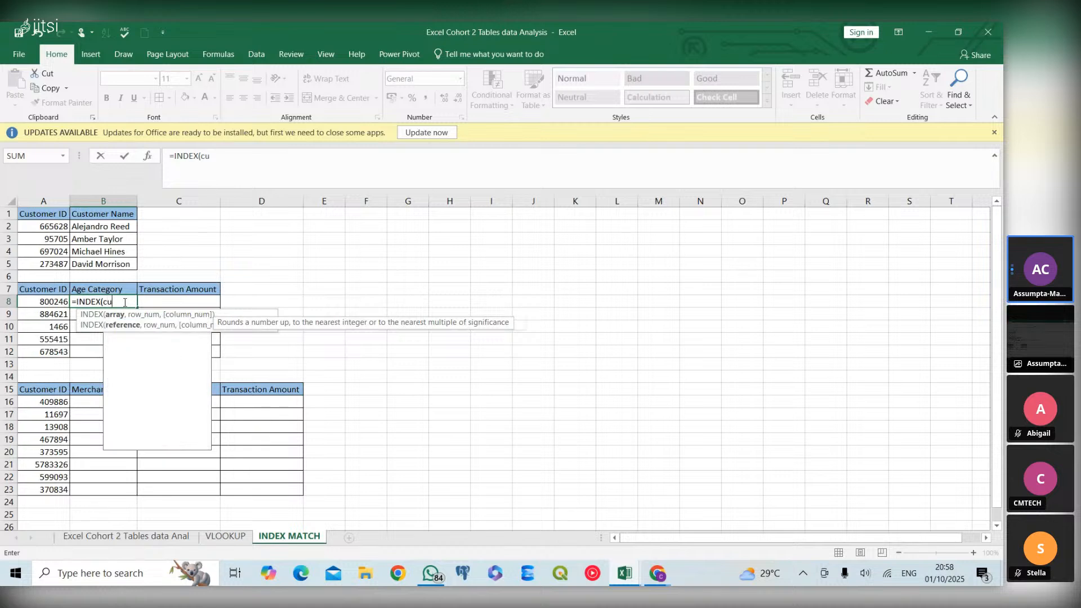
type("stomer")
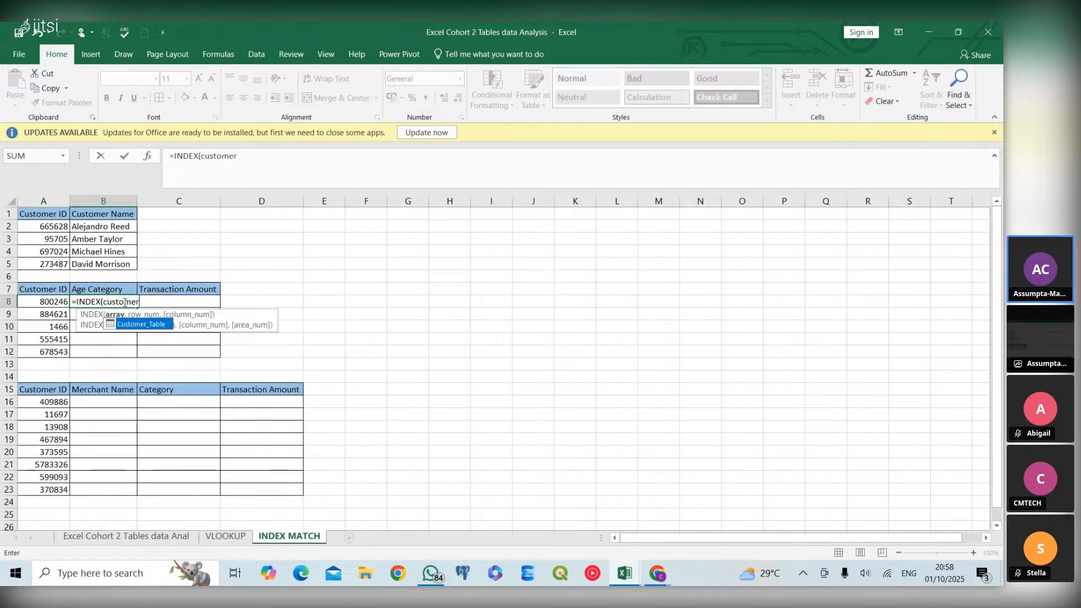
double_click(139, 325)
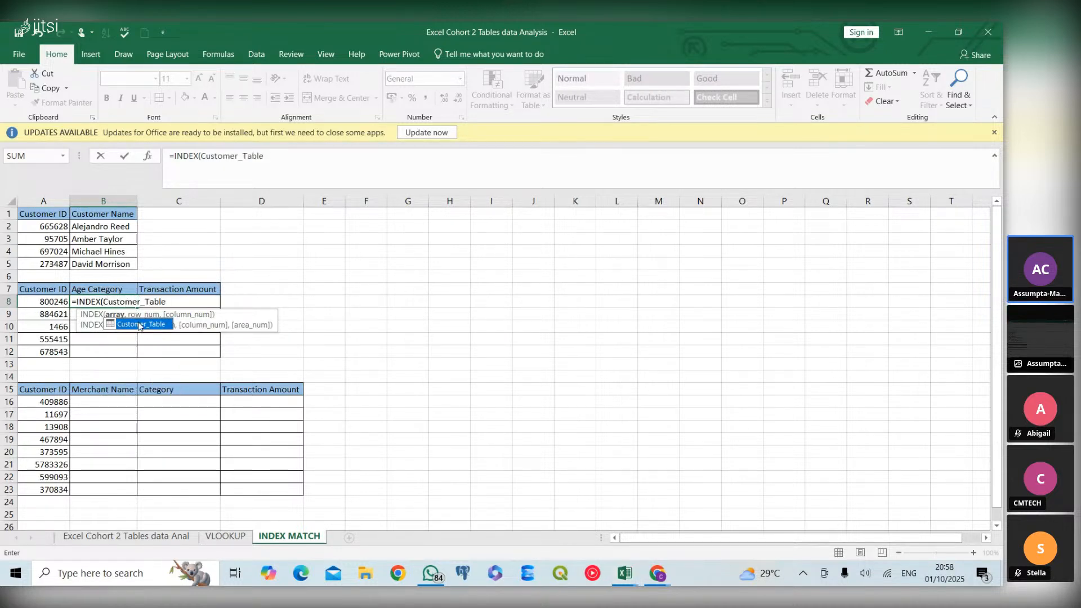
type("[")
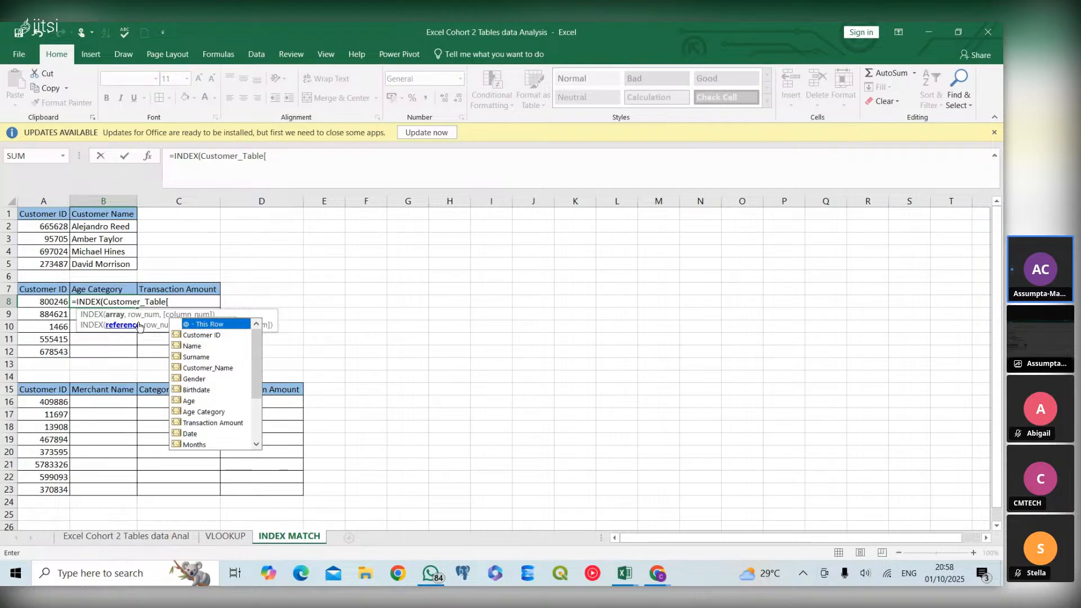
double_click(201, 411)
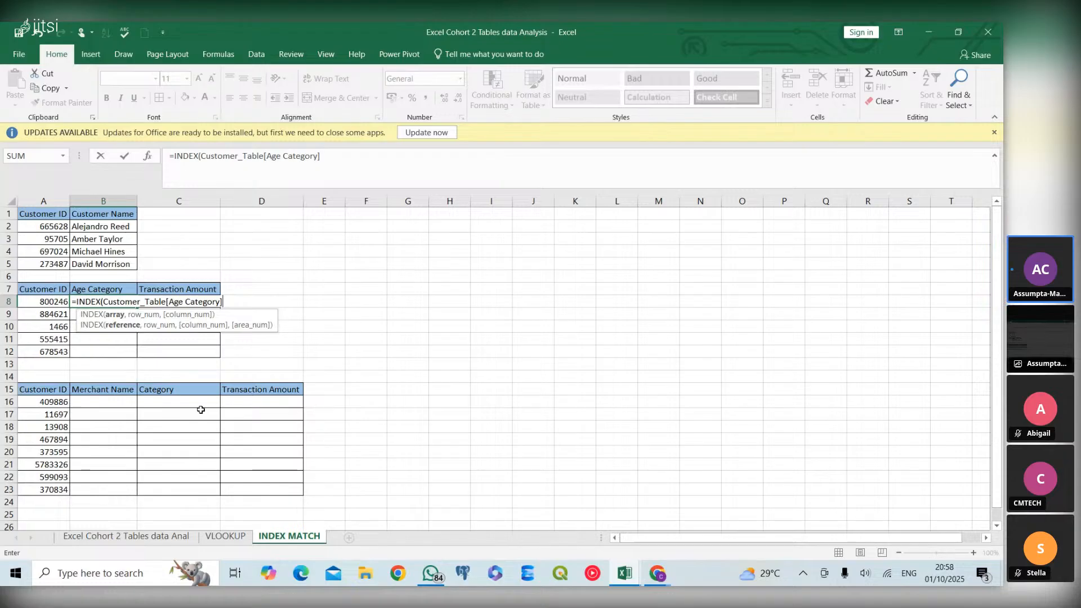
Nest a MATCH function as the row number in the B8 formula, with A8 as the lookup value
type(",")
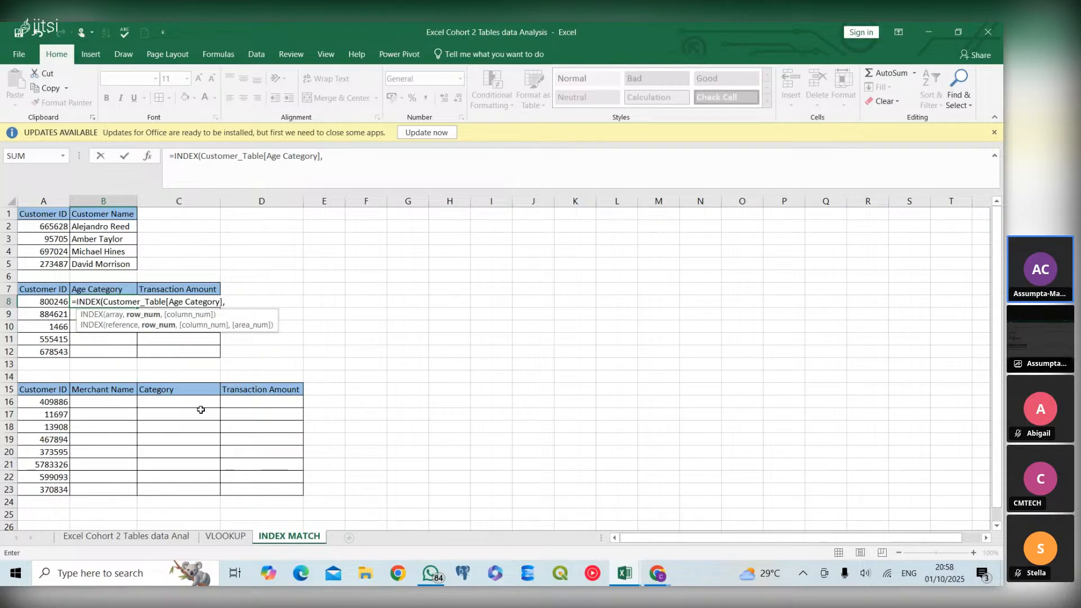
type("ma")
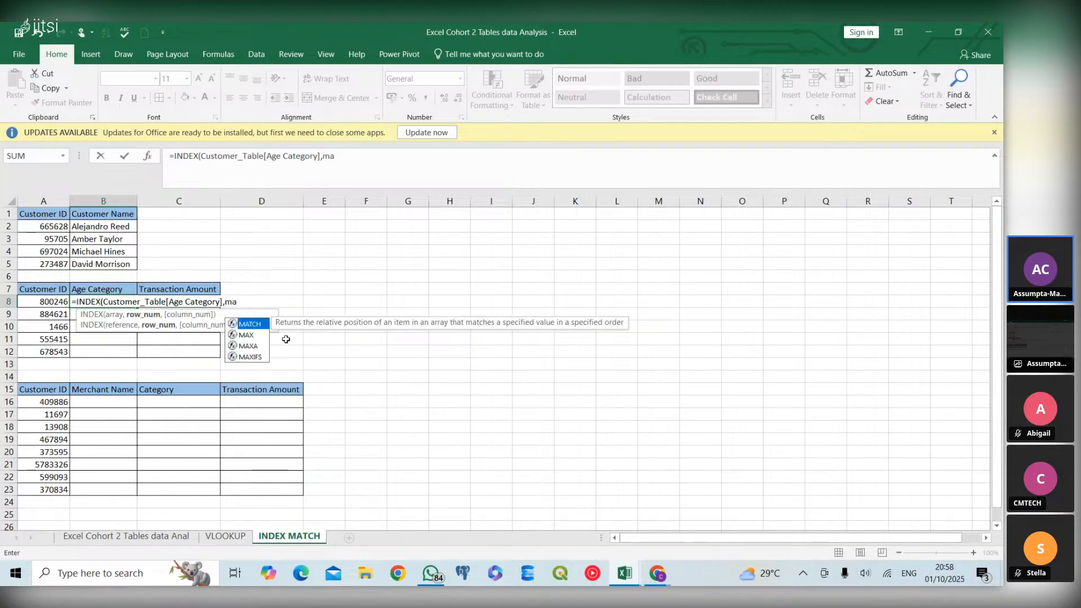
double_click(260, 323)
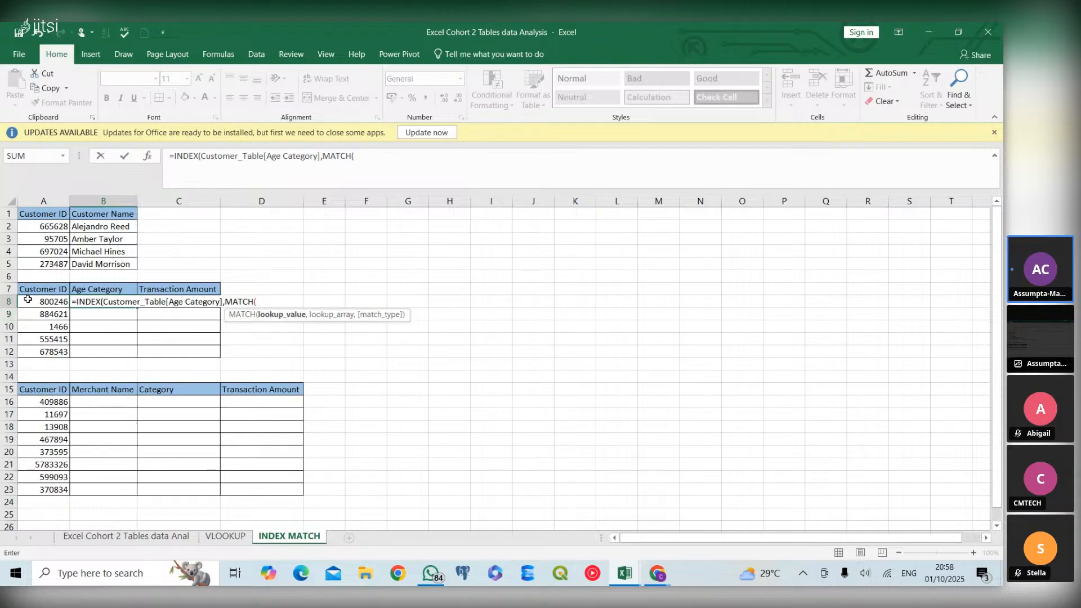
left_click(51, 300)
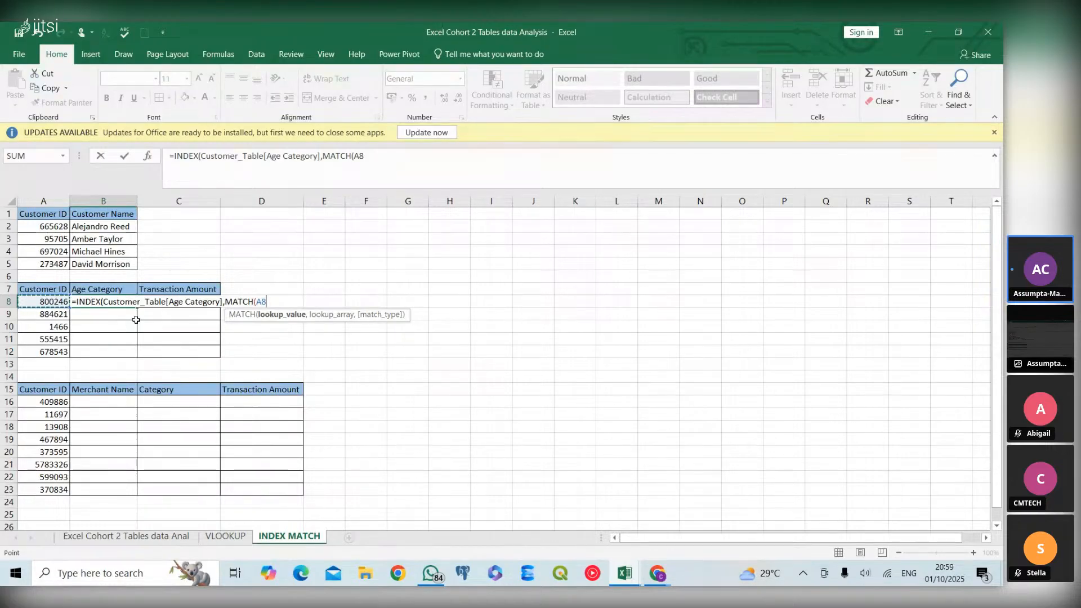
Set the MATCH lookup array in the B8 formula to Customer_Table[Customer ID]
type(",")
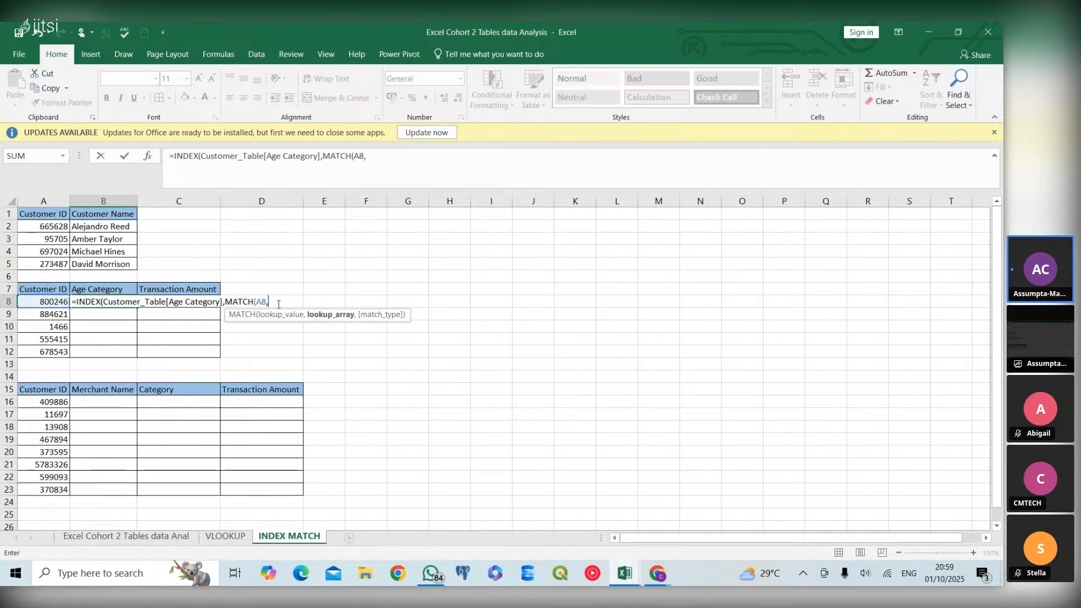
type("customer")
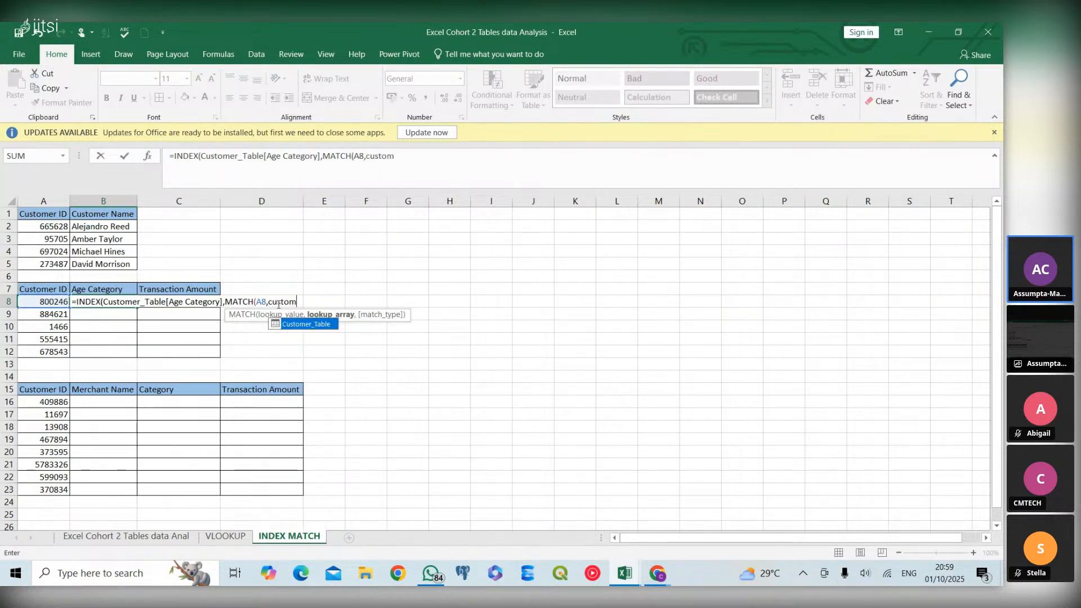
double_click(297, 325)
type("[")
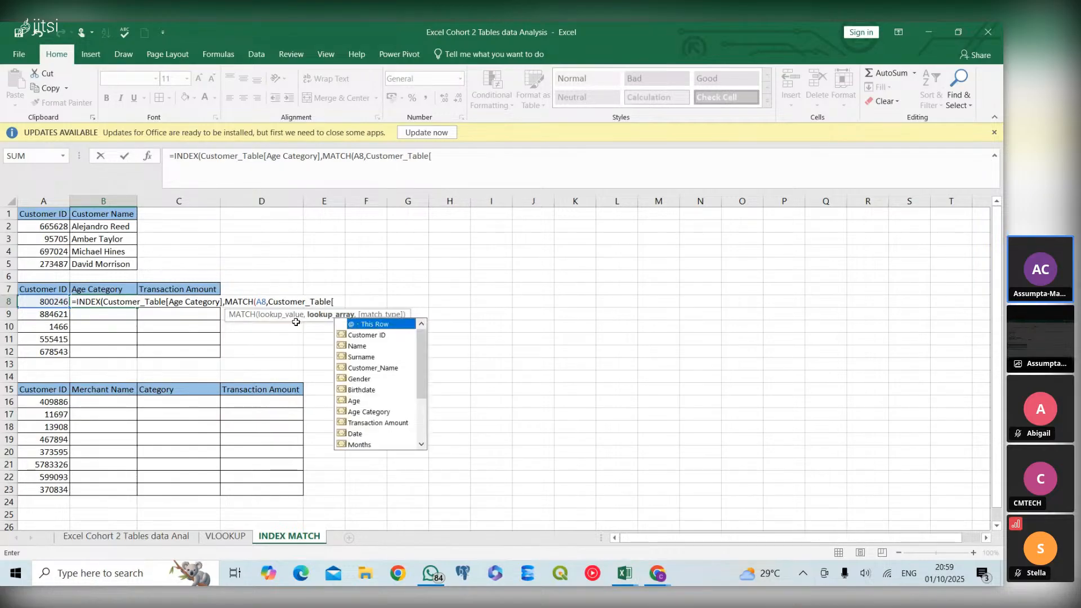
double_click(371, 336)
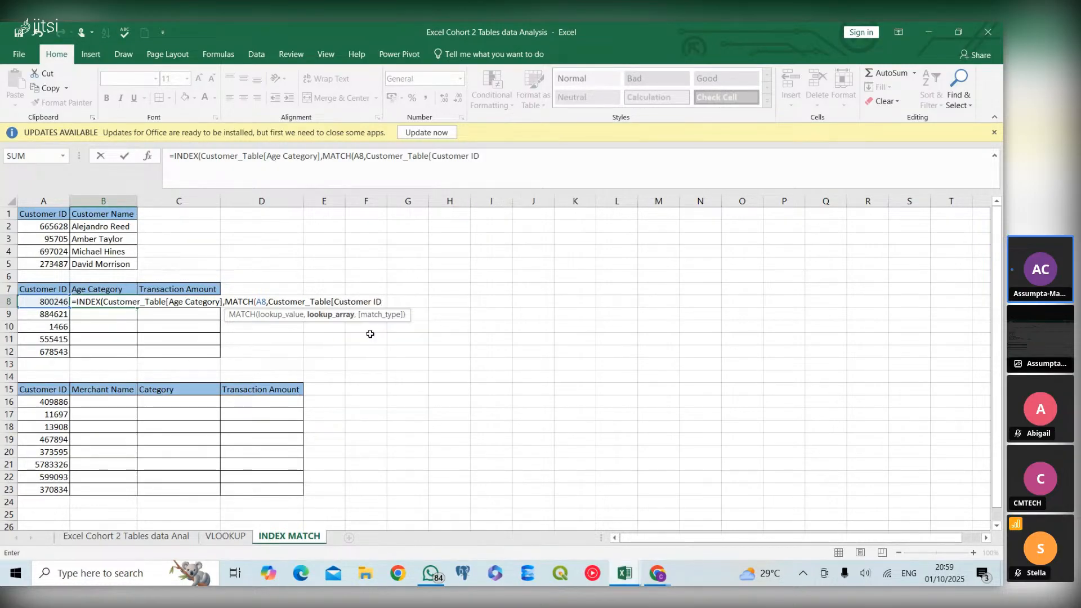
type("],0)")
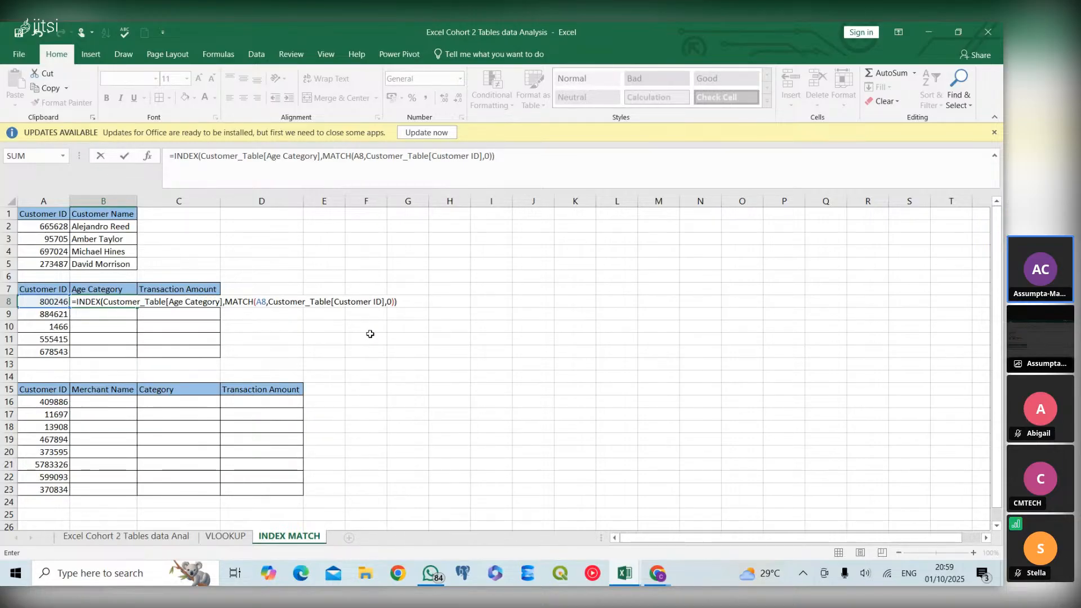
Complete the B8 formula with match type 0 and fill it down the Age Category column through B12
key("Return")
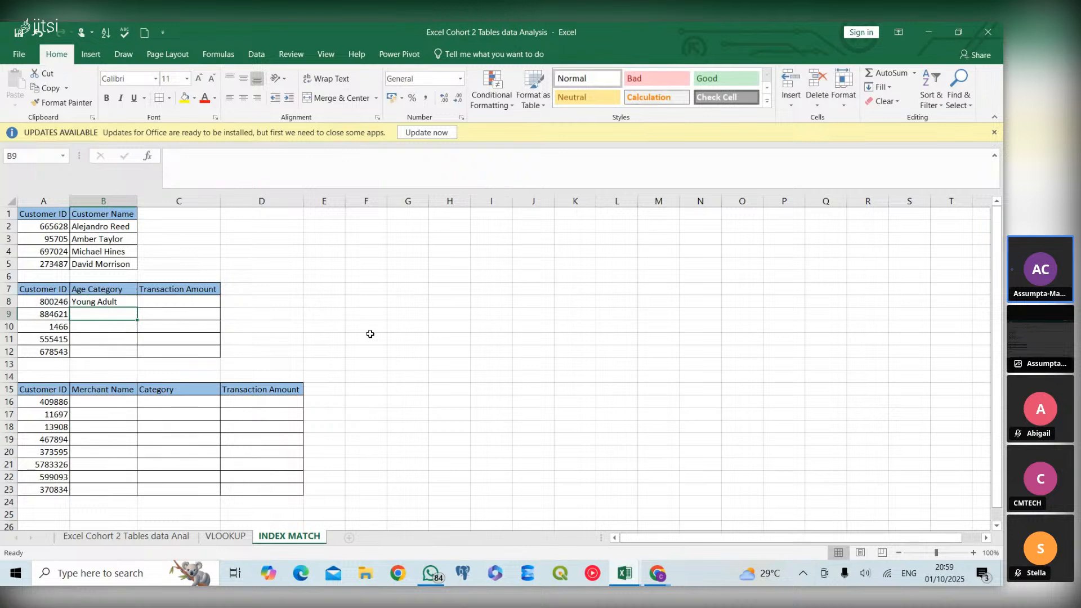
left_click(122, 304)
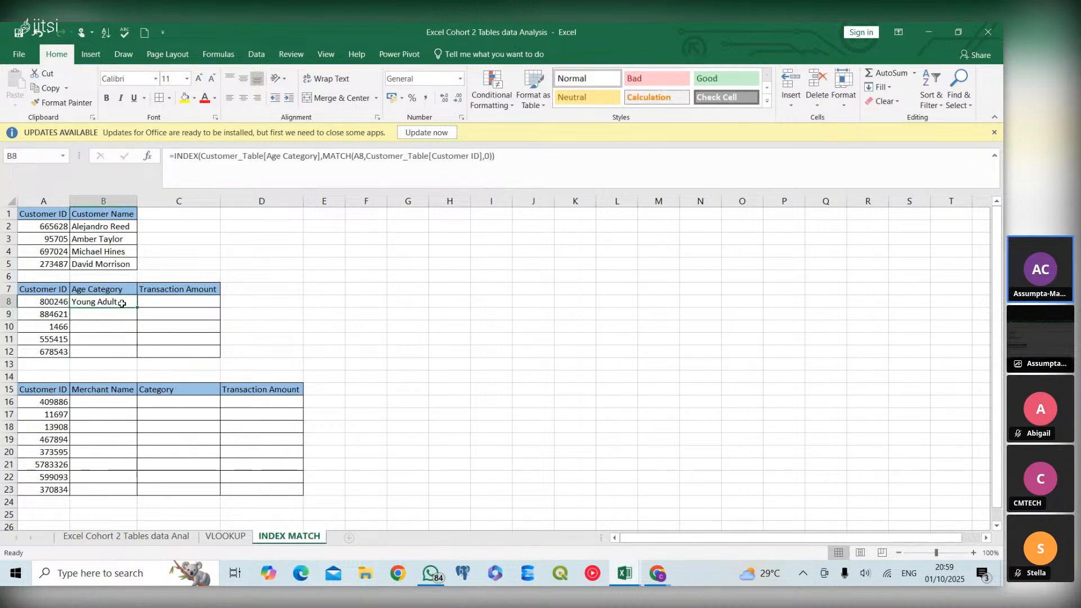
double_click(138, 305)
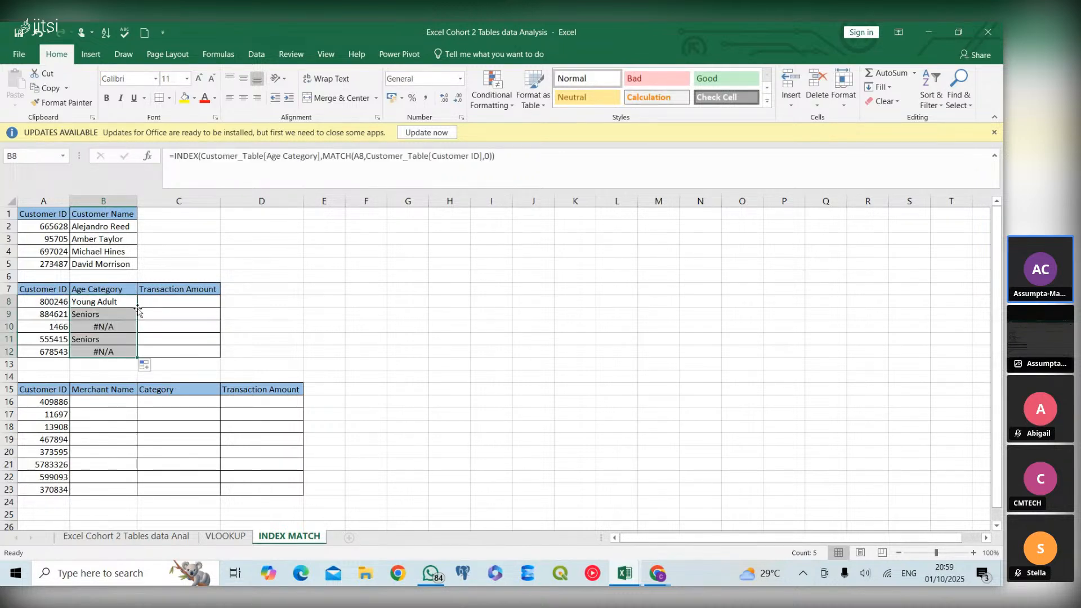
Wrap the INDEX MATCH formula in B8 in an IFERROR function
left_click(124, 299)
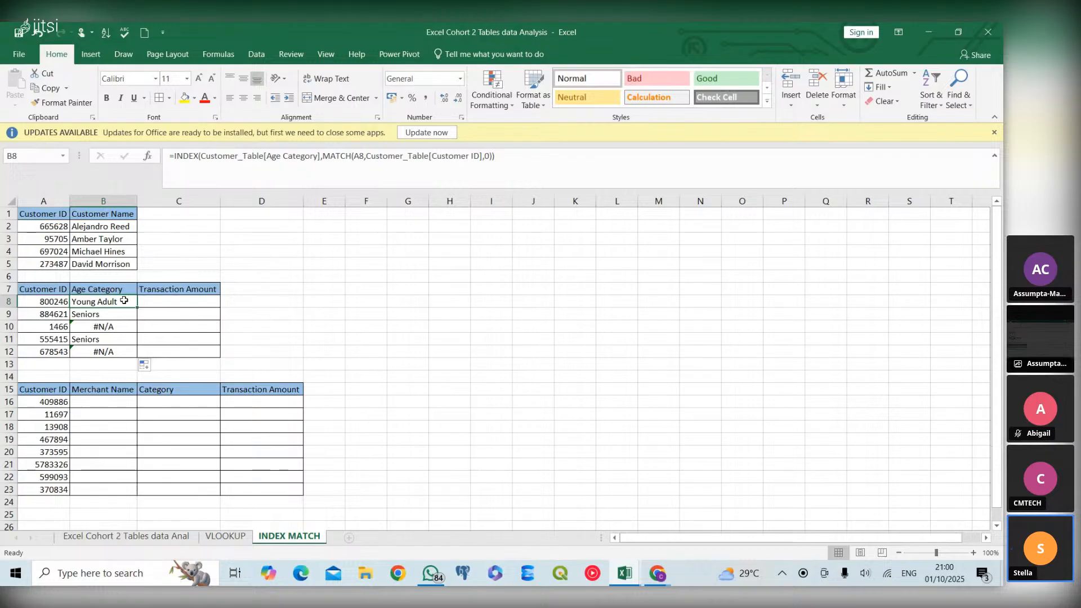
double_click(124, 301)
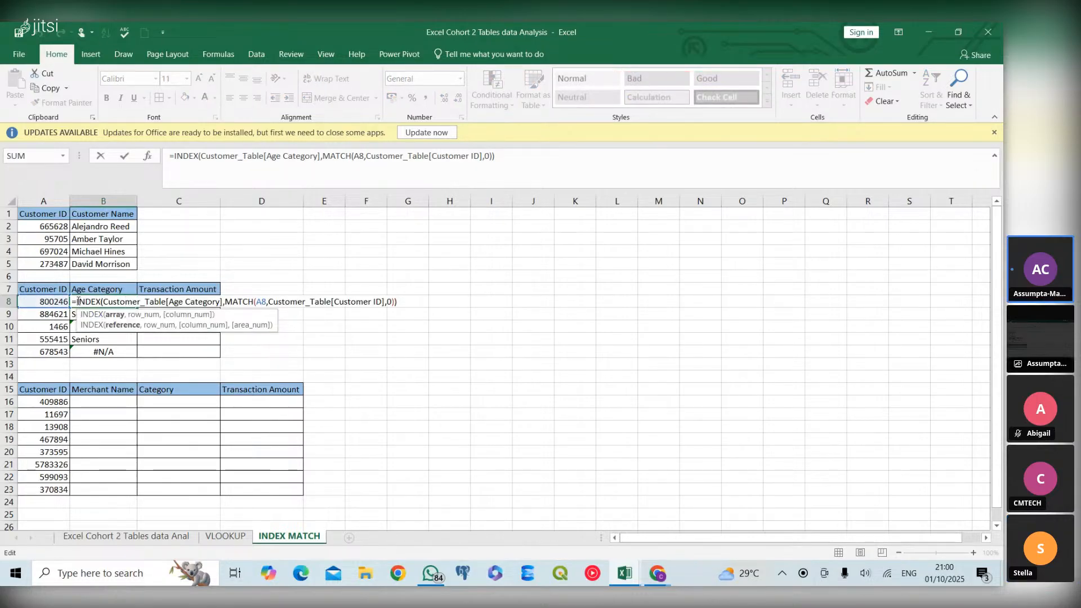
left_click(78, 301)
type("if")
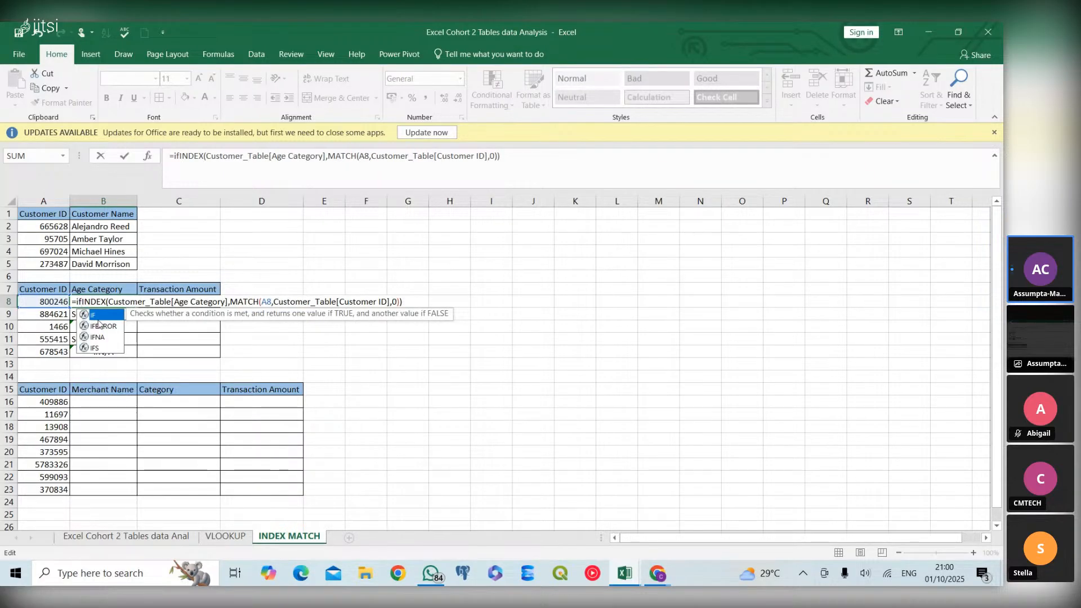
double_click(98, 318)
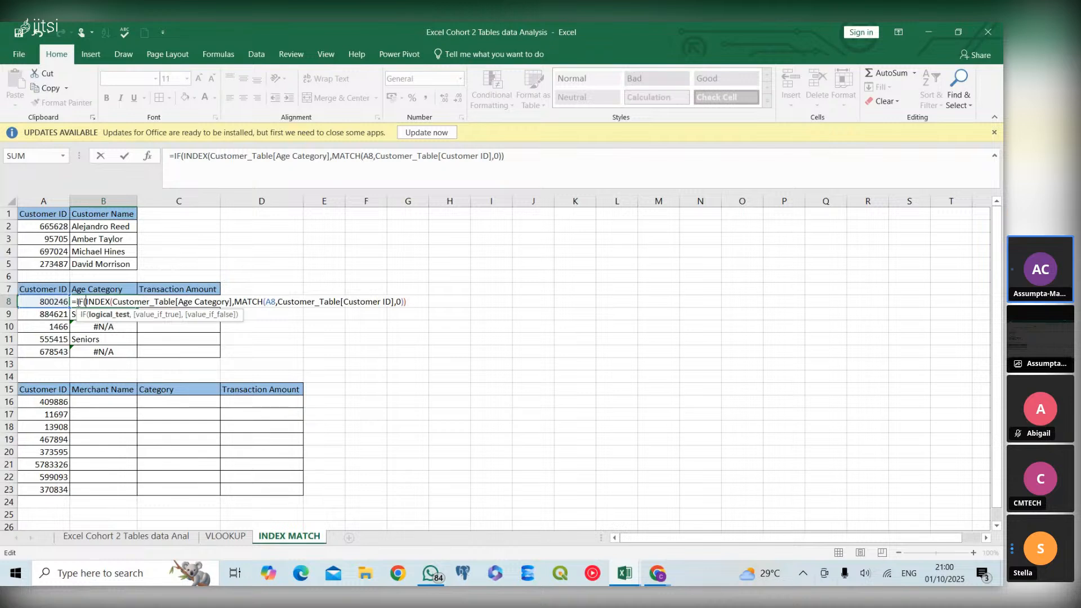
key("BackSpace")
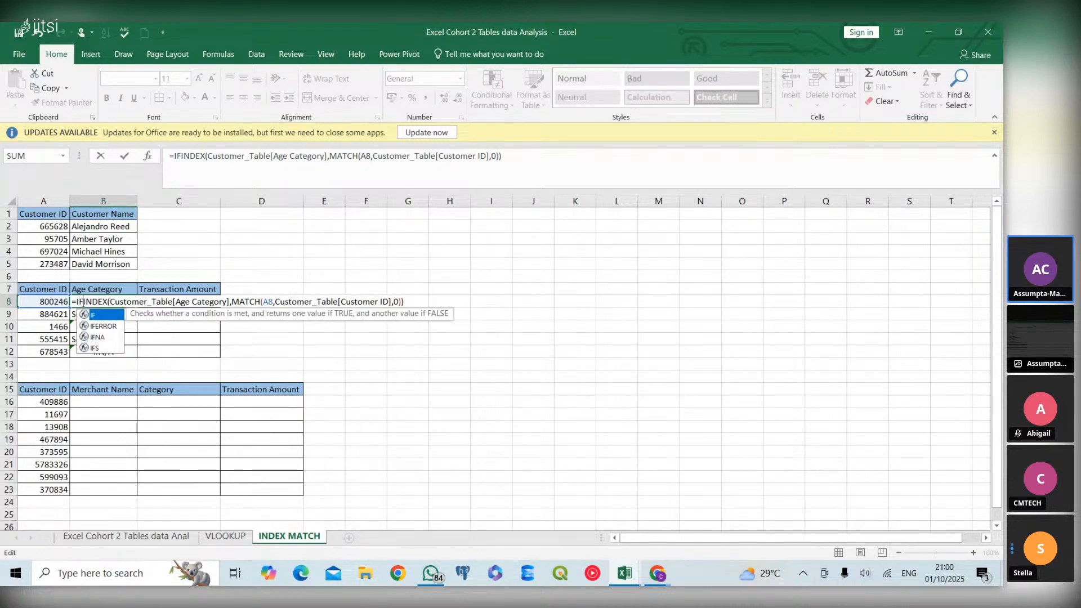
double_click(100, 322)
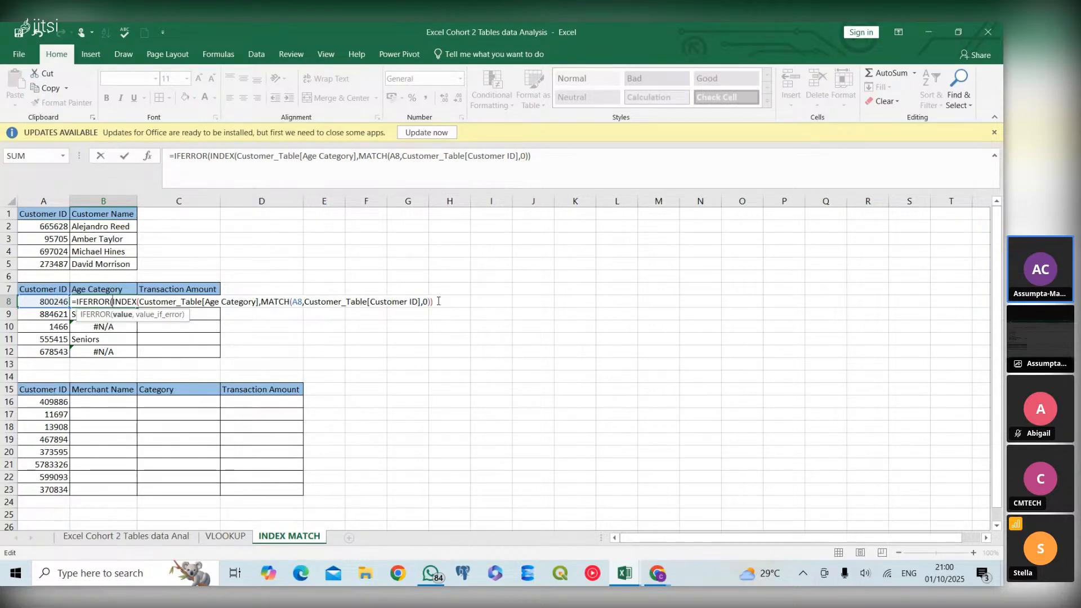
Set the IFERROR fallback value in B8 to "No data" and complete the formula
type(",")
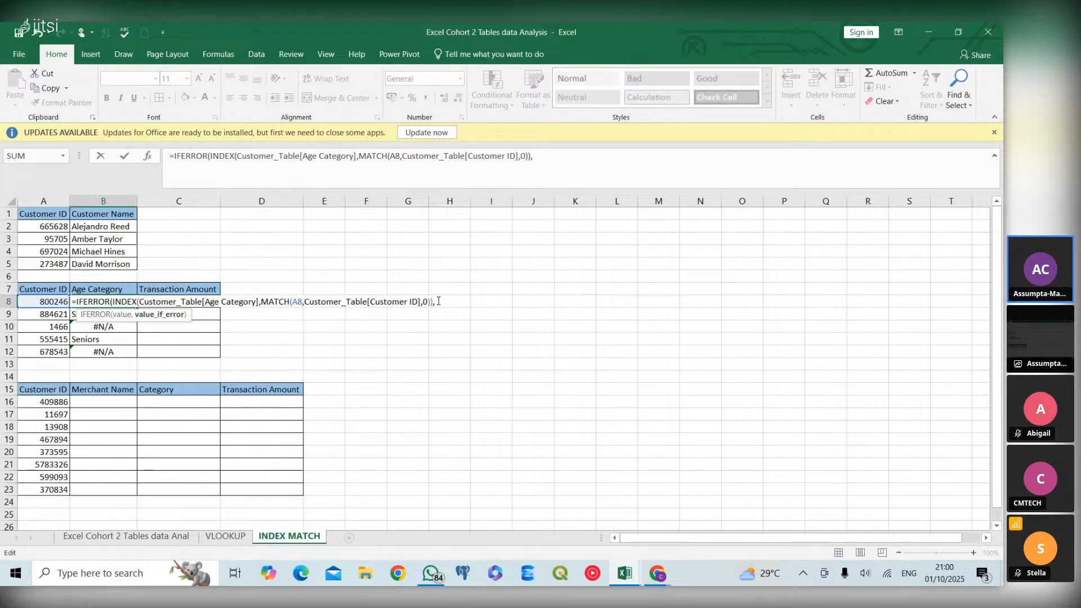
type(" \"No dat")
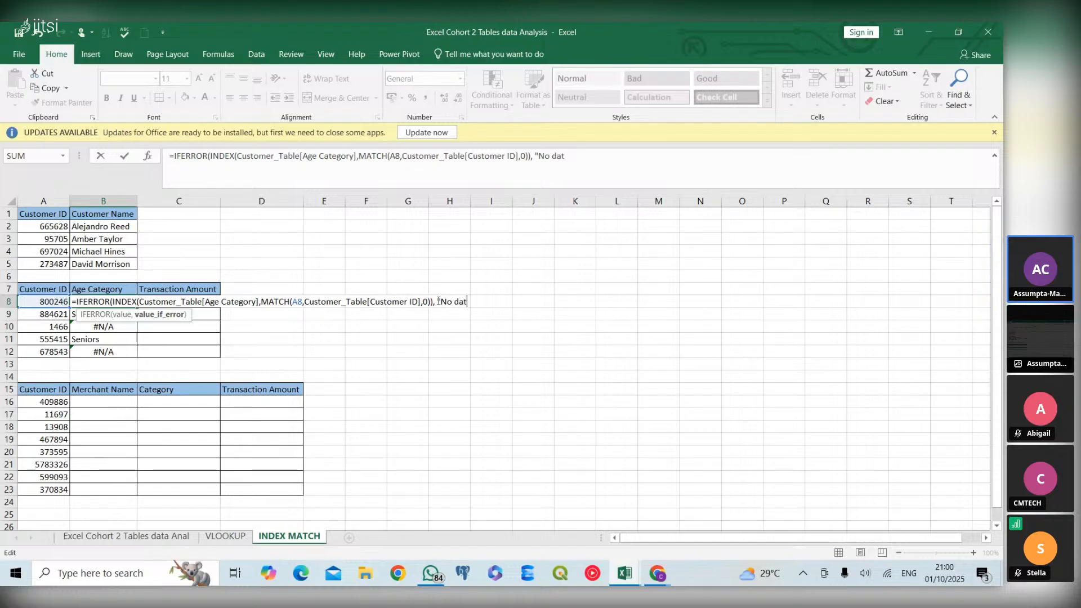
type("a\")")
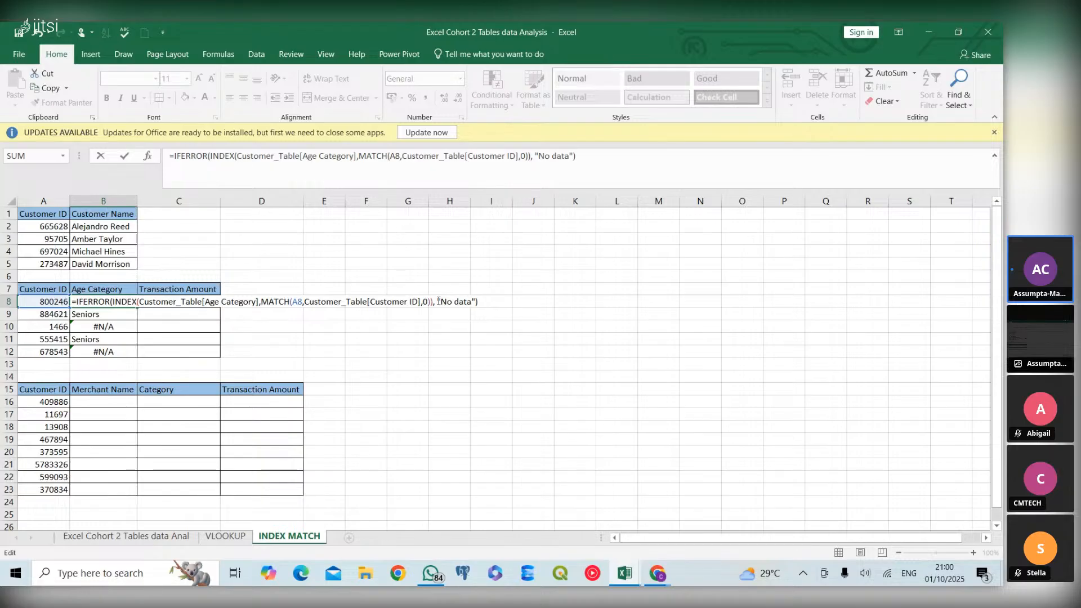
key("Return")
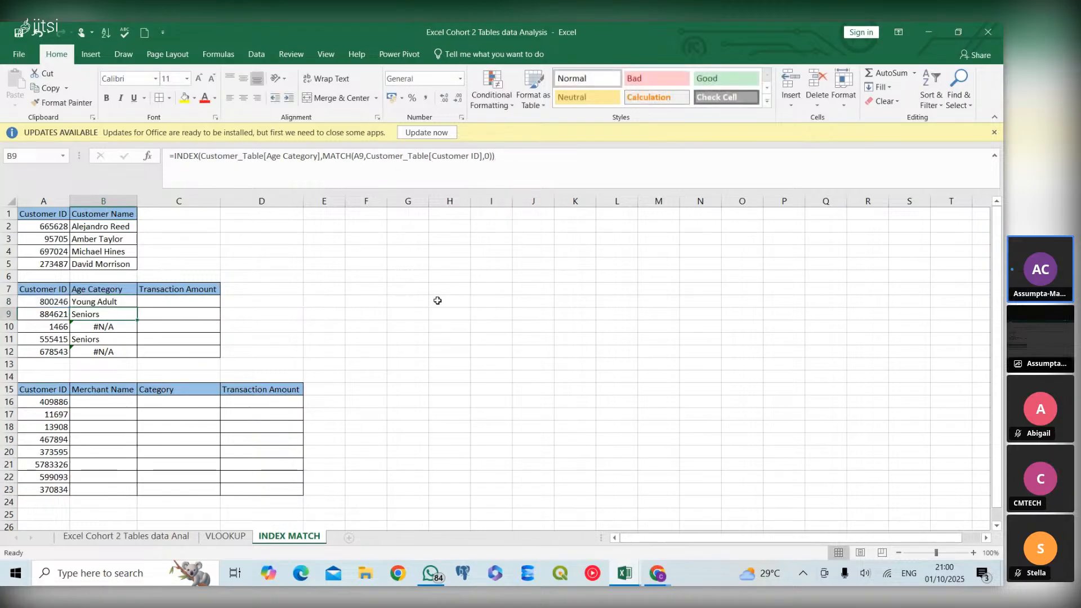
Fill the IFERROR formula from B8 down the Age Category column through B12
left_click(116, 301)
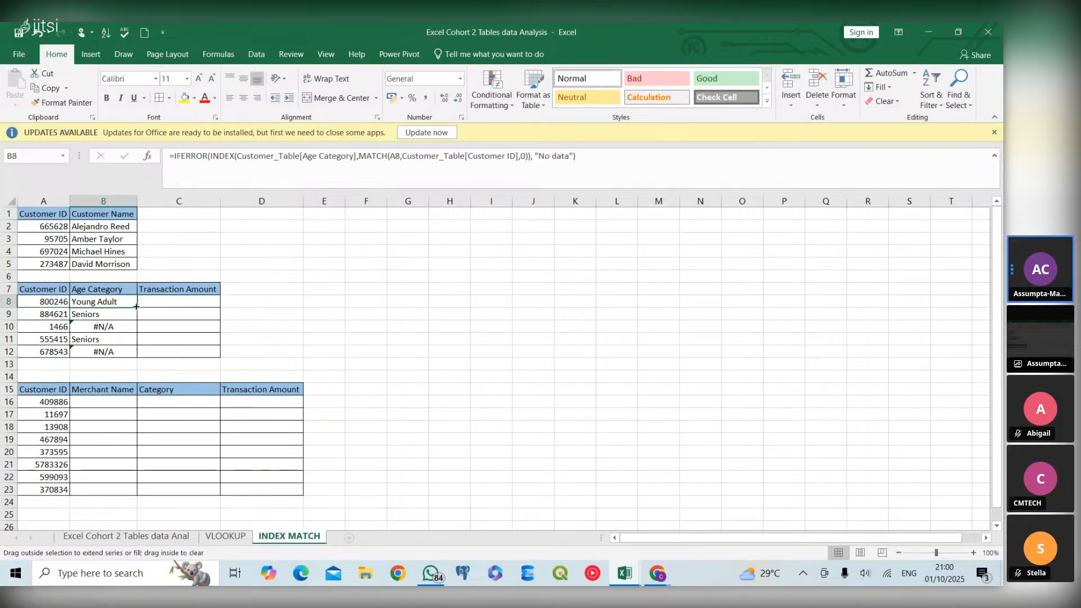
double_click(136, 306)
left_click(140, 332)
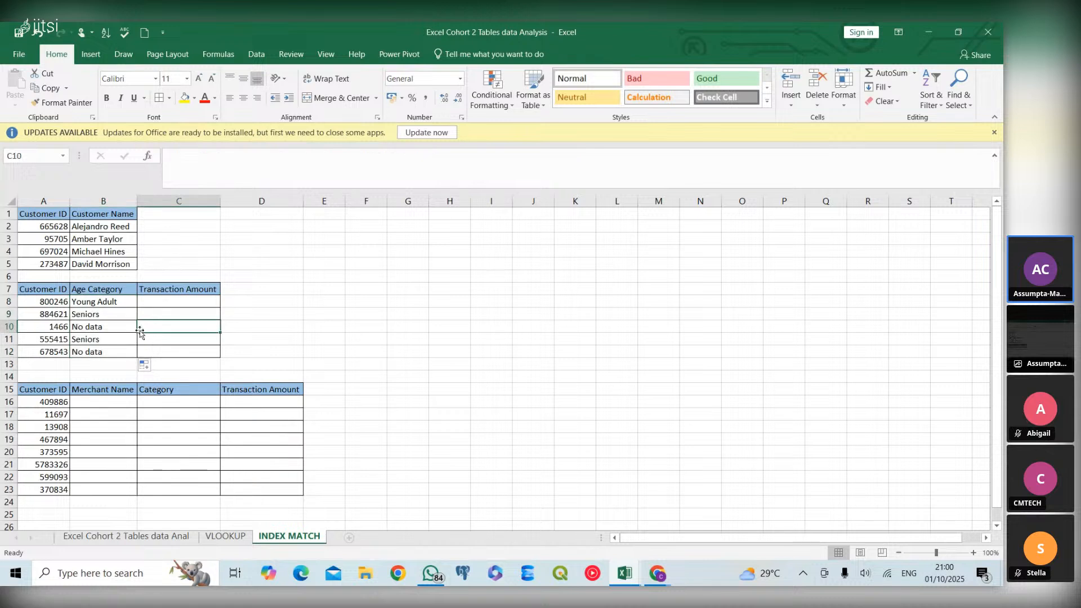
Start a formula in C8 under Transaction Amount
left_click(158, 300)
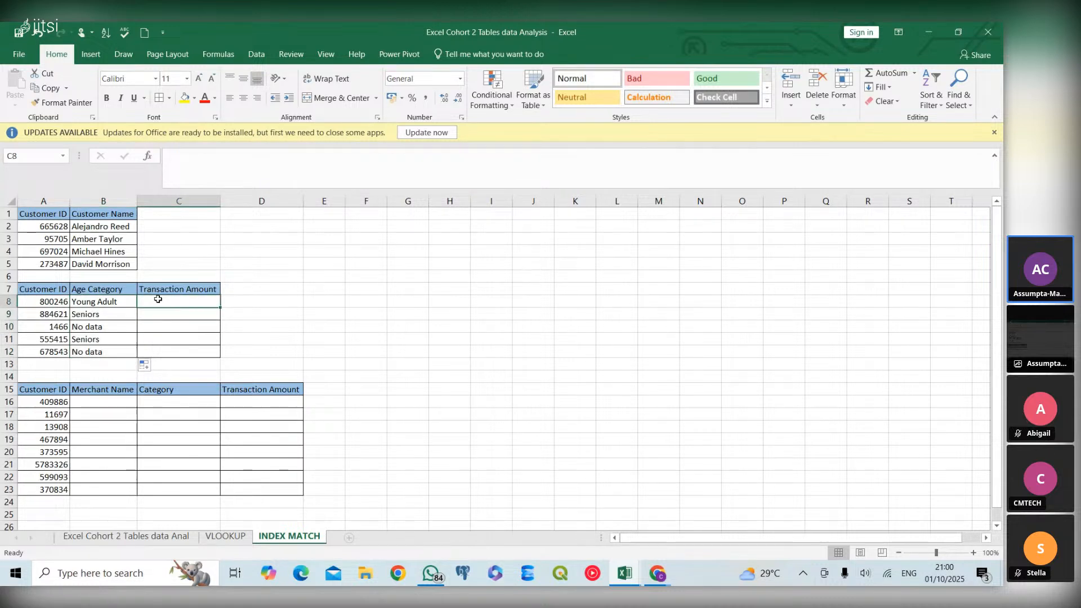
type("=")
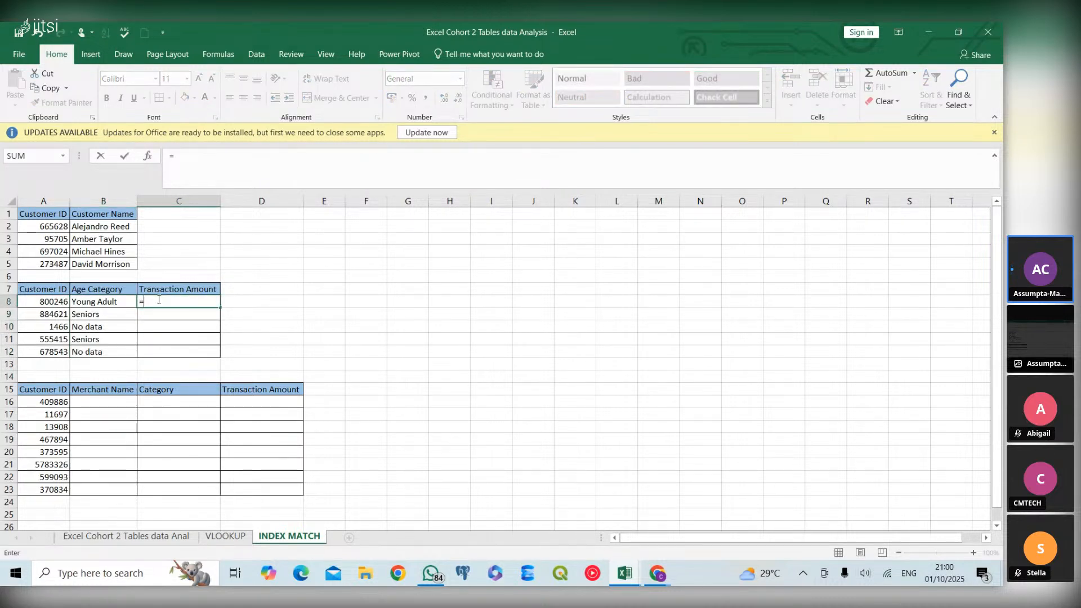
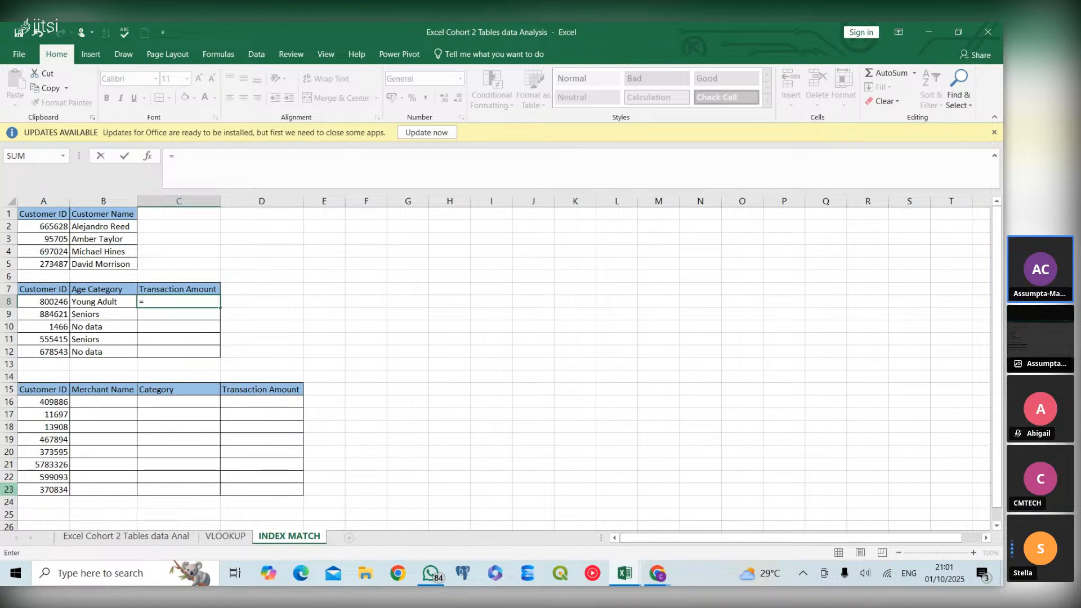
Enter an INDEX function in C8 with the Transaction Amount column of Customer_Table as its array
type("index")
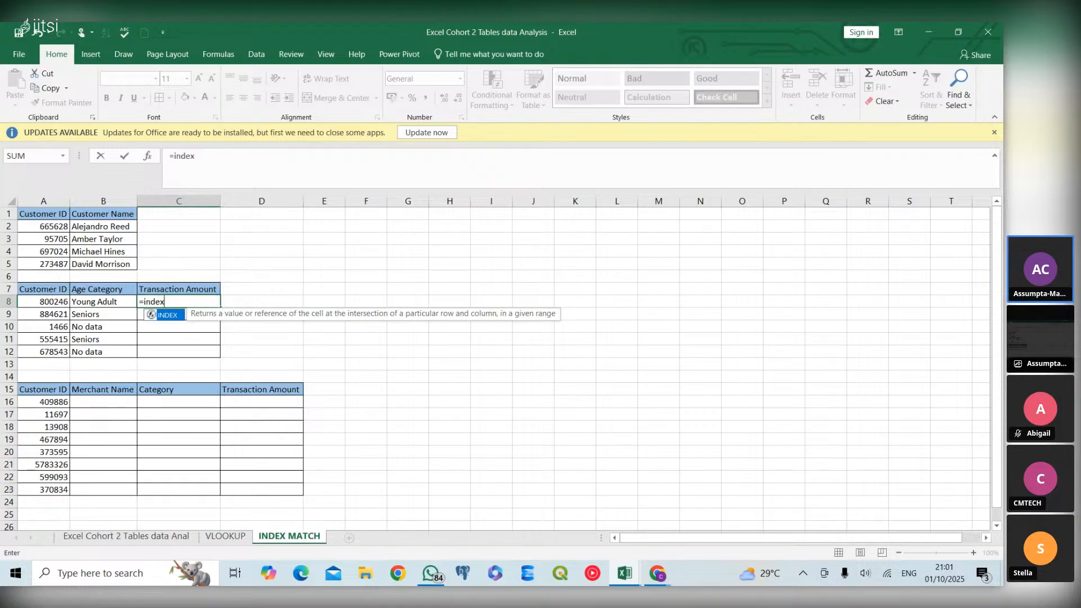
double_click(166, 316)
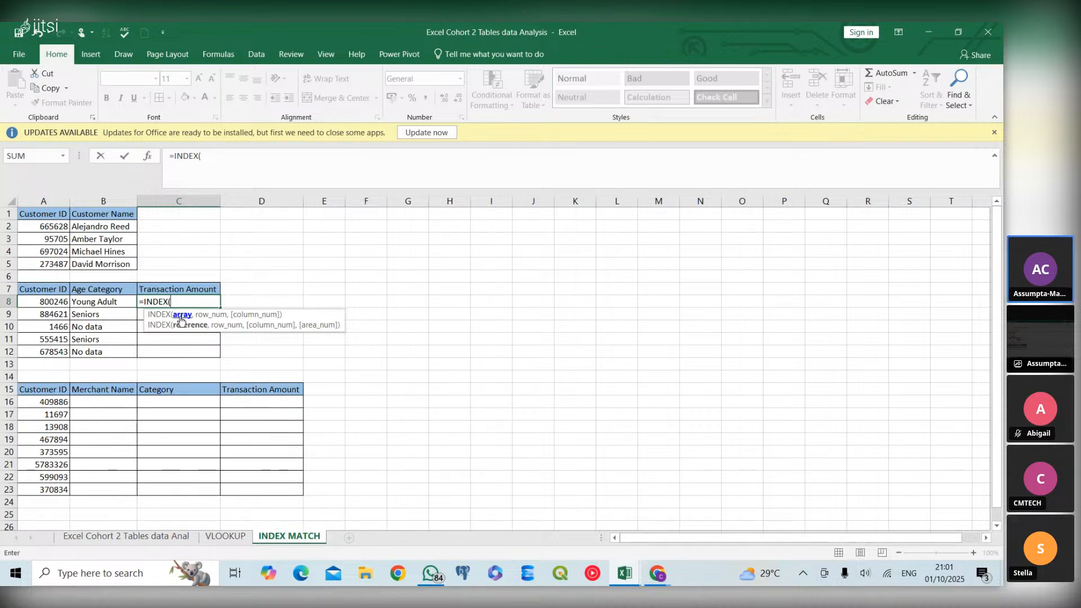
type("cust")
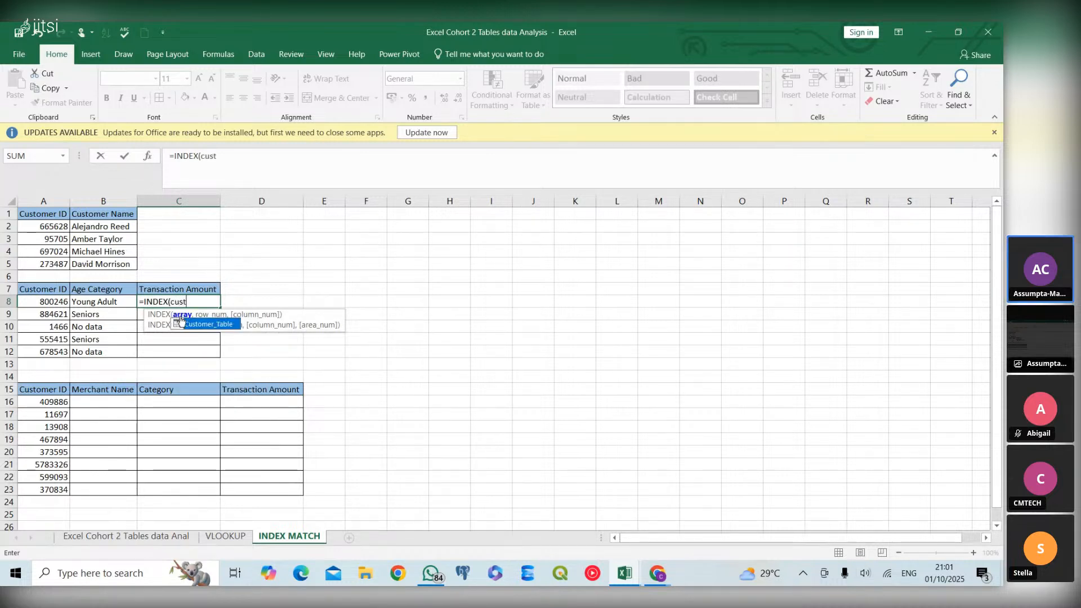
double_click(195, 327)
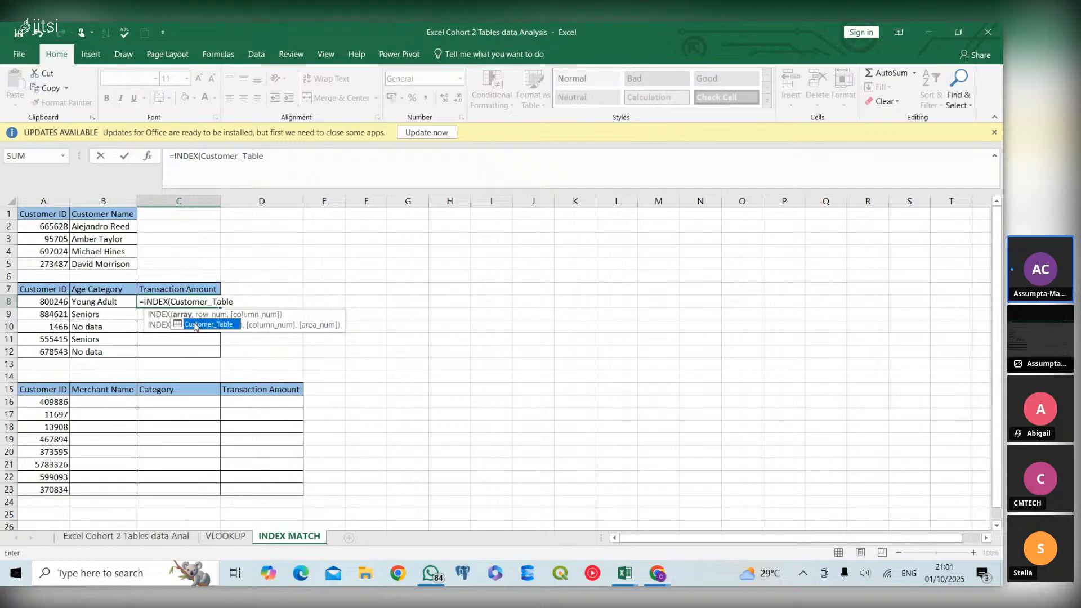
type("[tran")
double_click(268, 326)
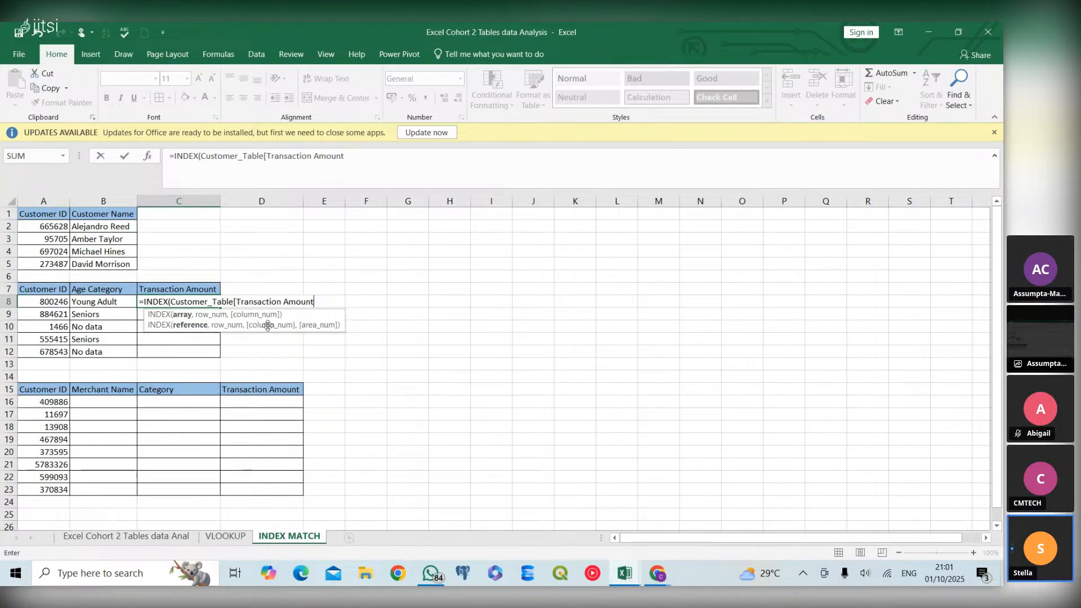
type("]")
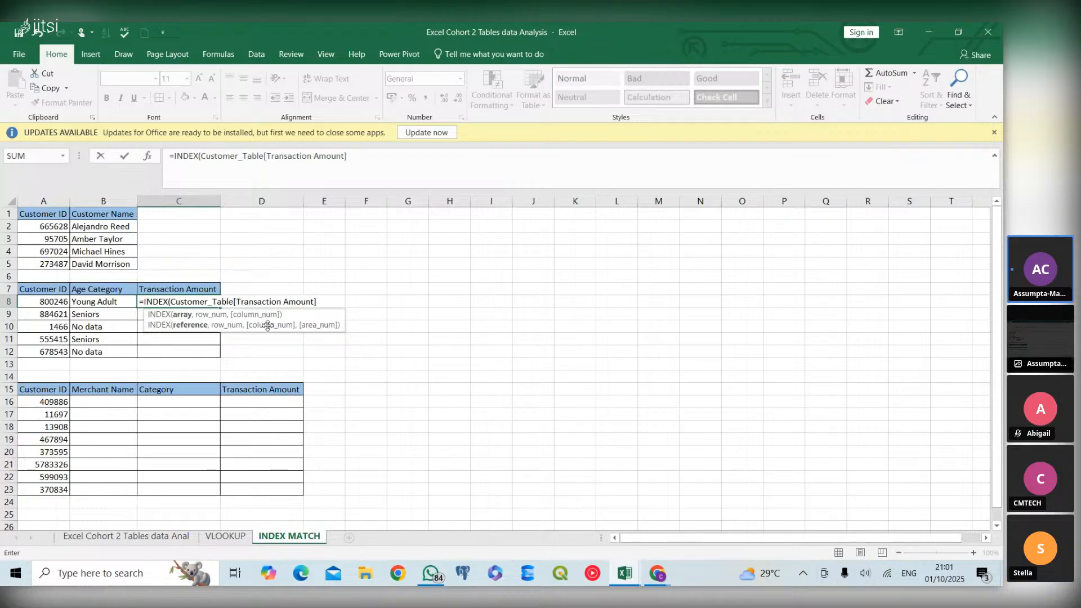
type(",")
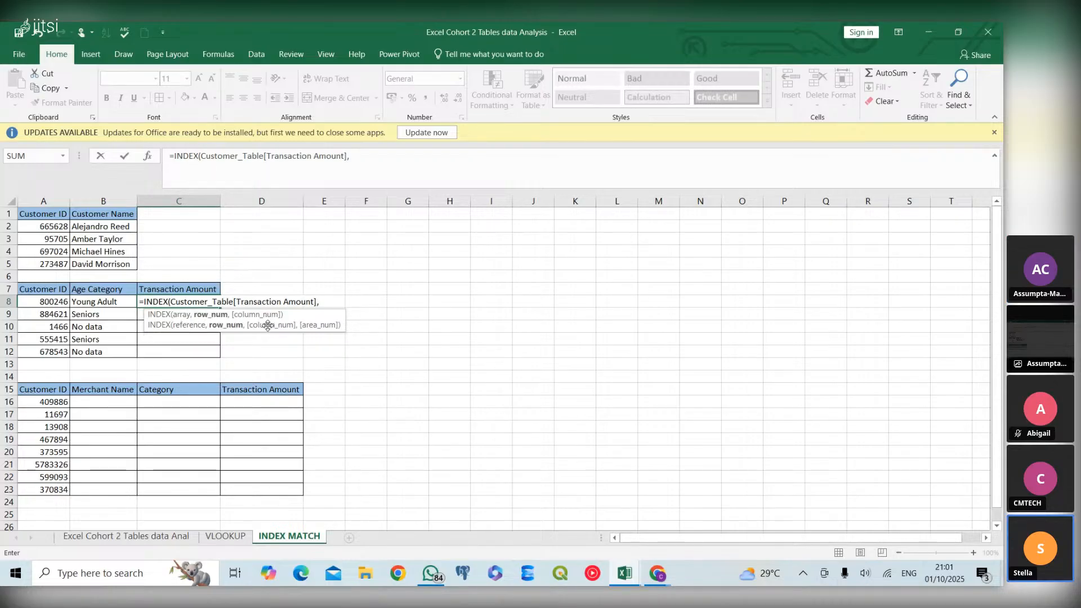
type("ma")
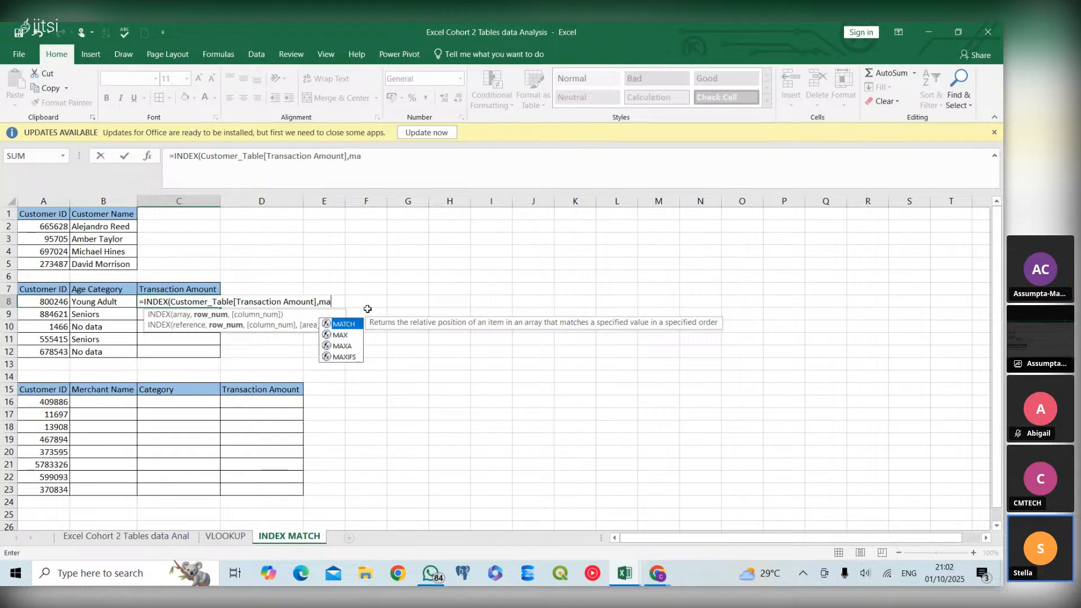
Nest a MATCH function in the C8 formula that looks up A8 in the Customer ID column of Customer_Table
double_click(355, 324)
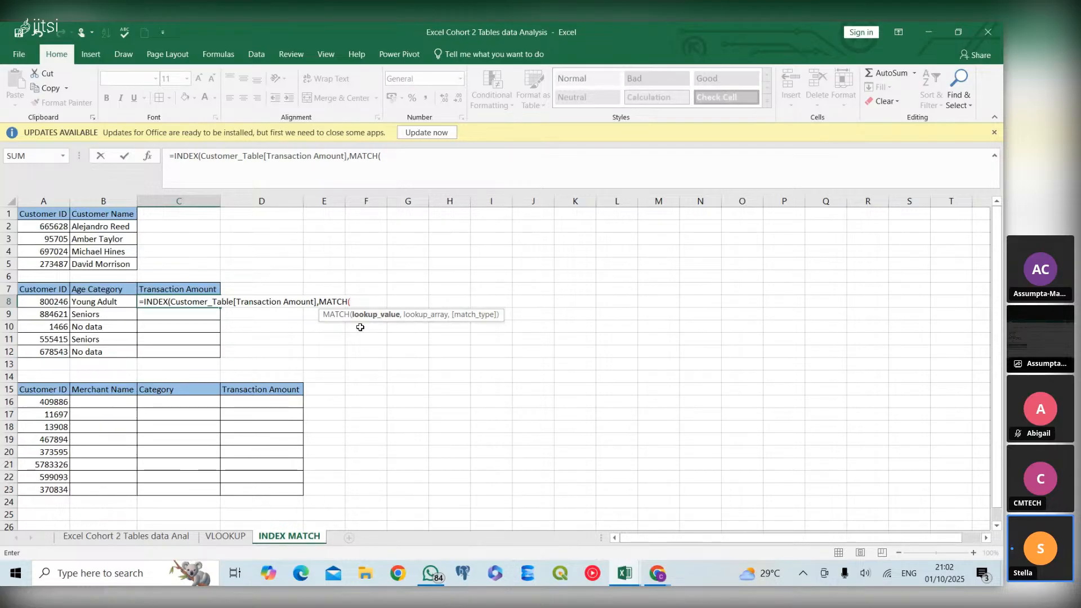
left_click(42, 304)
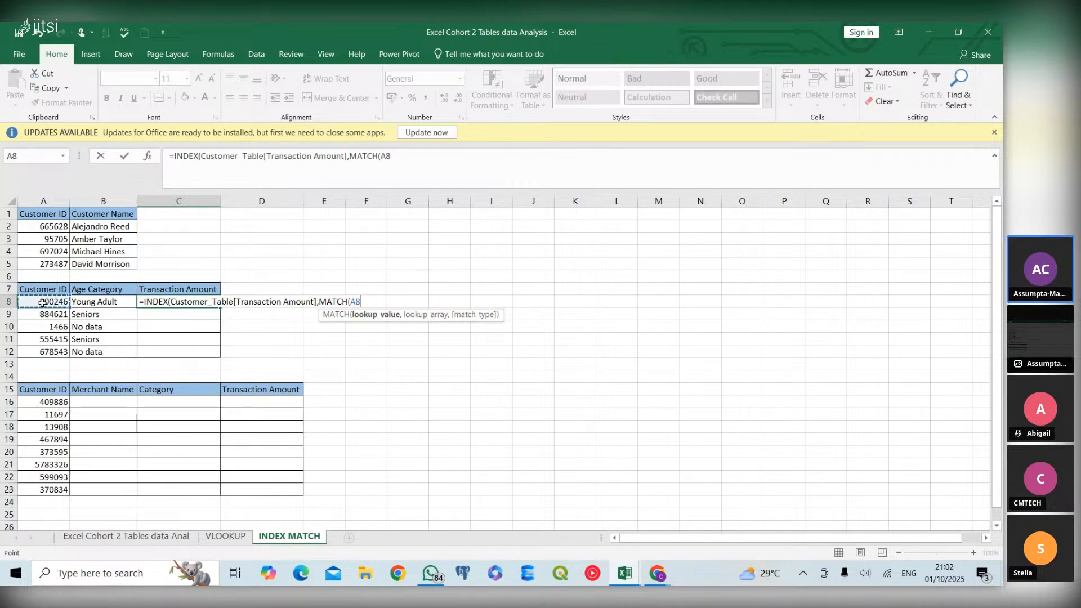
type(",")
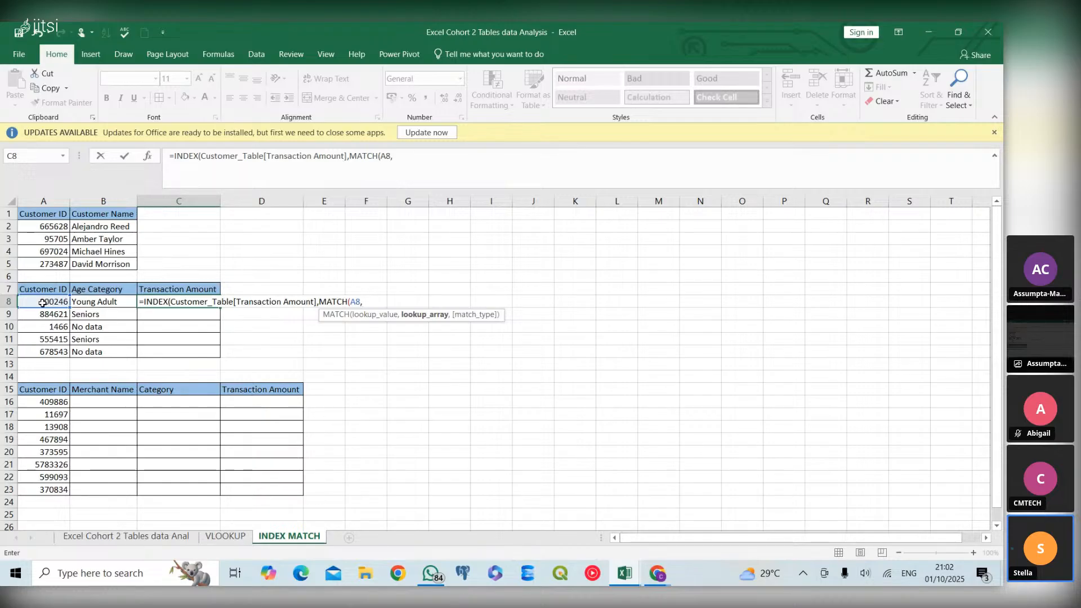
type("cus")
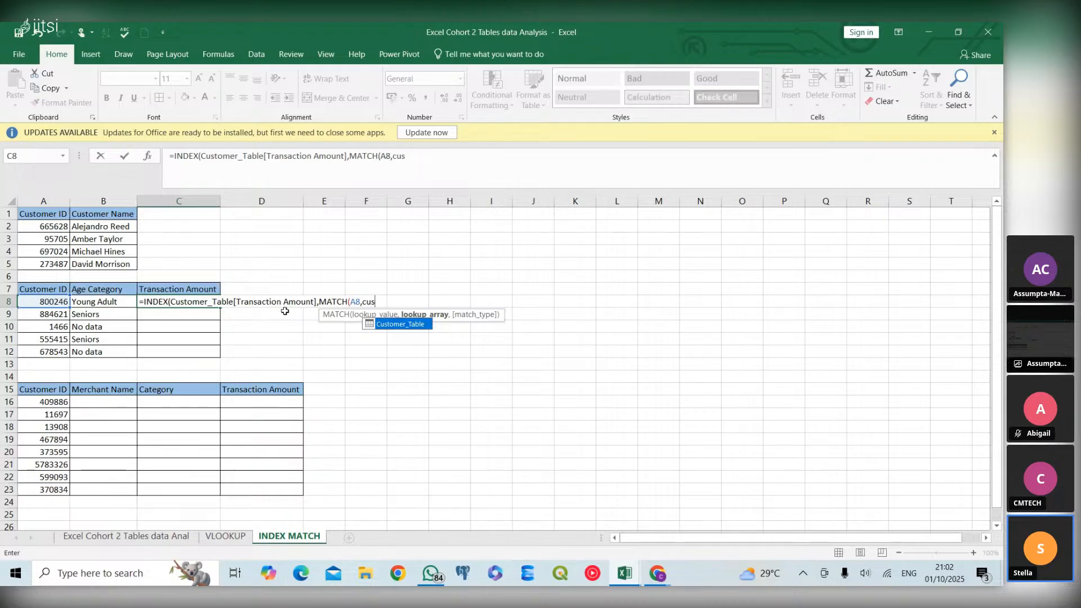
double_click(390, 329)
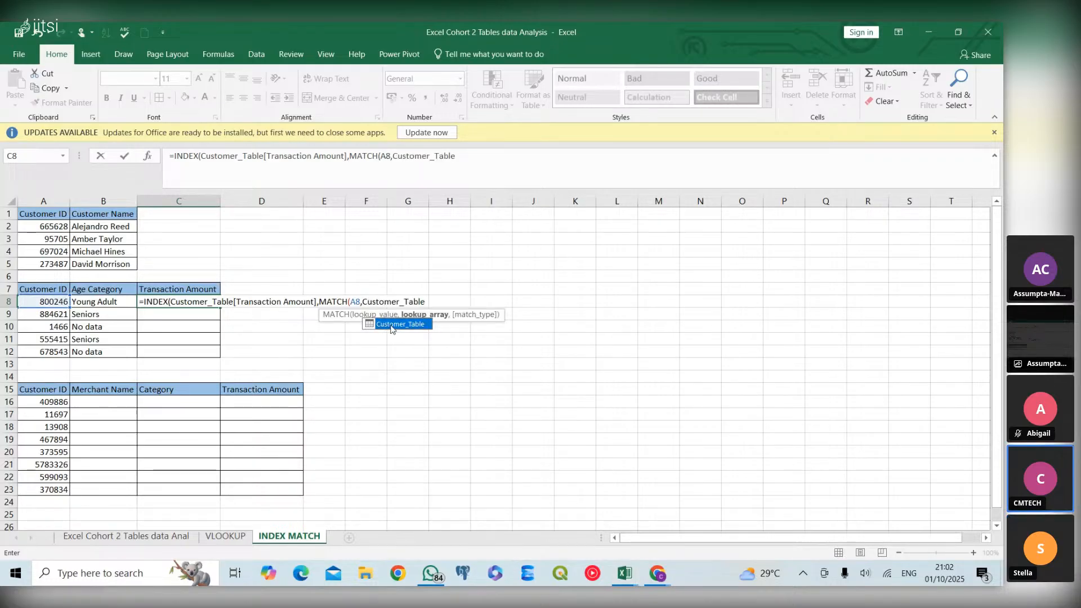
type("[")
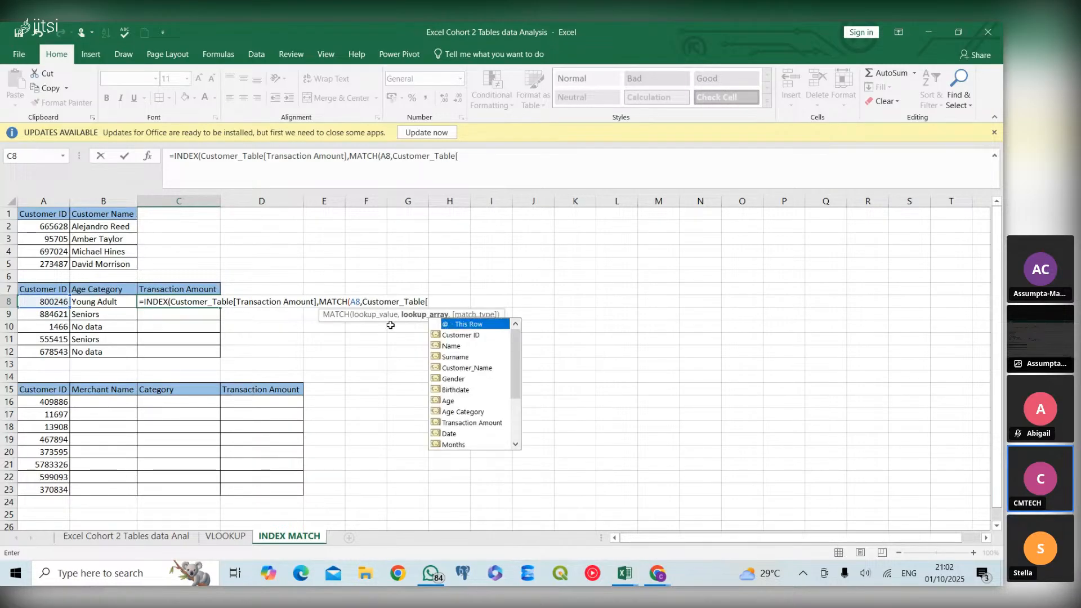
double_click(453, 334)
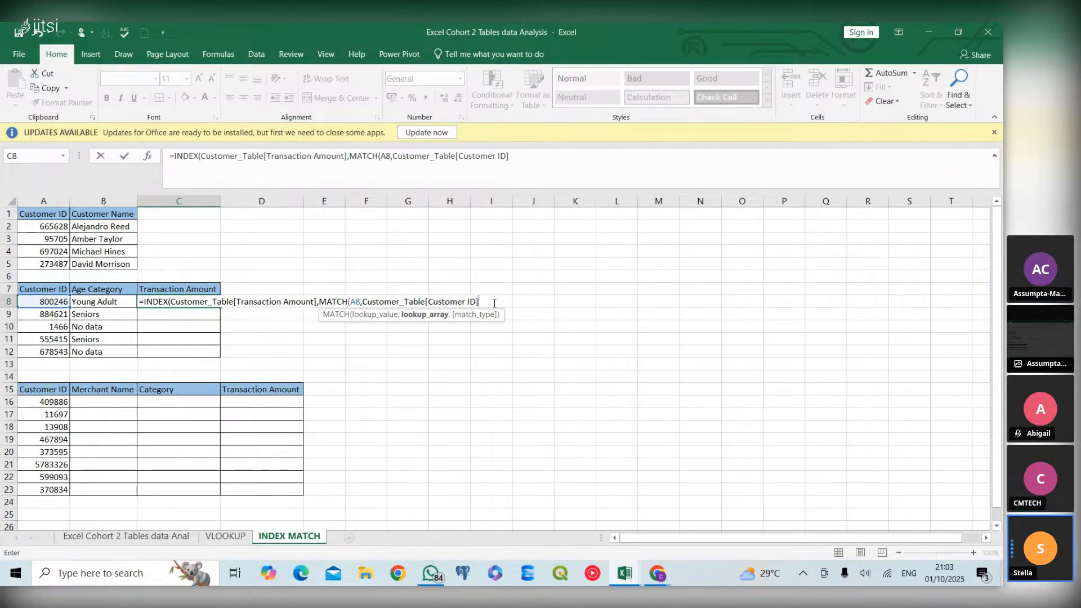
Complete the C8 formula with match type 0 for an exact match and fill it down through C12
type(",")
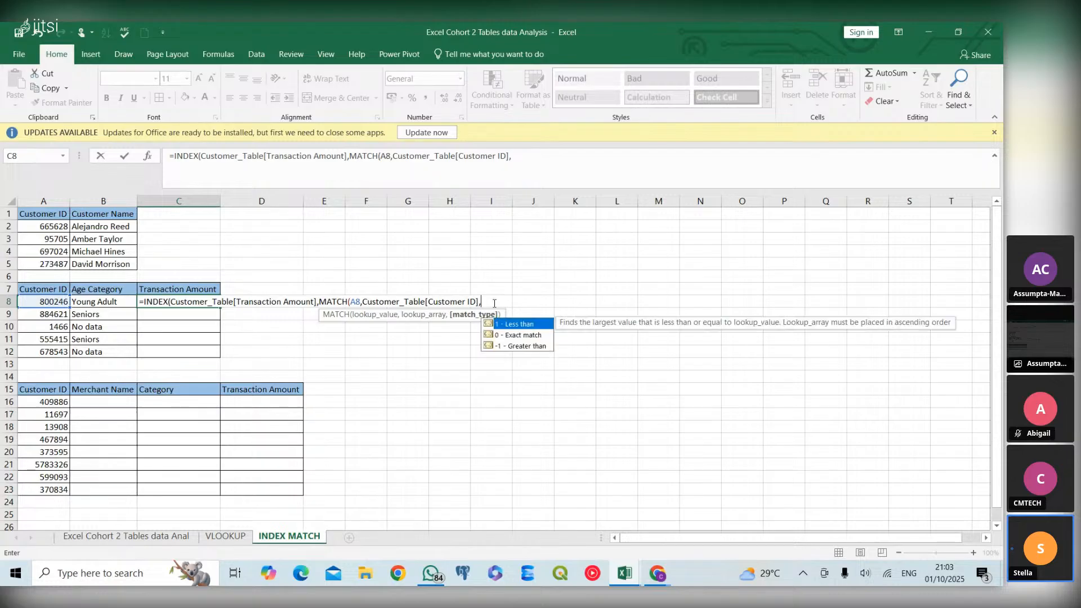
type("0")
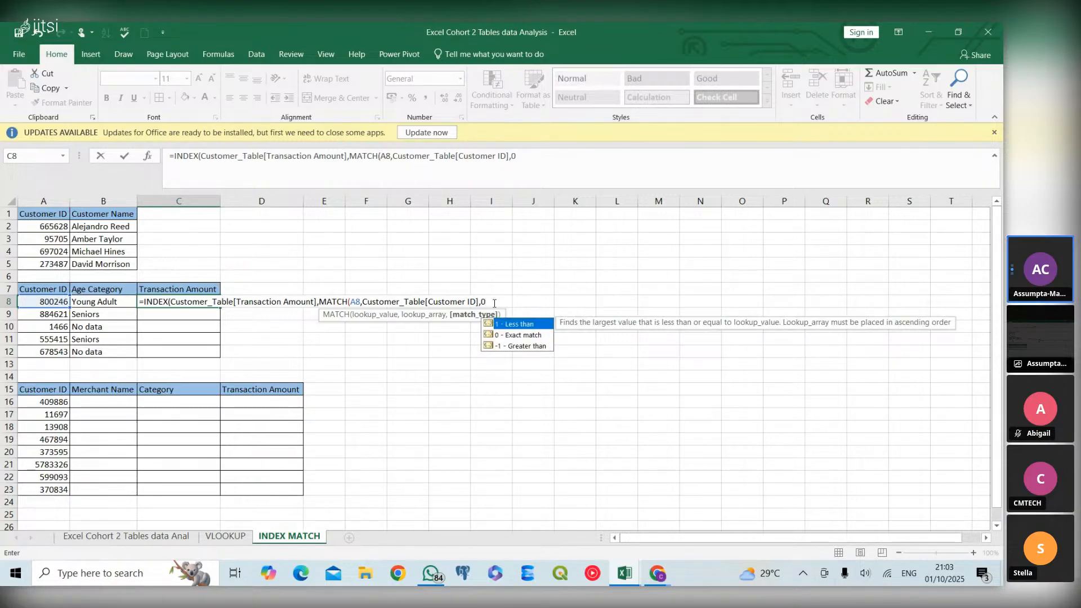
type(")")
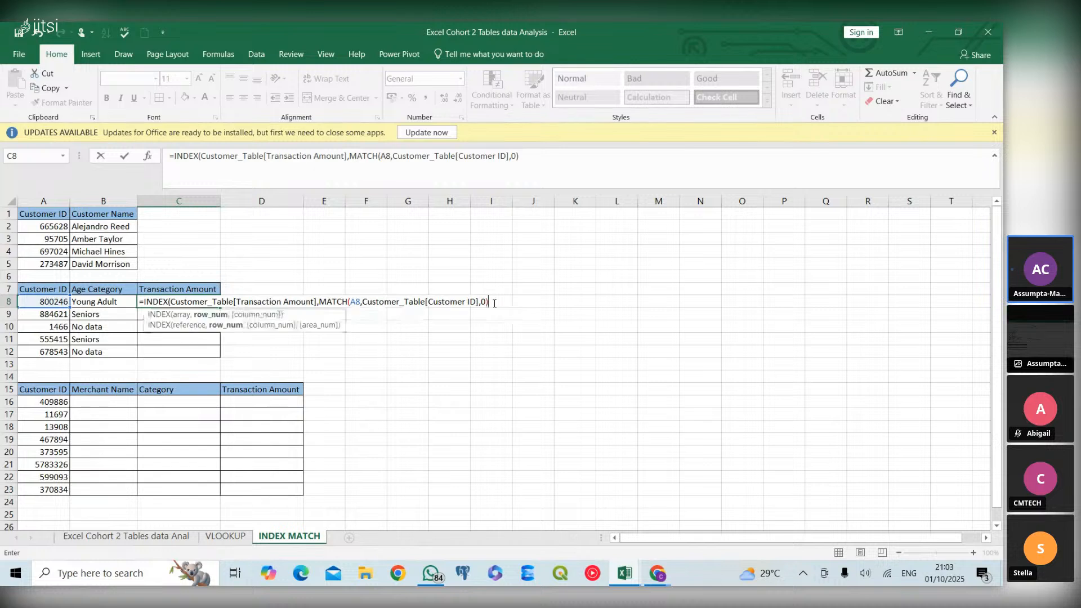
type(")")
key("Return")
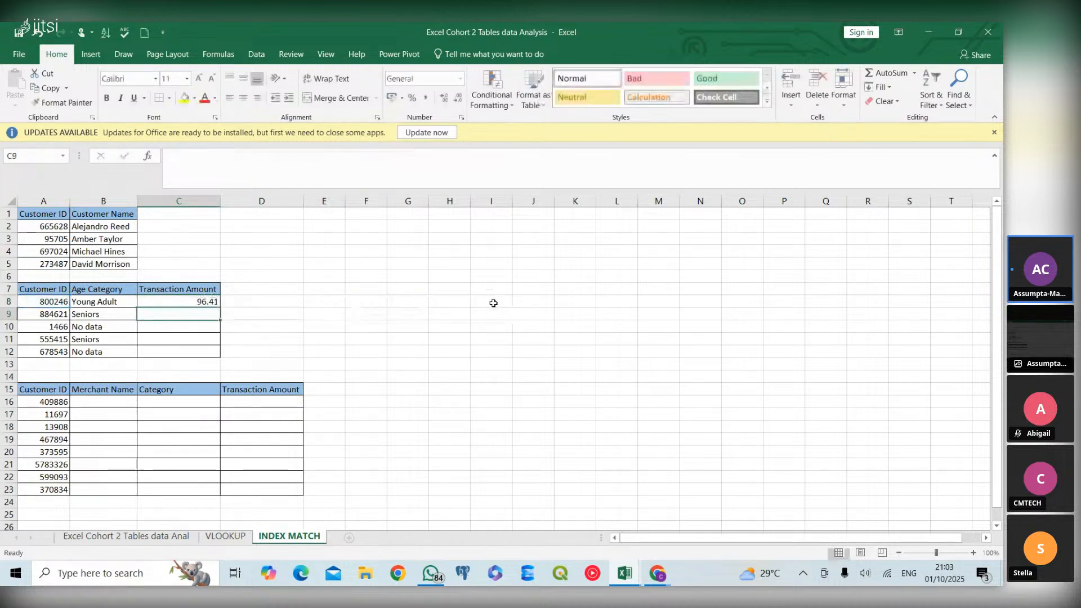
left_click(218, 301)
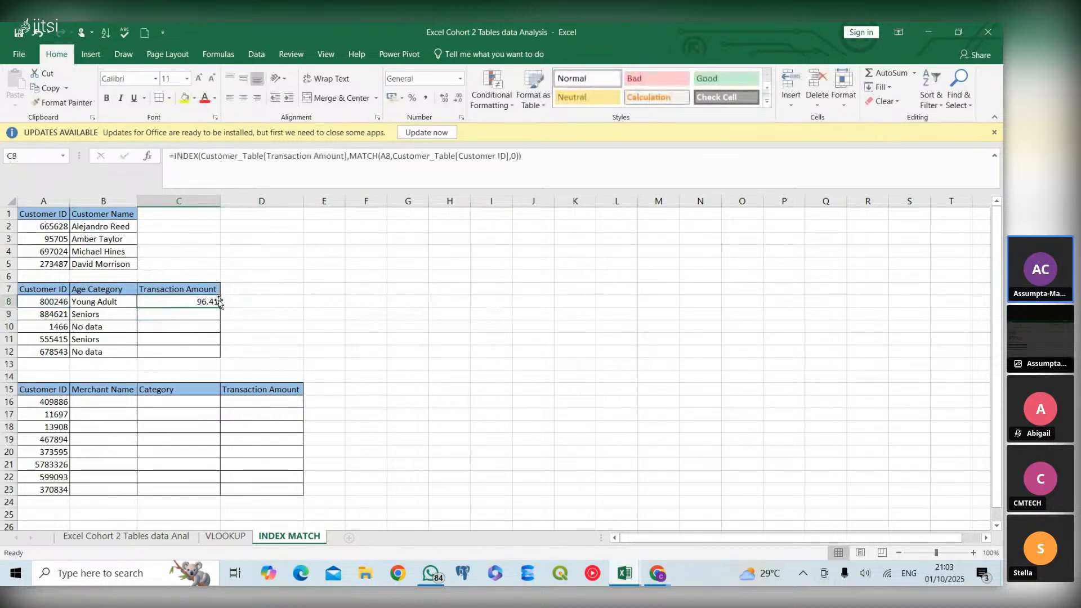
left_click_drag(220, 307, 220, 353)
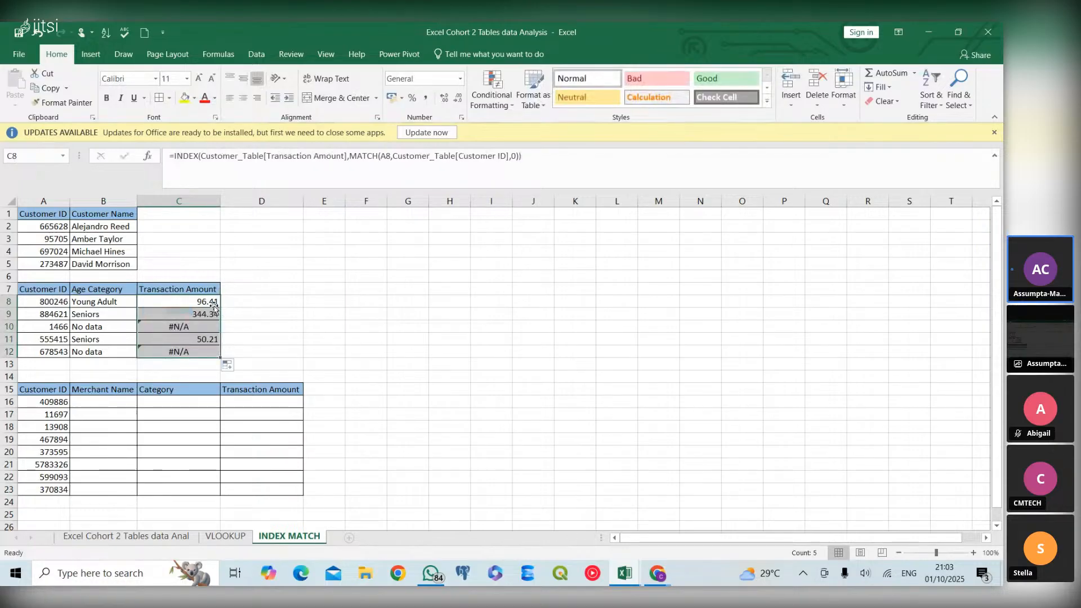
Wrap the INDEX MATCH formula in C8 in an IFERROR function
left_click(184, 304)
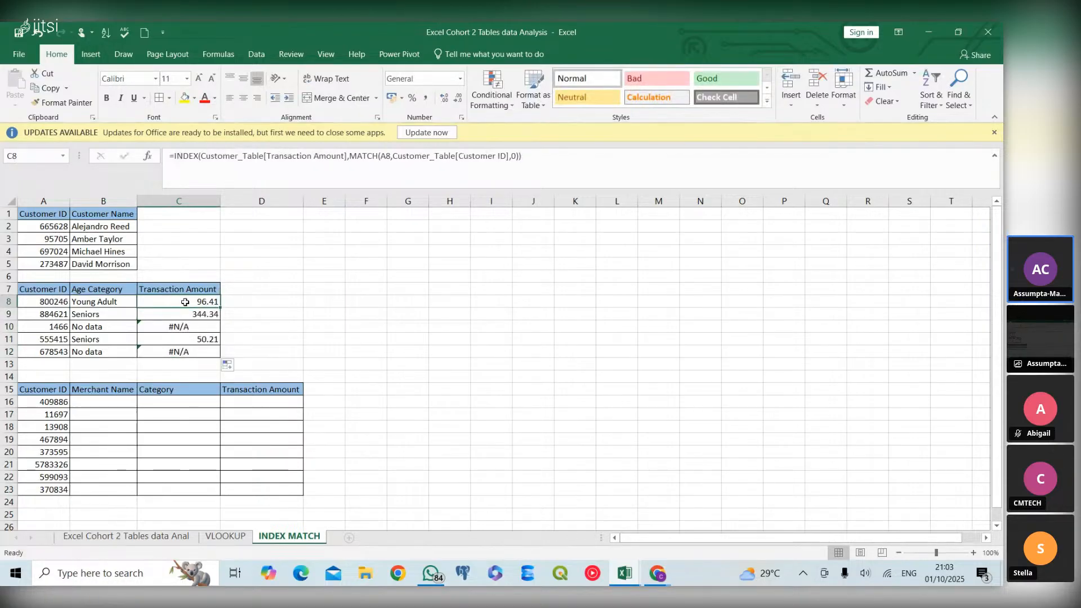
double_click(184, 303)
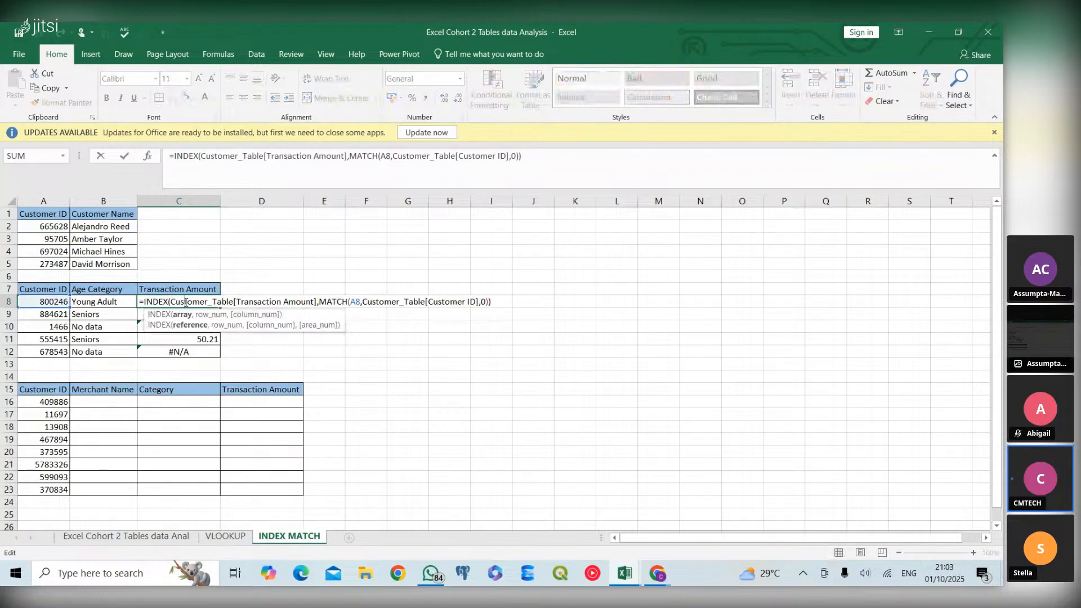
left_click(145, 301)
type("ife")
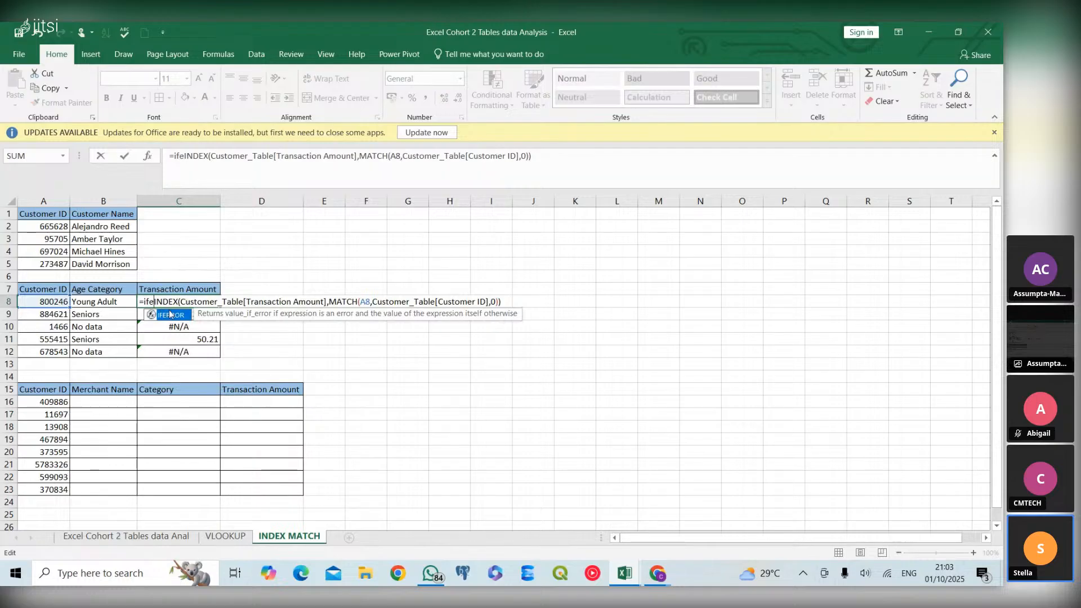
double_click(170, 314)
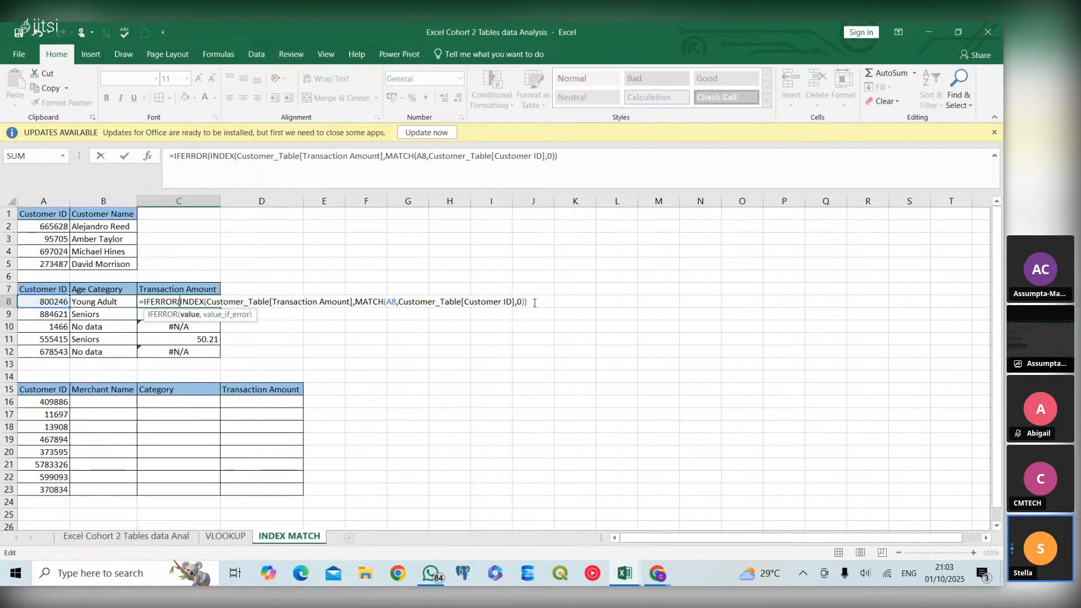
Set the IFERROR fallback value in C8 to "-" and fill the formula down the Transaction Amount column through C12
type(",")
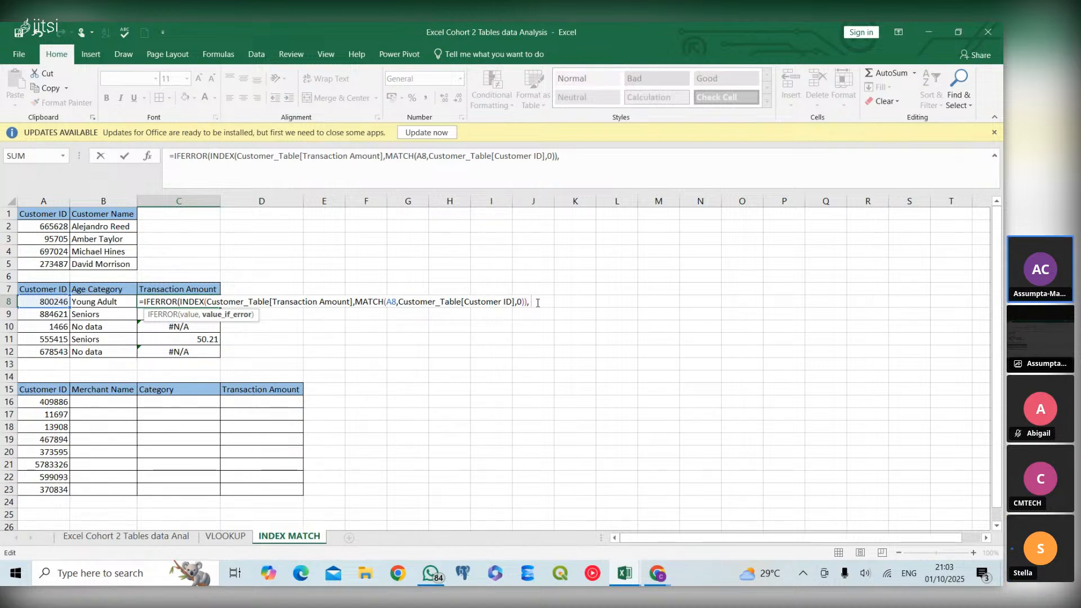
type("\"-")
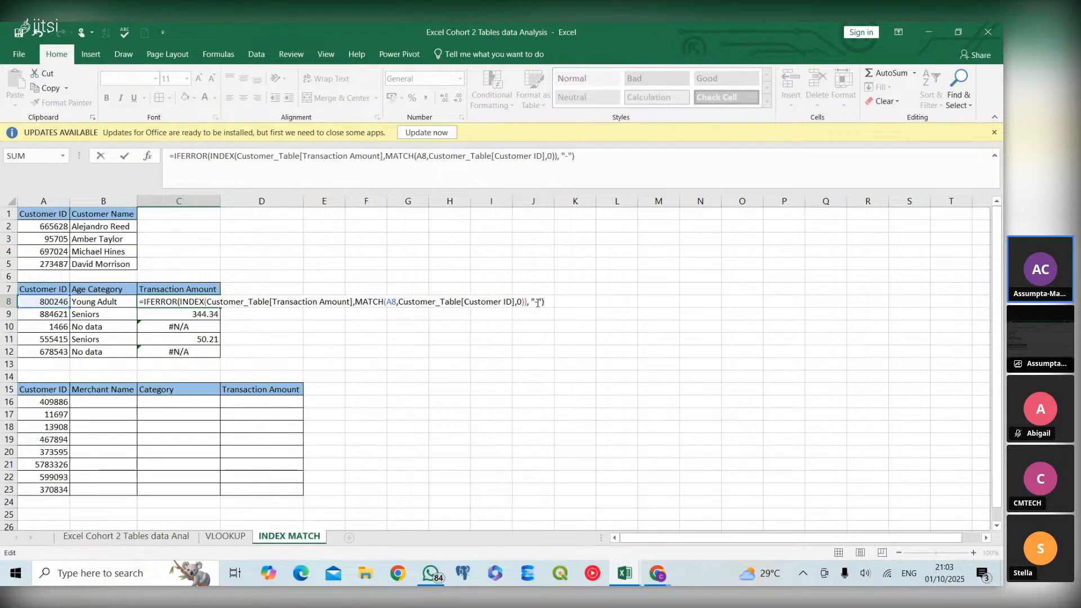
key("Return")
left_click(196, 301)
double_click(220, 306)
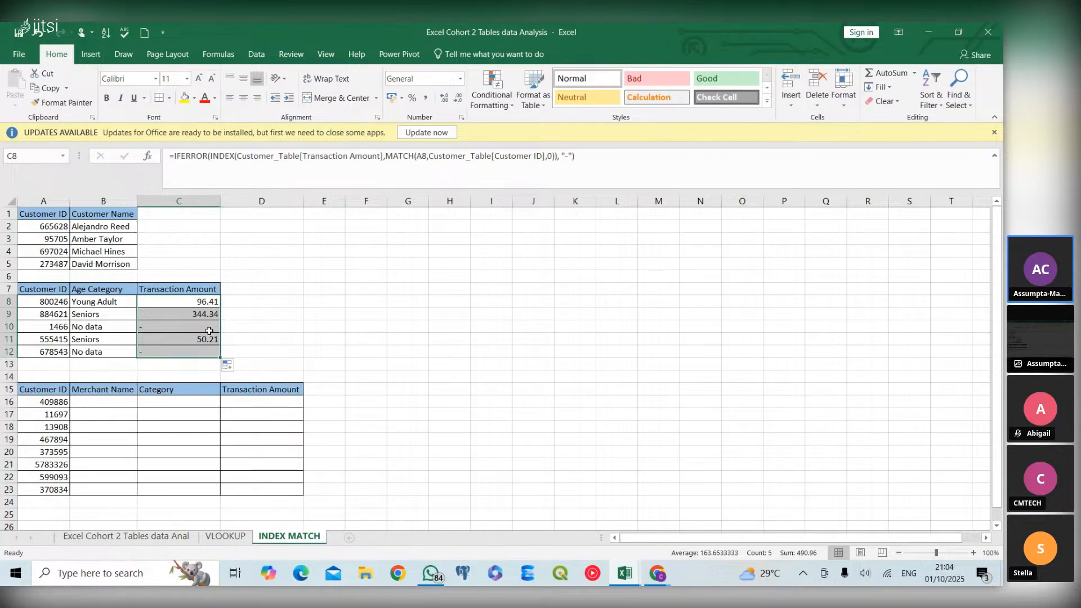
Switch to the Jitsi meeting window and return to cell B16 under Merchant Name in Excel
left_click(174, 389)
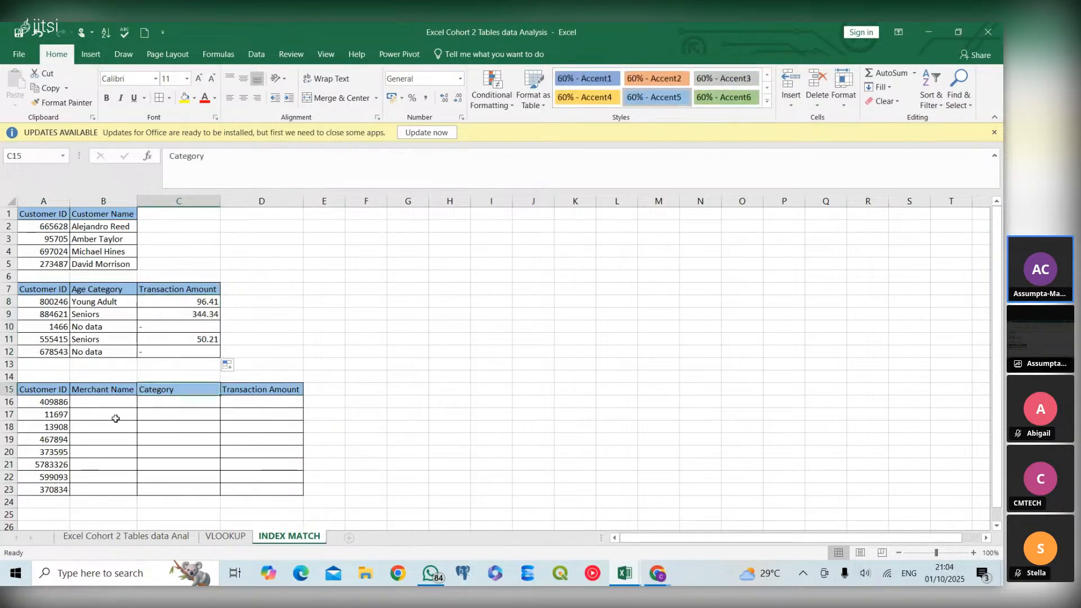
left_click(121, 403)
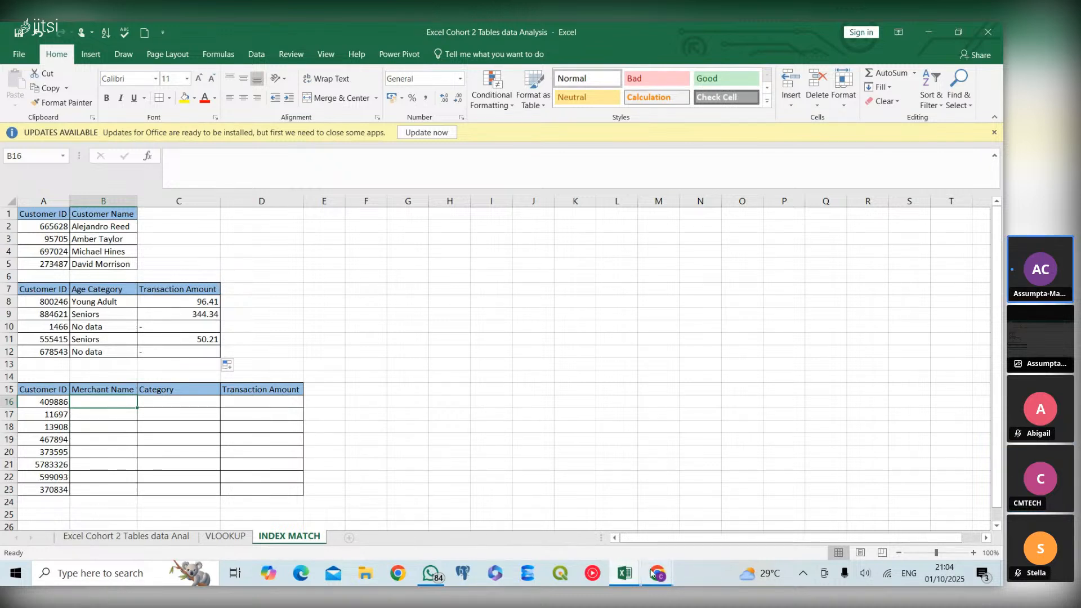
mouse_move(652, 573)
left_click(584, 522)
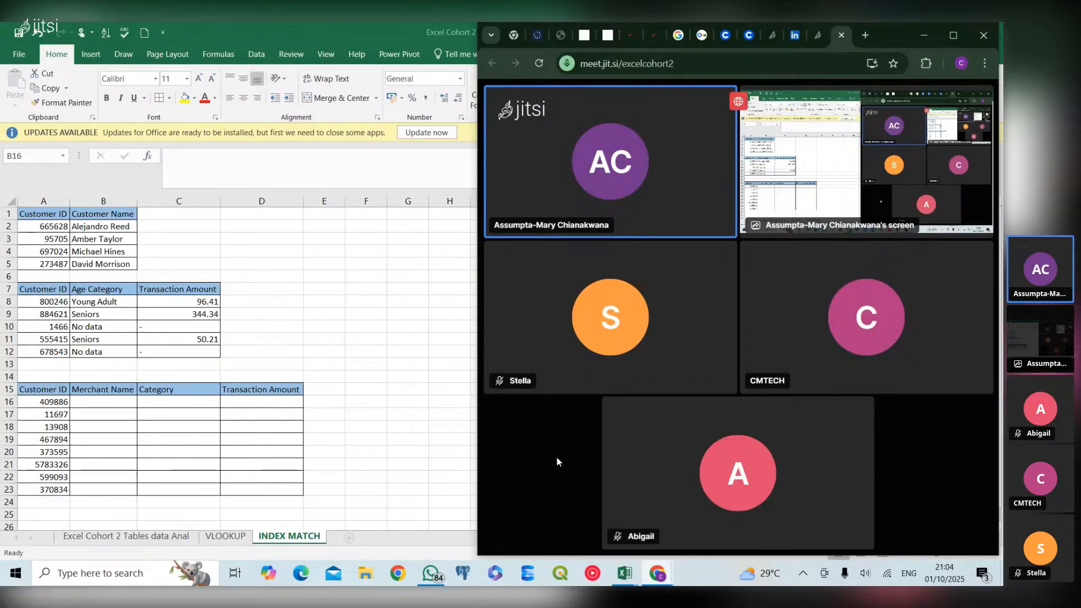
left_click(129, 407)
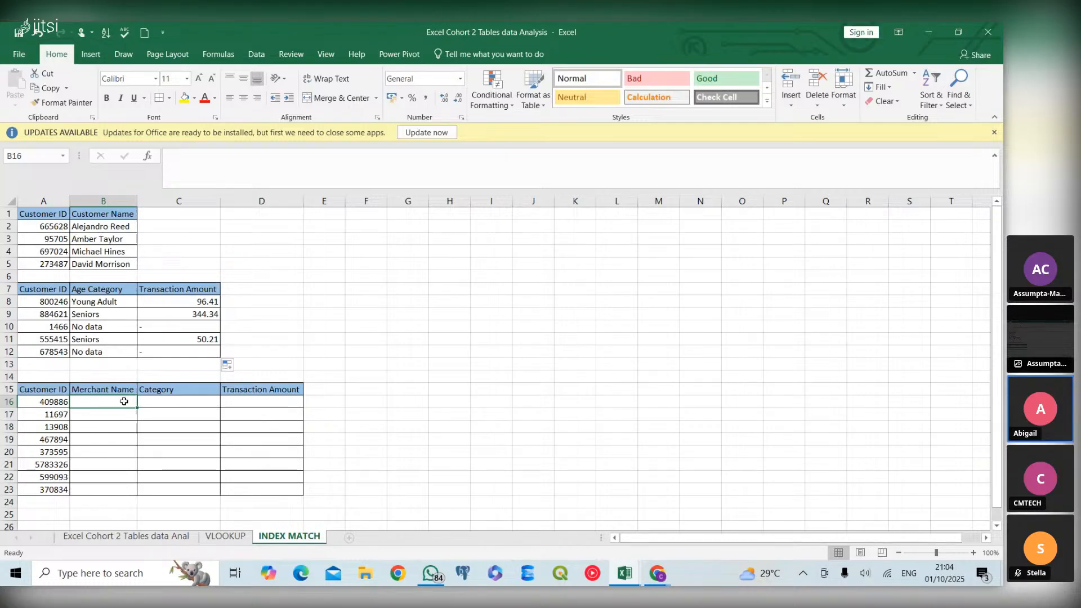
double_click(125, 401)
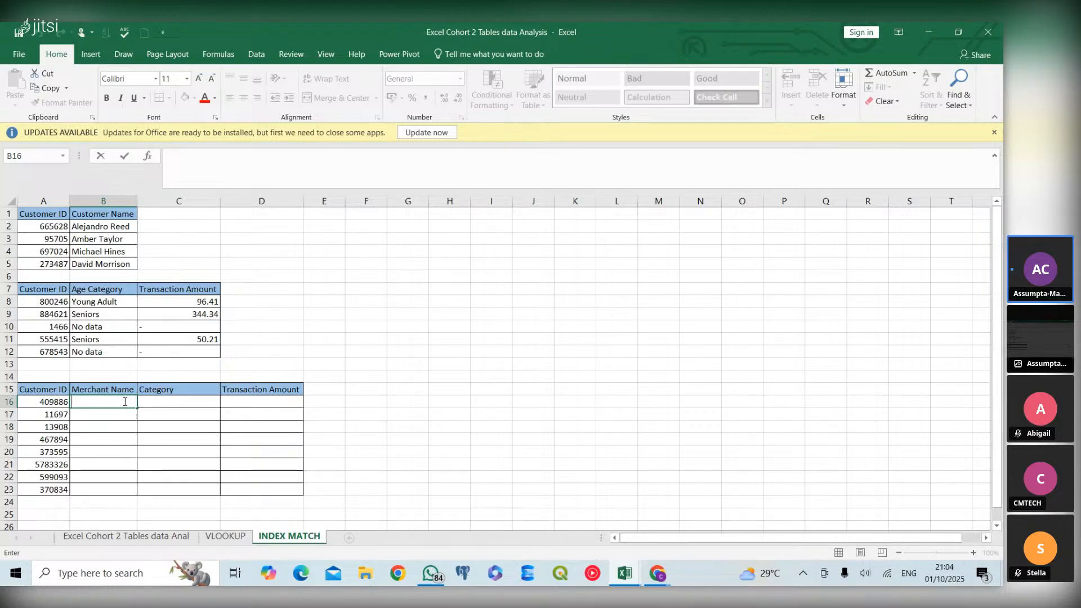
Examine the Merchant Name and Category columns of the source table on the Excel Cohort 2 Tables data Anal sheet
left_click(148, 539)
left_click(328, 426)
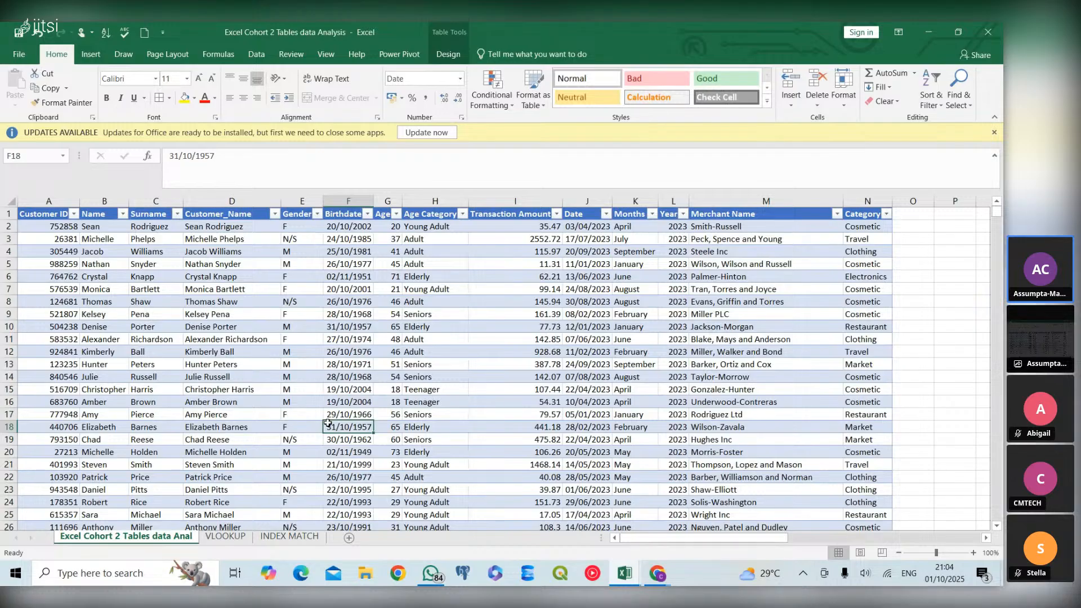
scroll(466, 422, "right", 6)
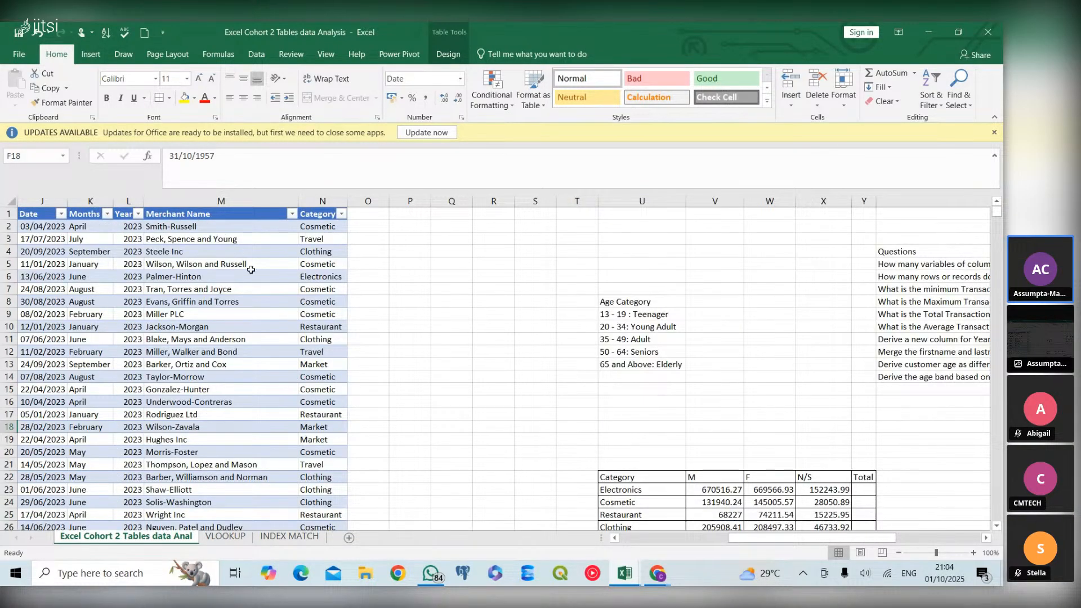
Insert a blank column before Age Category in the source table on the Excel Cohort 2 Tables data Anal sheet
left_click(265, 199)
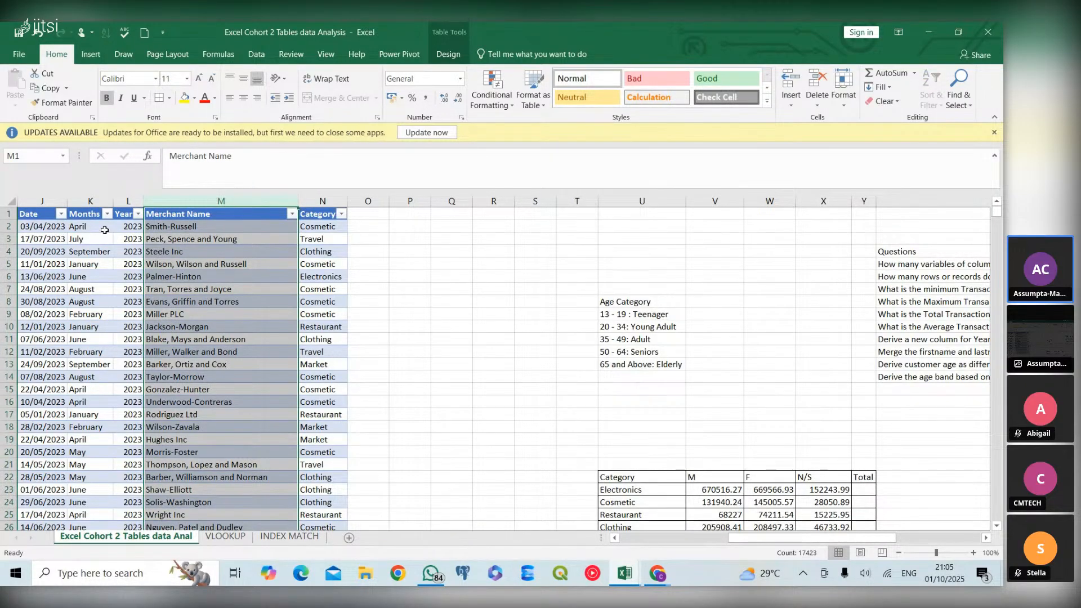
scroll(112, 234, "left", 4)
left_click(287, 197)
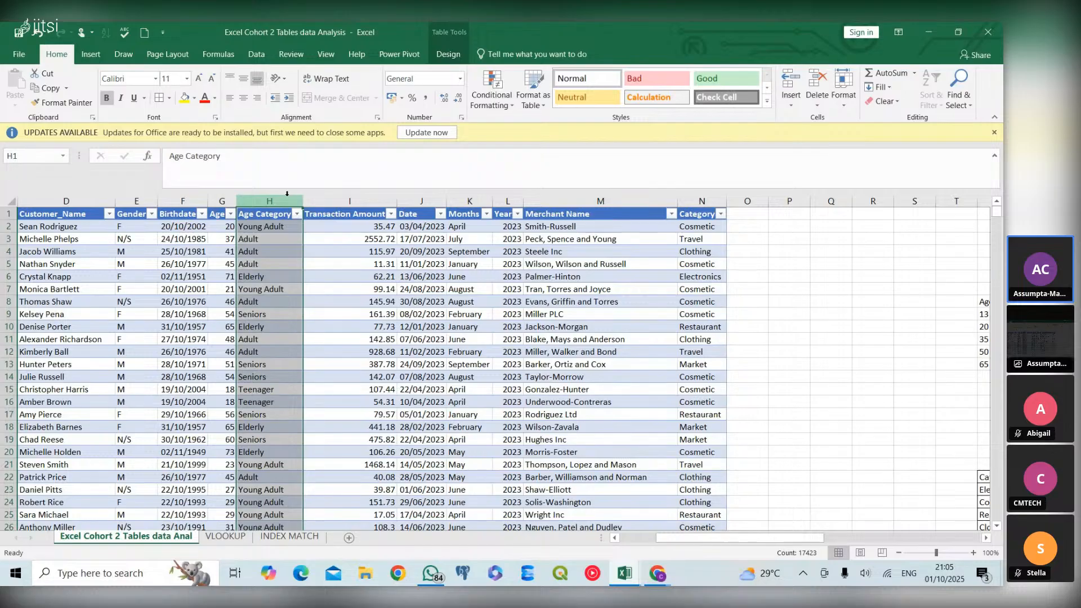
right_click(287, 194)
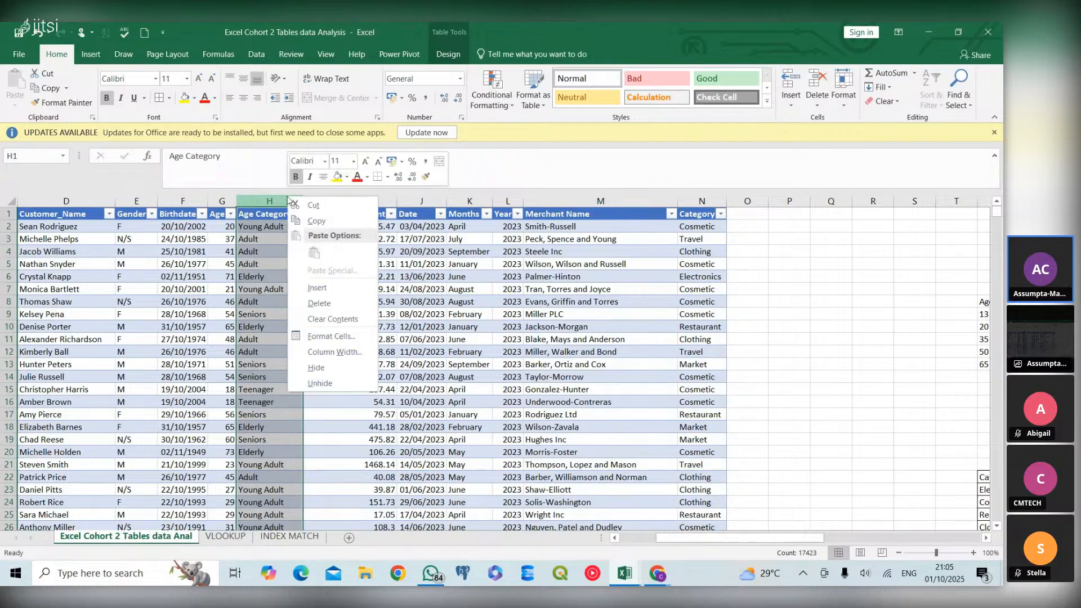
left_click(341, 291)
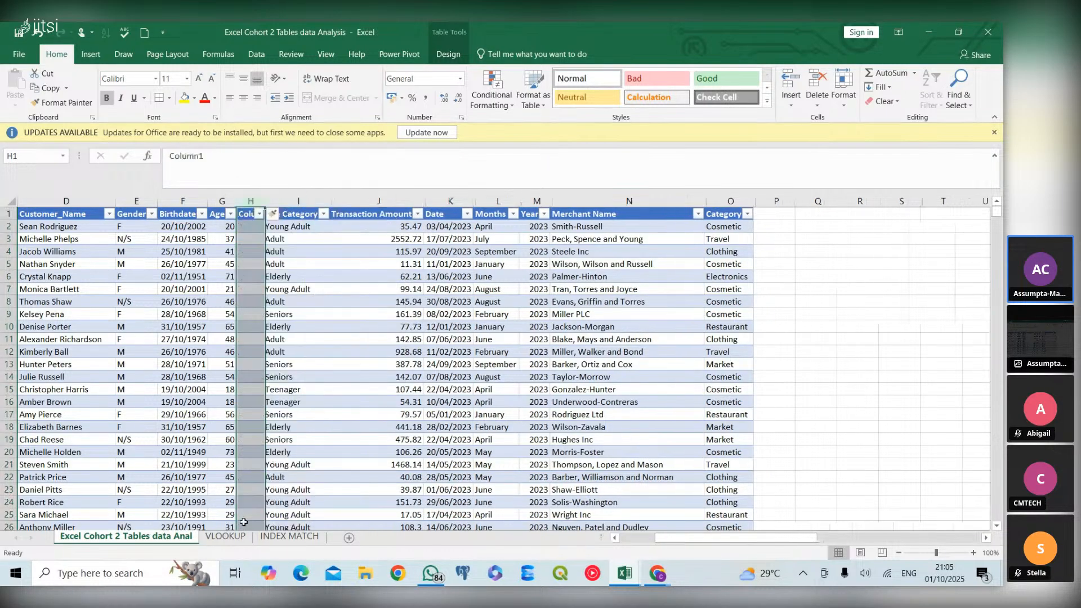
Compare the lookup results on the INDEX MATCH and VLOOKUP sheets to see how each responds to the inserted column
left_click(291, 538)
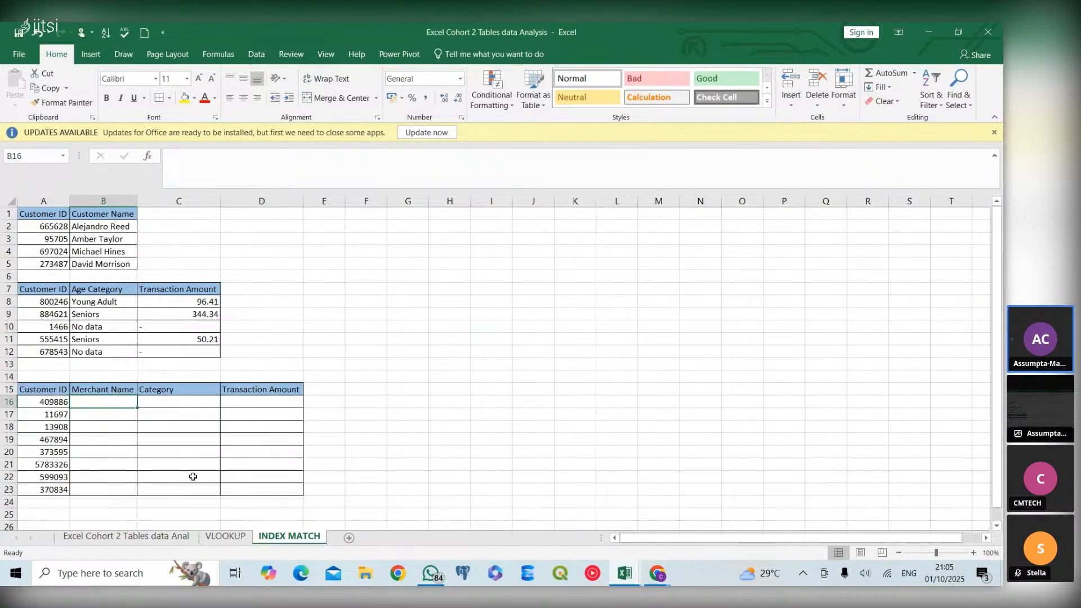
left_click(226, 536)
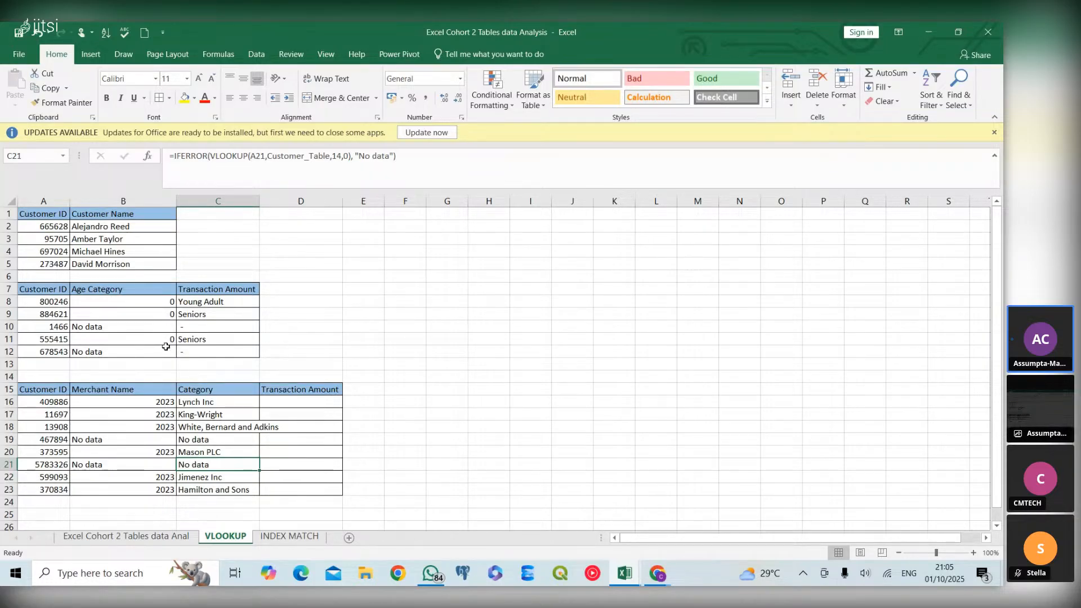
left_click(290, 536)
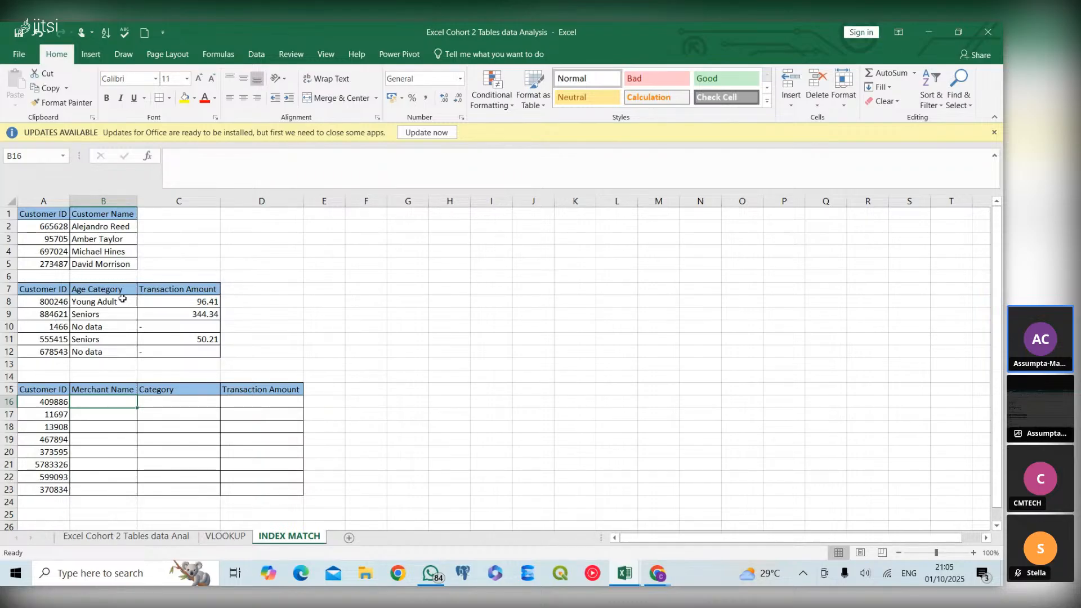
left_click(238, 541)
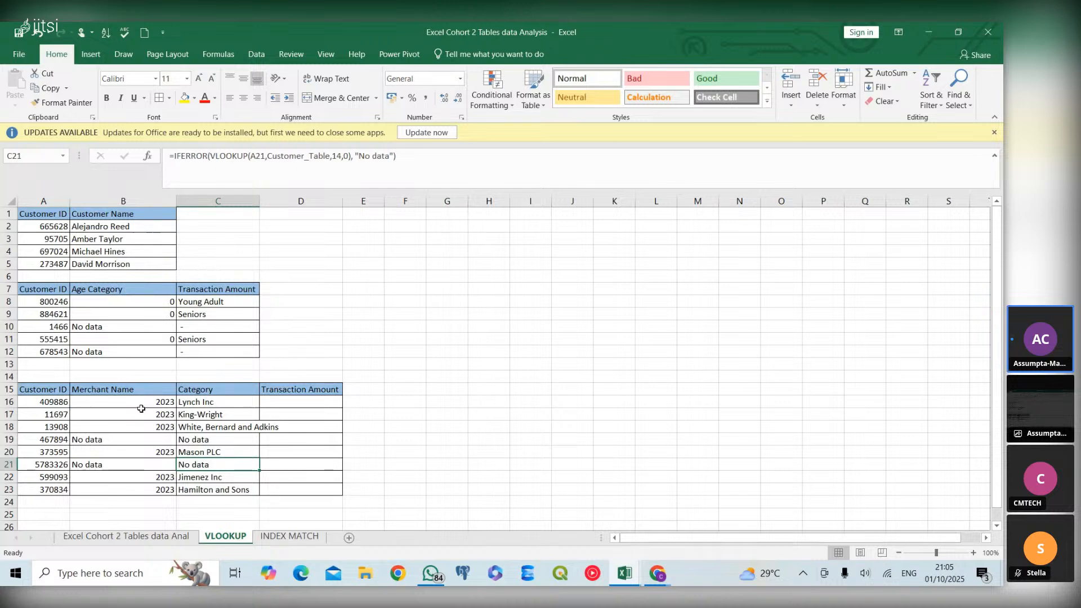
Delete the blank column inserted before Age Category in the source table
left_click(129, 542)
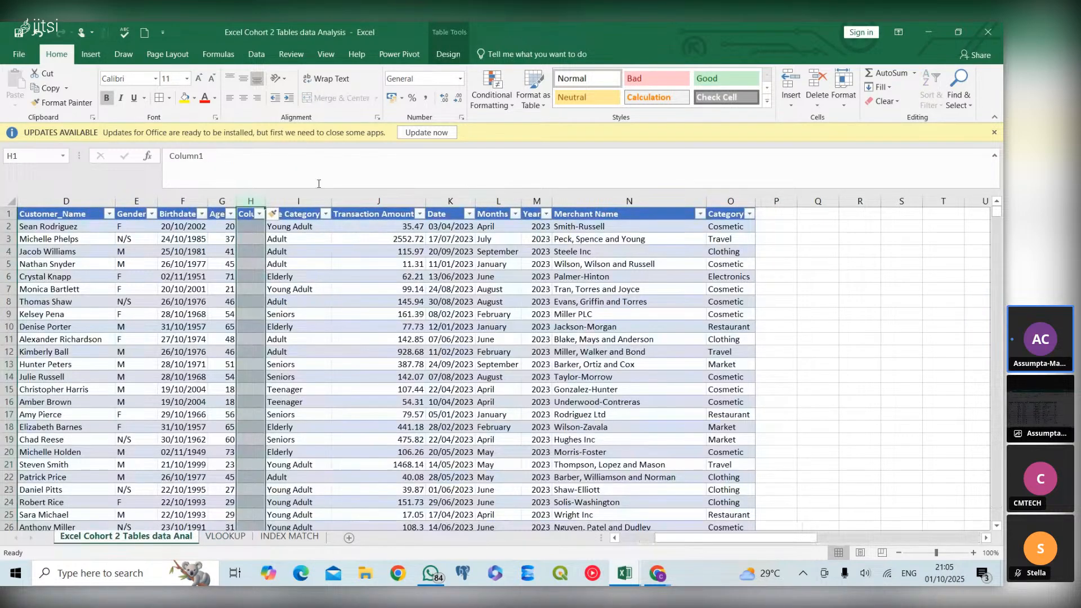
right_click(258, 202)
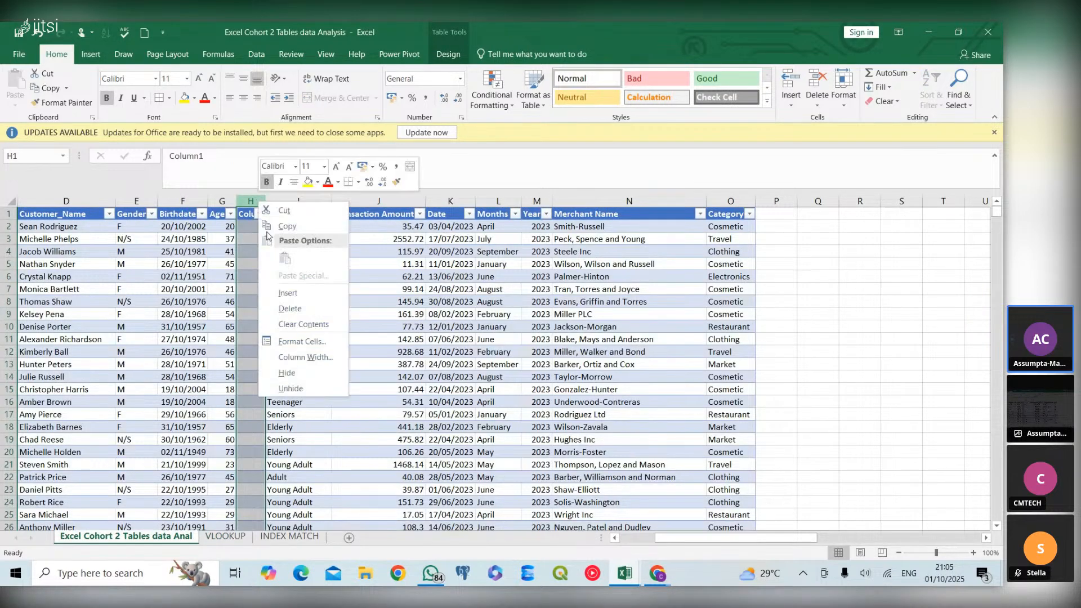
left_click(295, 308)
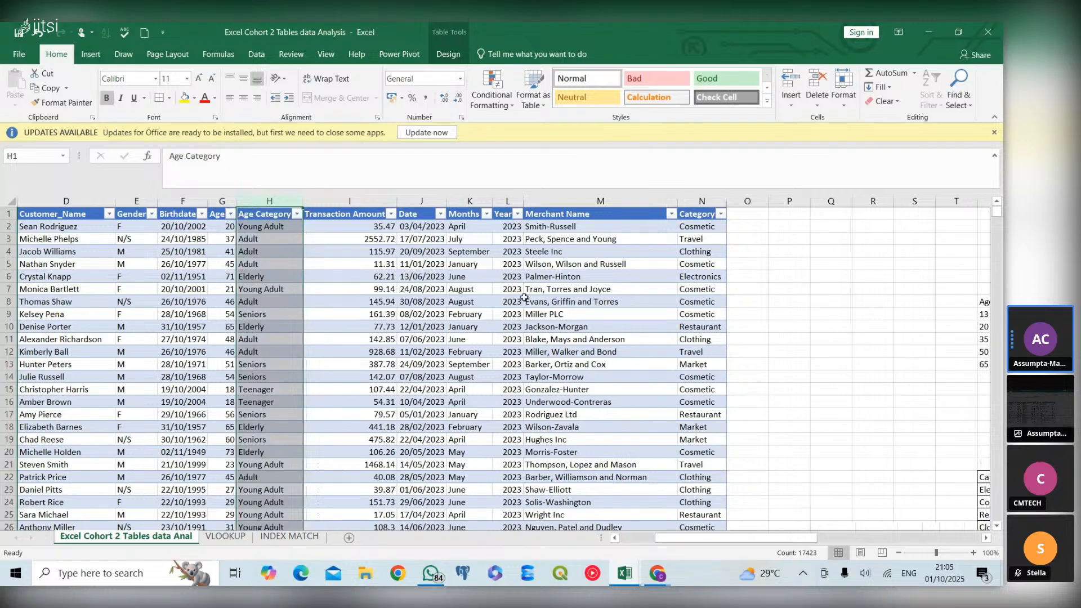
Review the source table's columns and recheck the lookup results on the INDEX MATCH and VLOOKUP sheets
left_click(601, 317)
scroll(675, 378, "right", 5)
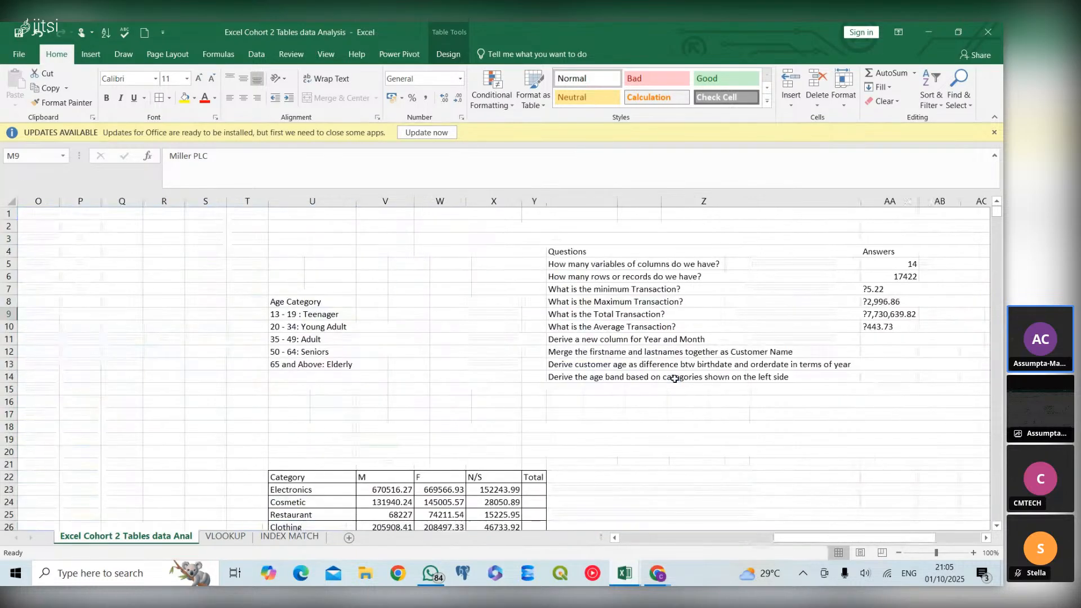
scroll(675, 378, "left", 6)
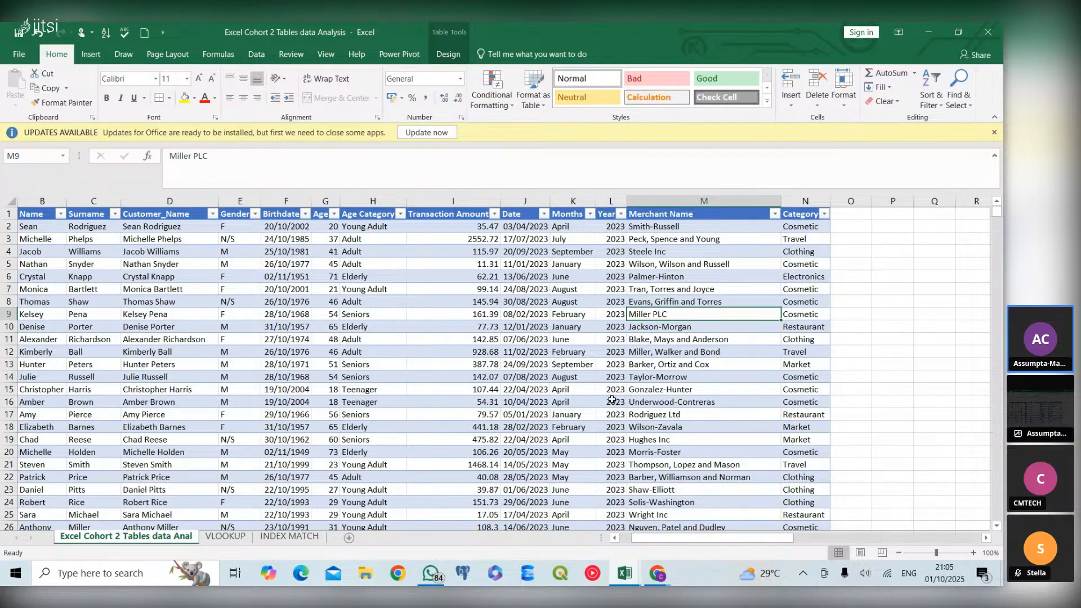
scroll(612, 399, "right", 3)
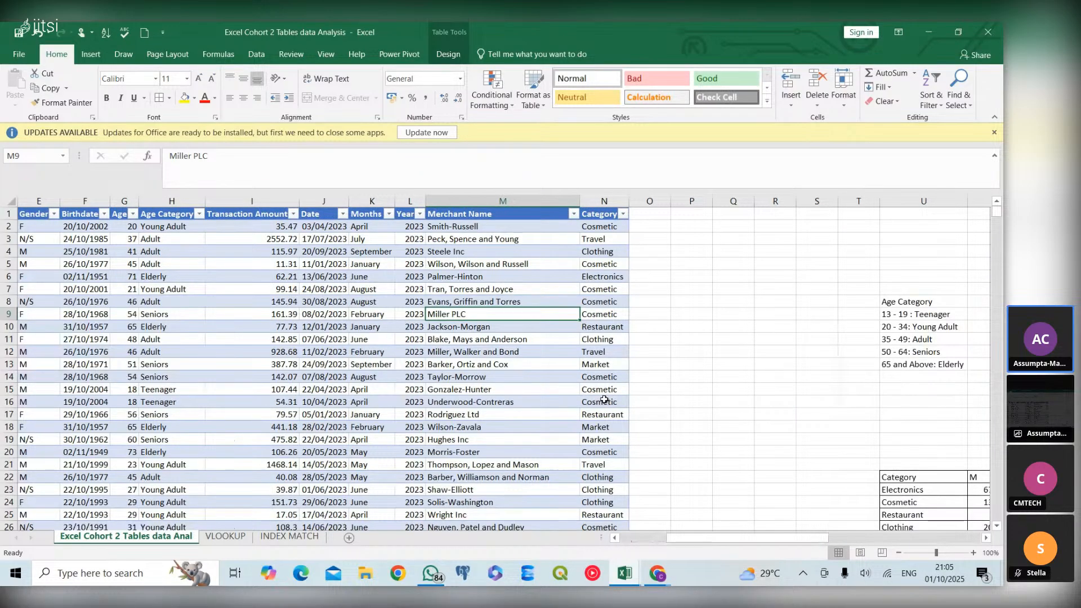
scroll(604, 399, "left", 4)
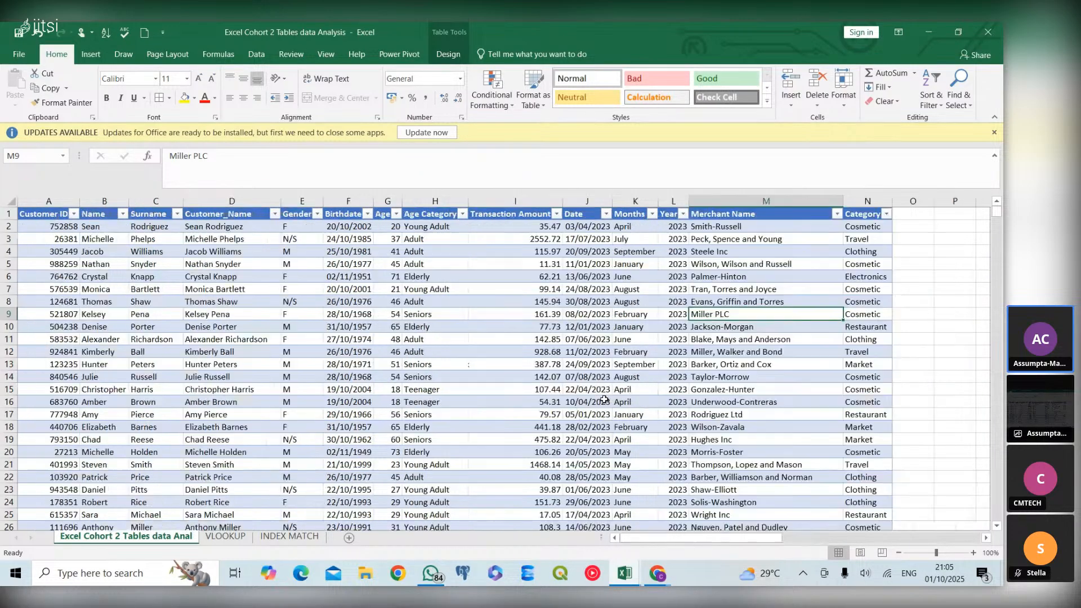
left_click(280, 539)
left_click(227, 540)
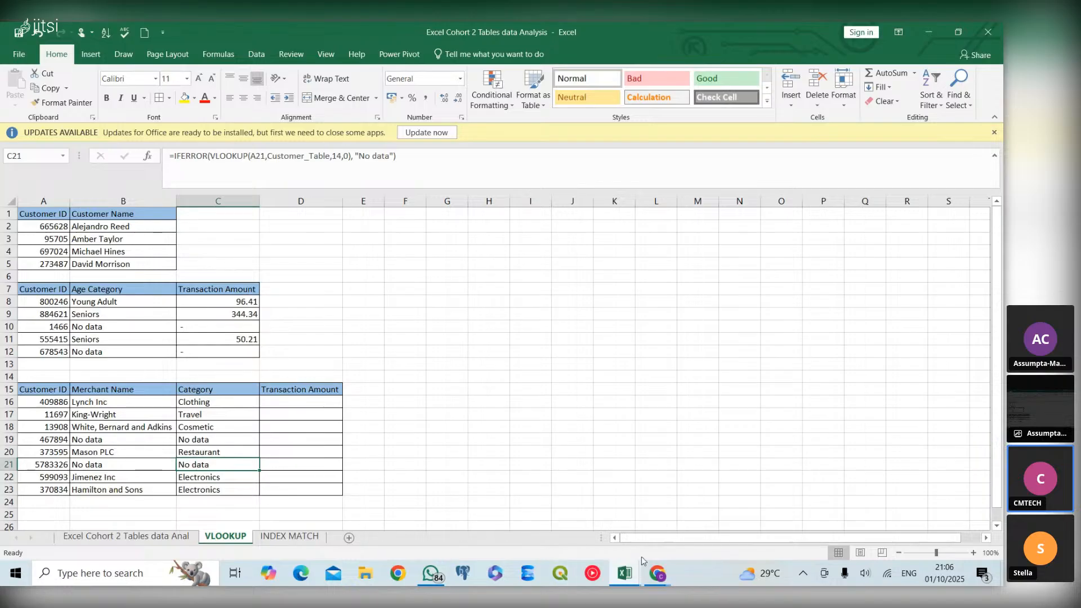
Switch to the Jitsi meeting window in the browser
left_click(664, 576)
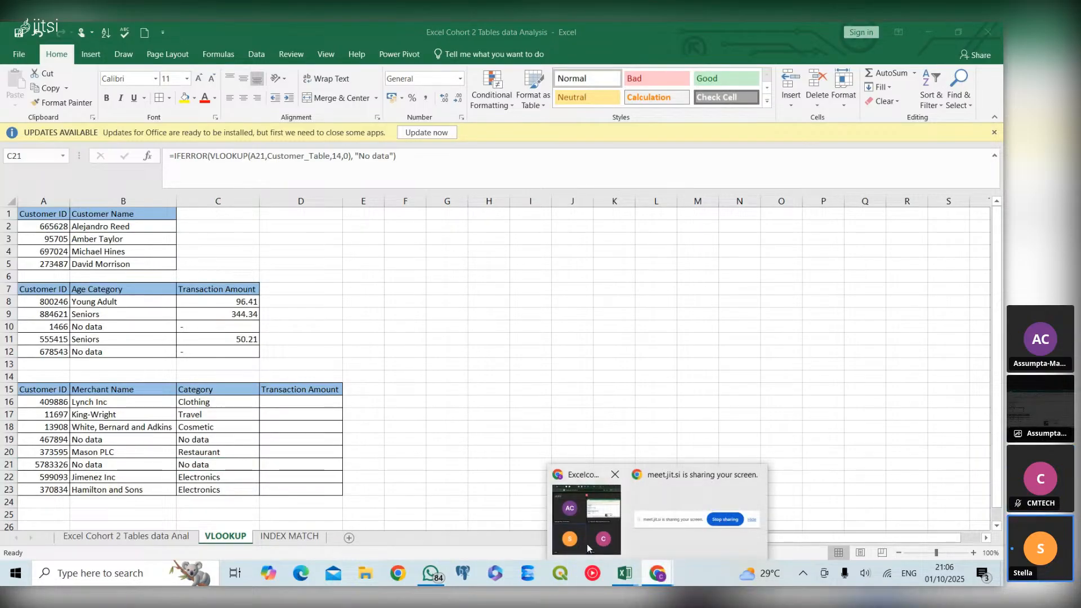
left_click(587, 541)
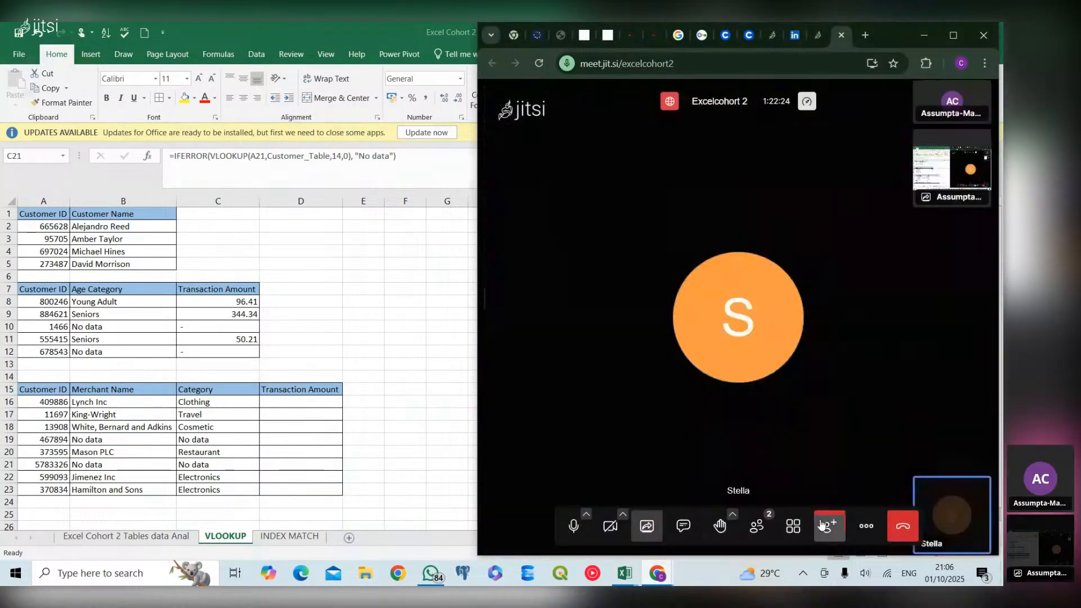